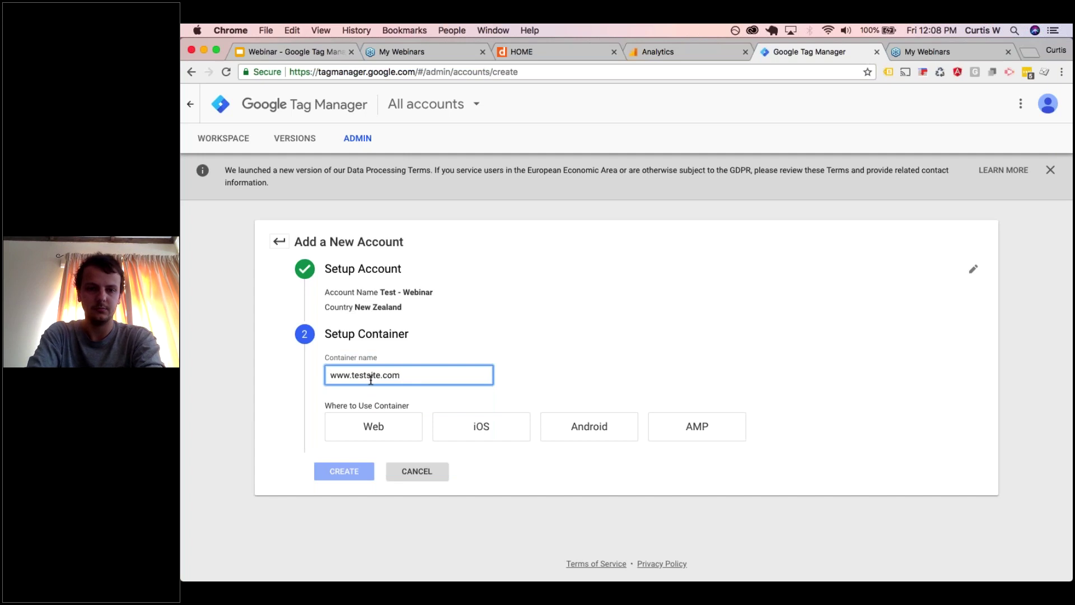
left_click(372, 424)
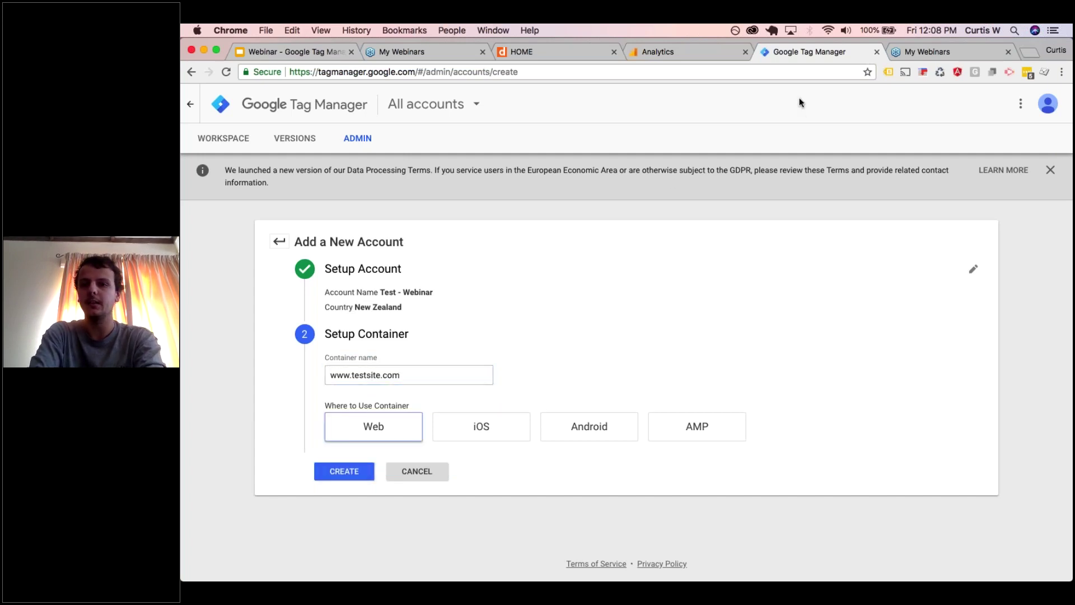
left_click(939, 103)
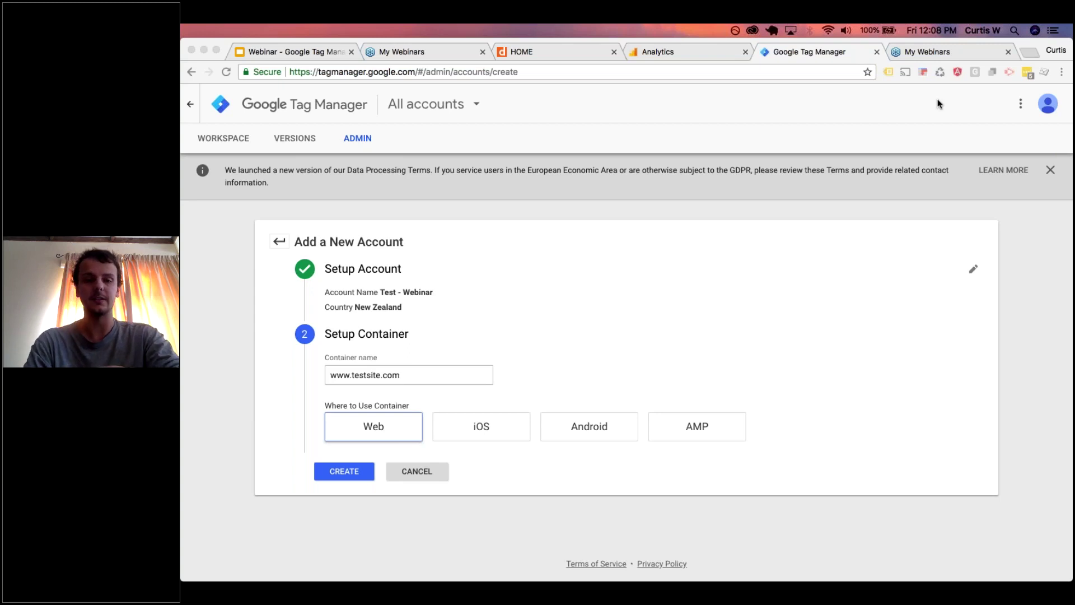
left_click(341, 475)
left_click(342, 475)
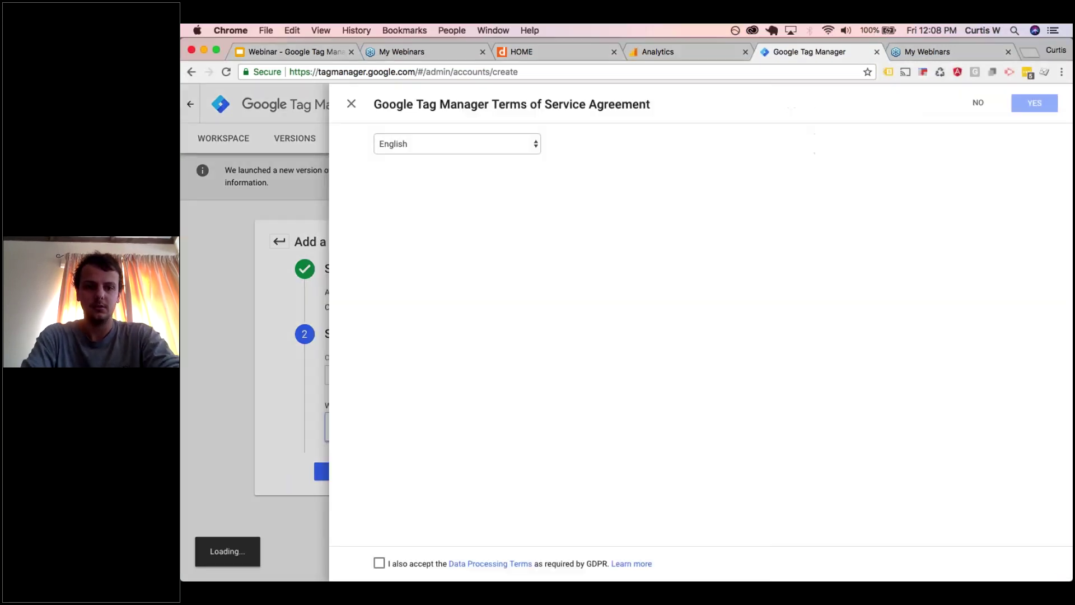
- Accept the GDPR Data Processing Terms and agree to the Terms of Service
left_click(379, 563)
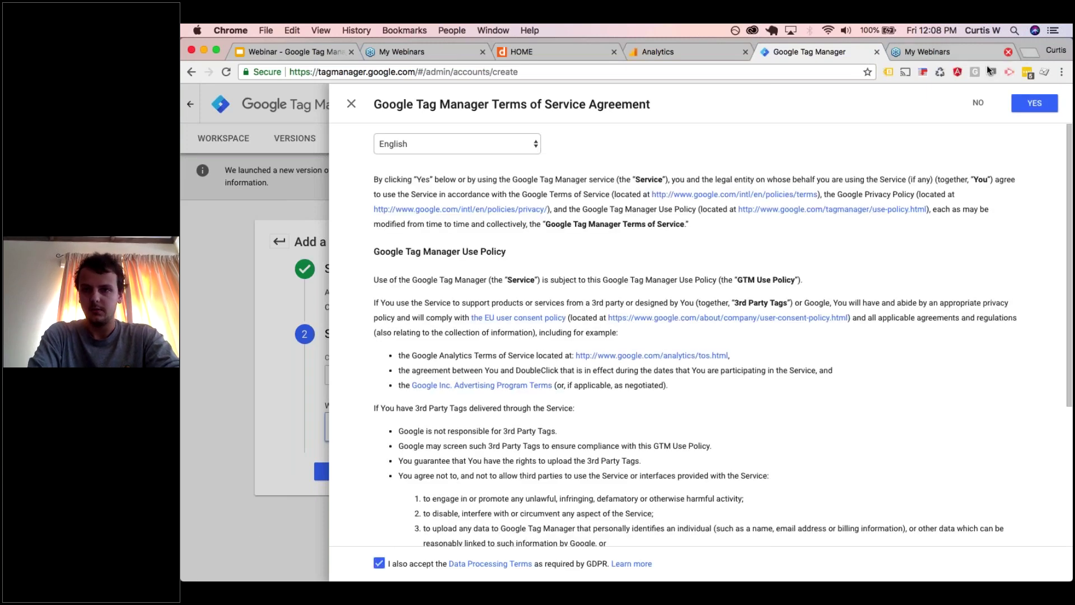
left_click(1035, 104)
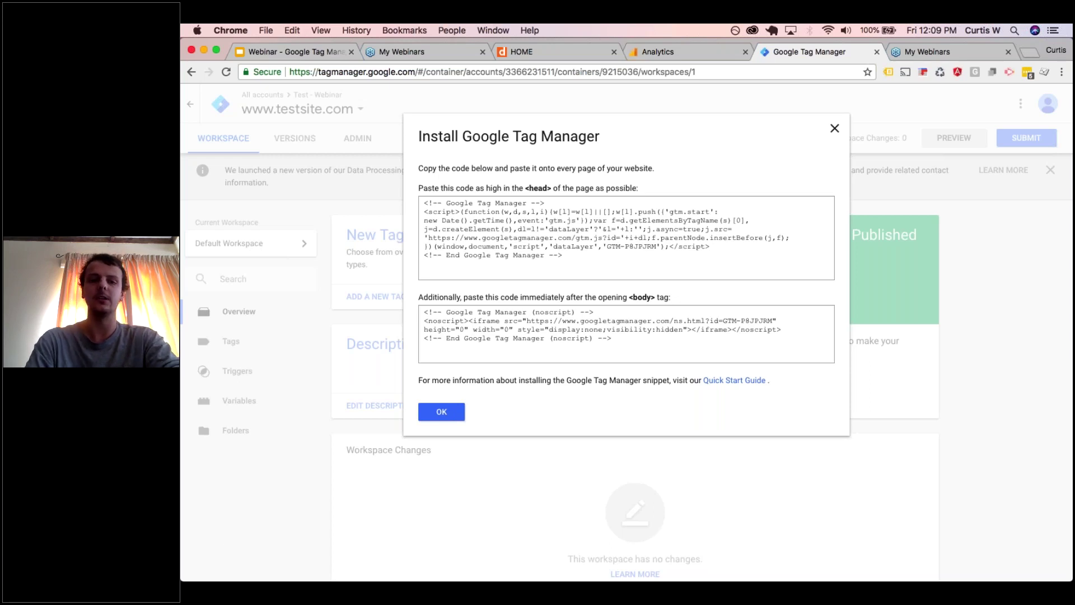
- Highlight the container ID in the head install snippet, then open a blank browser tab
left_click_drag(606, 247, 659, 251)
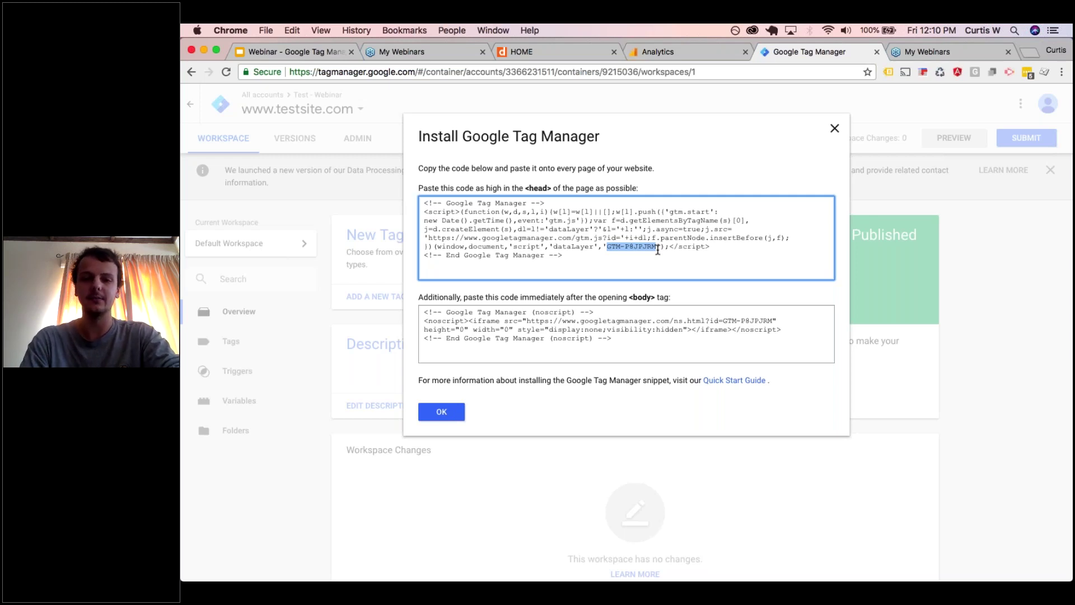
left_click(600, 267)
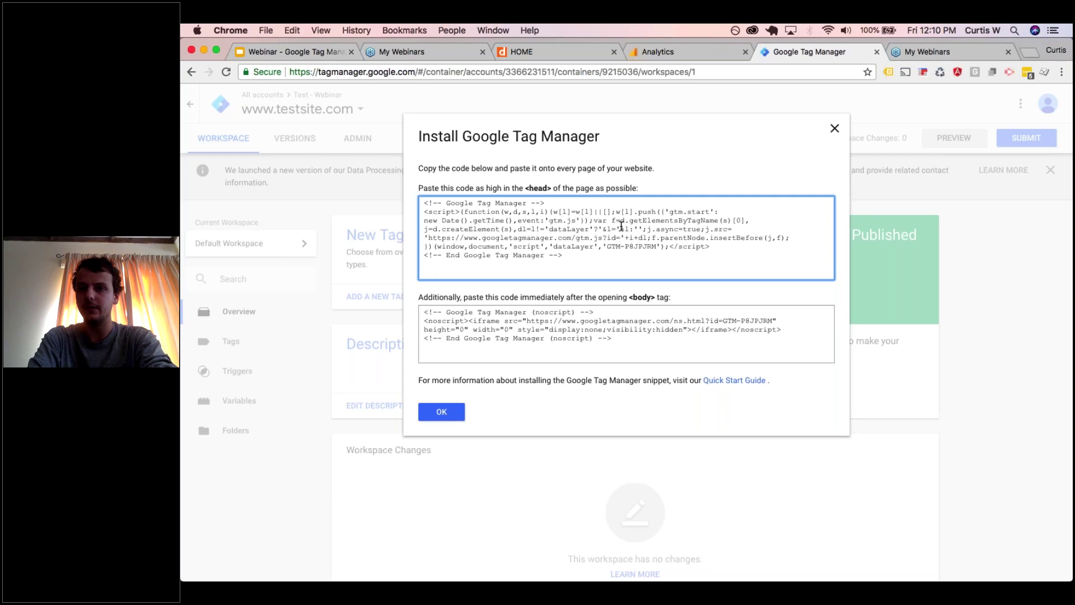
left_click(1025, 54)
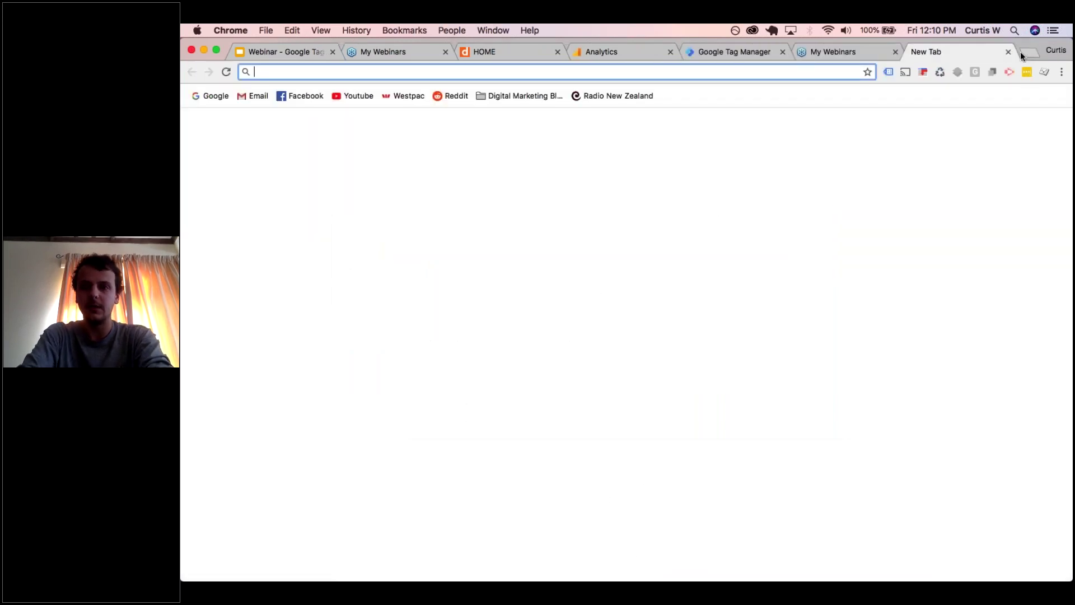
- Search 'google tag manager injector' and add the Tag Manager Injector extension from the Web Store
type("g")
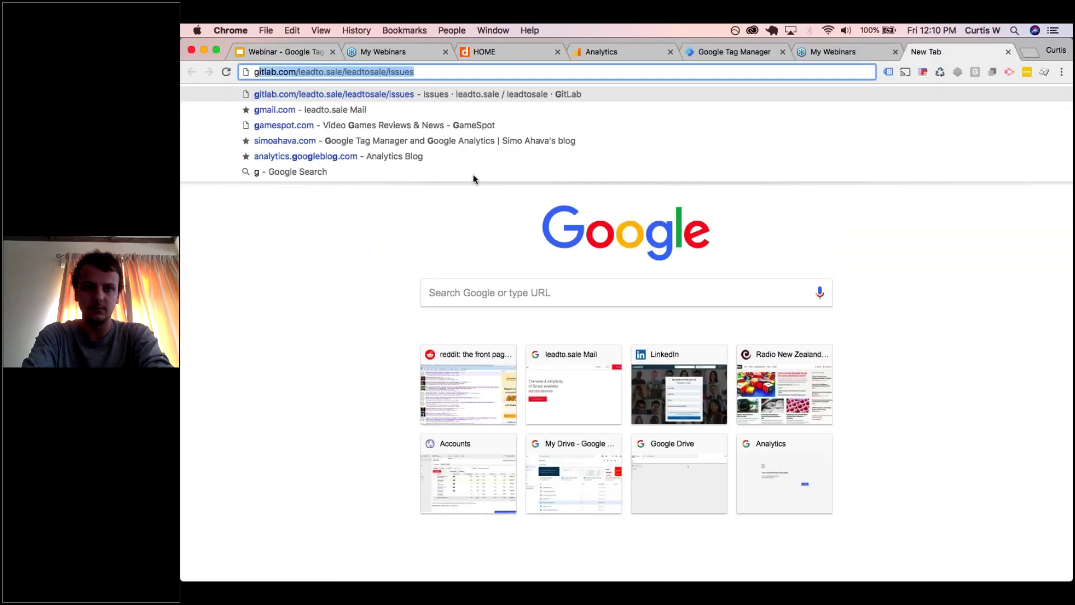
key("BackSpace")
type("oogle ")
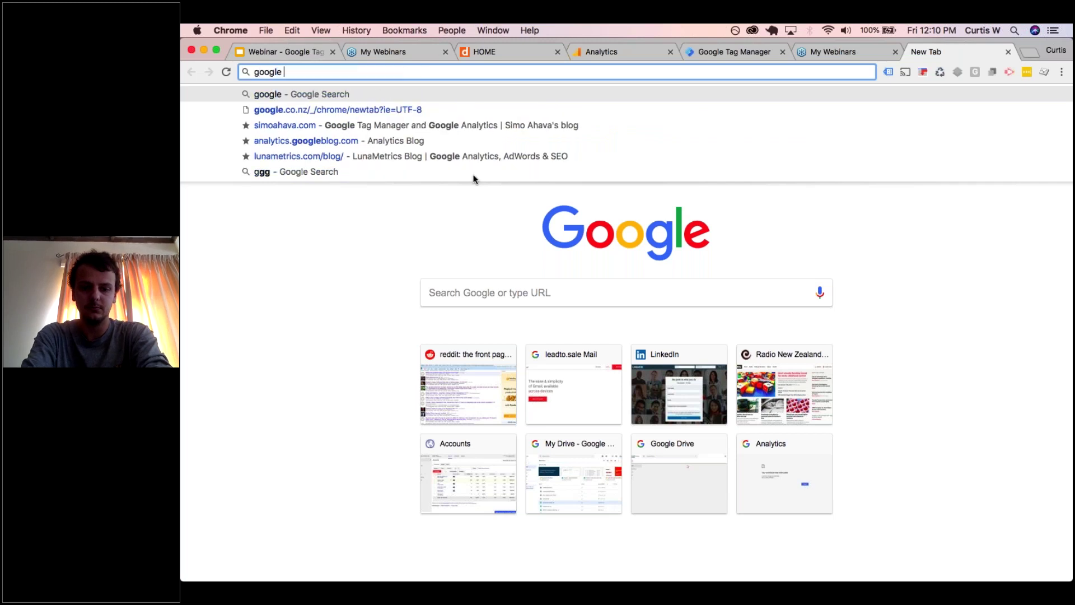
type("tag manager ")
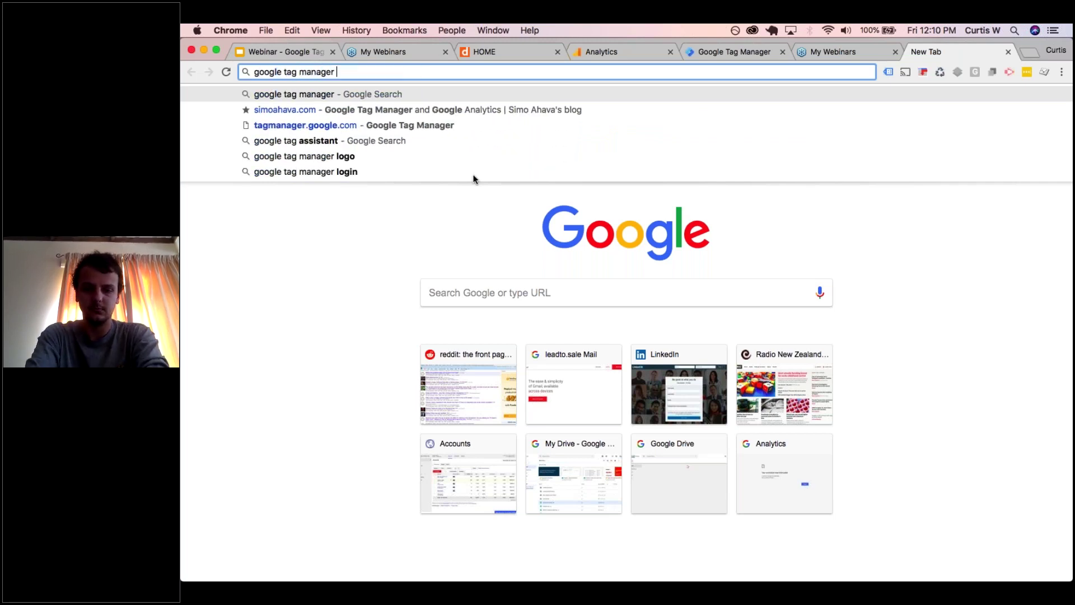
type("injector")
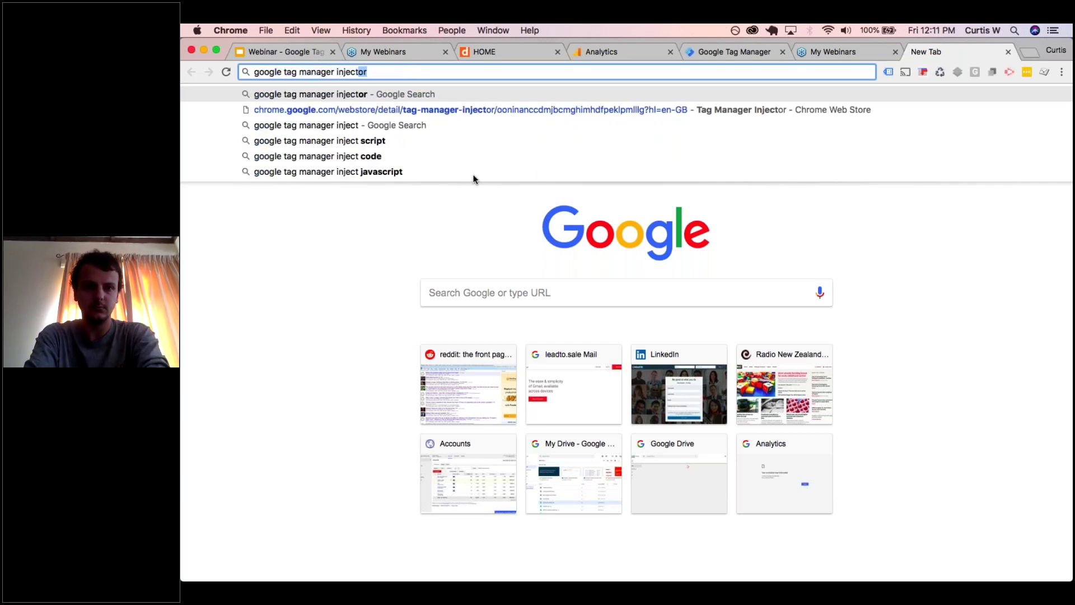
key("Return")
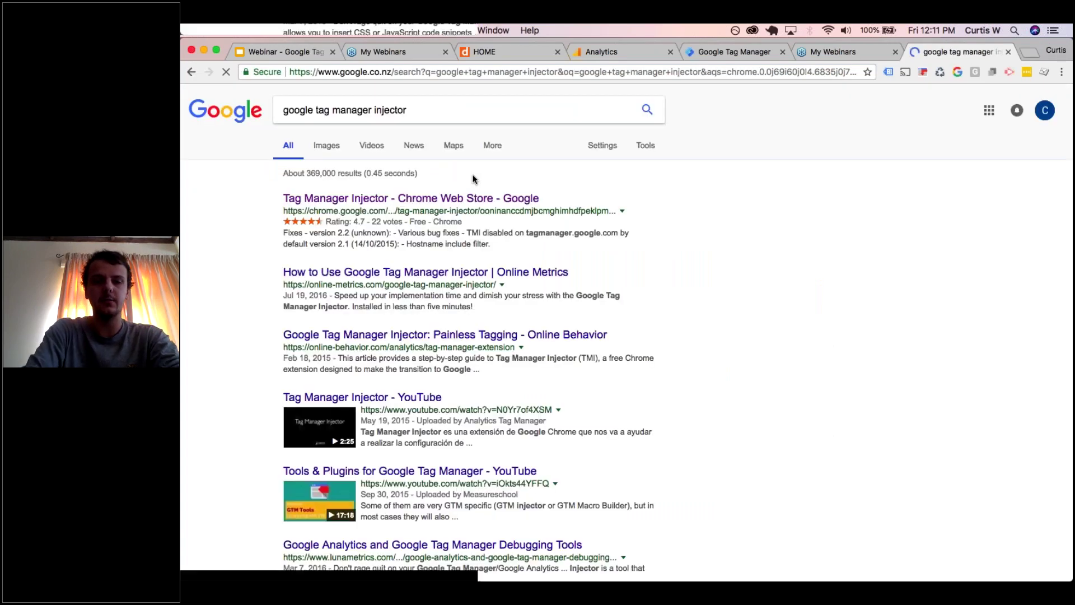
left_click(411, 198)
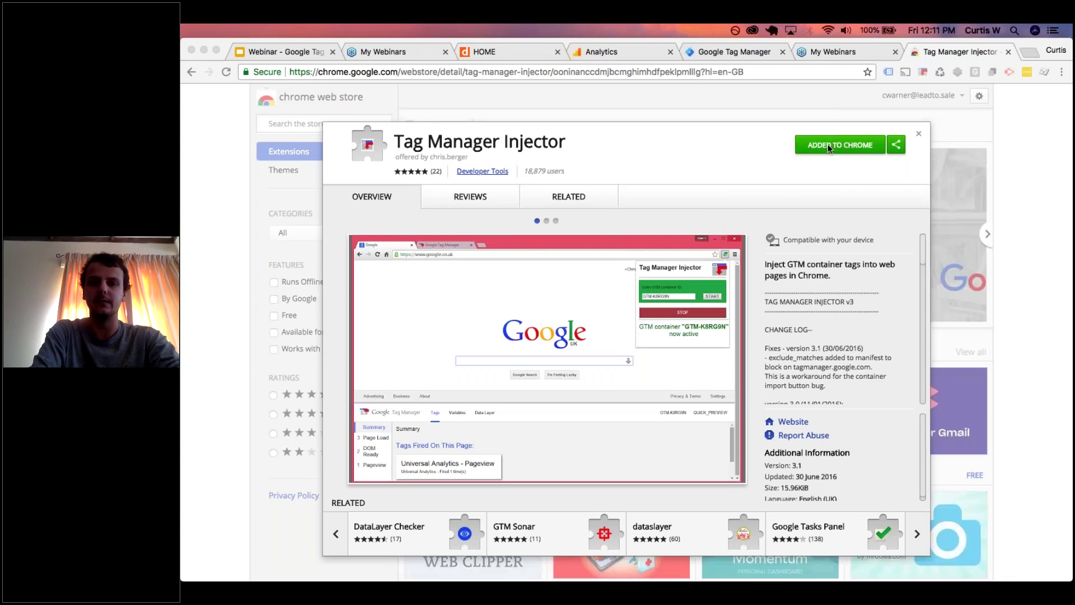
left_click(922, 72)
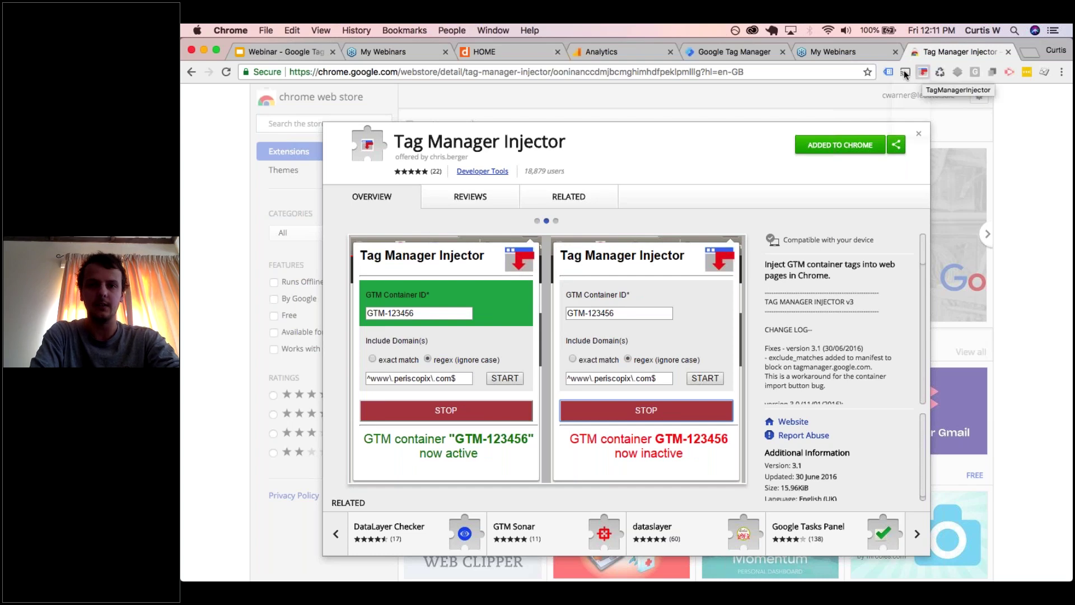
- Copy the container ID from the Tag Manager head snippet
left_click(700, 51)
left_click_drag(610, 248, 656, 246)
key("super+c")
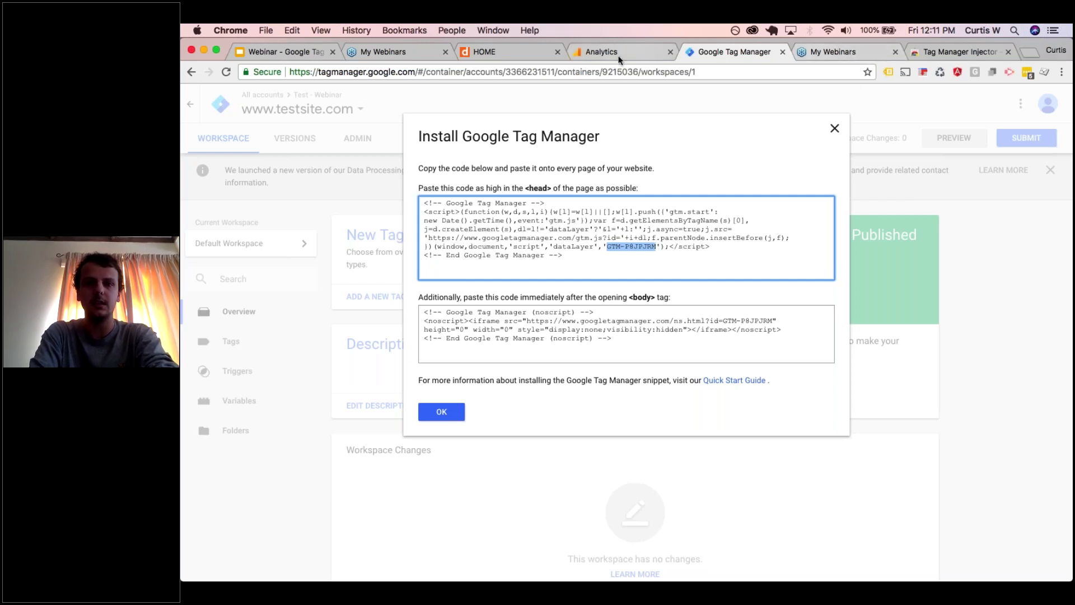
- Check the Move Your Boxes site's tags with Tag Assistant and search 'google tag assistant' in a new tab
left_click(526, 47)
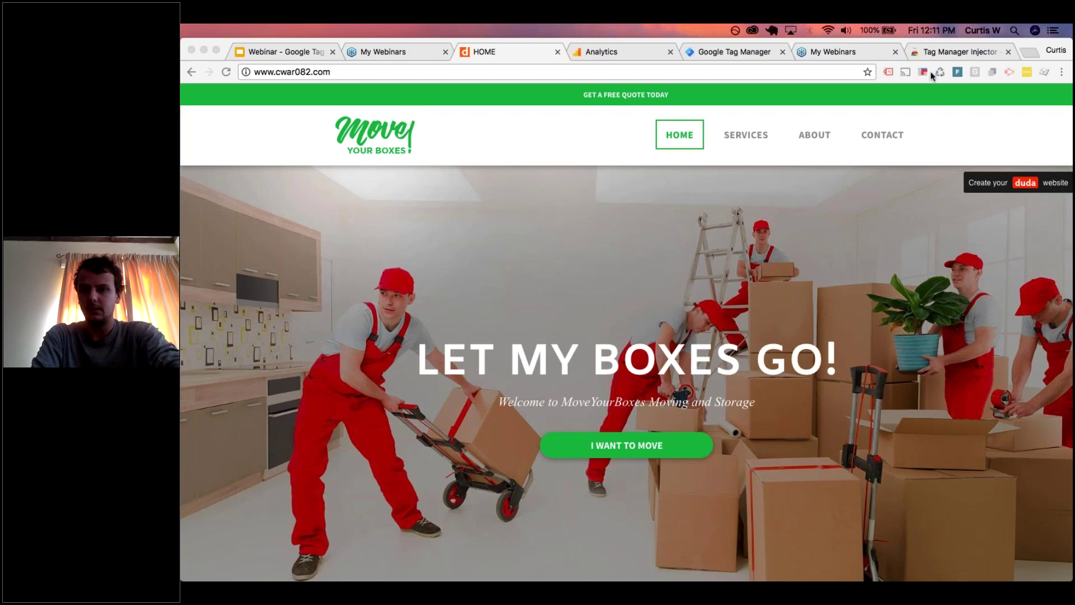
left_click(892, 72)
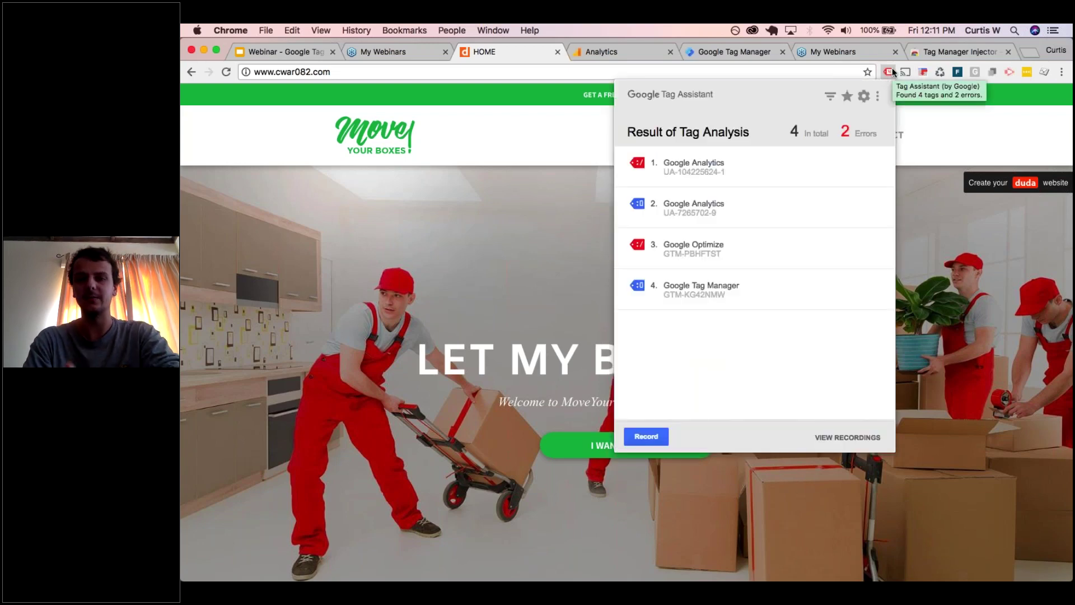
left_click(1024, 50)
type("g")
type("o")
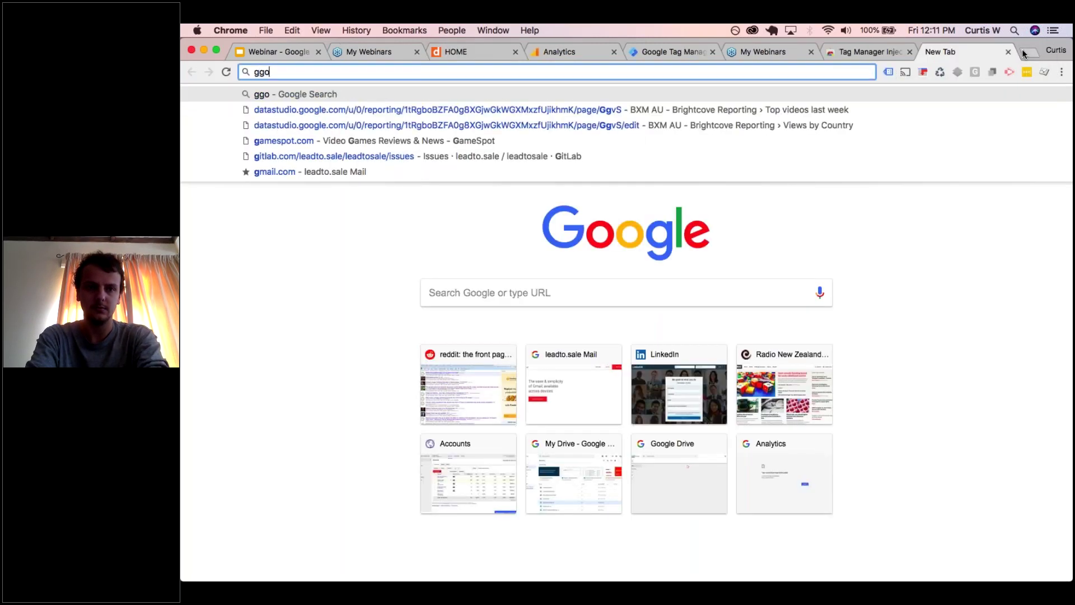
type("ogle tag assistant")
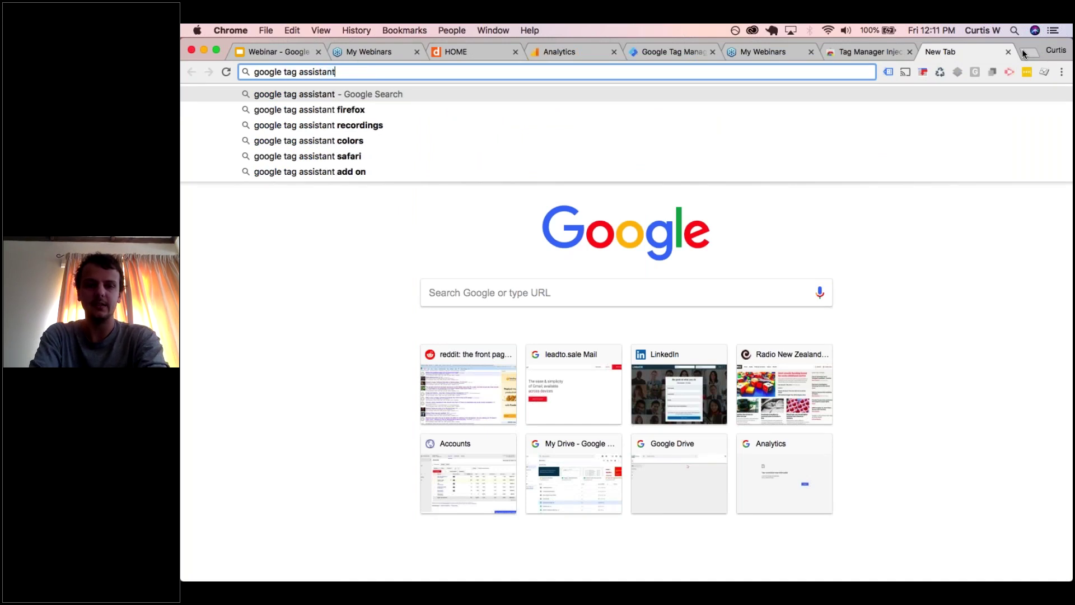
key("Return")
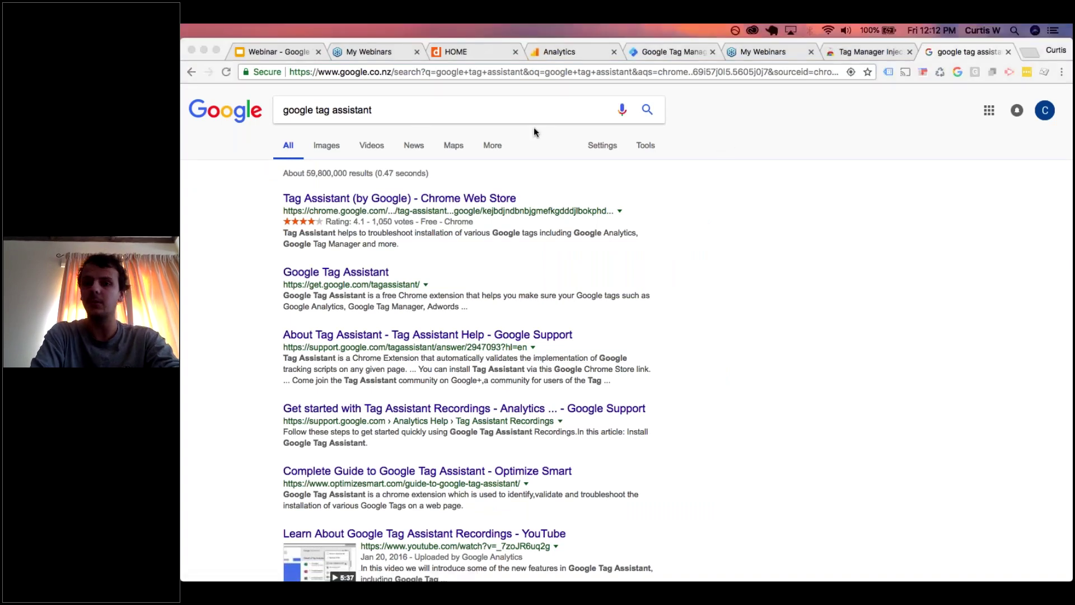
left_click(493, 53)
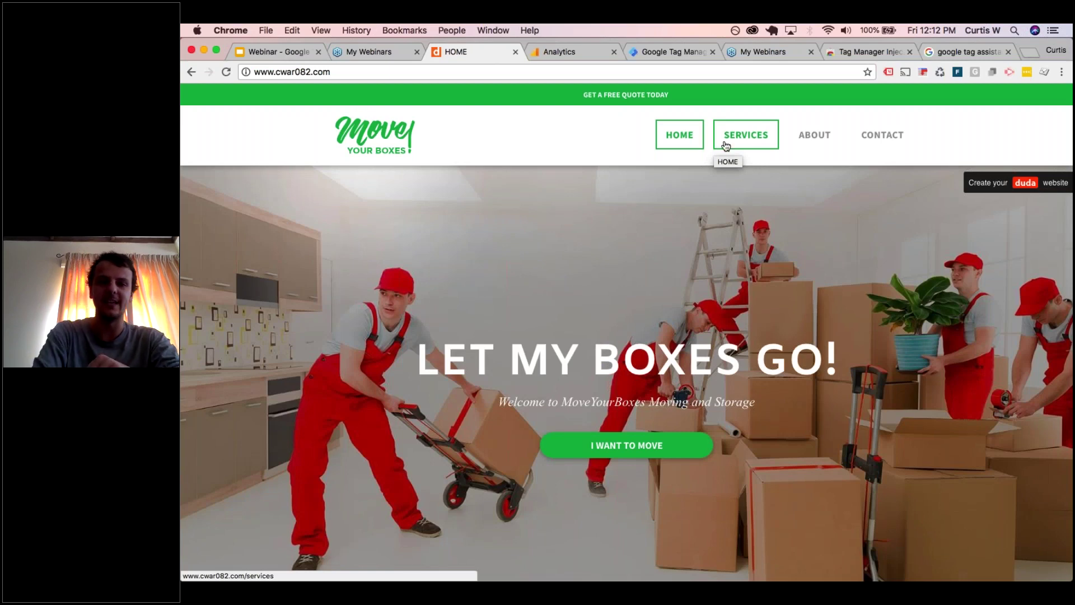
- Check the Tag Assistant panel, then copy the GTM-P8JPJRM container ID from Tag Manager's install snippet
left_click(889, 75)
left_click(889, 74)
left_click(890, 74)
left_click(890, 75)
left_click(923, 72)
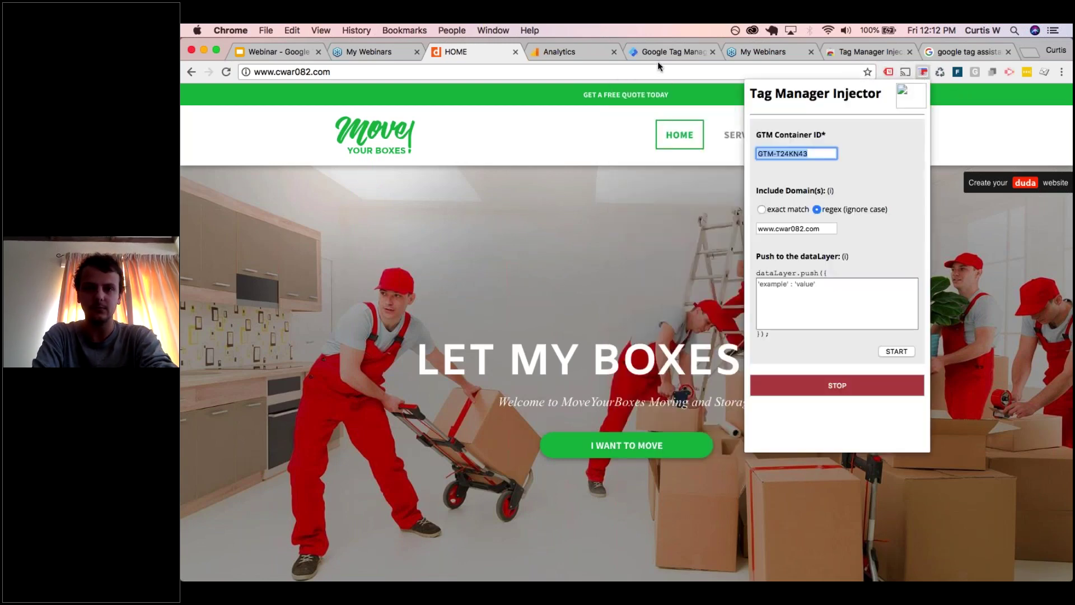
left_click(656, 56)
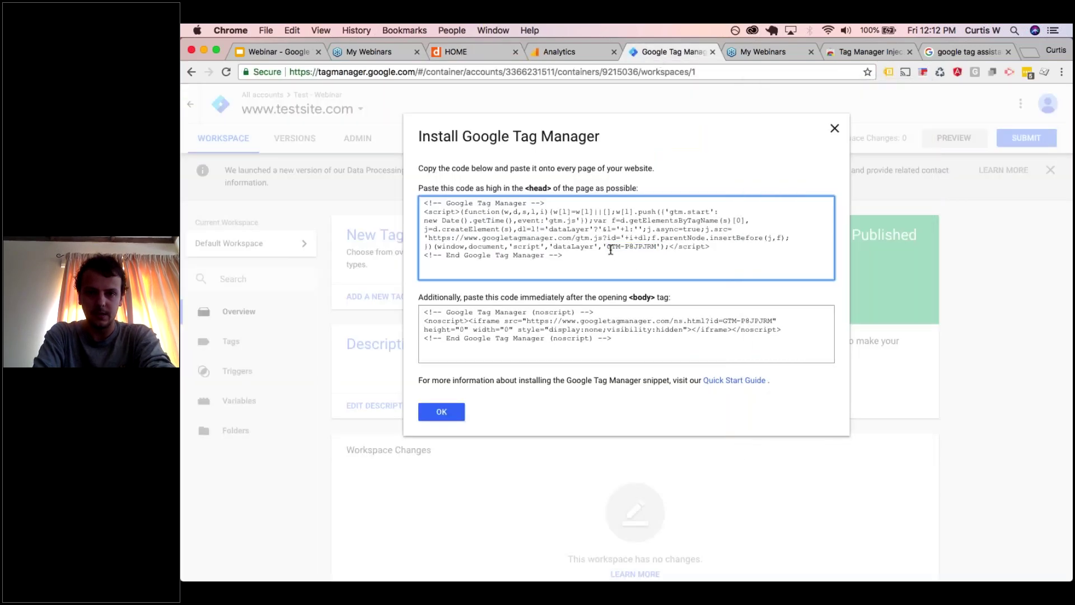
left_click_drag(608, 247, 657, 247)
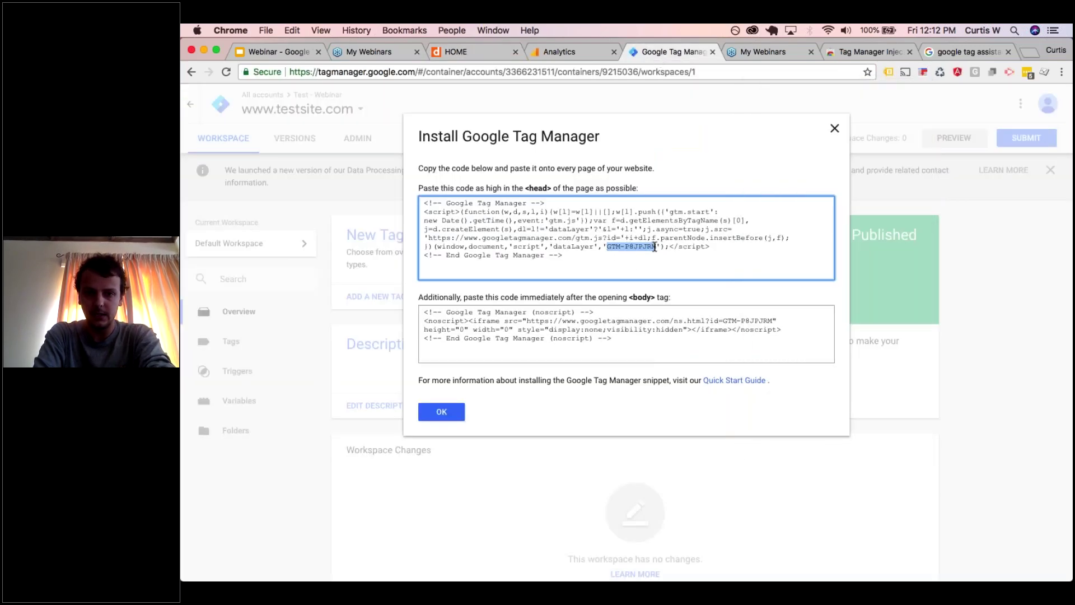
key("super+c")
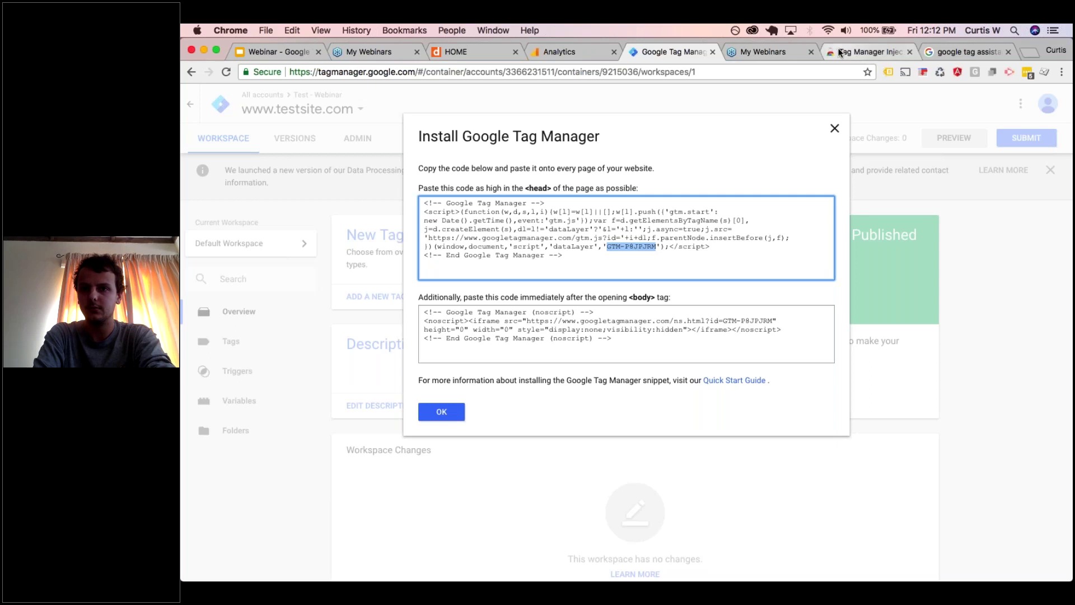
- Inject container GTM-P8JPJRM on domain cwar082.com with Tag Manager Injector and start it
left_click(481, 51)
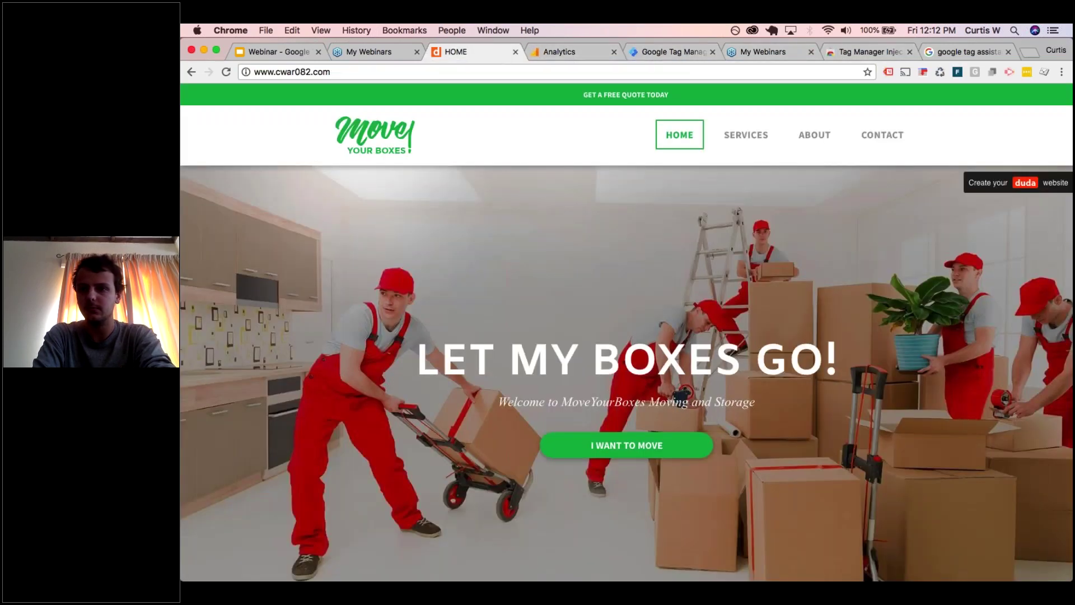
left_click(922, 72)
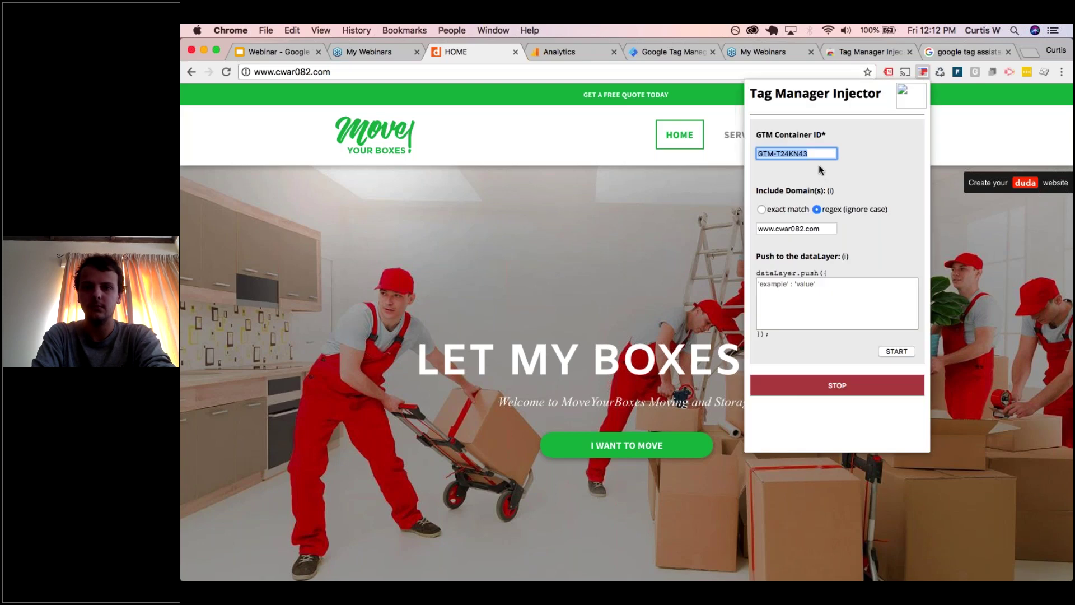
key("super+v")
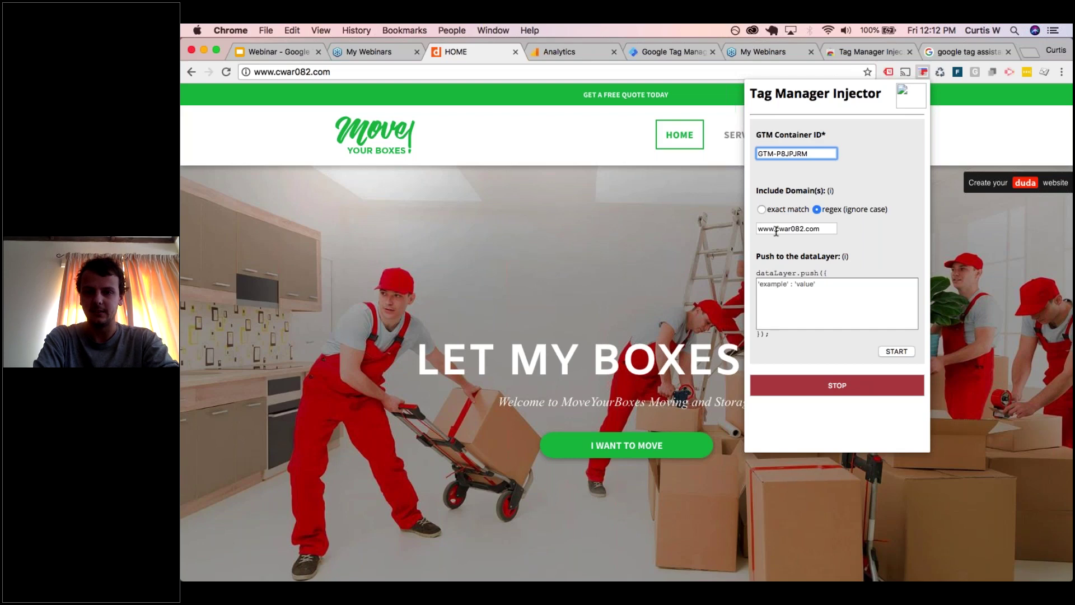
left_click_drag(776, 229, 742, 230)
key("BackSpace")
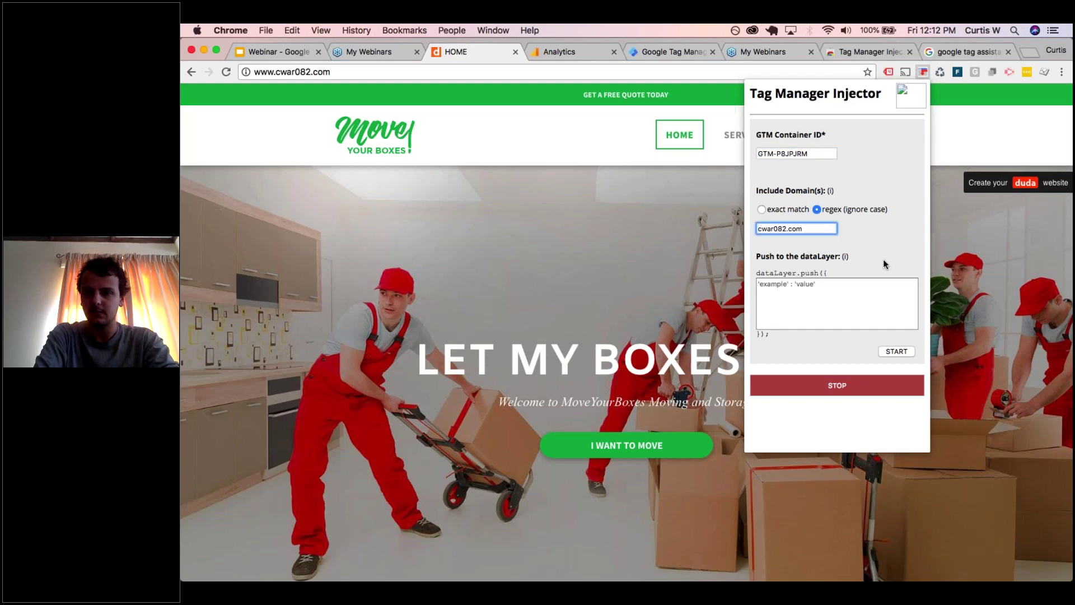
left_click(895, 352)
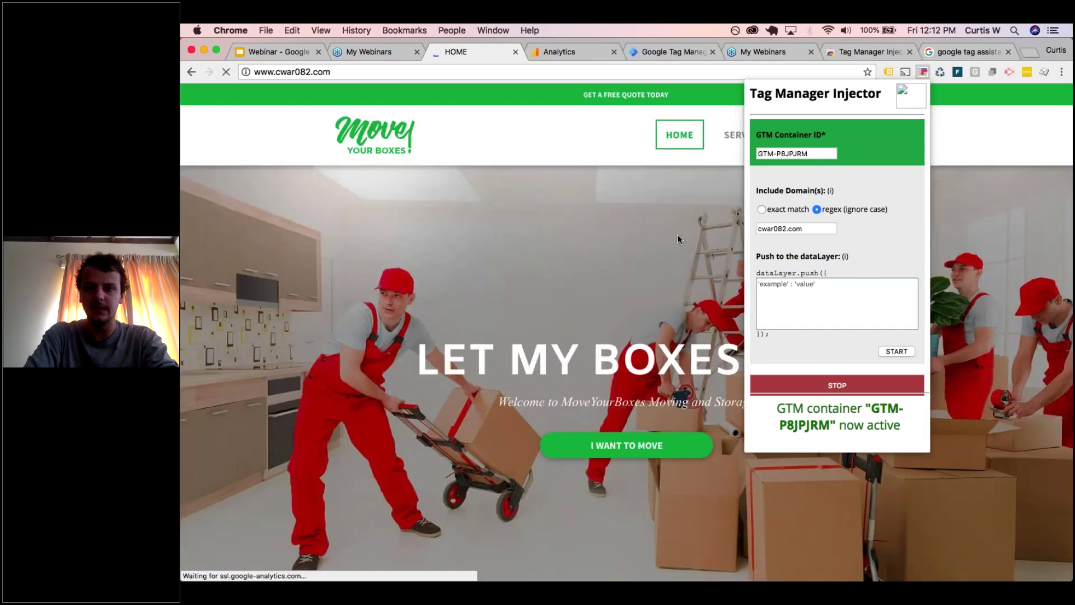
left_click(677, 234)
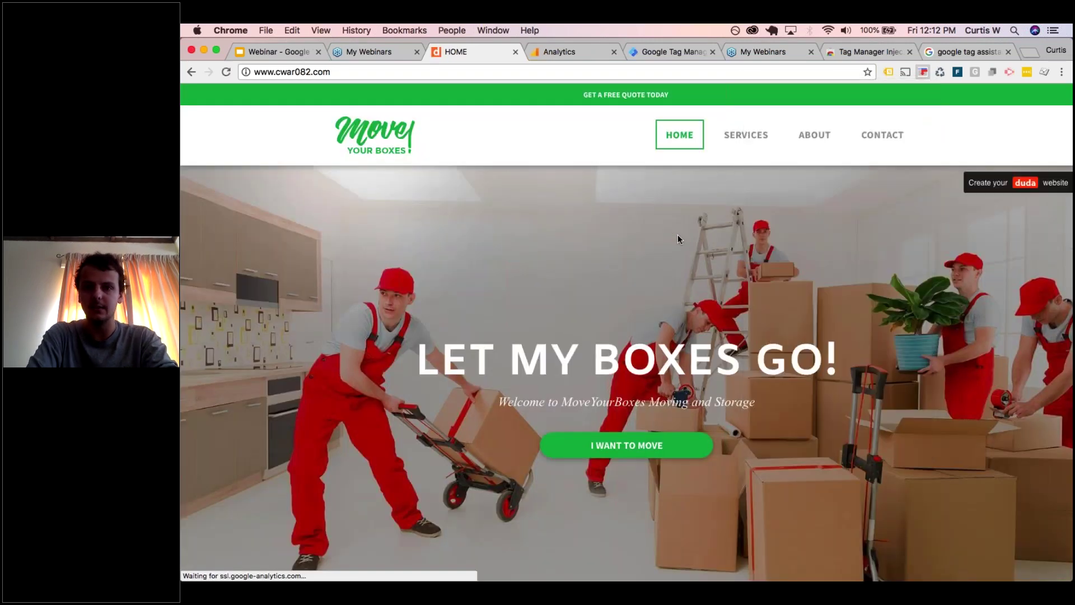
- Confirm GTM-P8JPJRM among the five tags Tag Assistant detects, then switch to Analytics Admin
left_click(888, 72)
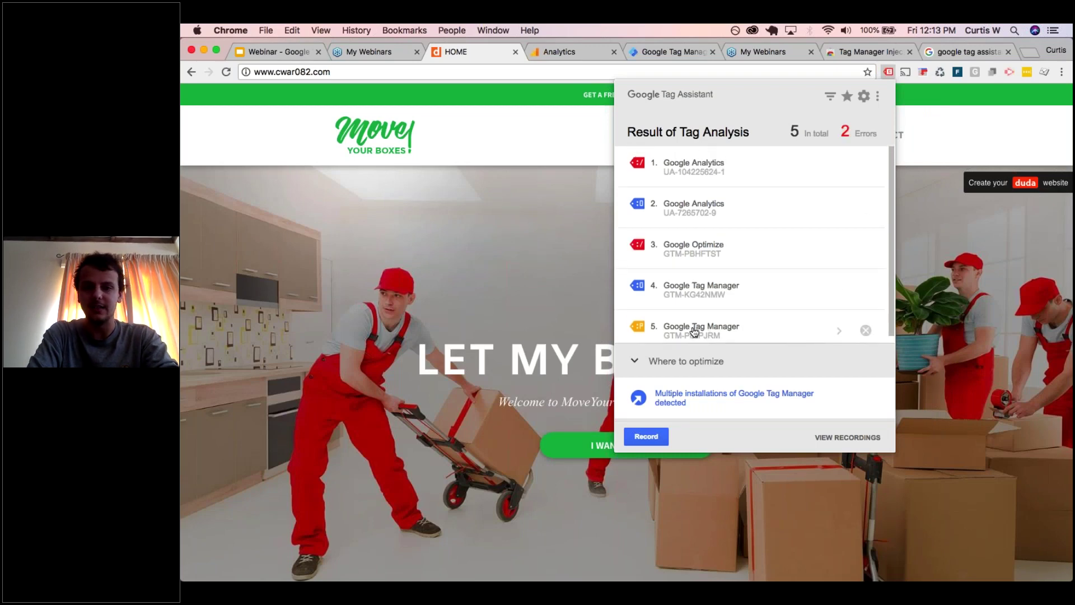
left_click(970, 238)
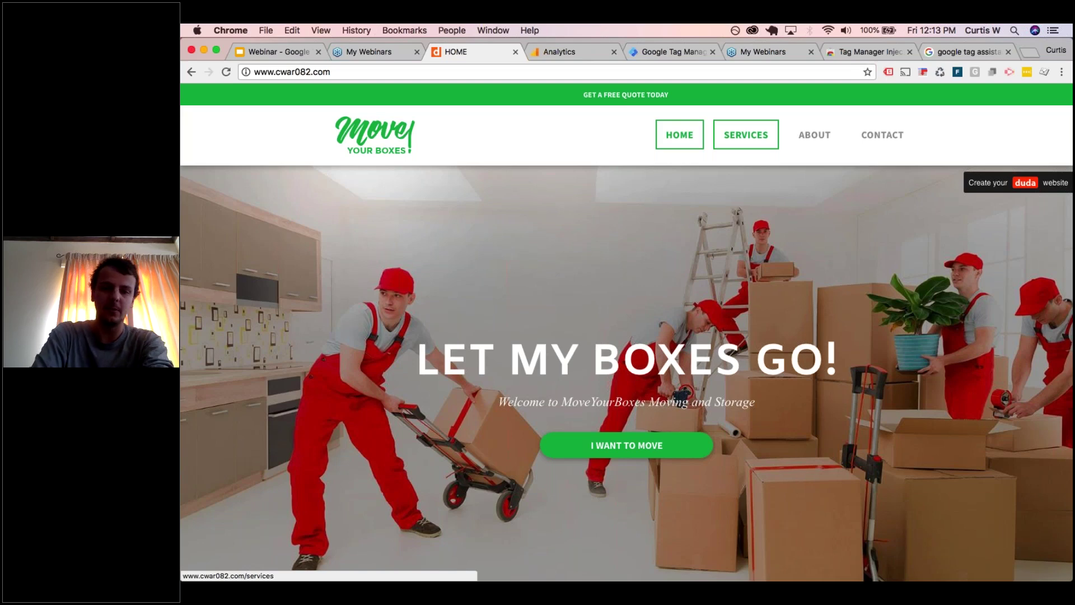
left_click(580, 52)
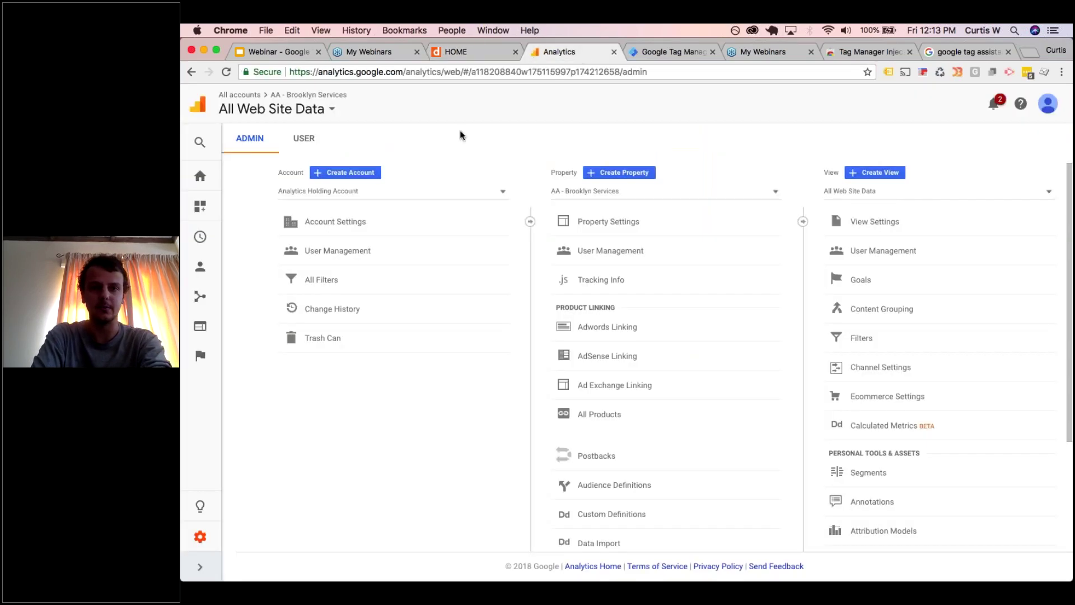
- Start a new Analytics account named 'Test Account' with website 'Test' at cwar082.com
left_click(373, 174)
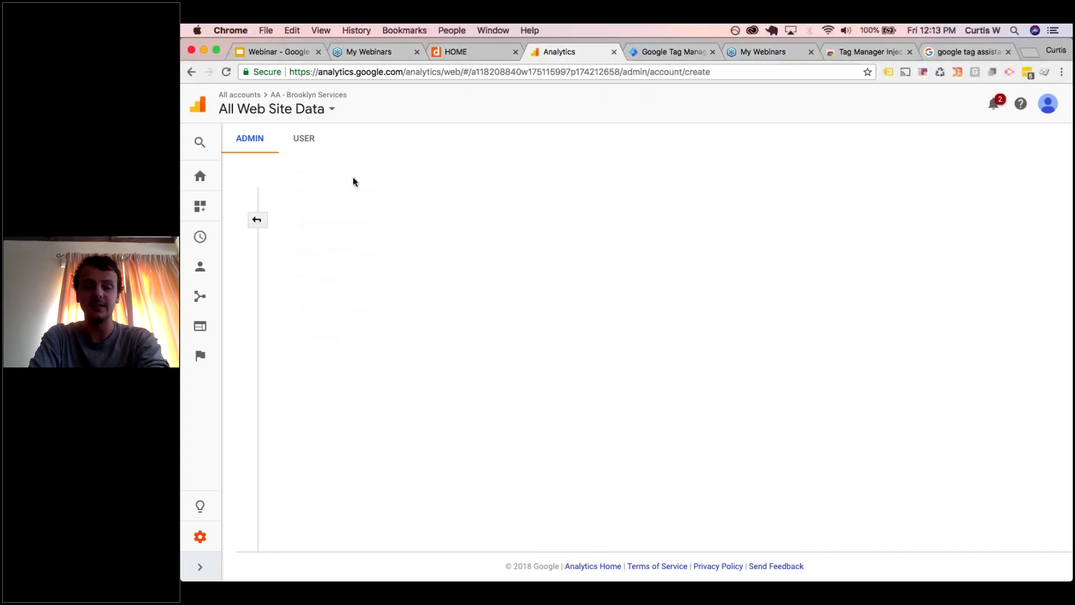
left_click(339, 312)
type("T")
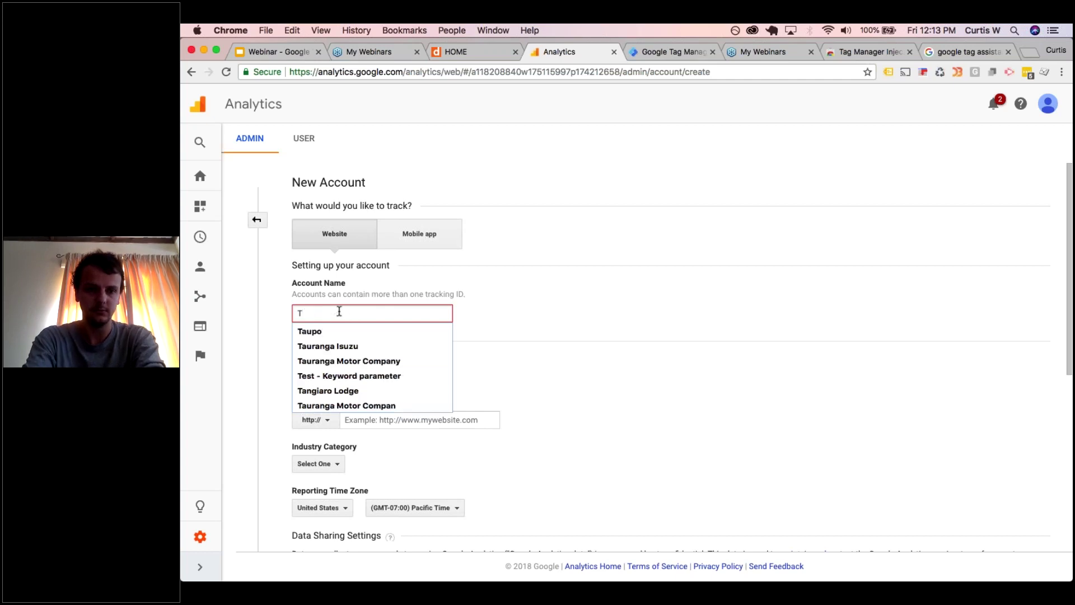
type("est Account")
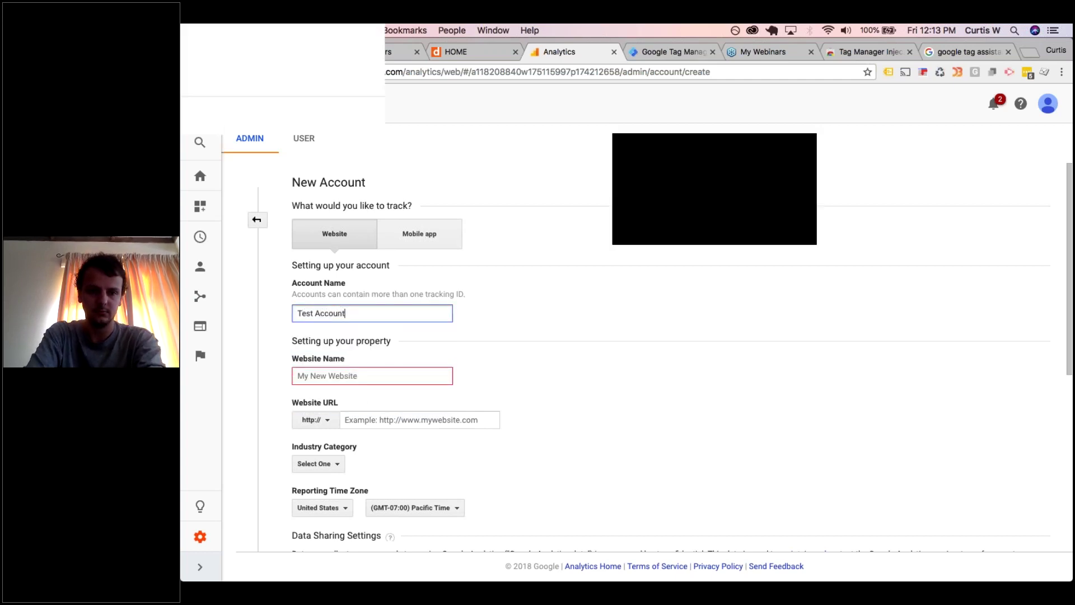
left_click(325, 376)
type("Test")
left_click(360, 420)
type("cwar082.com")
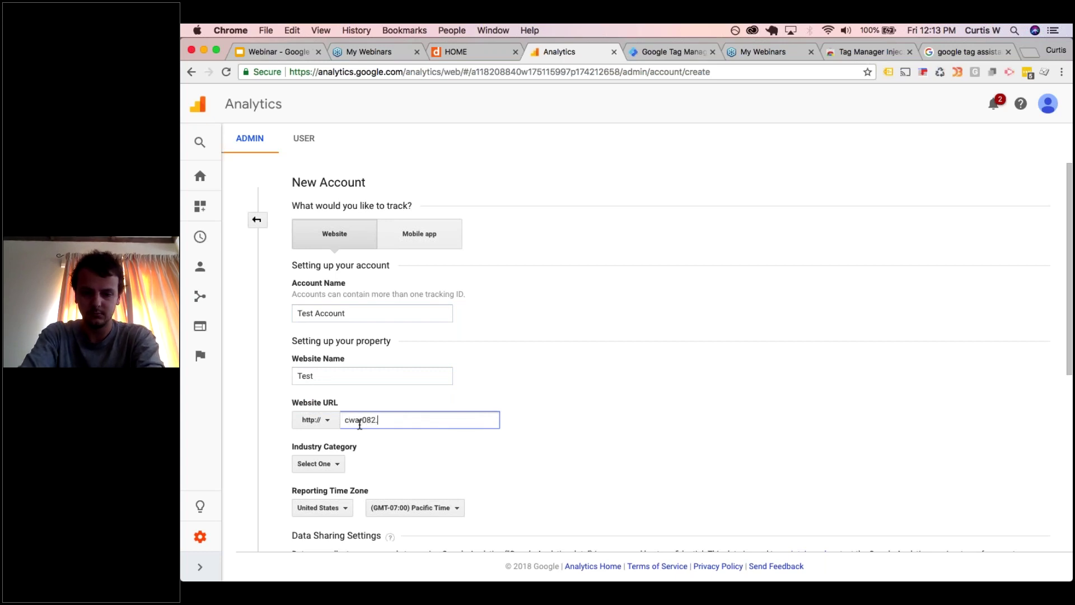
scroll(360, 424, "down", 1)
scroll(359, 424, "down", 1)
- Choose industry Other and New Zealand time zone, then request the tracking ID
left_click(317, 412)
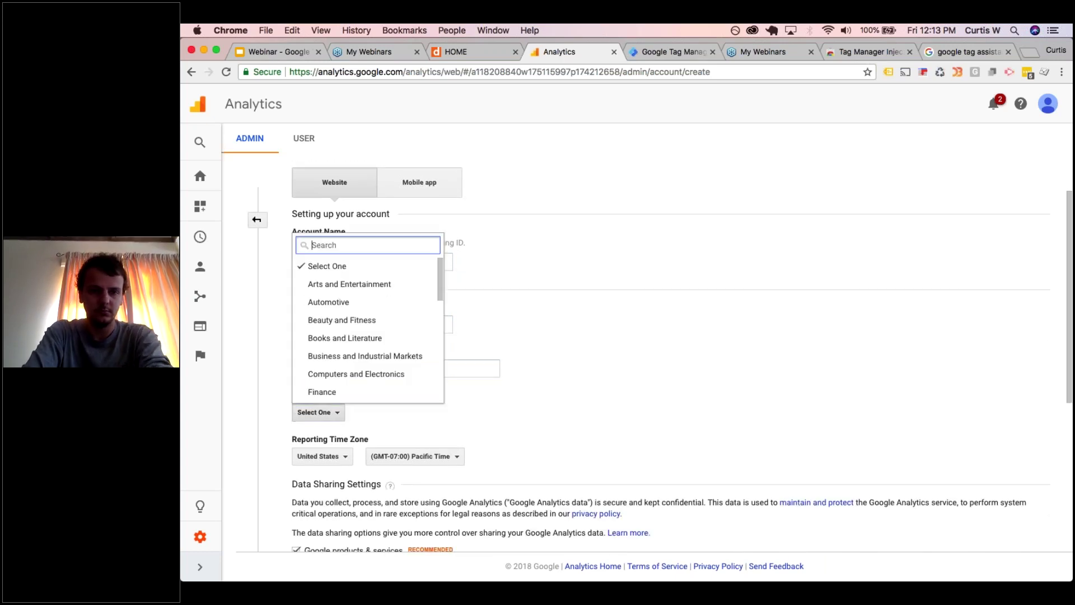
type("ne")
key("BackSpace")
key("BackSpace")
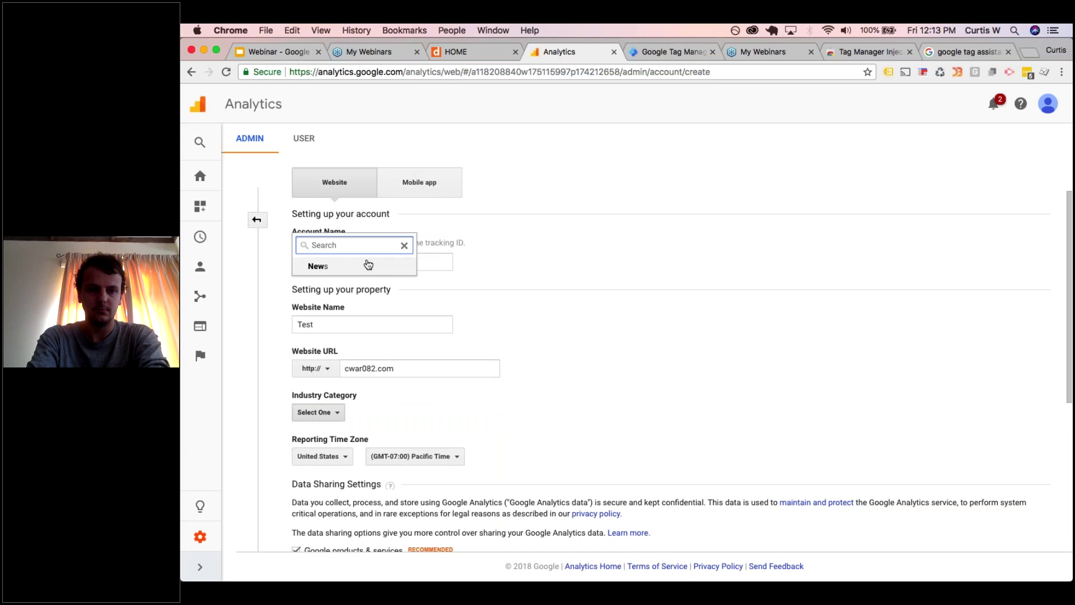
scroll(384, 300, "down", 10)
left_click(357, 398)
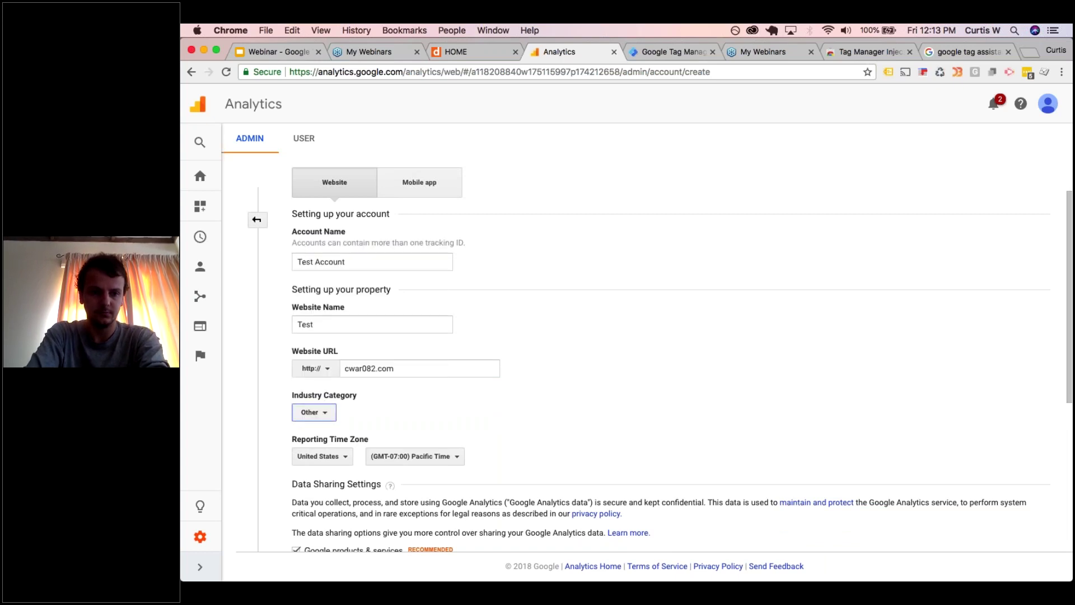
left_click(321, 456)
type("new z")
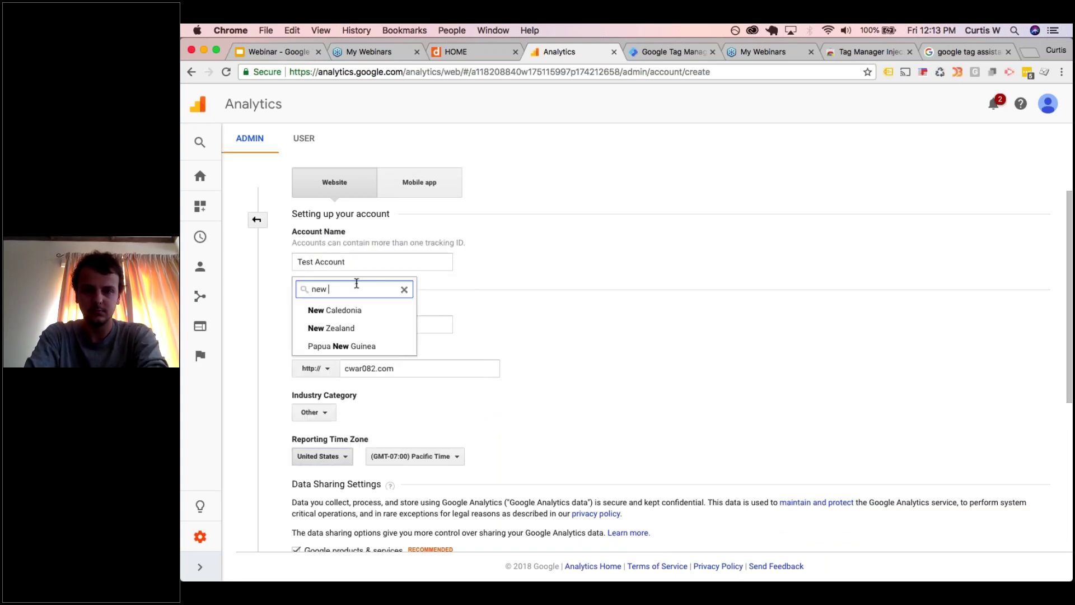
left_click(324, 309)
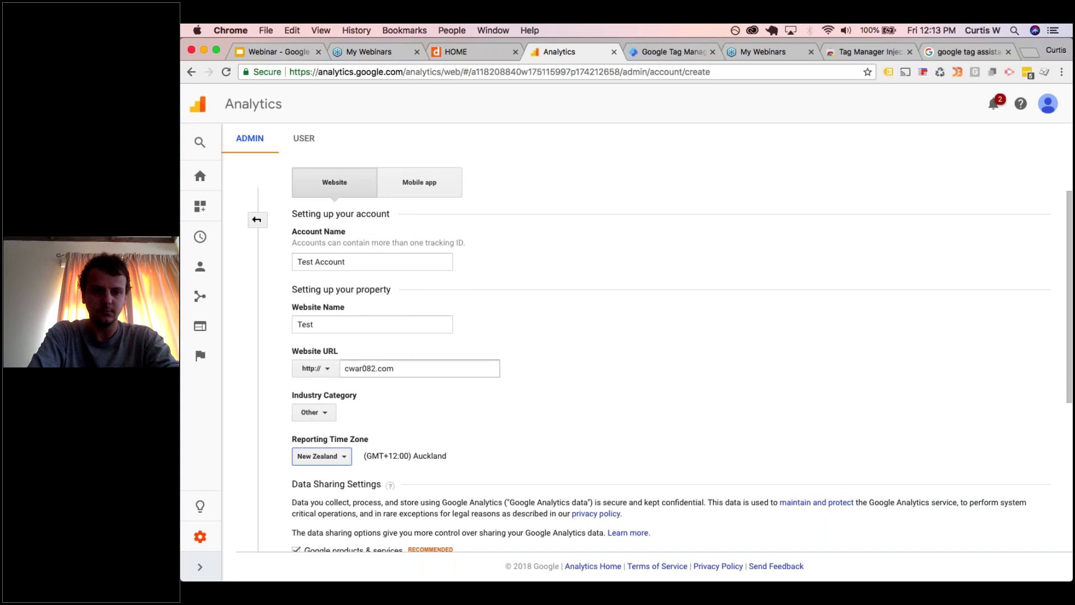
scroll(314, 522, "down", 5)
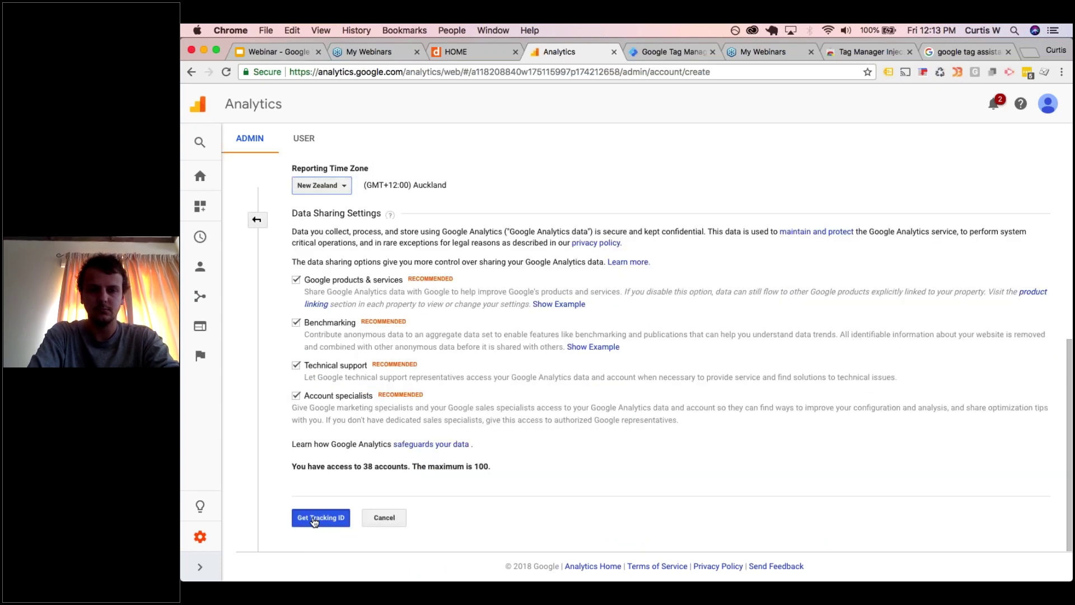
left_click(314, 522)
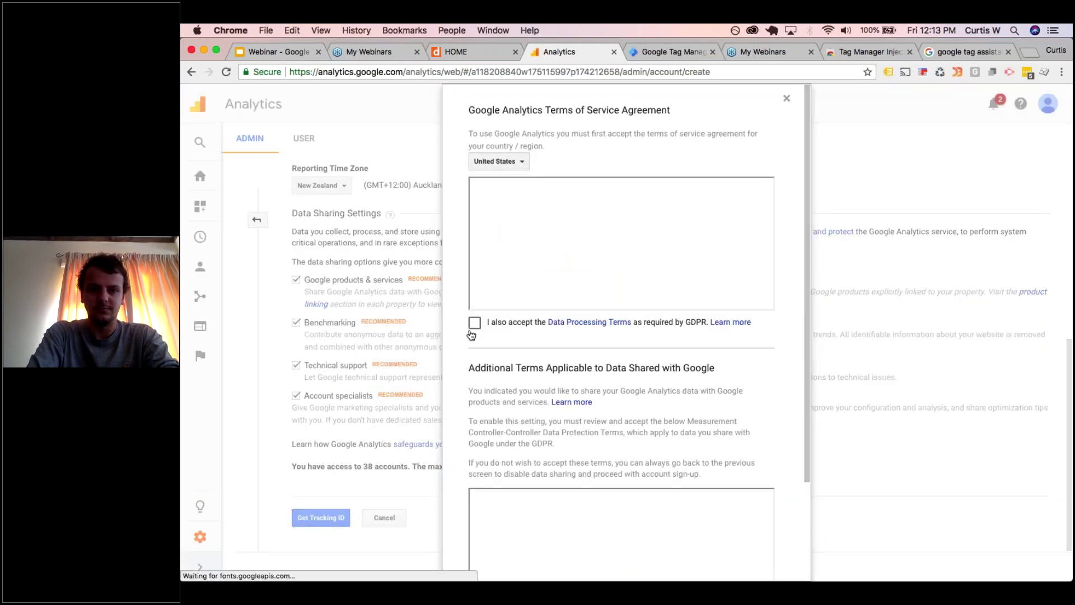
- Accept the GDPR and measurement data protection terms to finish creating the account
left_click(474, 322)
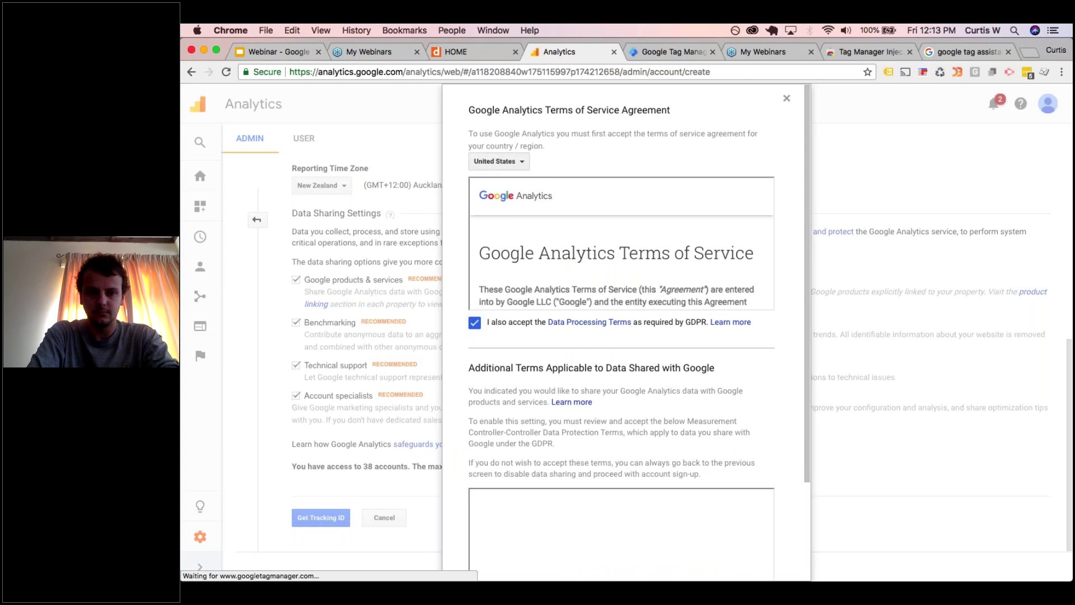
scroll(583, 285, "down", 3)
left_click(474, 514)
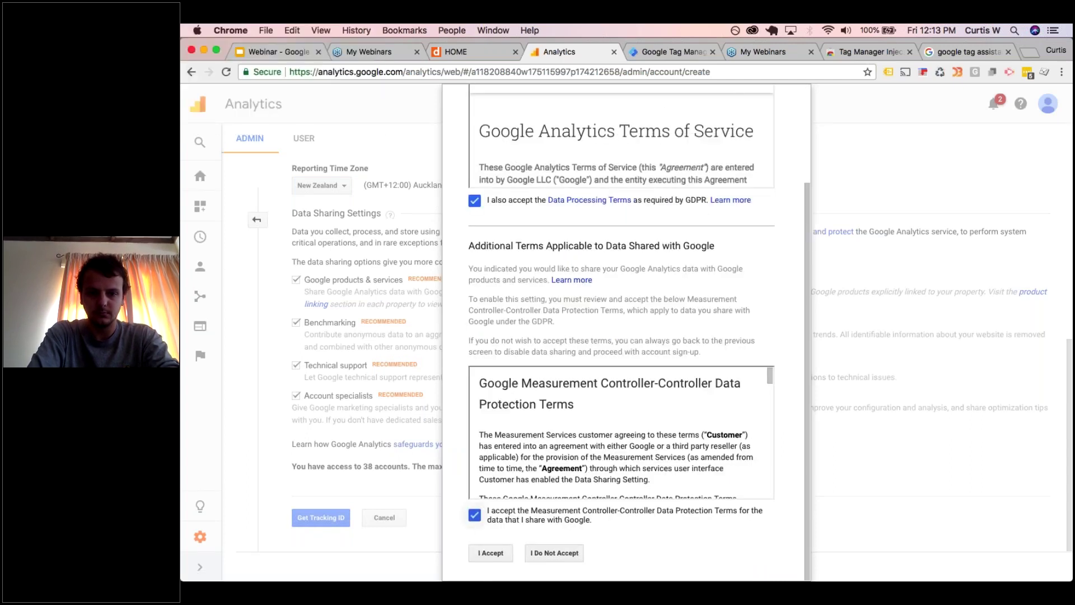
left_click(491, 553)
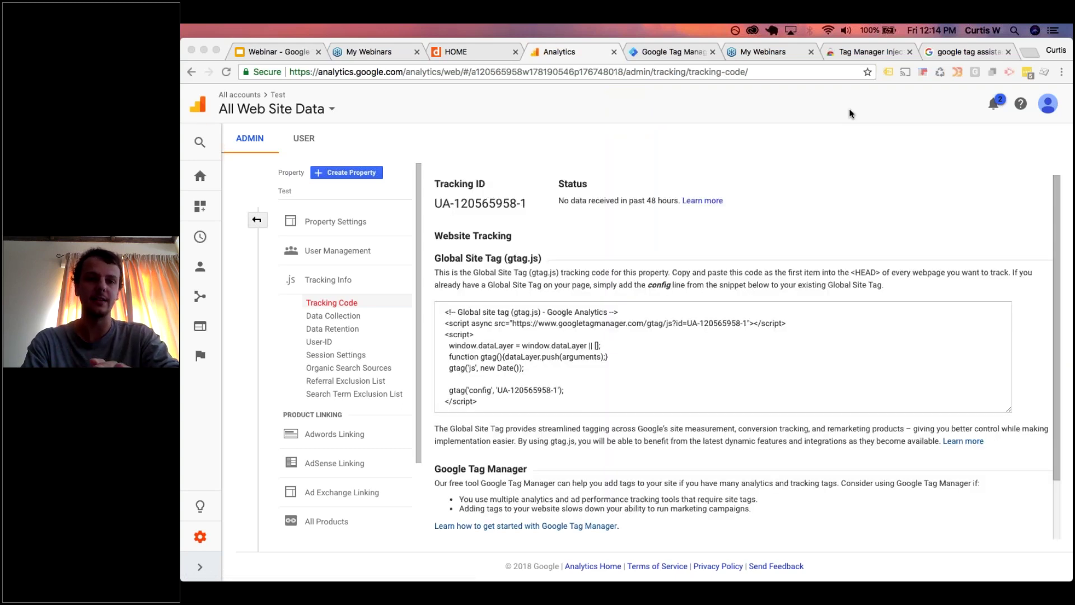
- Close the GTM install dialog, view the gtag.js snippet in Analytics, then open GTM's Variables page
left_click(675, 52)
left_click(444, 412)
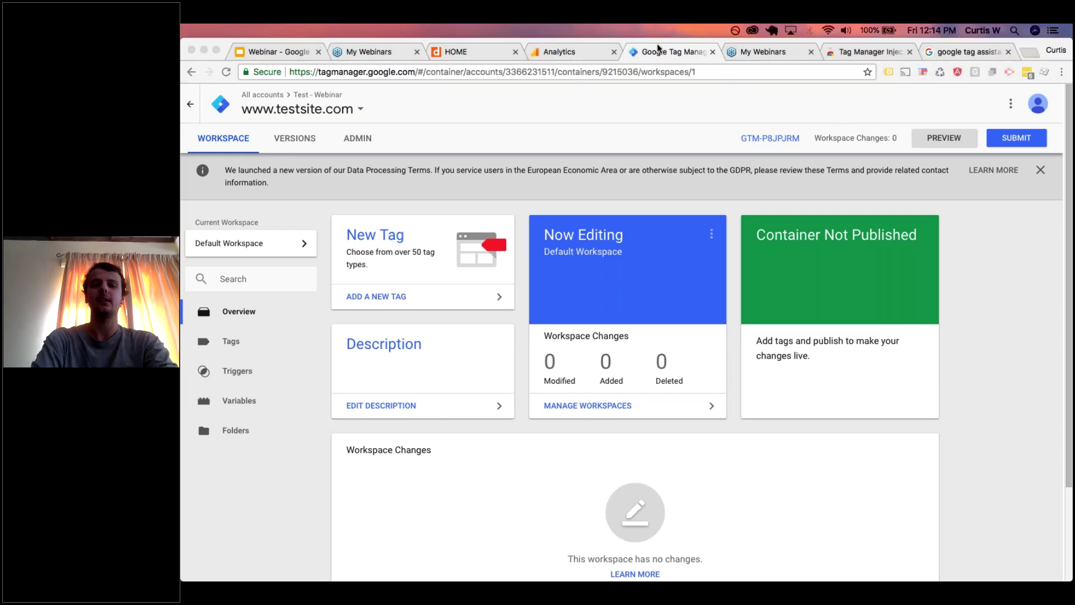
left_click(551, 50)
left_click(472, 340)
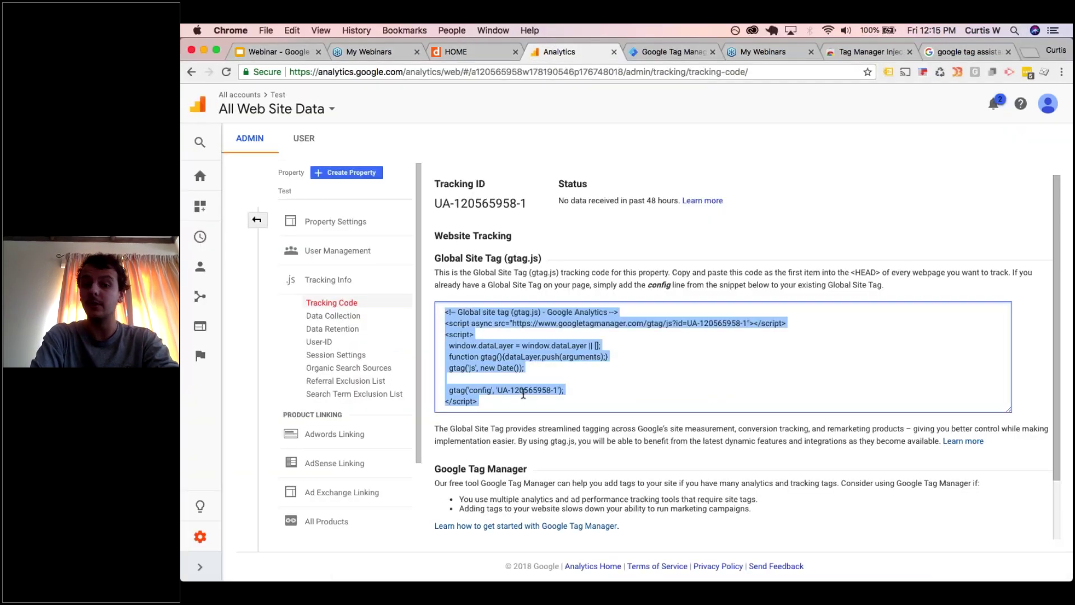
left_click(646, 52)
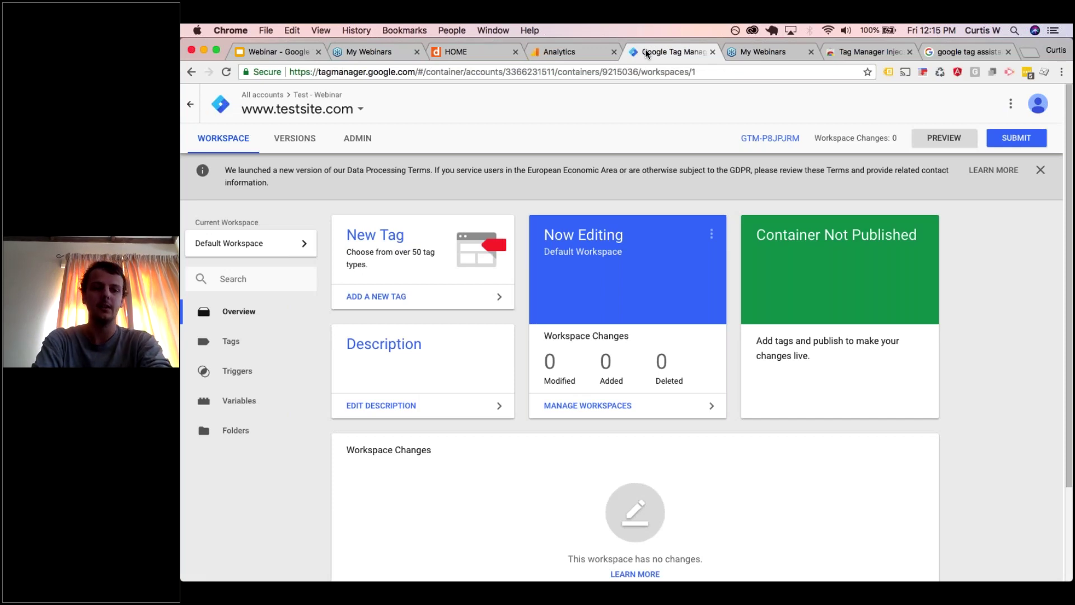
left_click(238, 403)
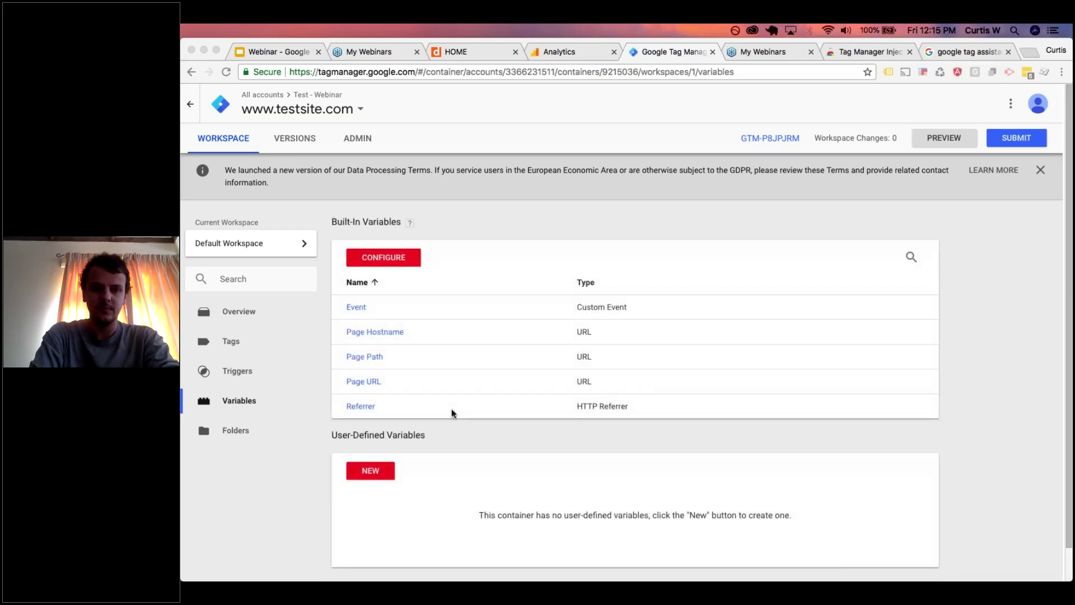
scroll(452, 408, "down", 2)
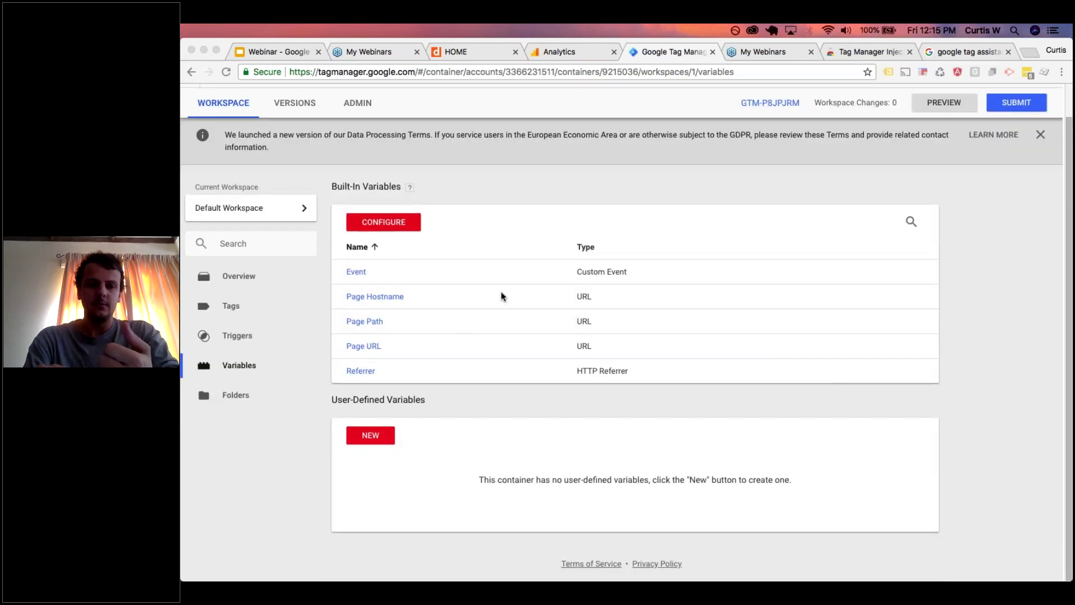
left_click(401, 222)
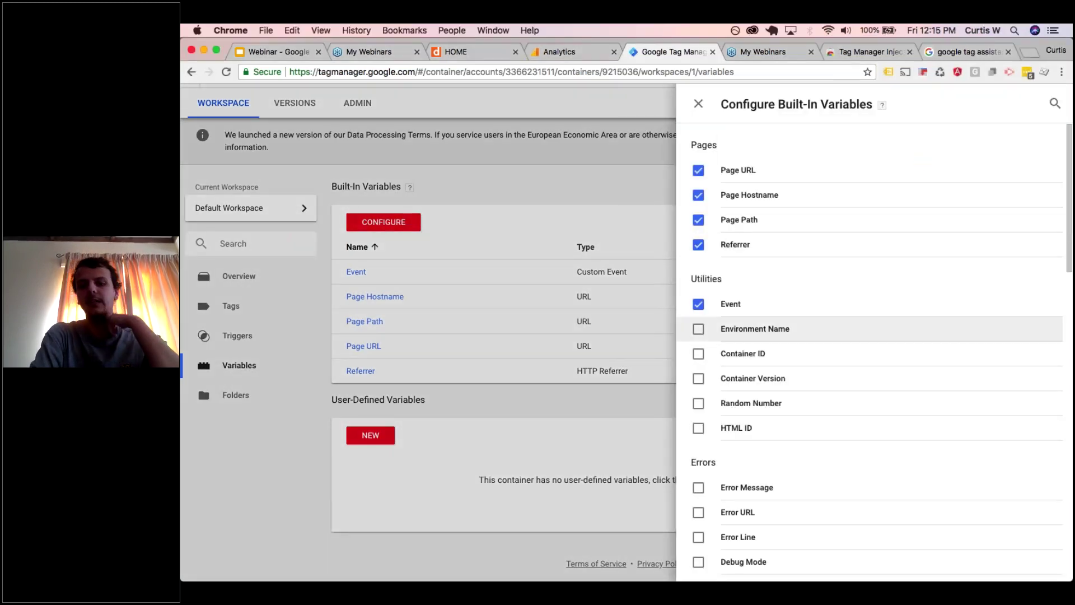
scroll(740, 426, "down", 7)
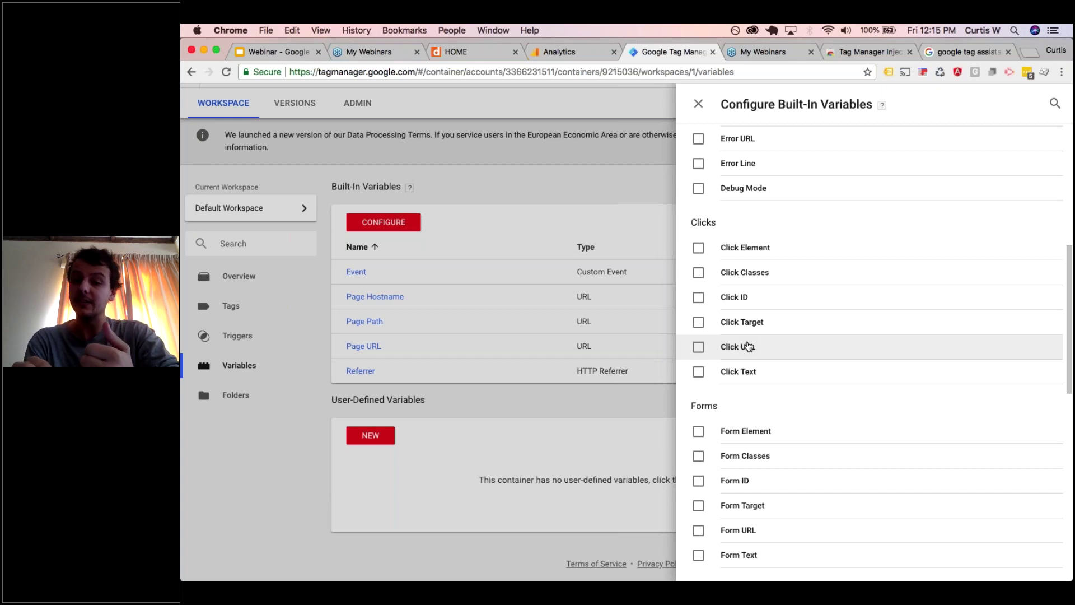
left_click(698, 105)
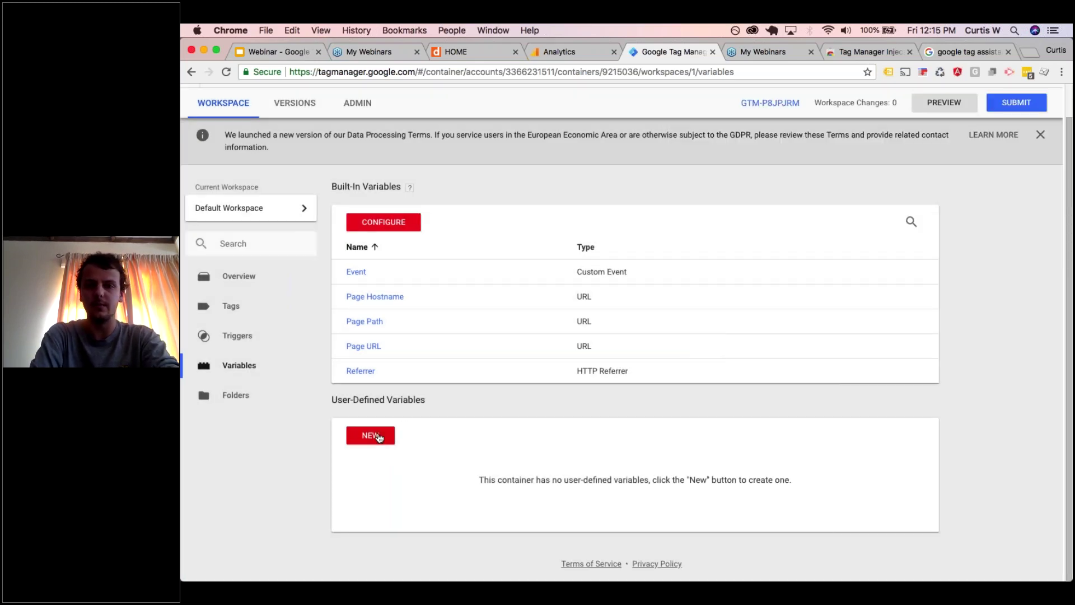
- Create a user-defined variable named 'Google Analytics Settings' of the Google Analytics Settings type
left_click(375, 435)
triple_click(441, 103)
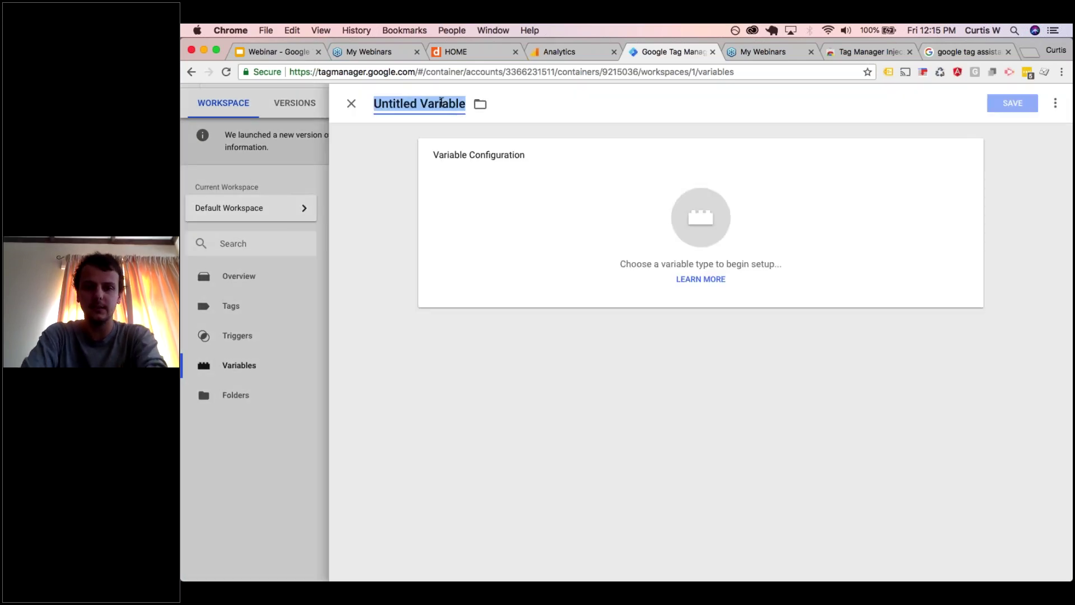
type("Google Anal")
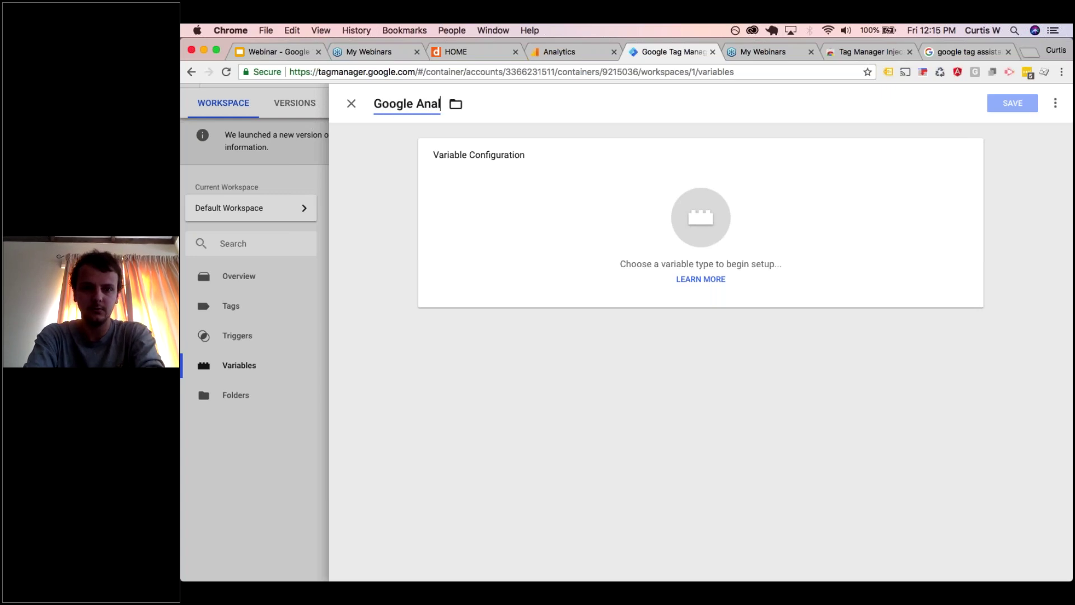
type("ytics Se")
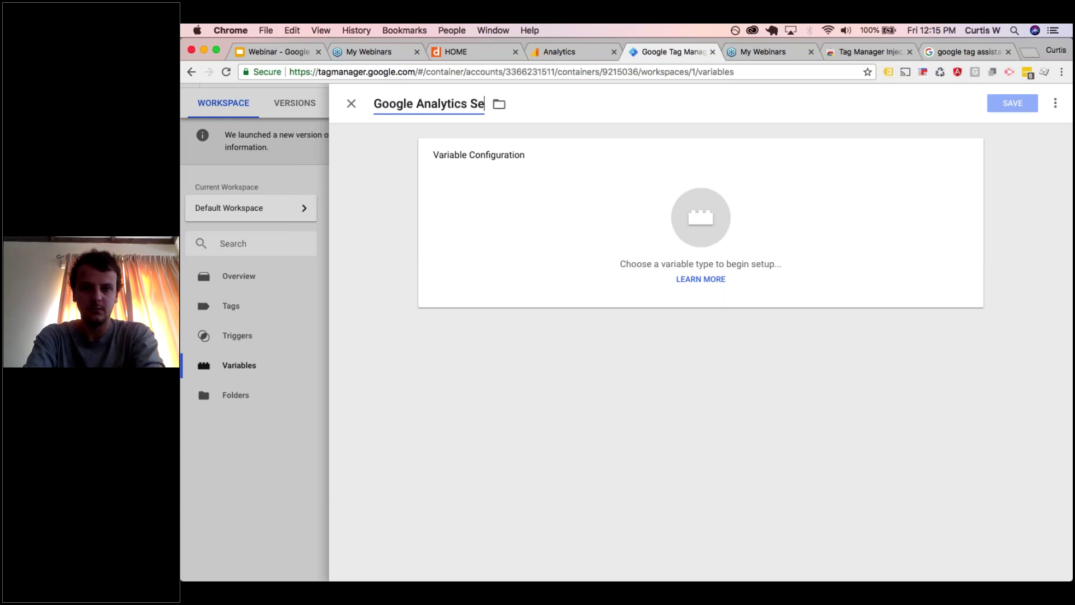
type("ttings")
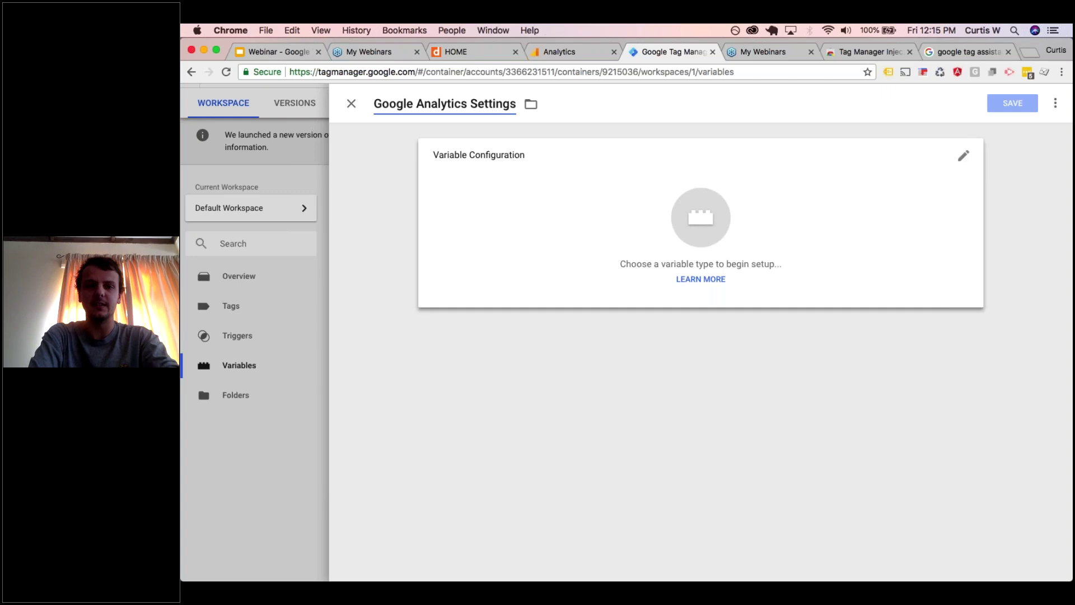
left_click(717, 298)
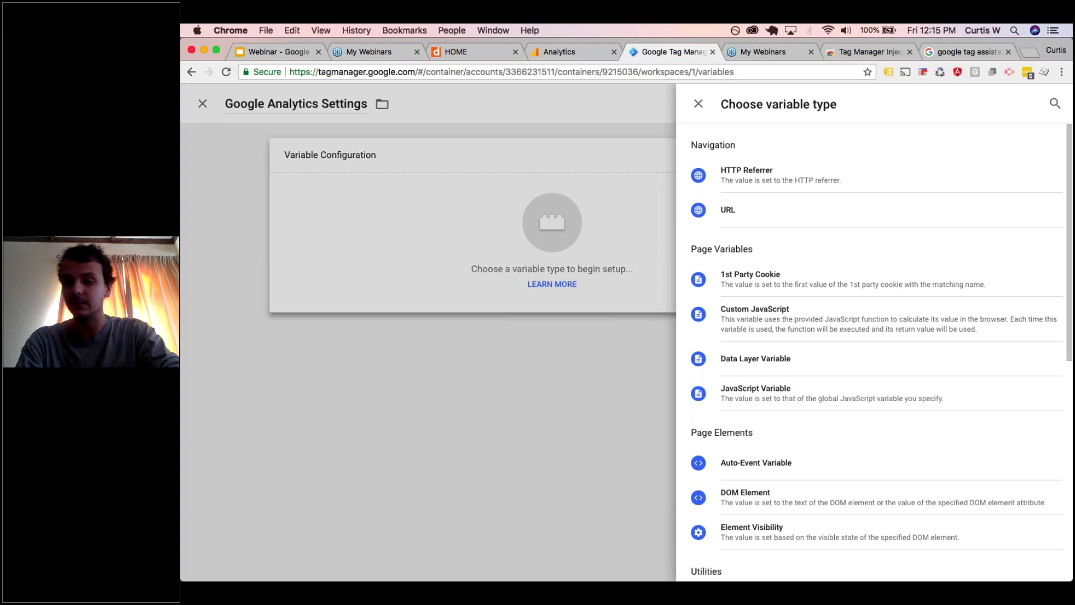
scroll(792, 305, "down", 5)
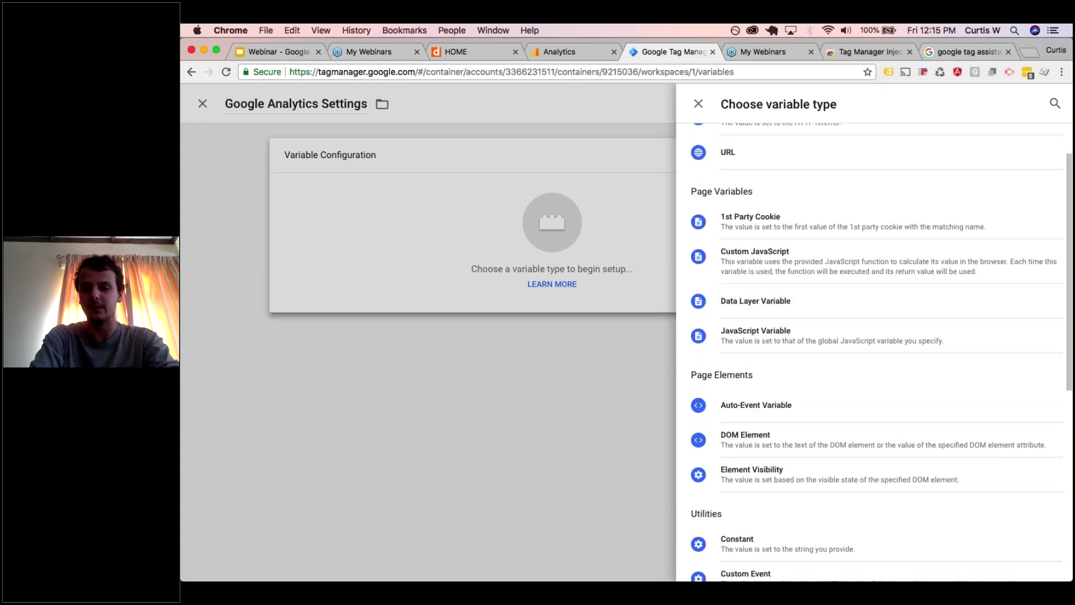
scroll(762, 381, "down", 3)
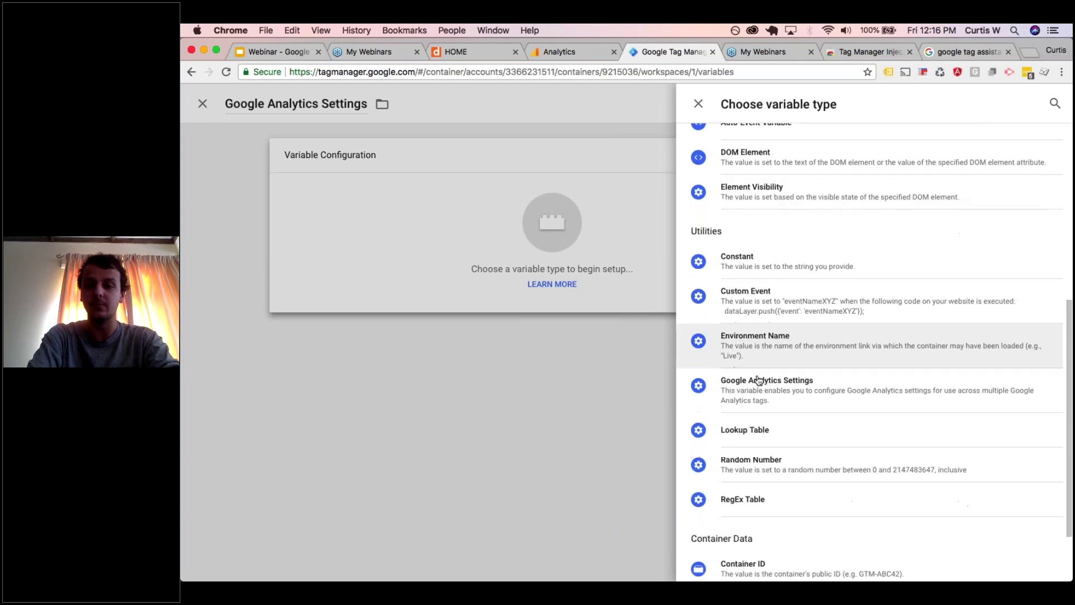
left_click(757, 391)
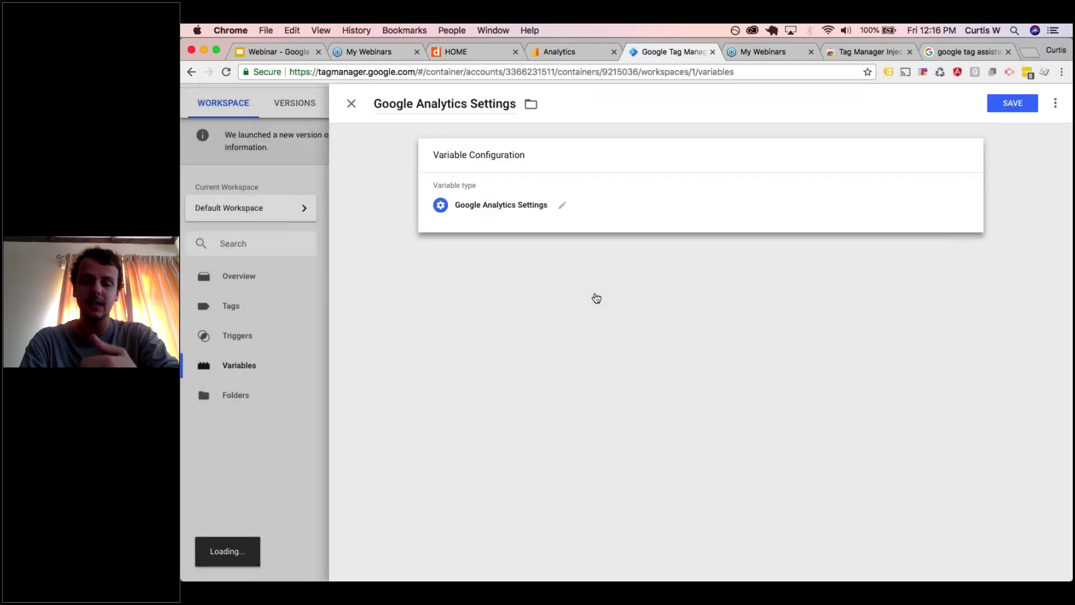
- Paste the Analytics property's tracking ID, keep cookie domain auto, and save the variable
left_click(533, 253)
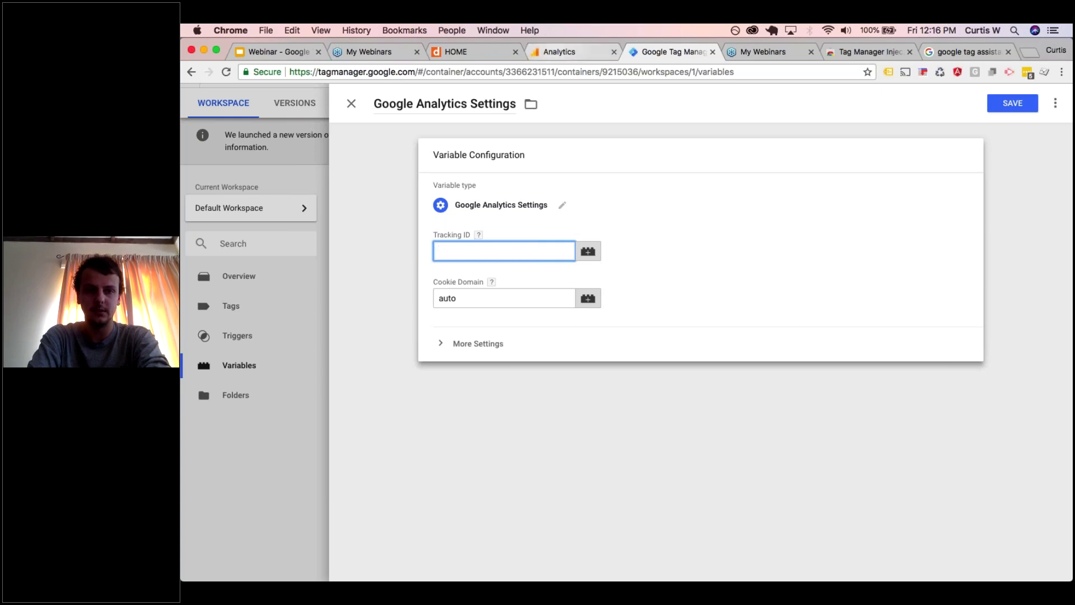
left_click(560, 52)
left_click_drag(530, 203, 435, 202)
key("super+c")
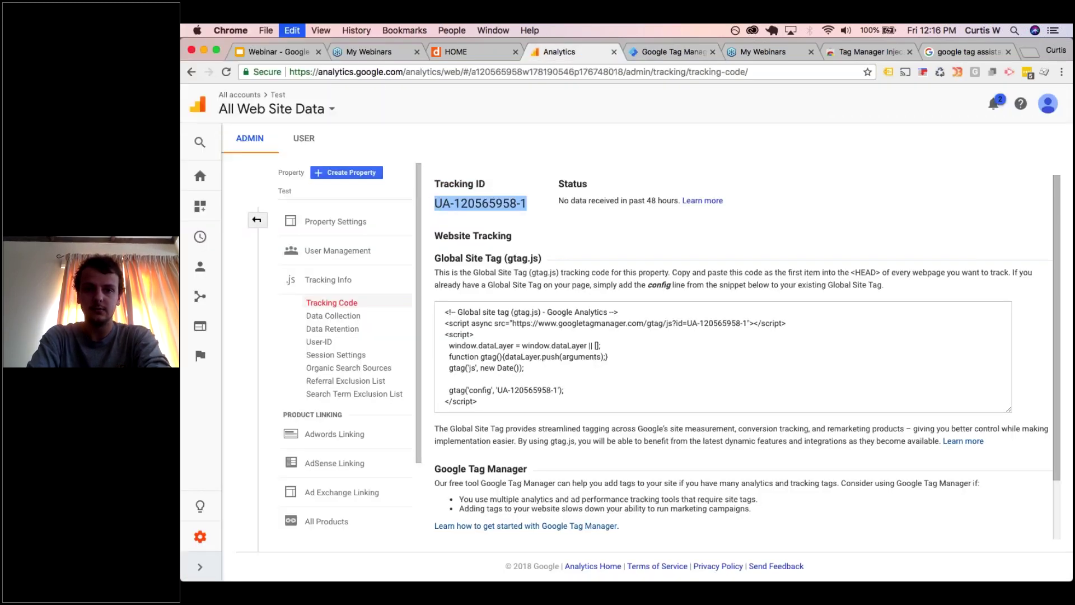
left_click(670, 51)
key("super+v")
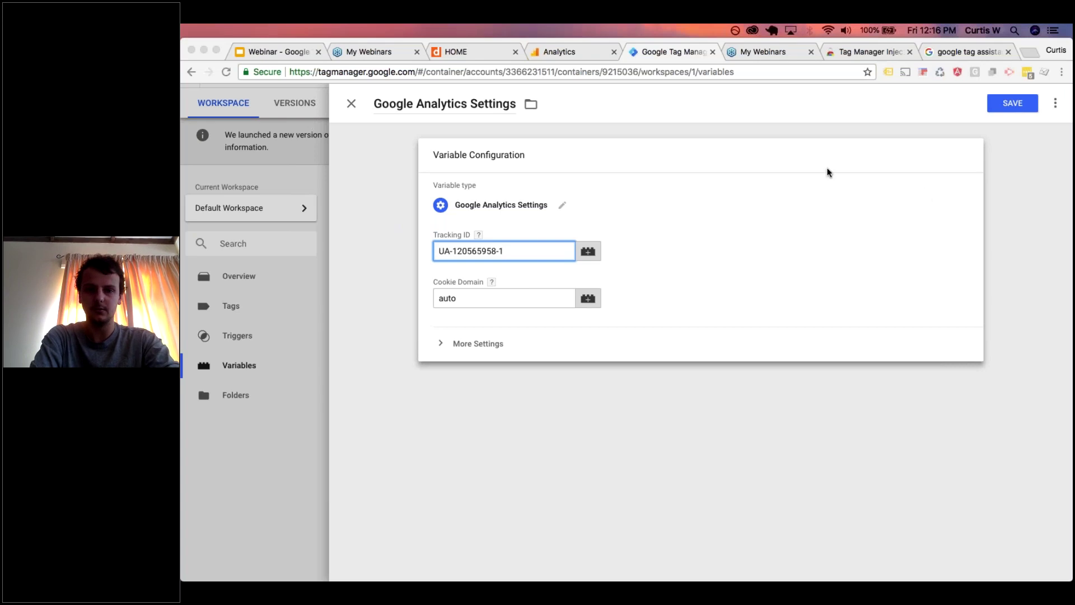
left_click(486, 344)
left_click(481, 344)
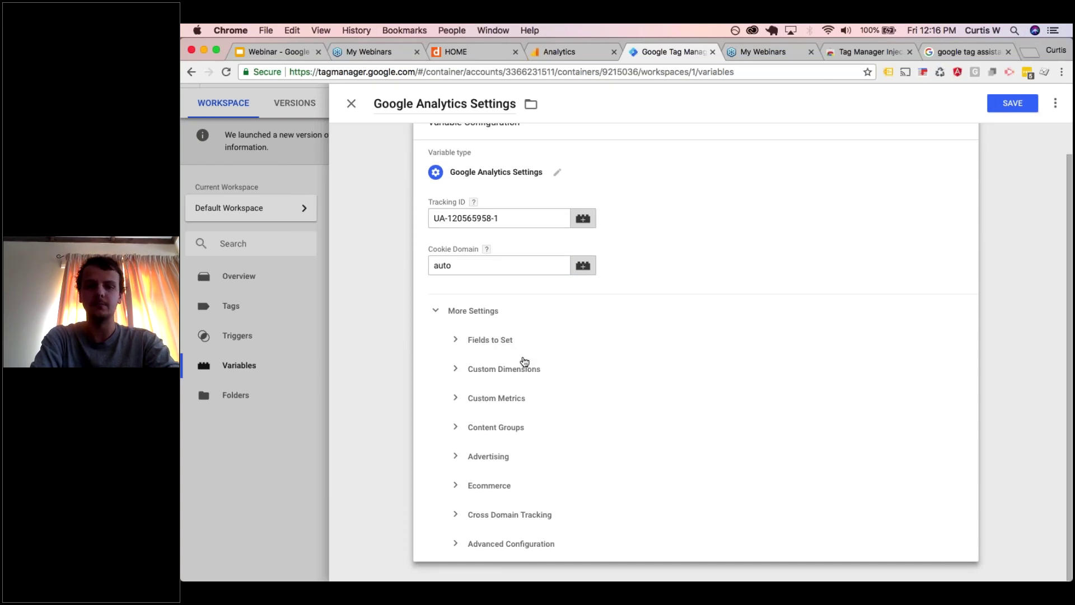
left_click(483, 317)
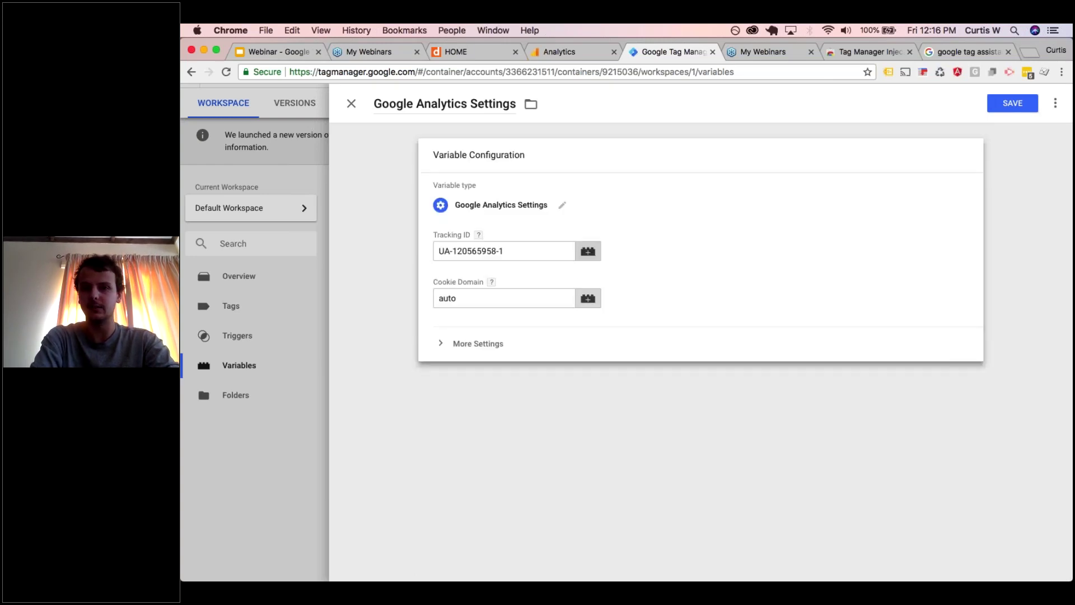
left_click(1013, 104)
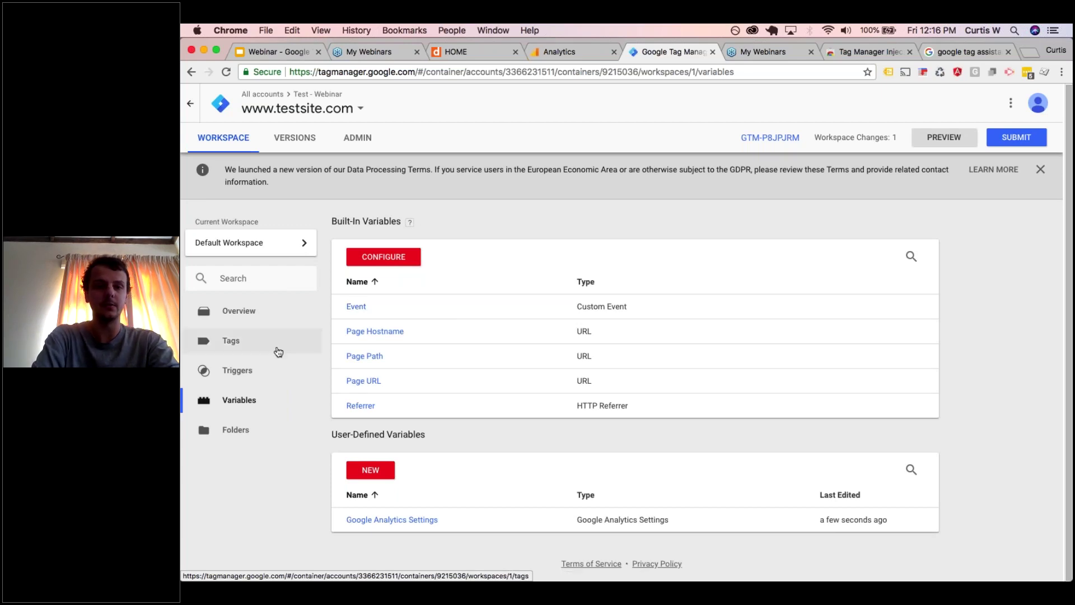
- Discard an untitled trigger and start a new tag named 'UA - Page view - All pages'
left_click(259, 374)
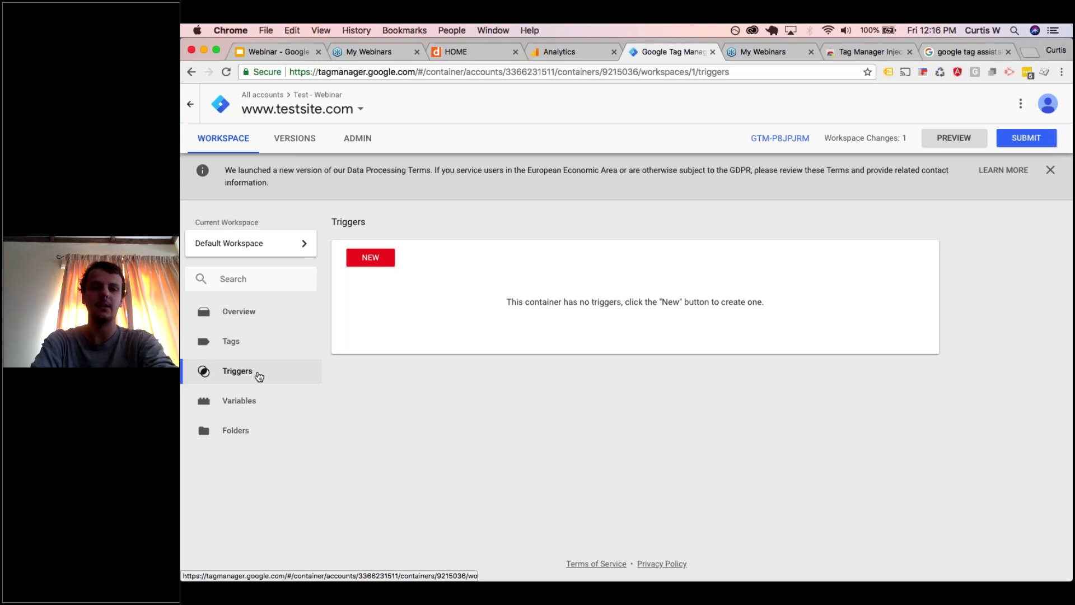
left_click(365, 262)
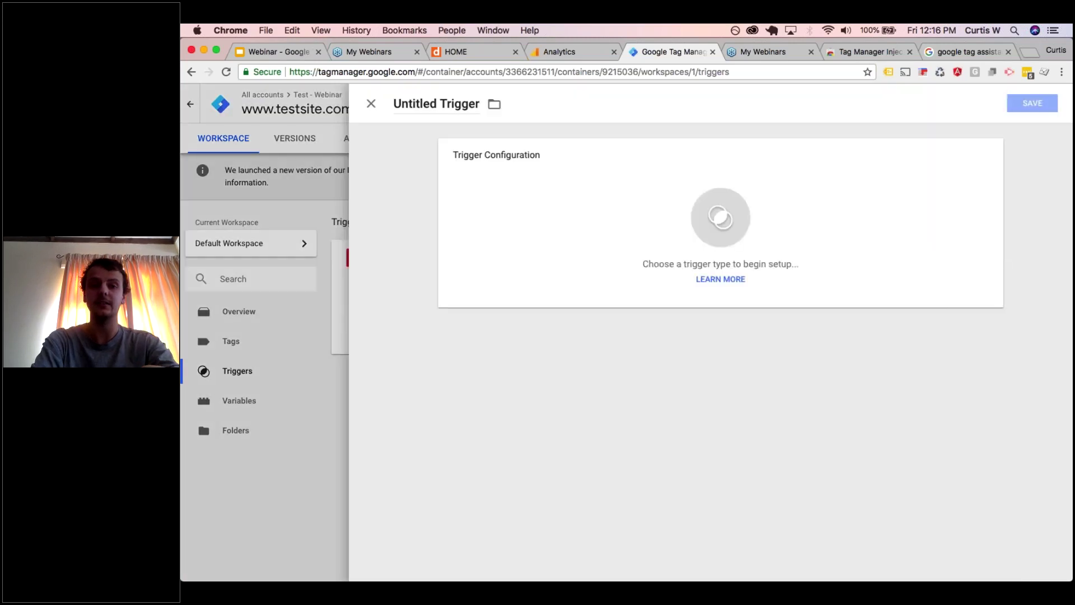
left_click(351, 103)
left_click(231, 341)
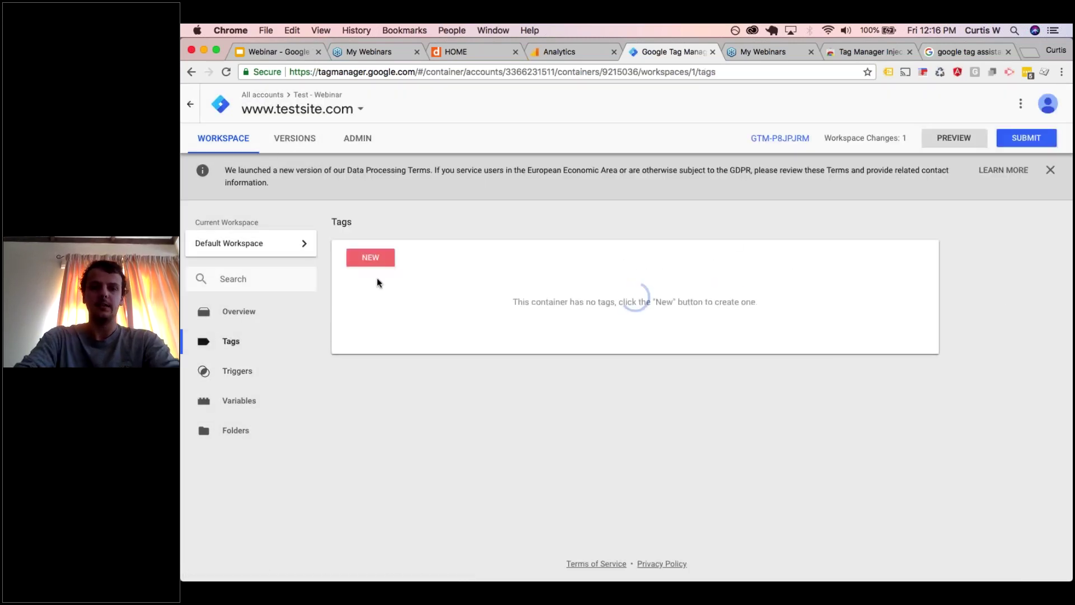
left_click(377, 260)
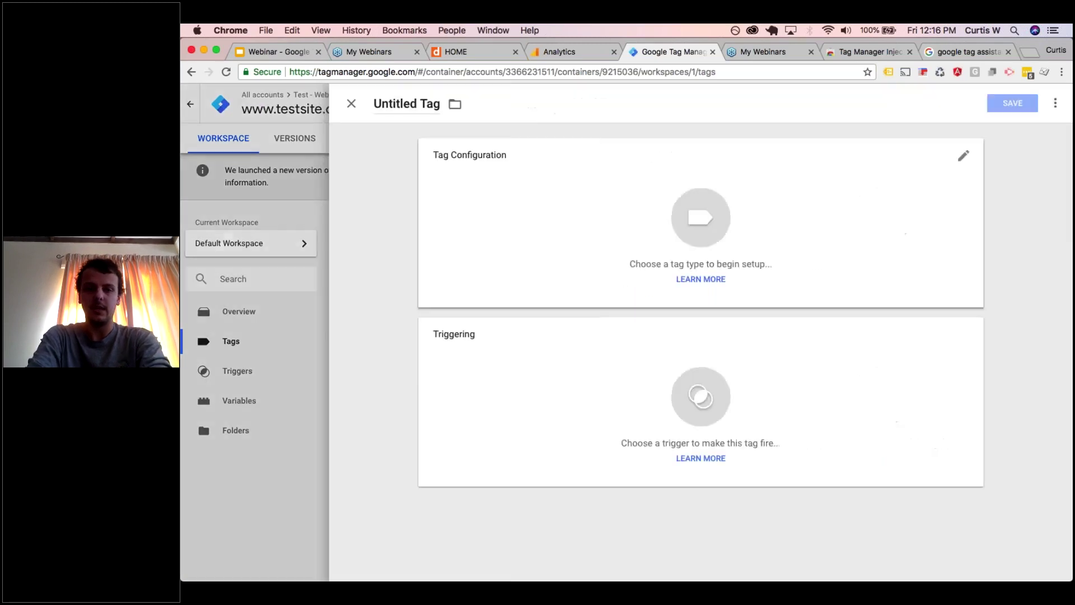
left_click(427, 101)
type("UA -")
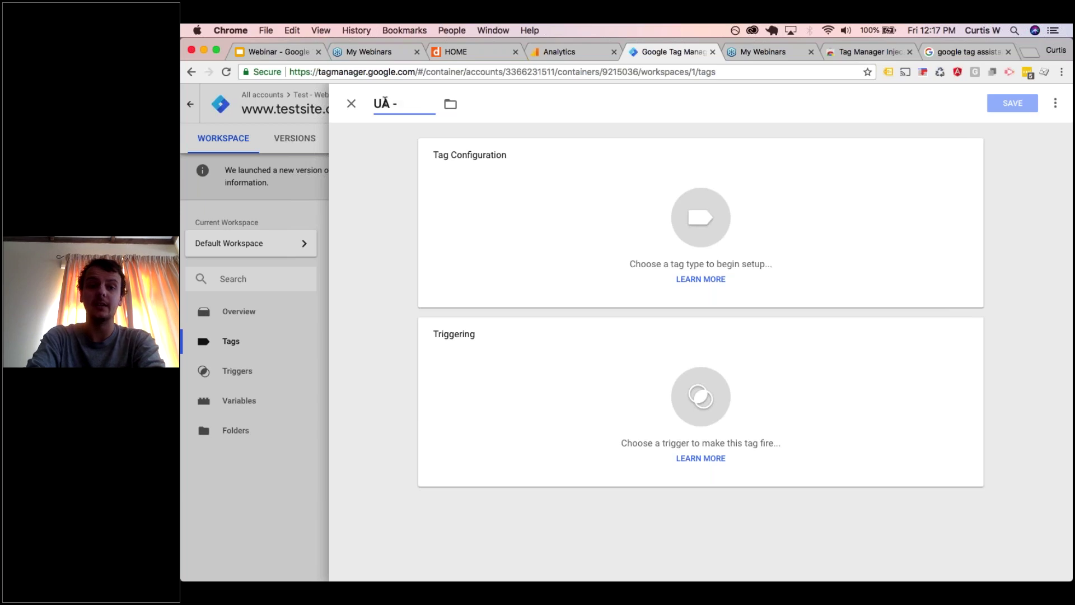
type("Page")
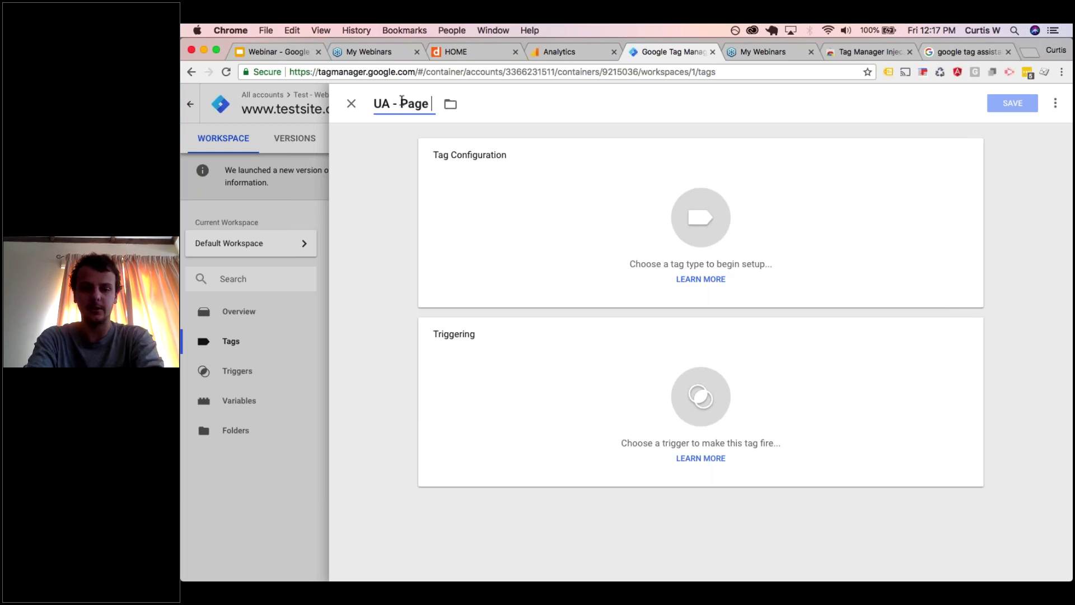
type(" vie")
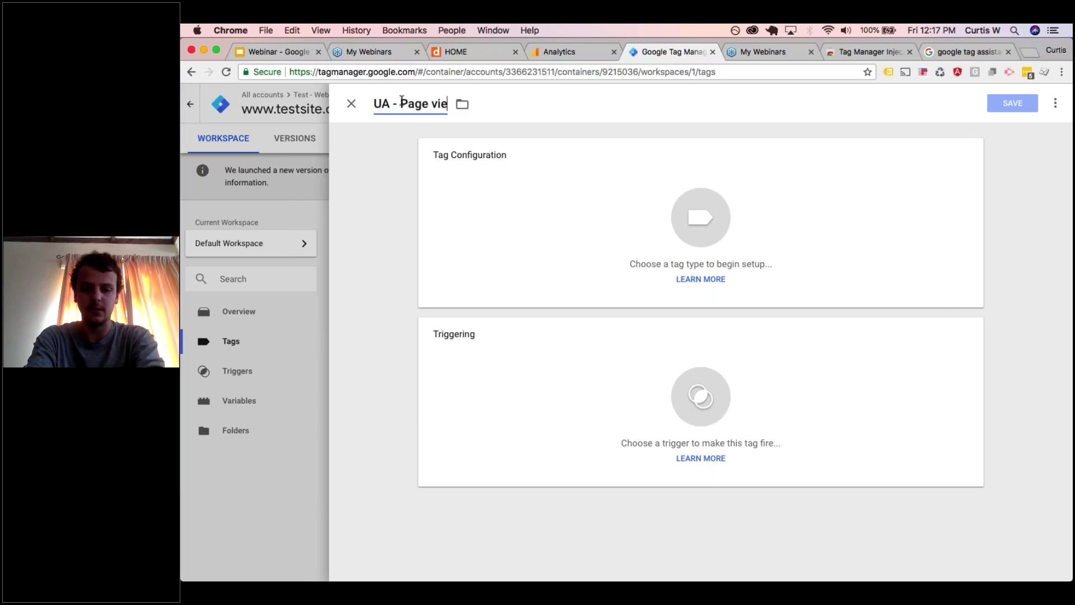
type("w - All pages")
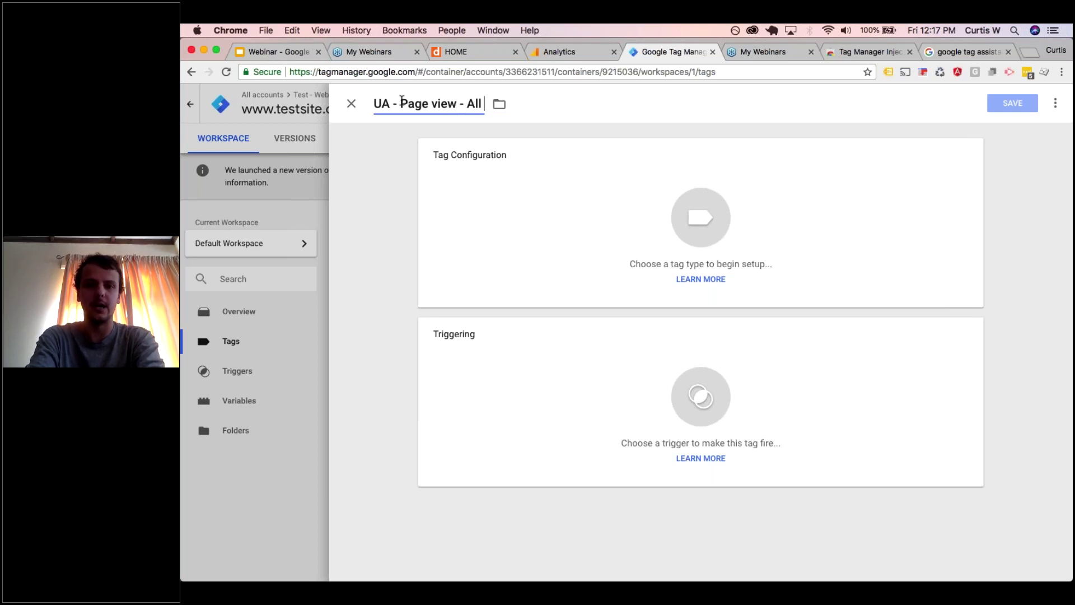
- Make it a Universal Analytics page view tag using {{Google Analytics Settings}}, firing on All Pages, and save
left_click(530, 219)
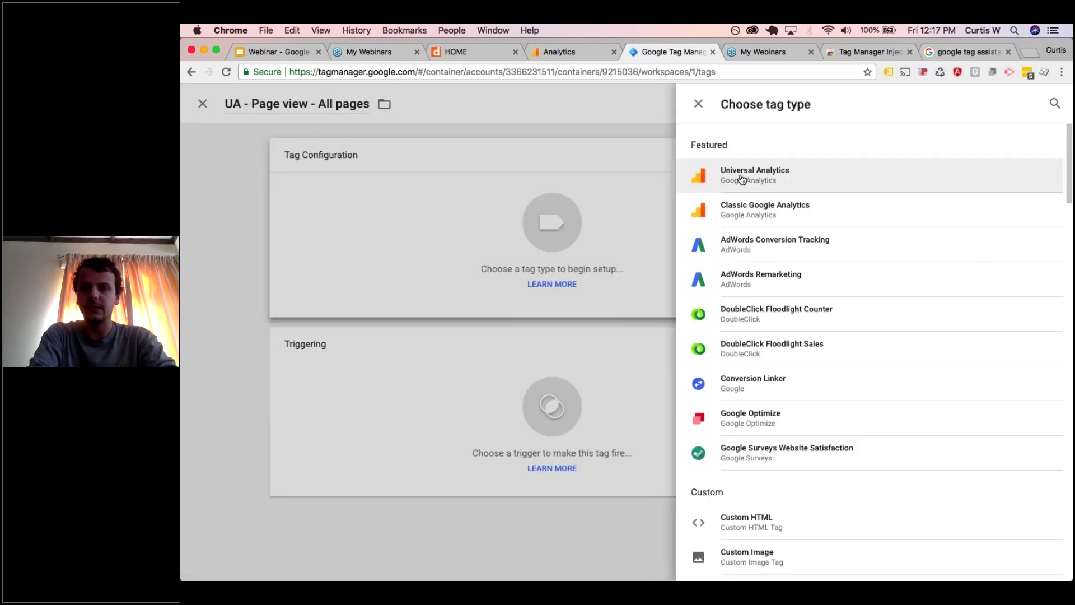
left_click(742, 178)
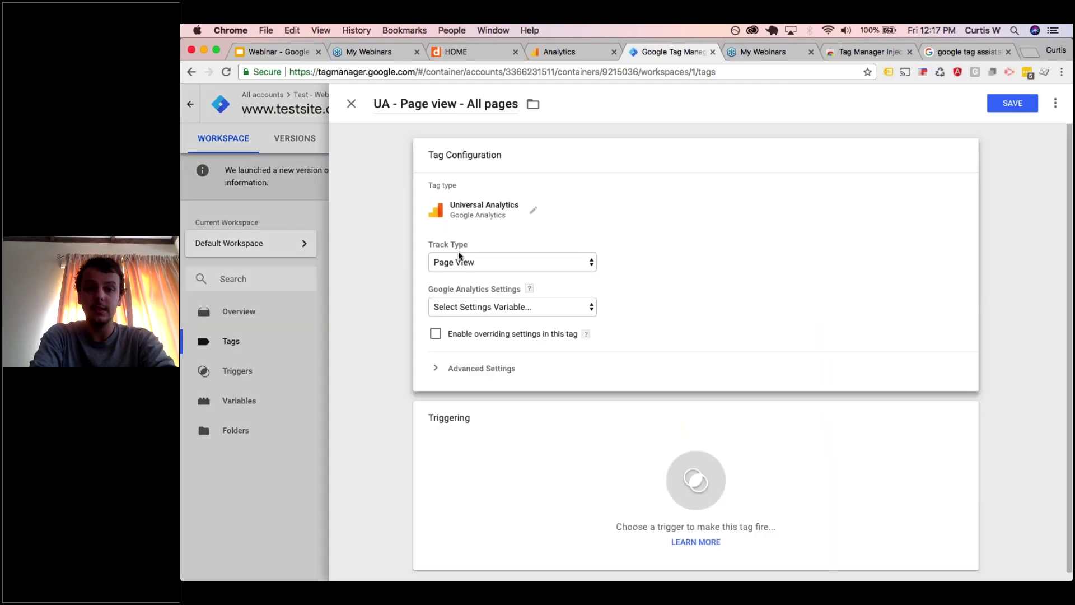
left_click(481, 305)
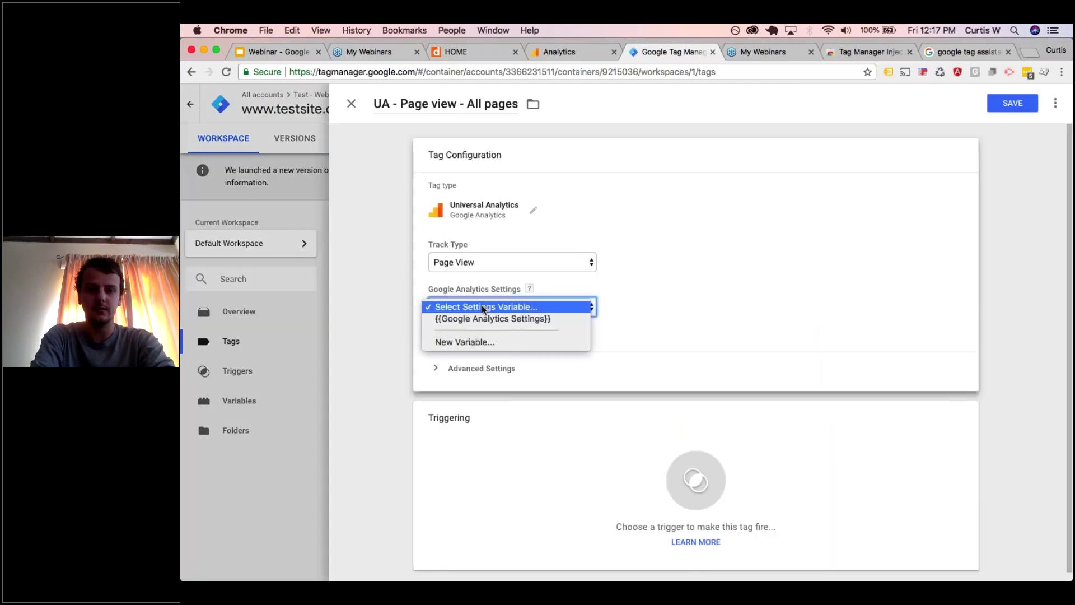
left_click(482, 318)
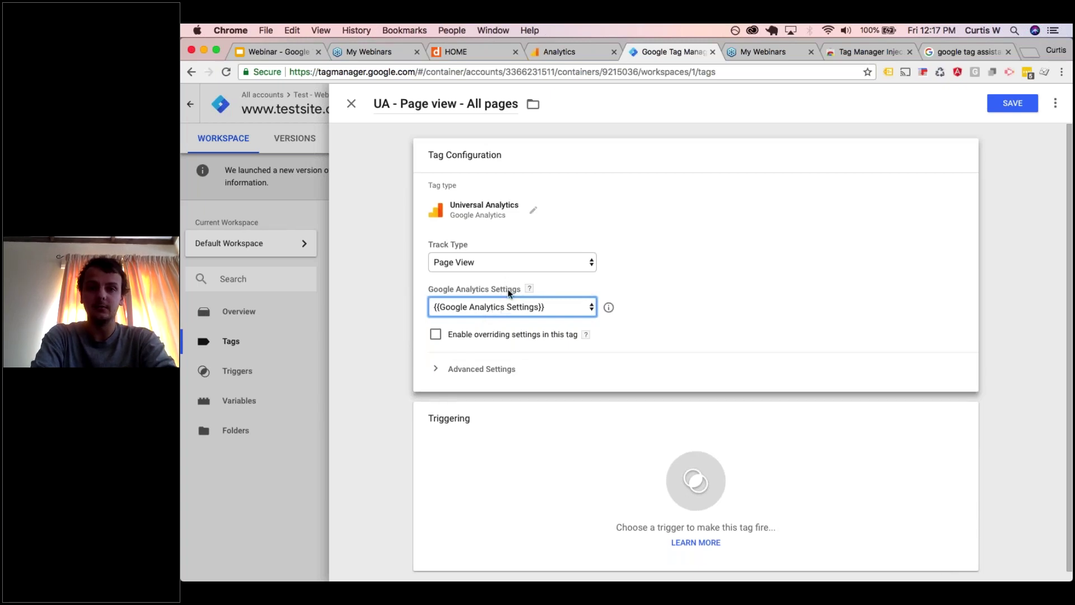
left_click(563, 52)
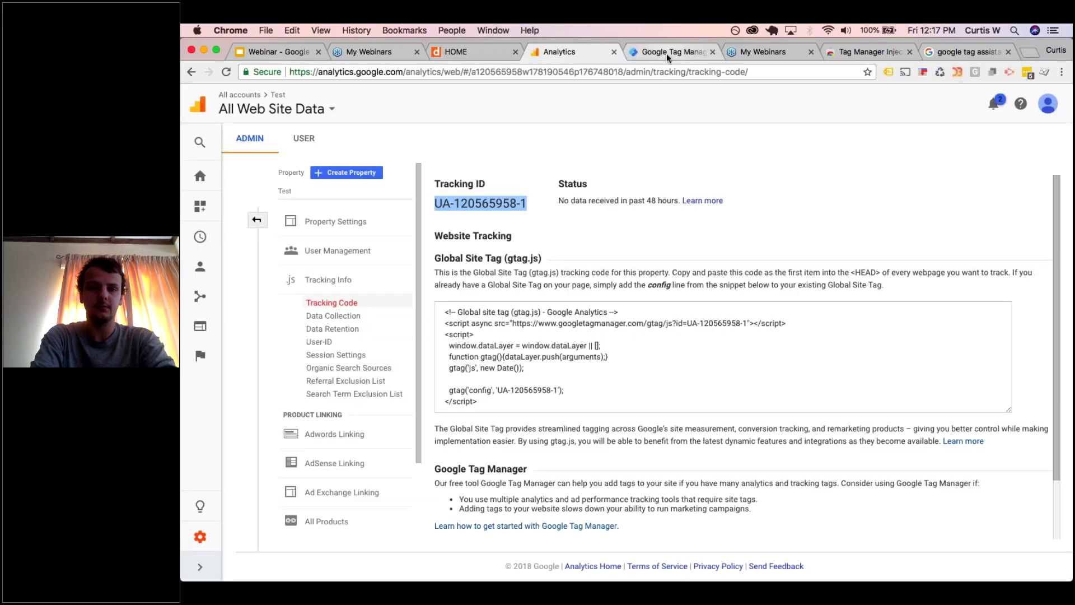
left_click(668, 53)
left_click(562, 444)
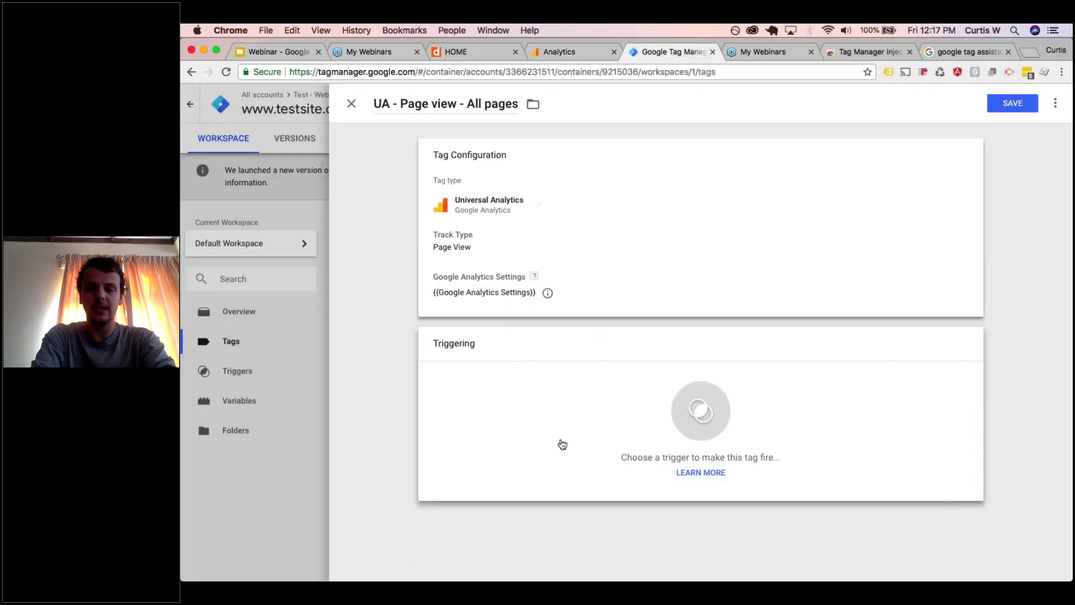
left_click(562, 445)
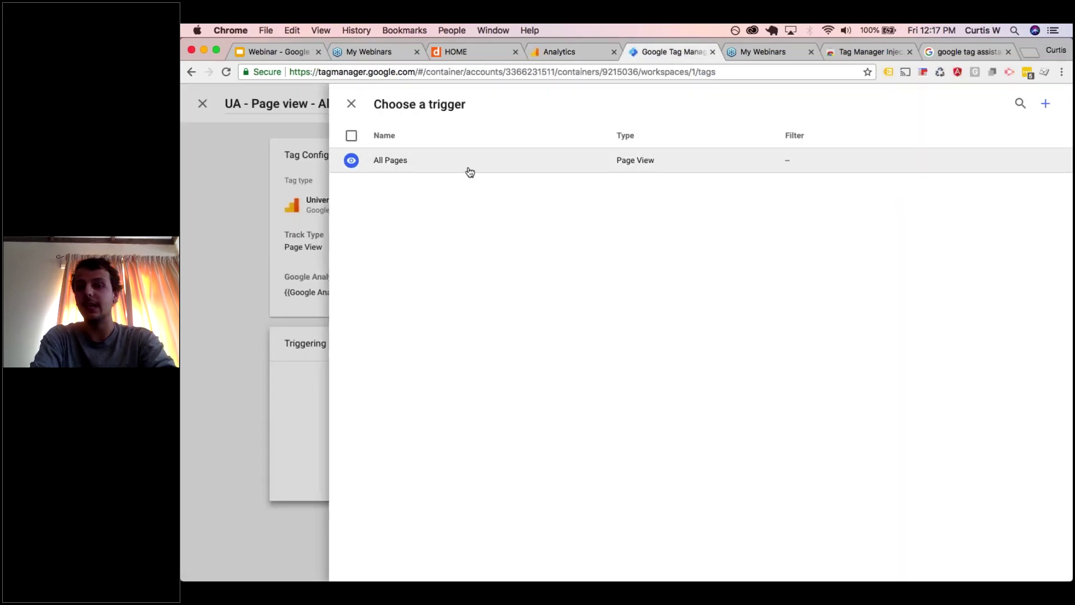
left_click(470, 172)
left_click(1013, 103)
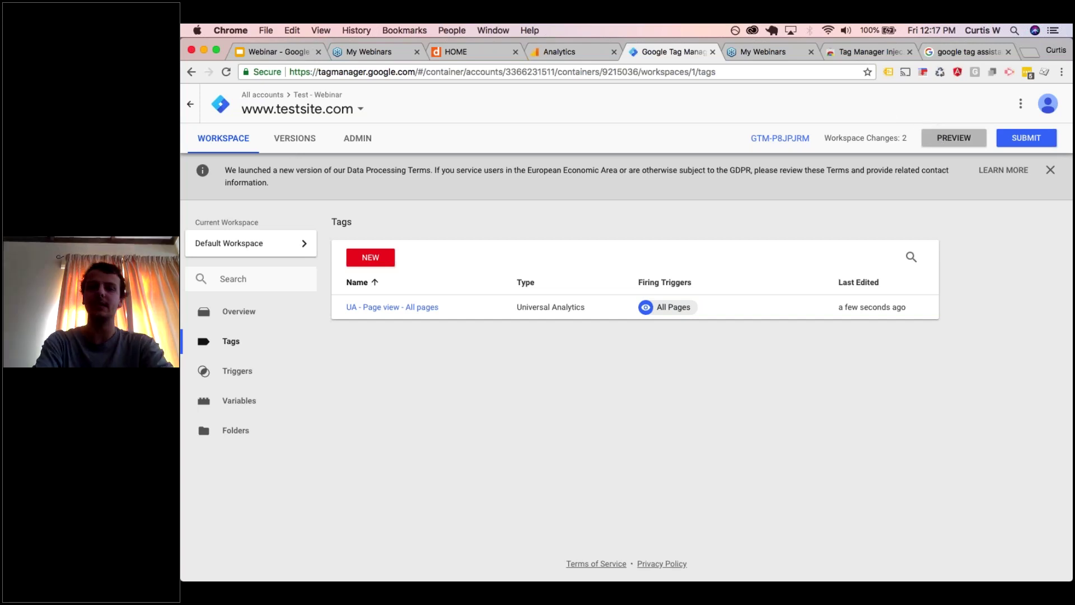
- Preview the workspace on the website, confirm the page view tag fired, then return to Analytics
left_click(954, 138)
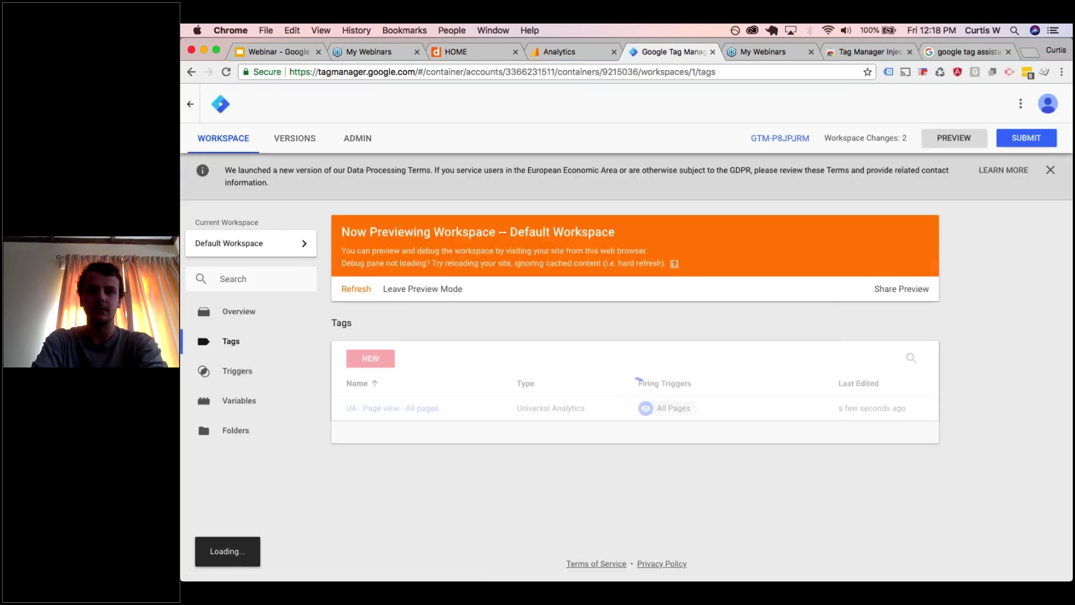
left_click(566, 48)
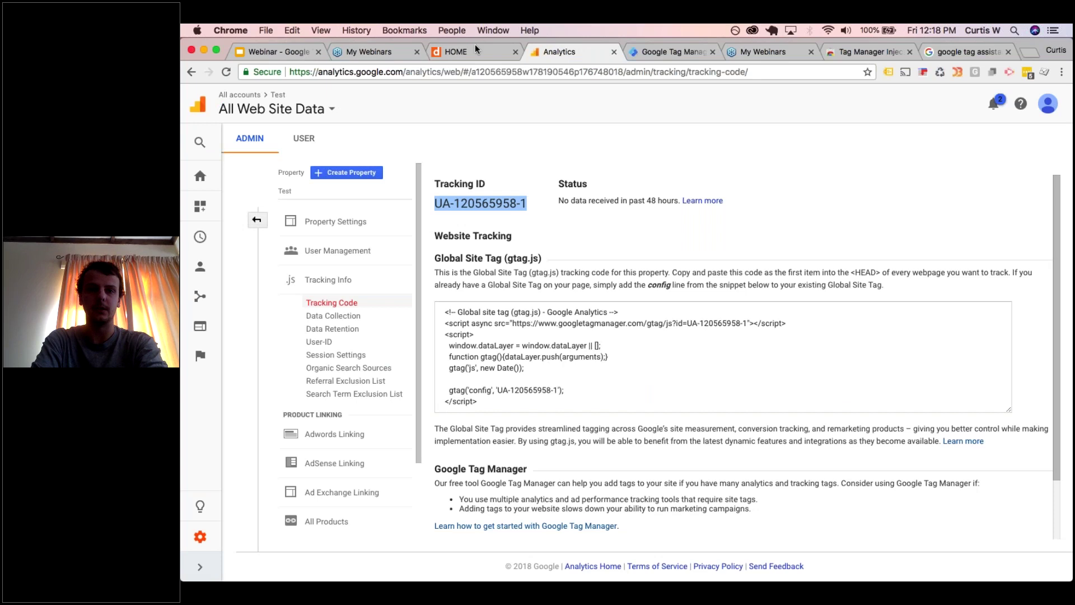
left_click(475, 49)
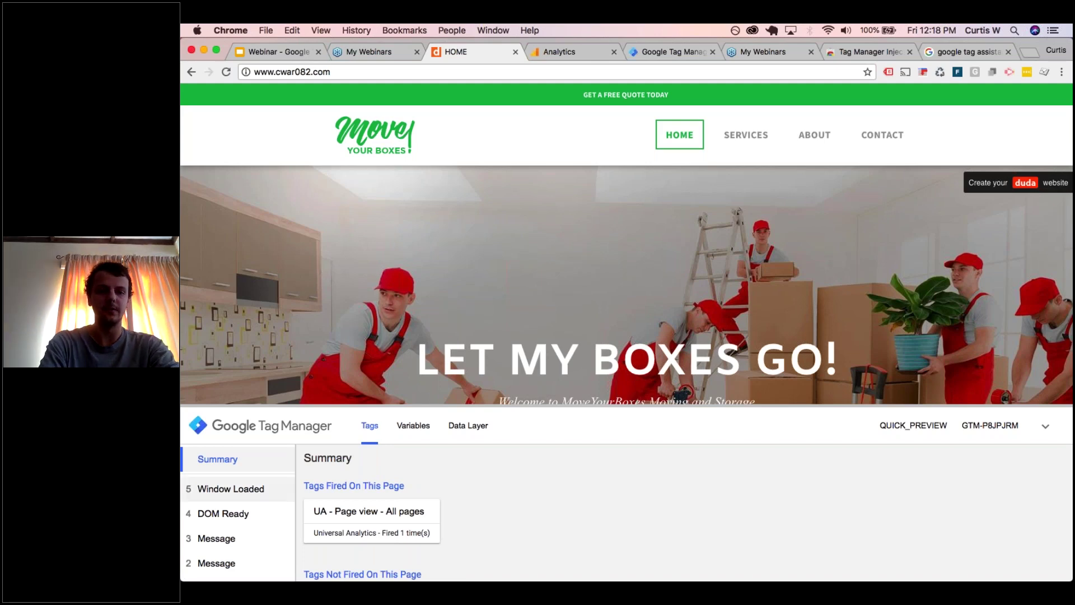
scroll(240, 515, "down", 1)
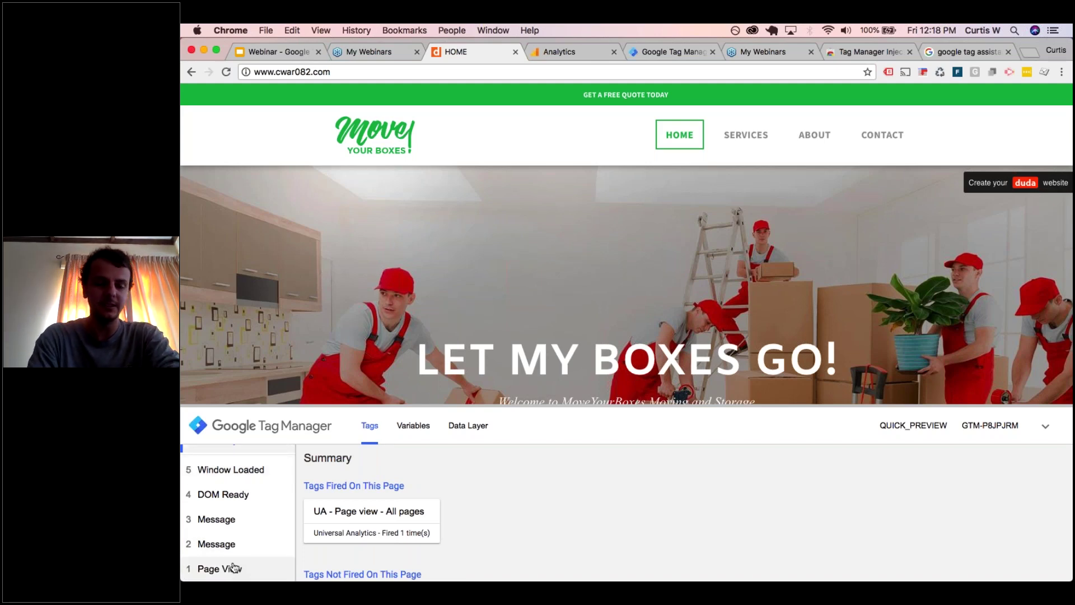
left_click(235, 568)
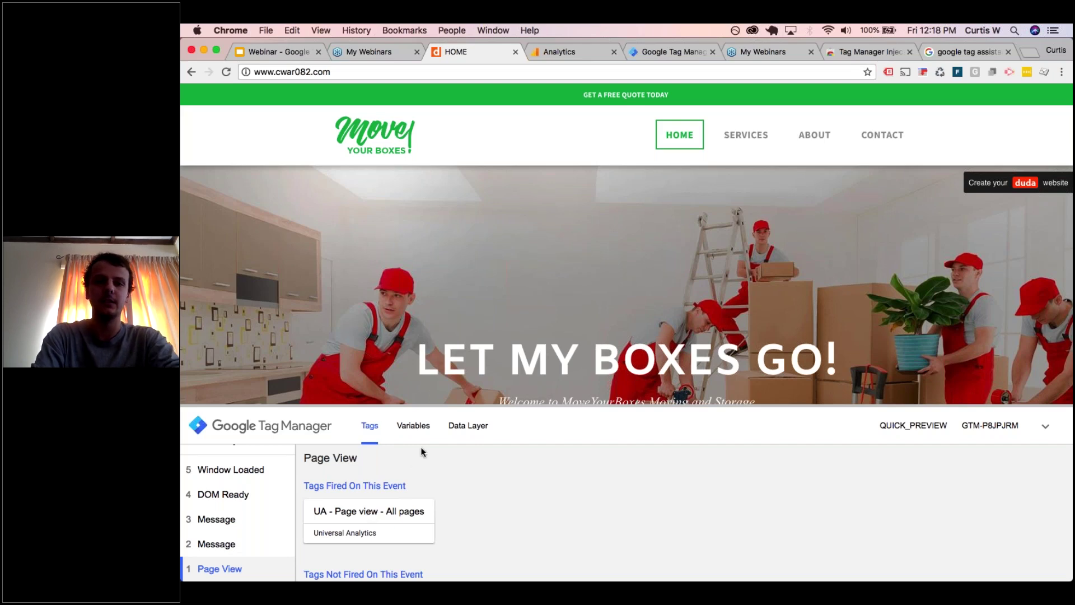
left_click(557, 51)
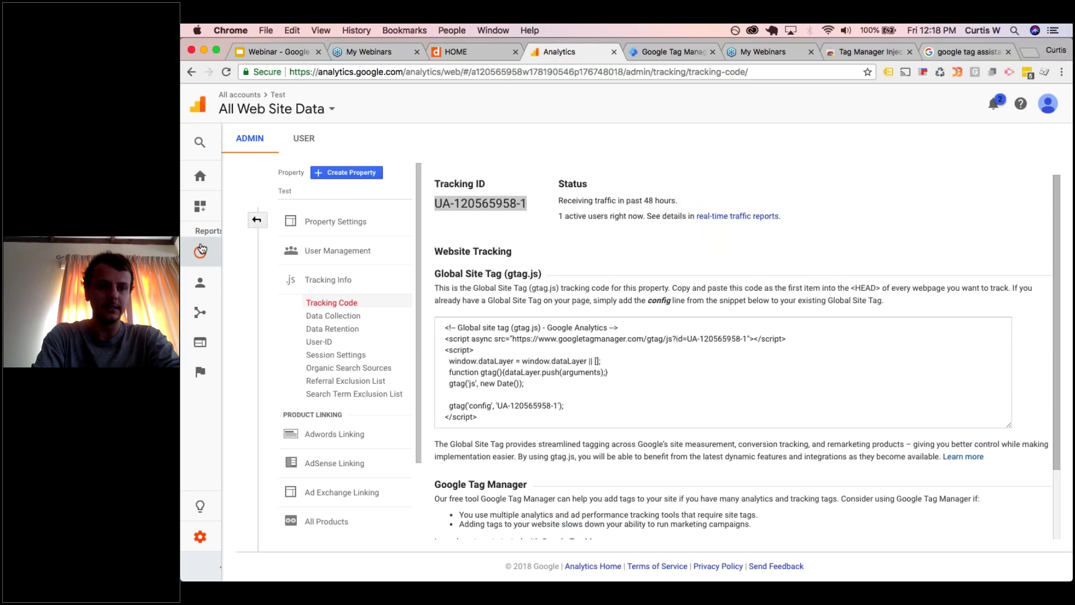
- Check the Analytics Real-Time Overview showing 1 active user, then go back to the Tag Manager tags page
left_click(203, 251)
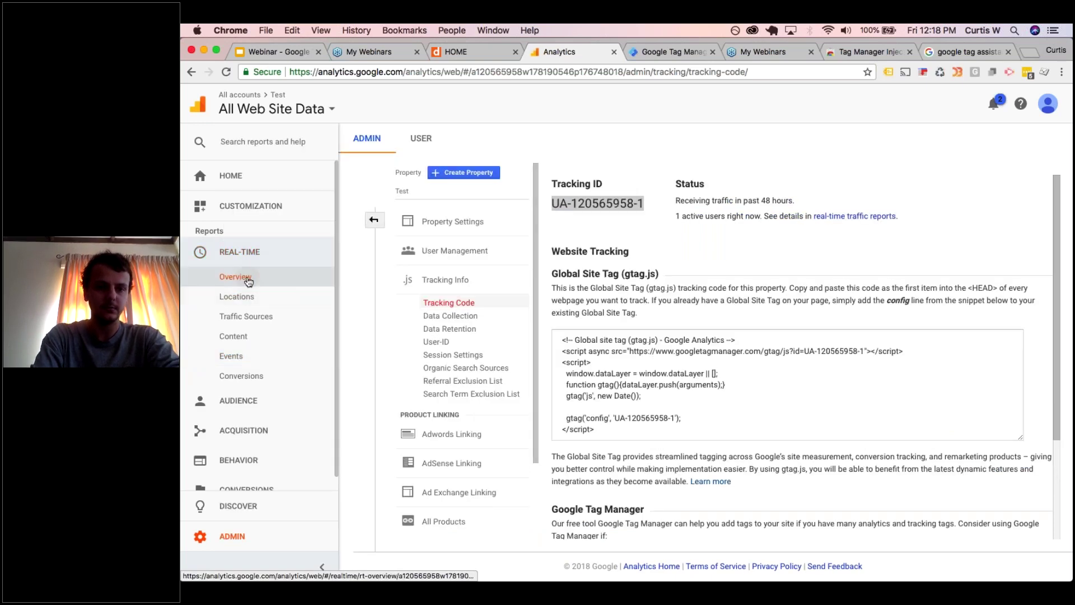
left_click(248, 280)
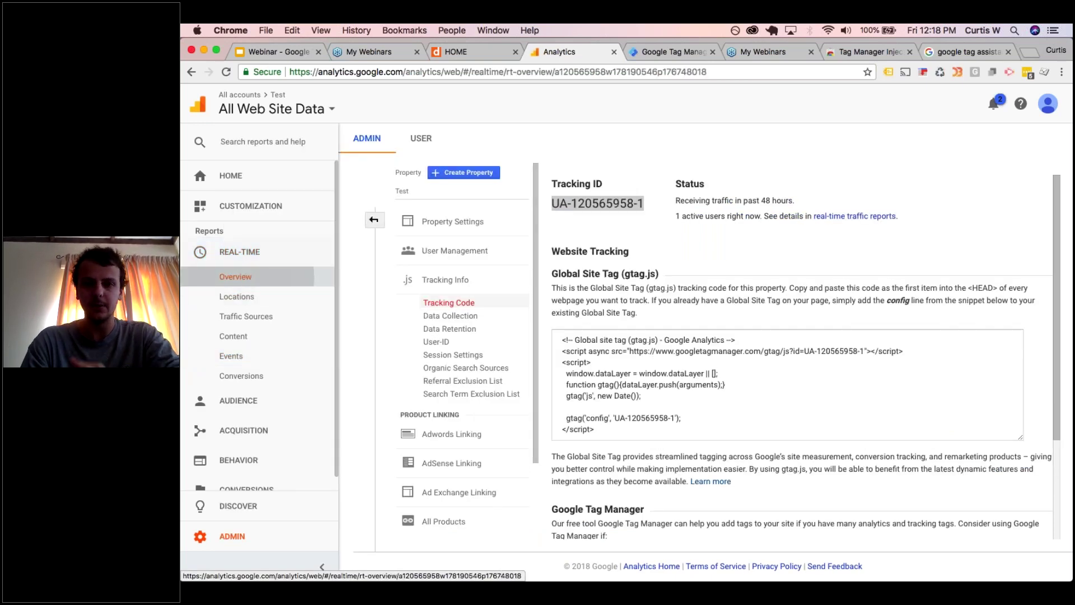
left_click(236, 276)
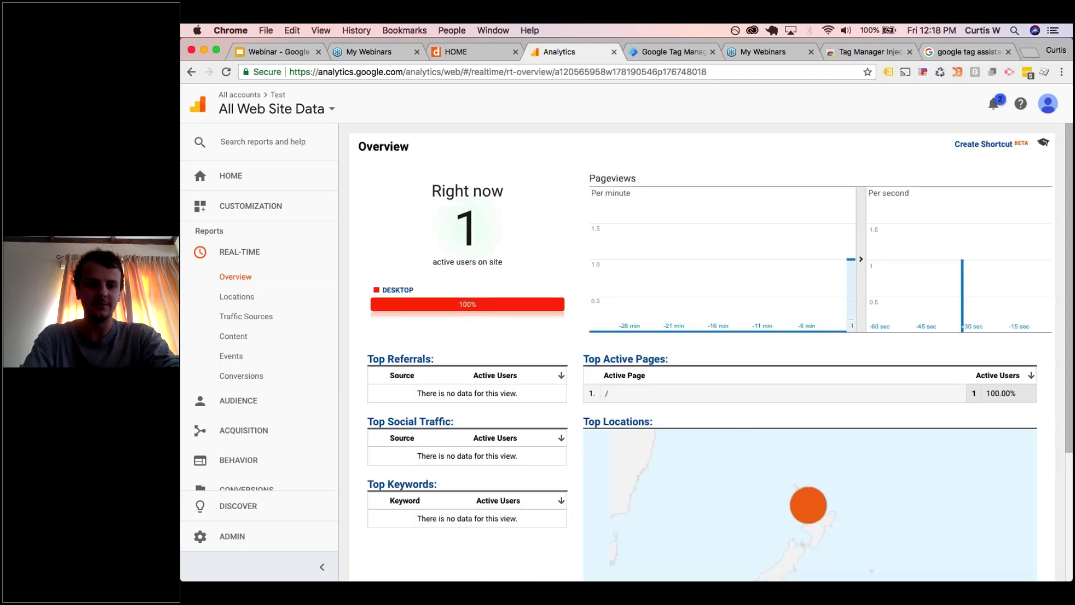
left_click(676, 53)
left_click(592, 53)
left_click(648, 56)
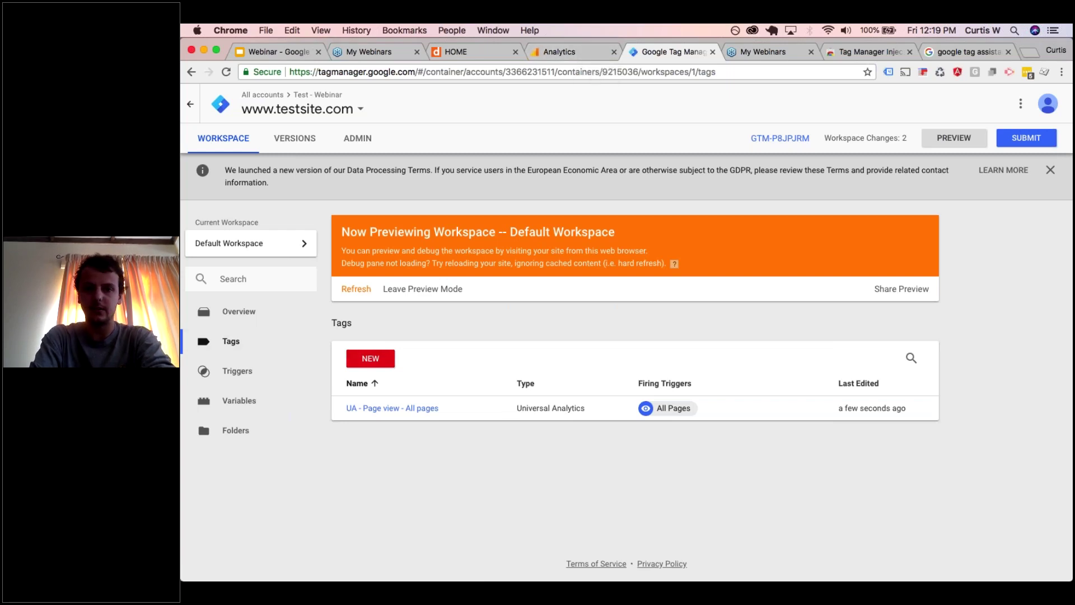
- Discard an untitled new tag, open the Variables list, and return to the previewed Move Your Boxes site
left_click(370, 358)
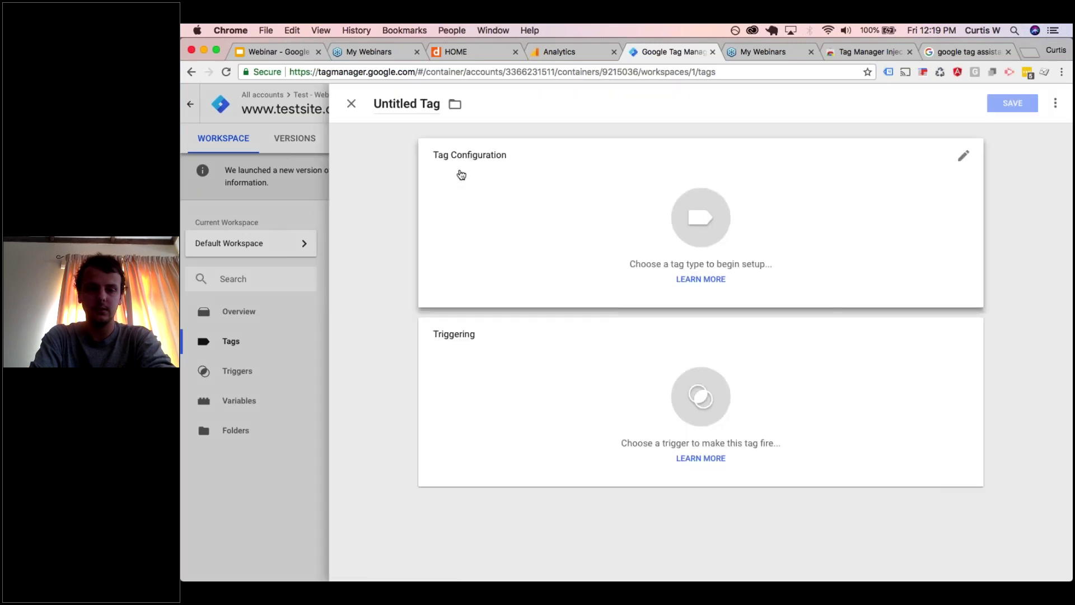
left_click(351, 104)
left_click(239, 400)
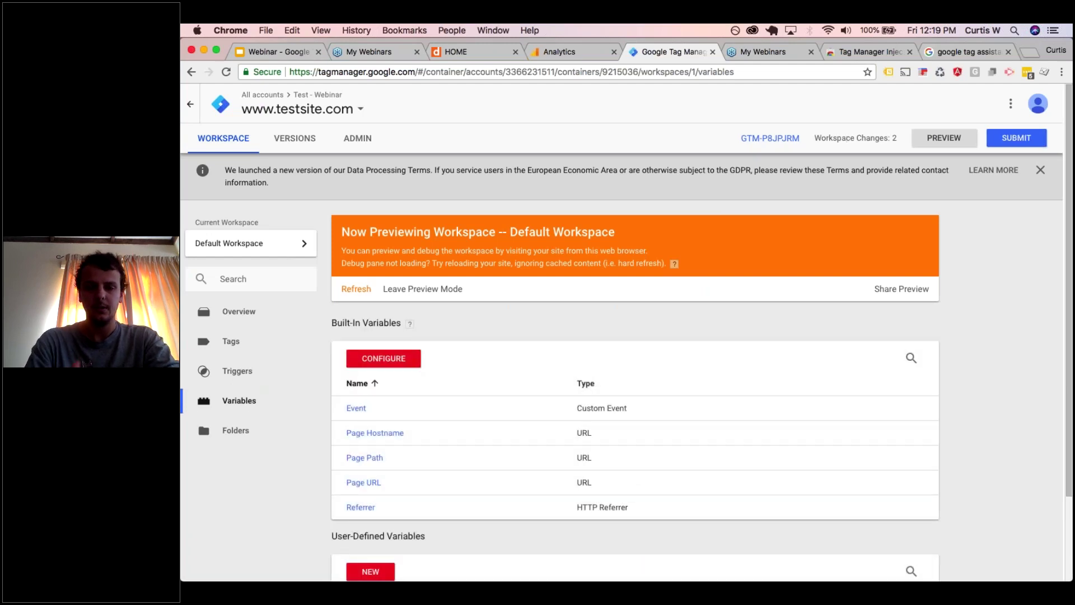
left_click(479, 45)
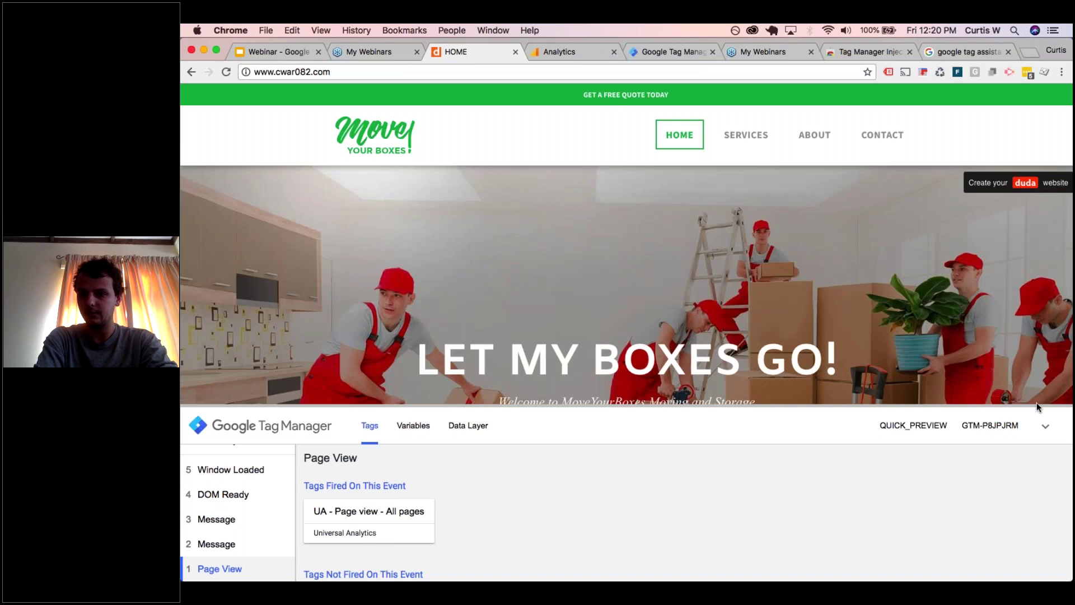
- Collapse the debug pane and inspect the footer's Email Us link to confirm it uses mailto
left_click(1045, 426)
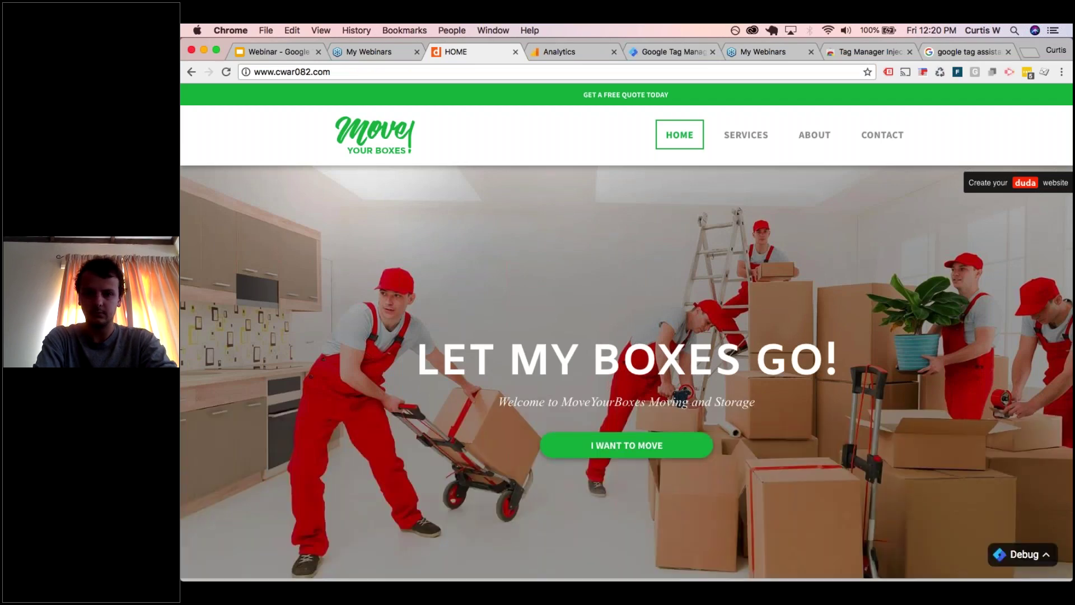
scroll(627, 392, "down", 20)
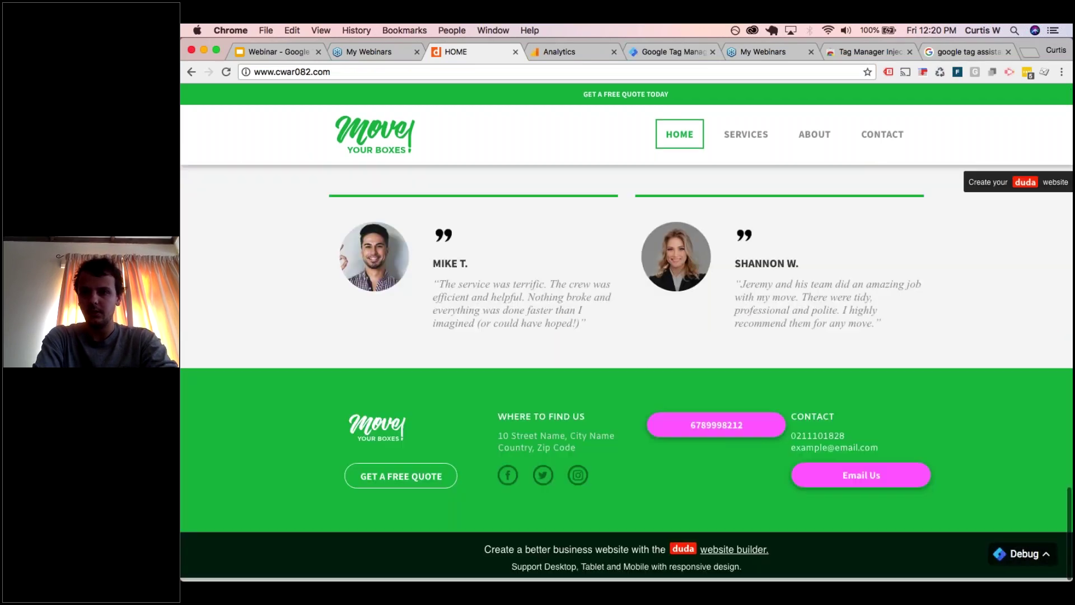
left_click(687, 163)
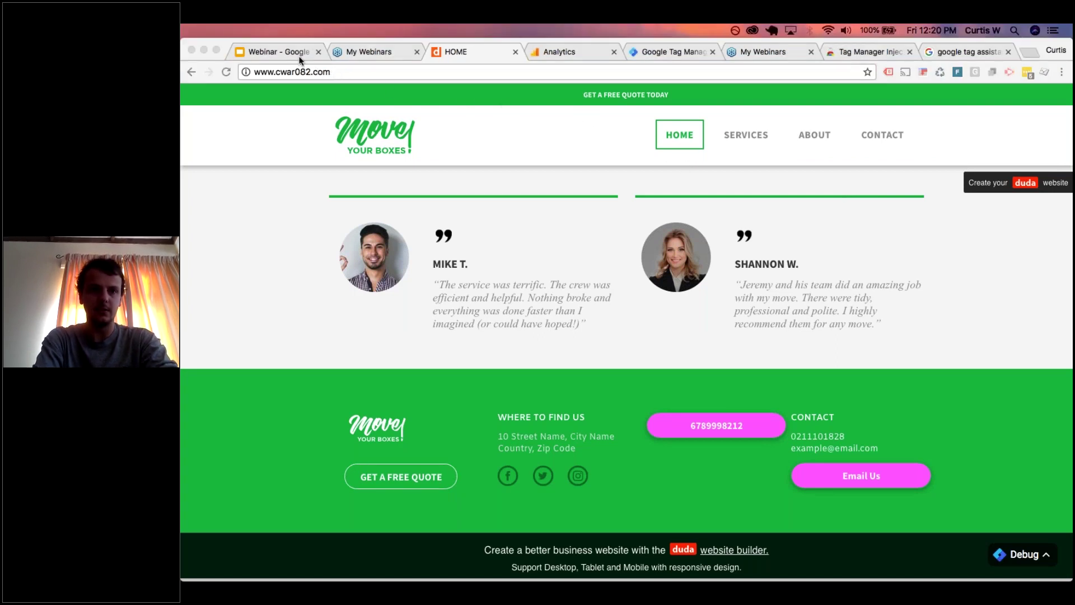
left_click(846, 445)
left_click_drag(793, 452, 877, 451)
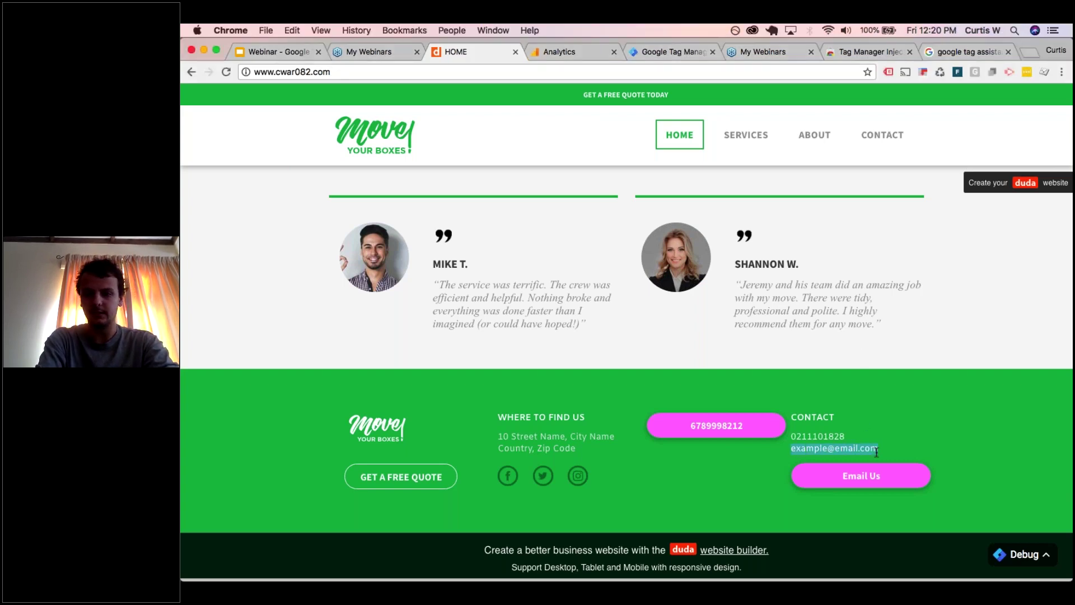
left_click(877, 451)
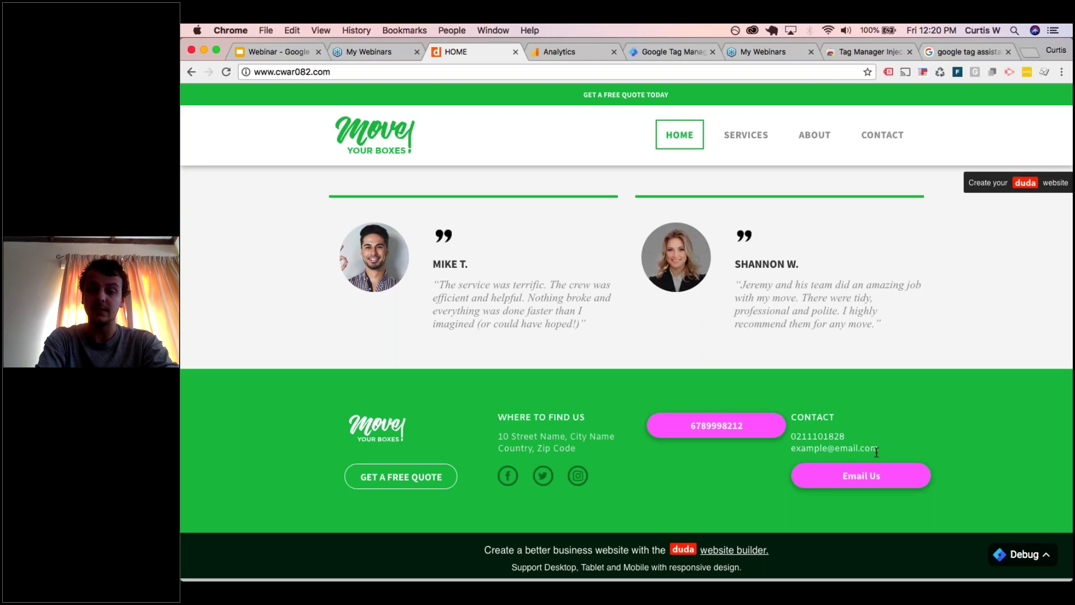
right_click(853, 478)
key("Escape")
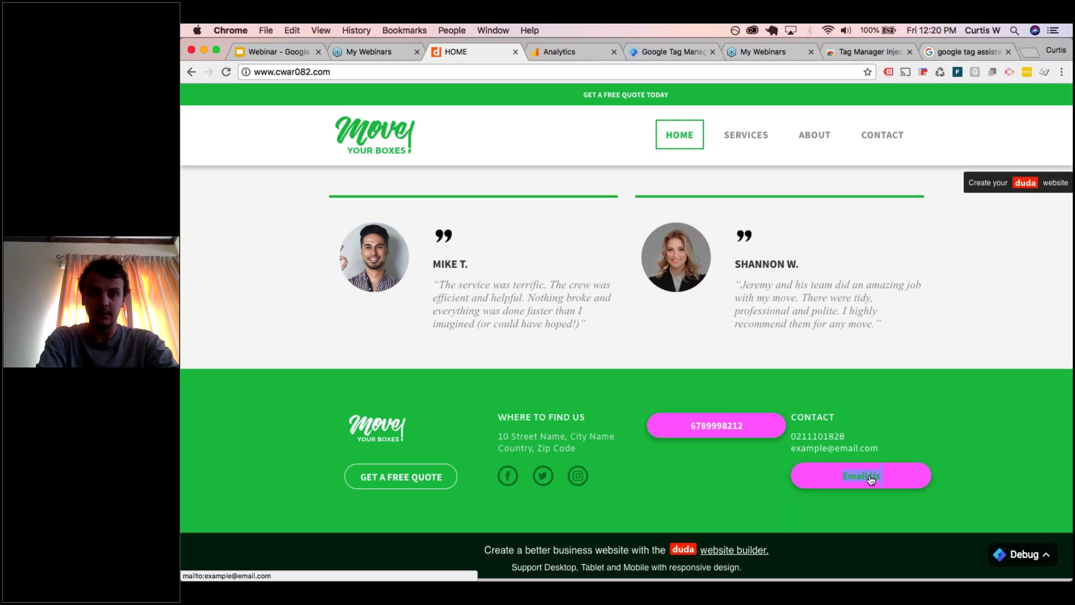
key("super+alt+i")
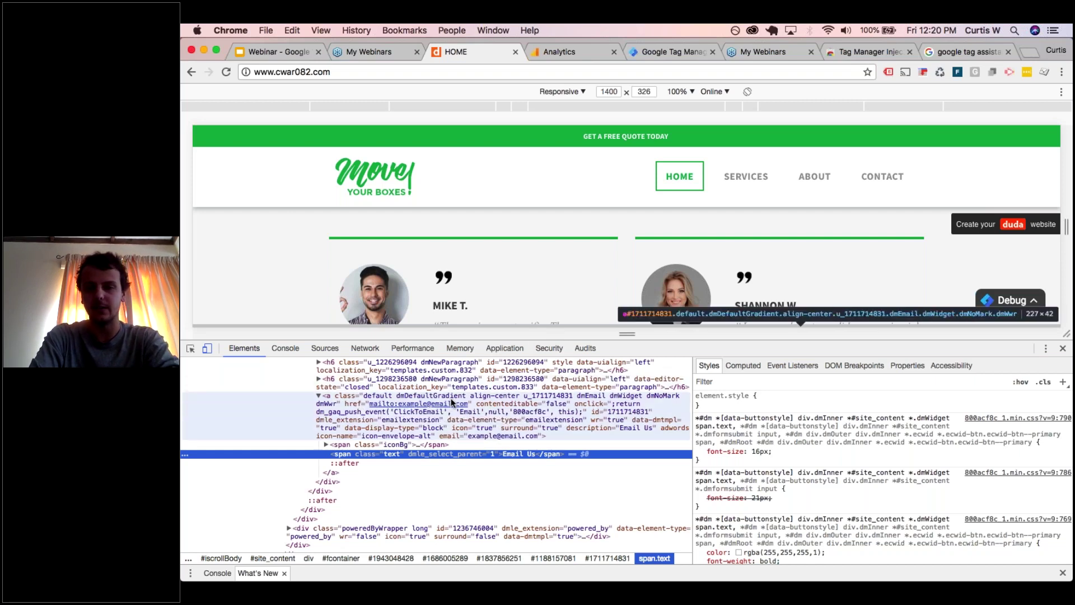
left_click(1063, 347)
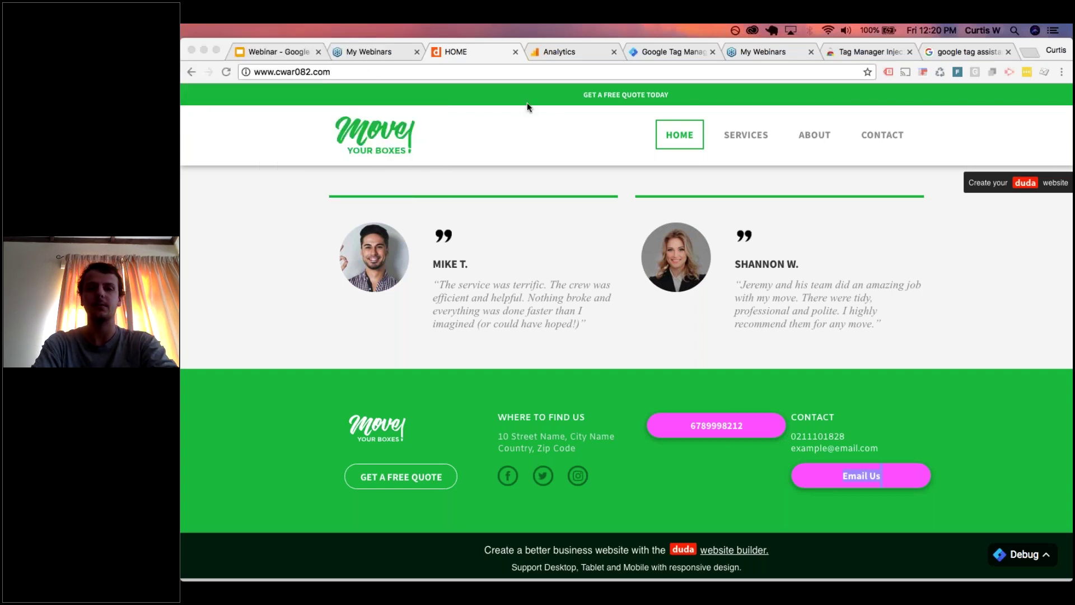
left_click(540, 117)
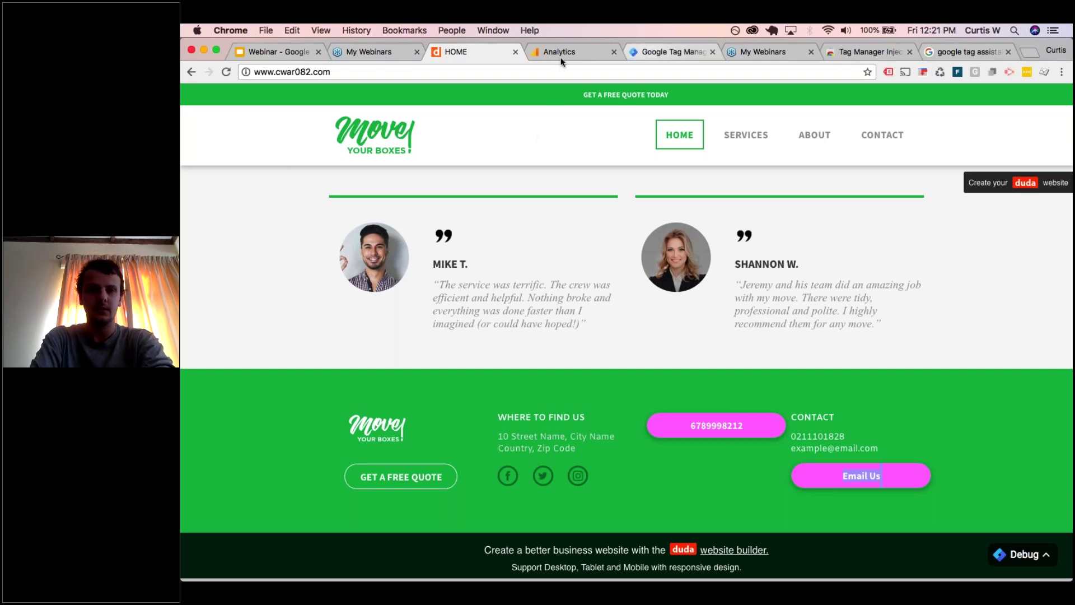
- Enable the Click URL, Text, Target, ID, Classes and Element built-in variables
left_click(643, 52)
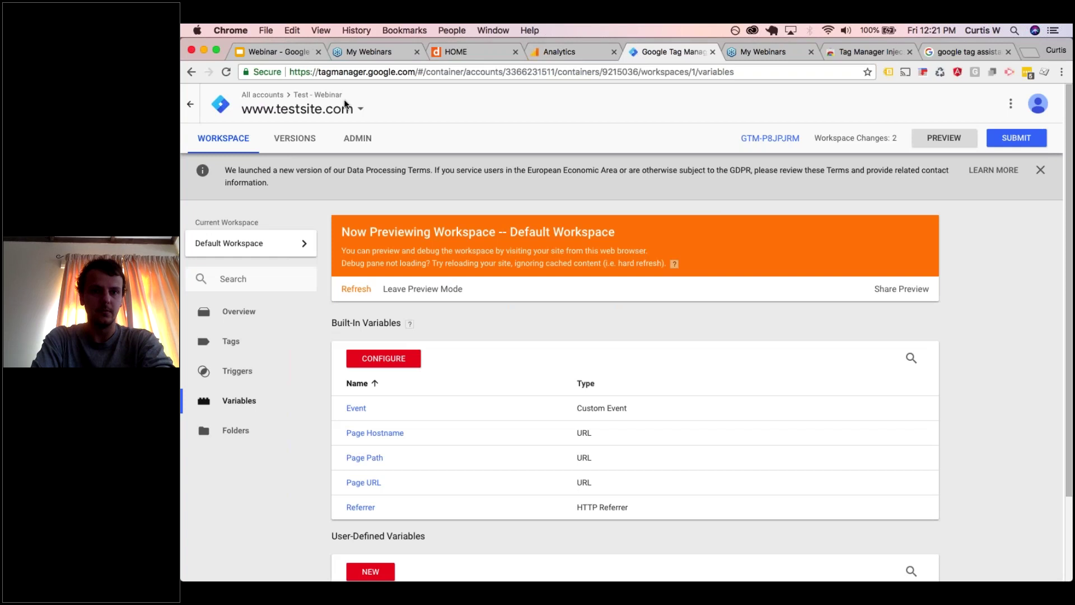
scroll(566, 396, "down", 1)
scroll(567, 396, "down", 3)
left_click(437, 274)
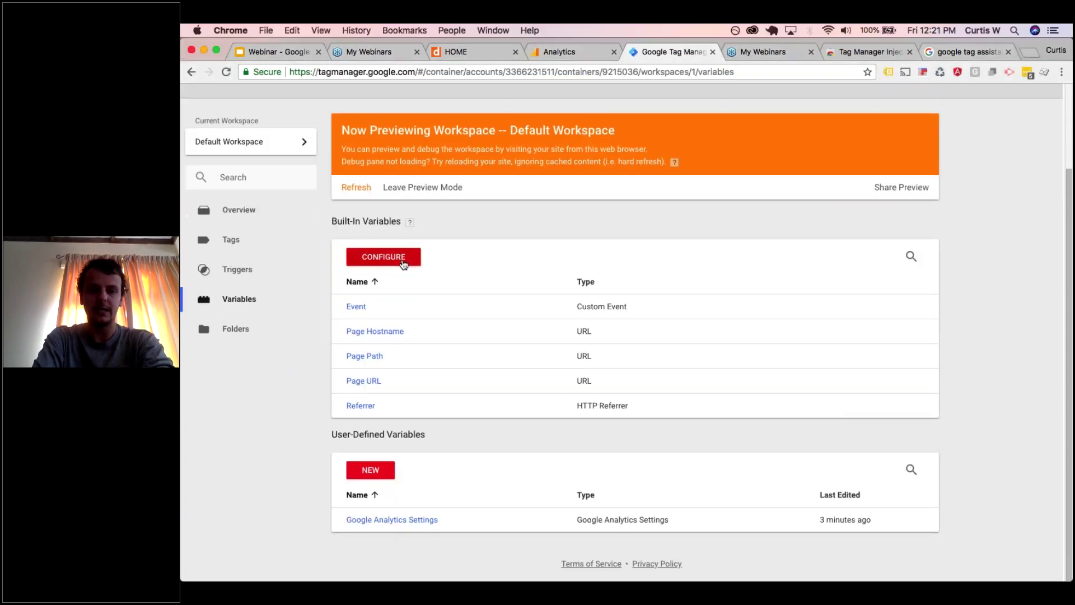
left_click(384, 256)
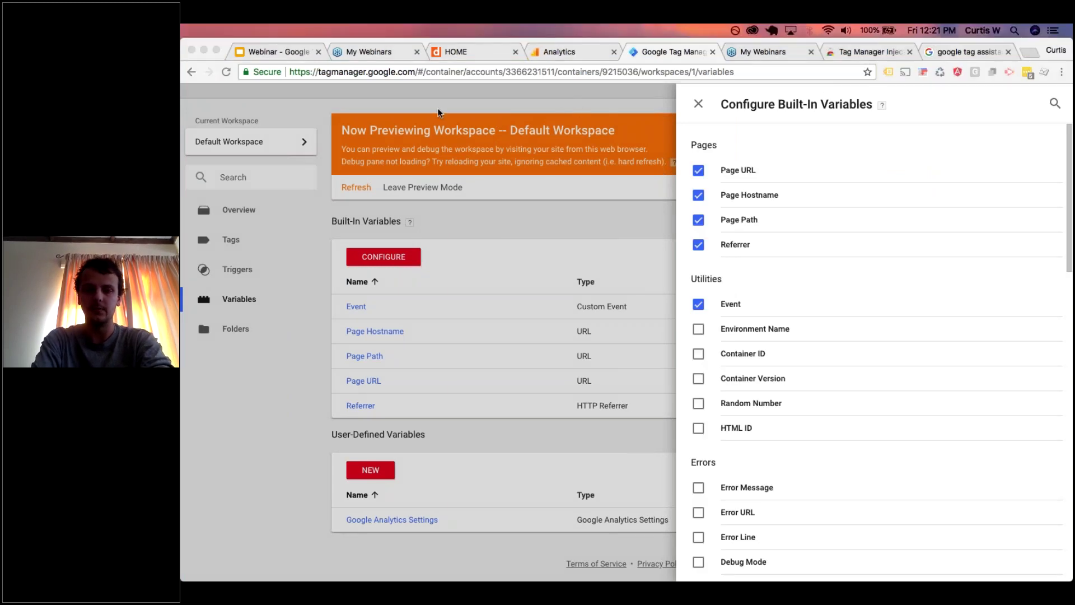
scroll(822, 312, "down", 5)
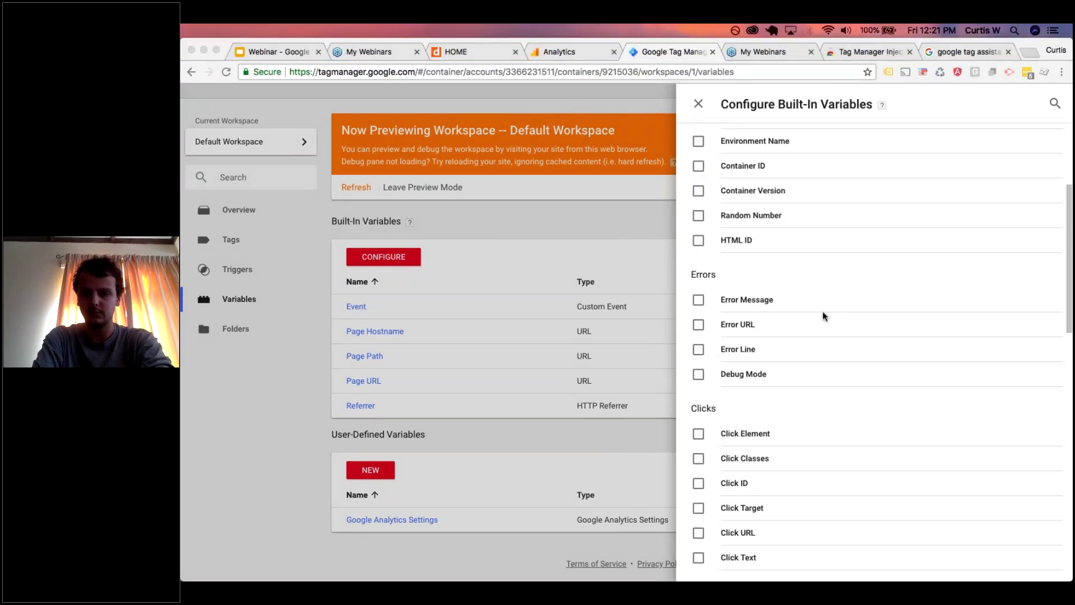
scroll(822, 312, "down", 2)
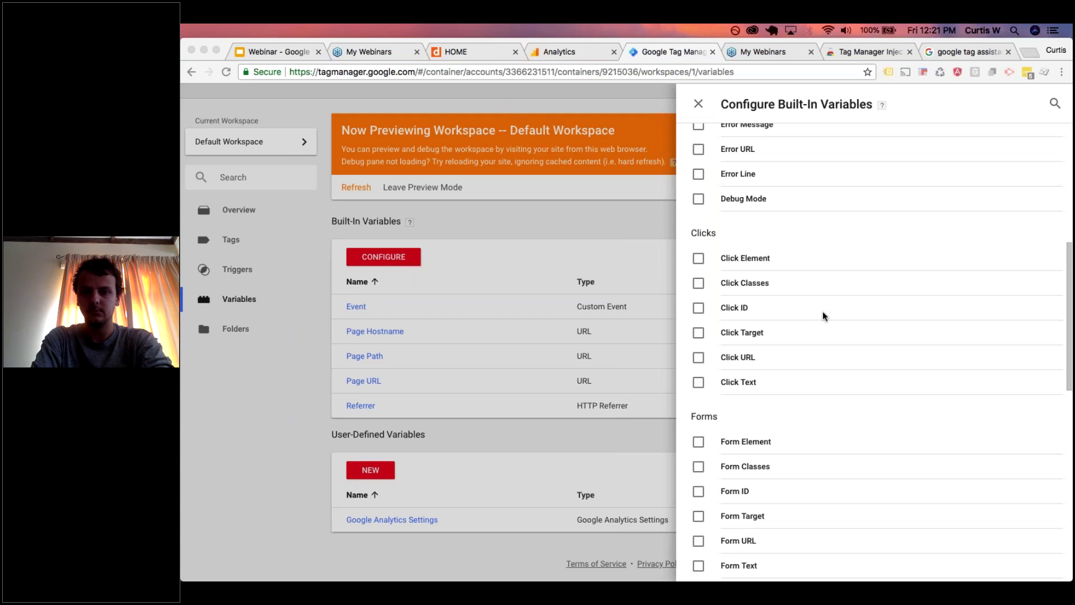
left_click(699, 357)
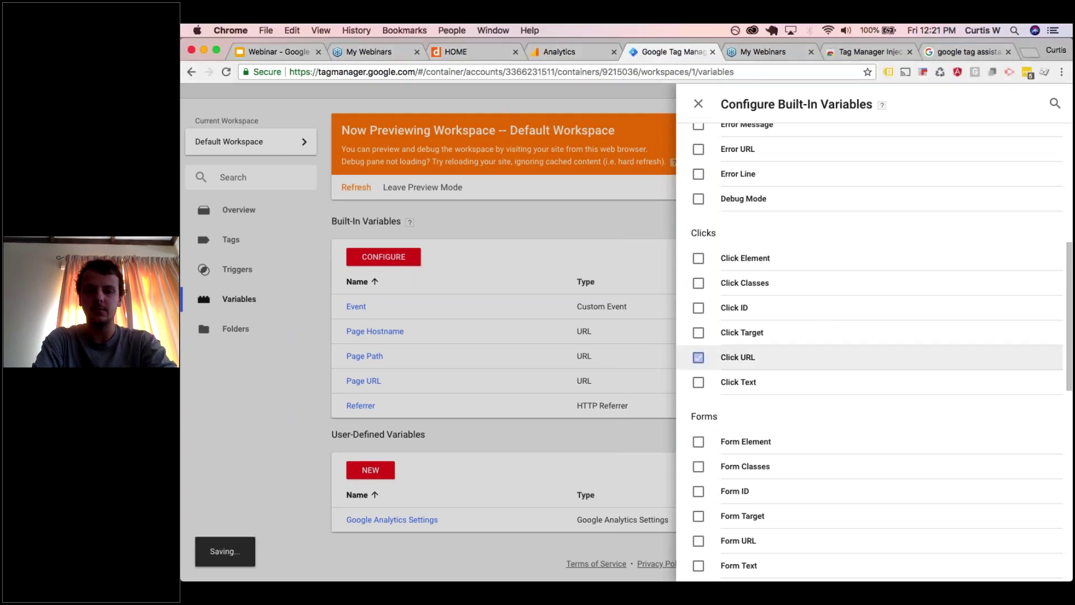
left_click(699, 382)
left_click(699, 332)
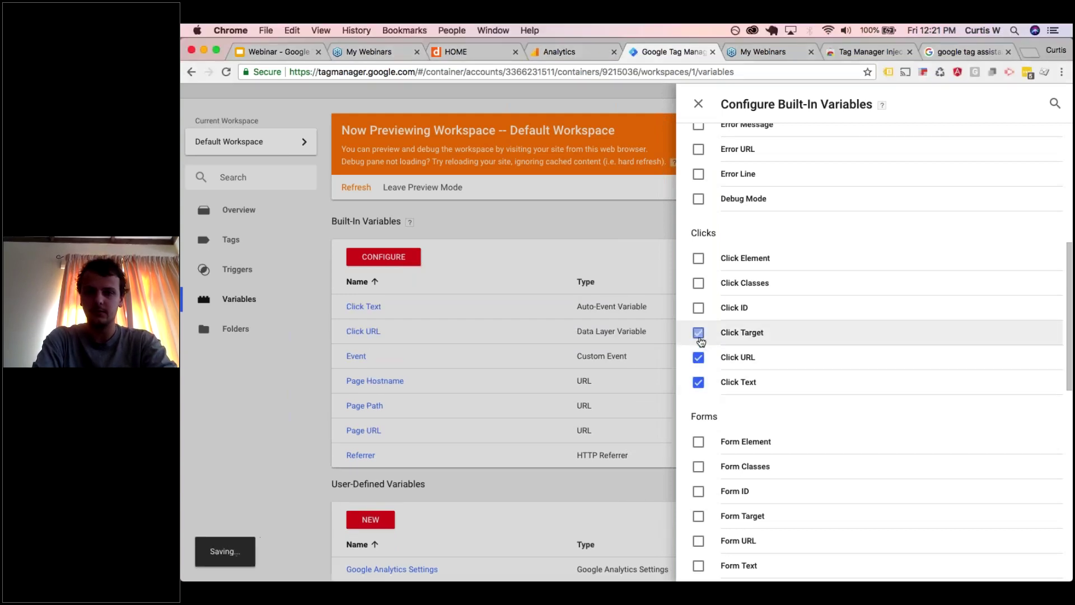
left_click(699, 308)
left_click(698, 284)
left_click(699, 258)
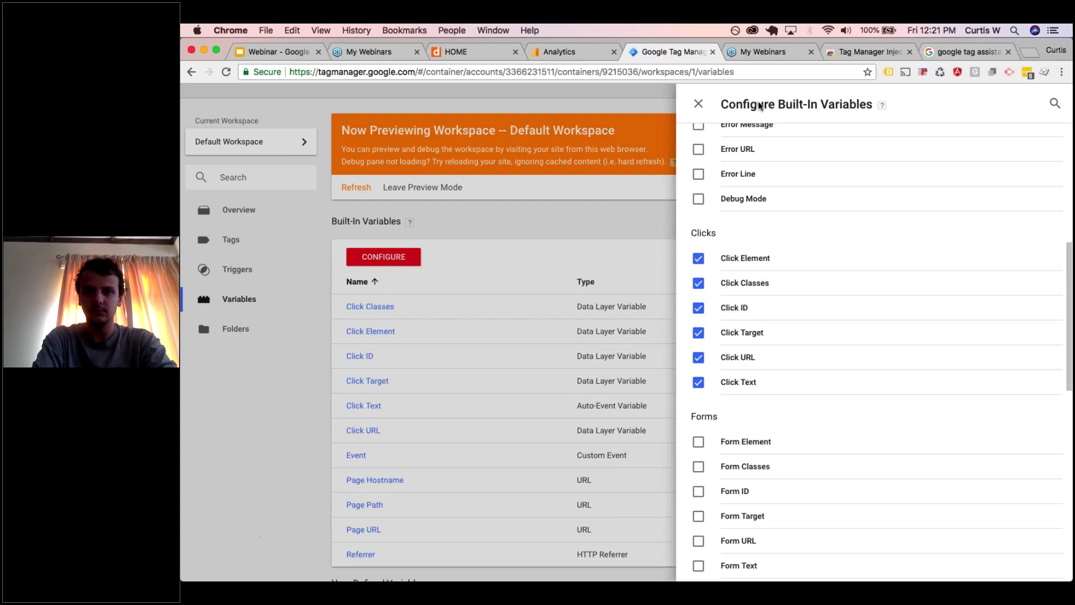
left_click(700, 104)
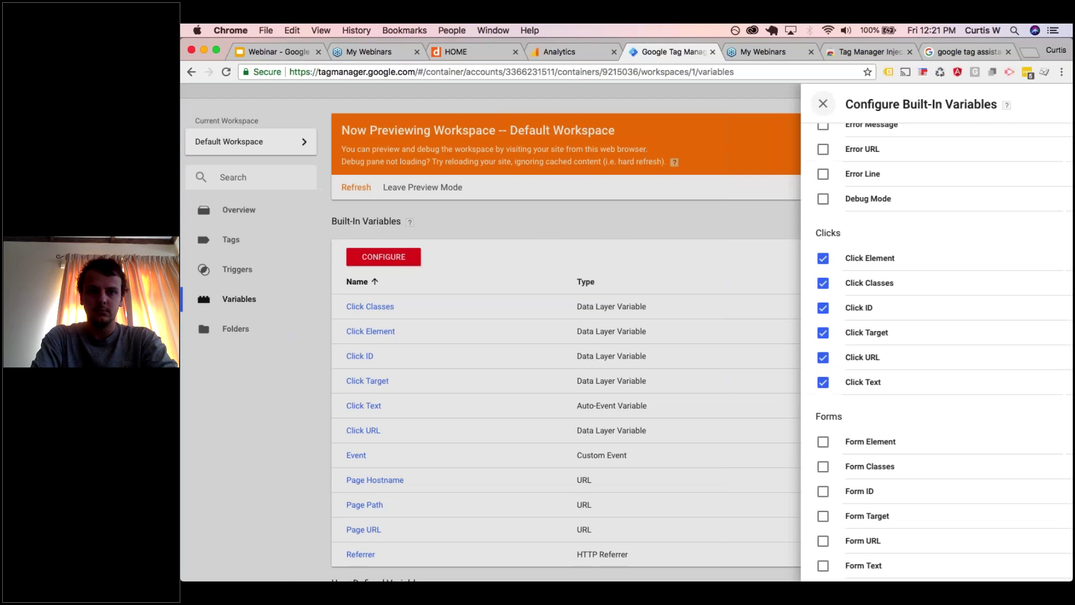
left_click(240, 272)
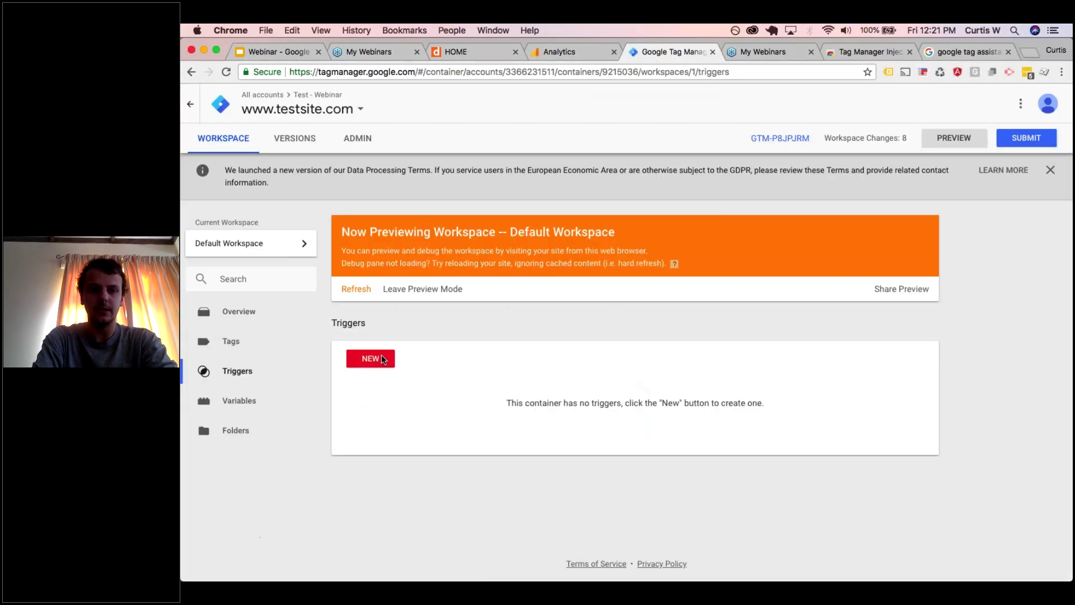
- Create a Just Links trigger firing on some link clicks where Click URL contains mailto
left_click(382, 357)
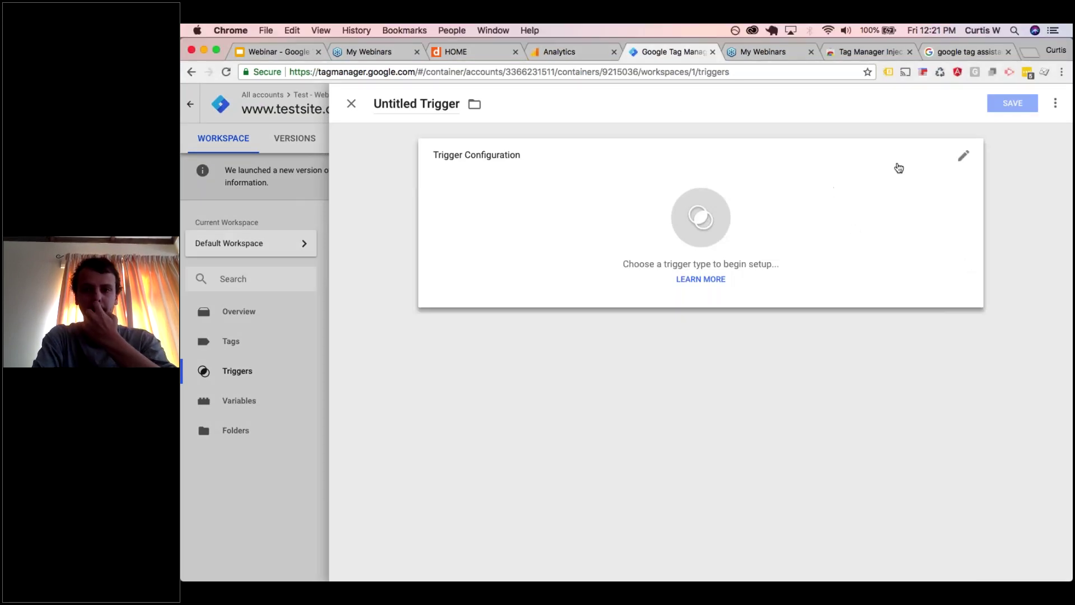
left_click(898, 168)
scroll(748, 302, "down", 3)
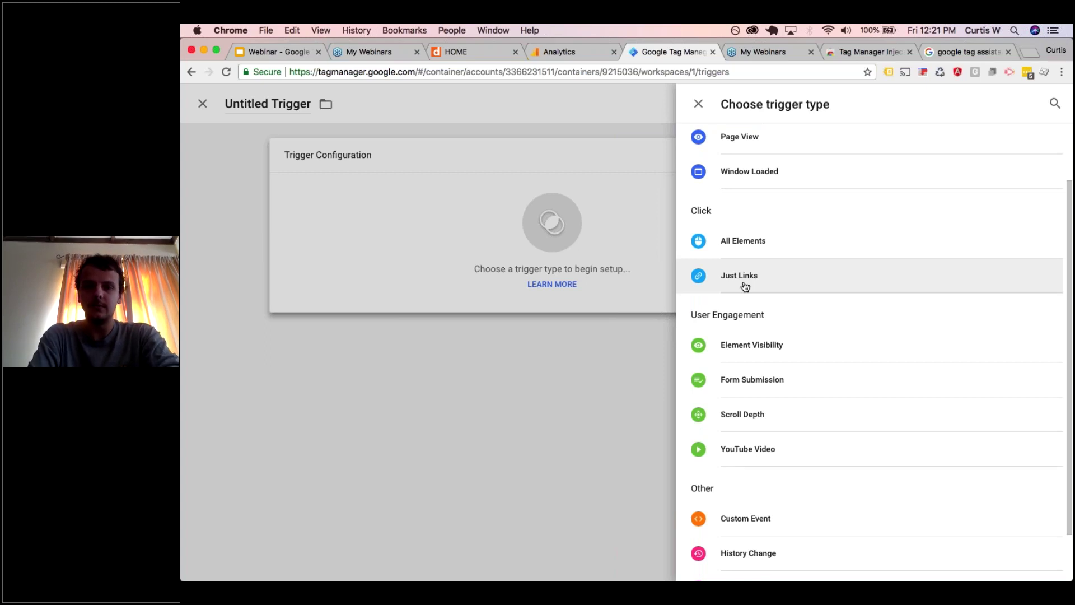
left_click(739, 275)
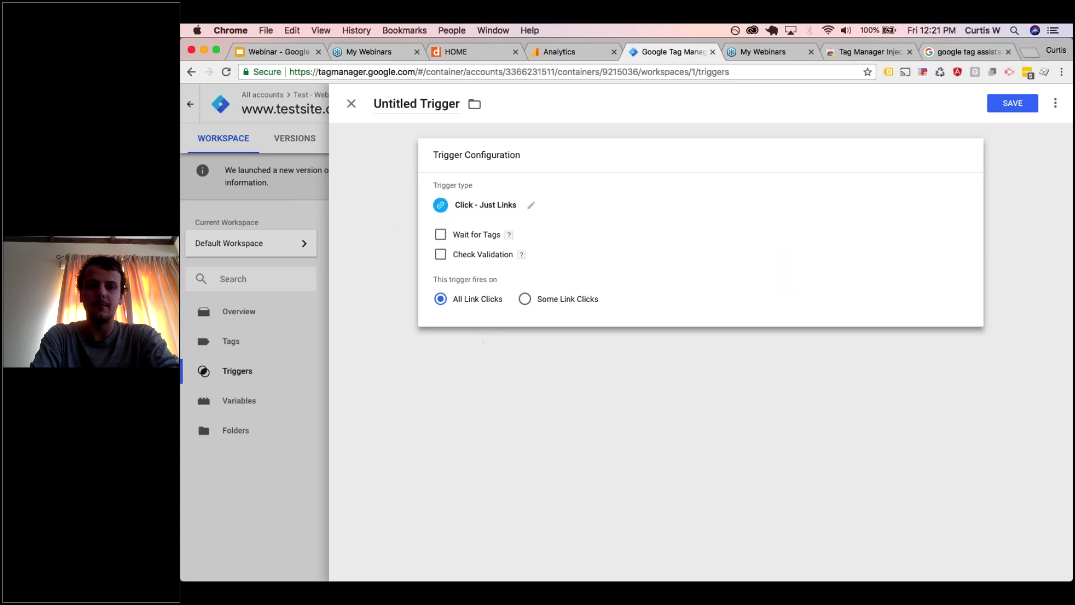
left_click(541, 305)
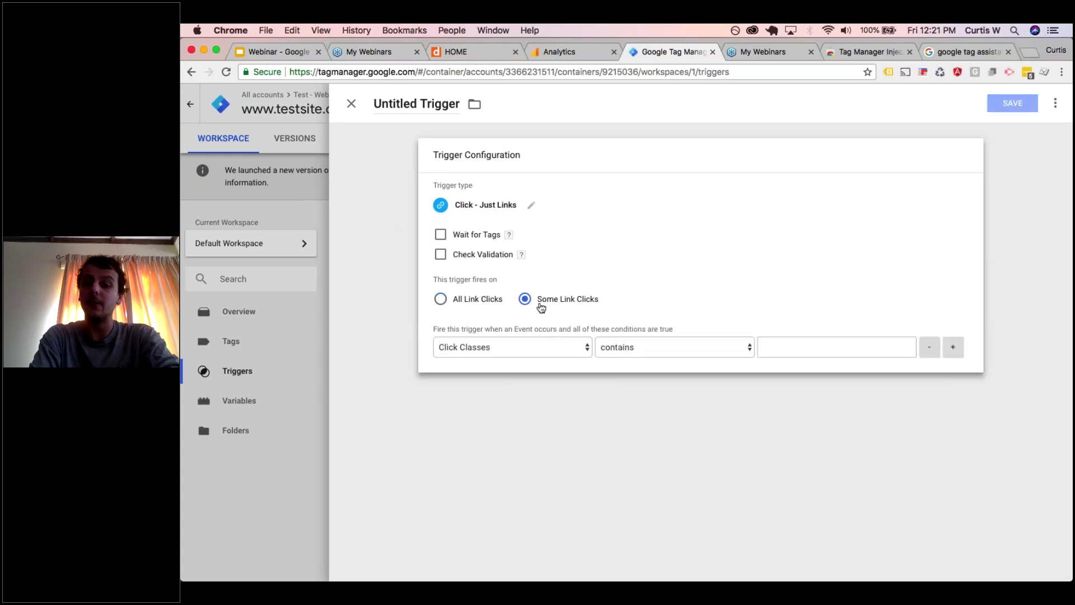
left_click(514, 347)
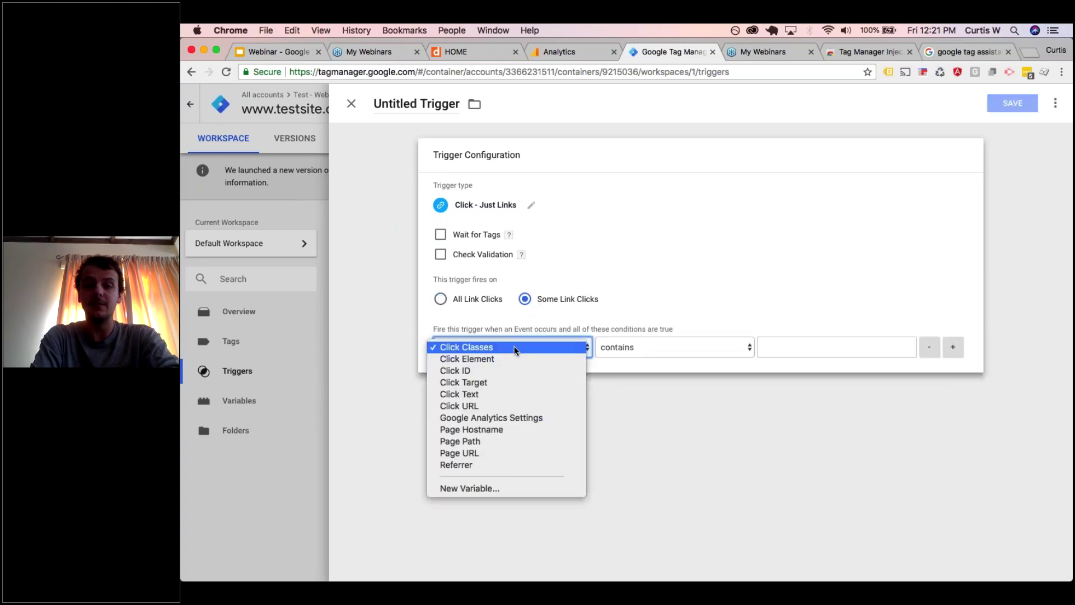
left_click(509, 404)
left_click(795, 342)
type("mailto:")
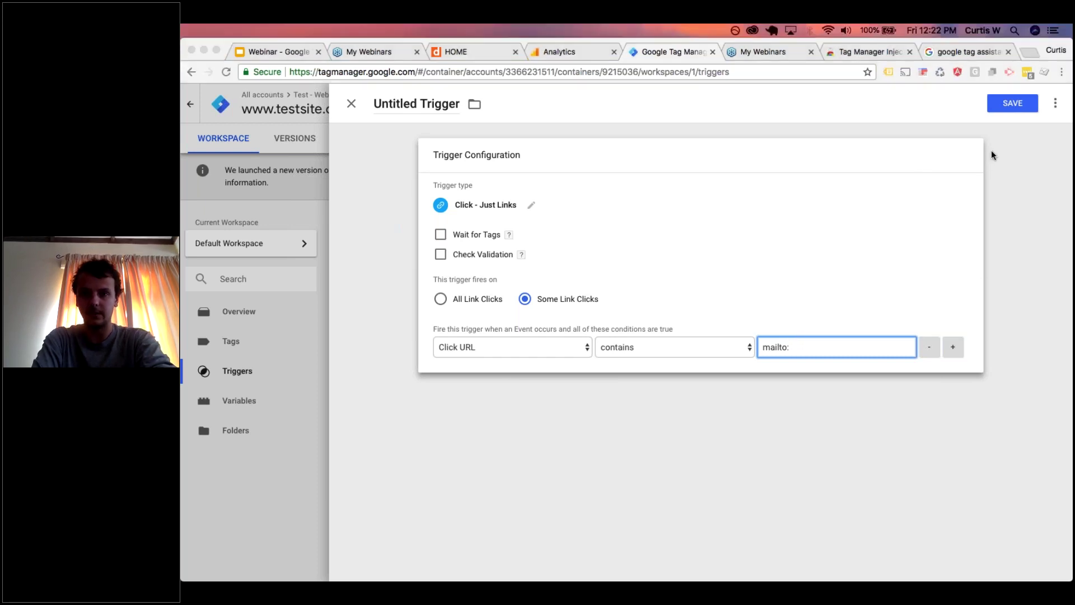
- Name the trigger 'Email Link Click' and save it
left_click(416, 103)
type("Email Link")
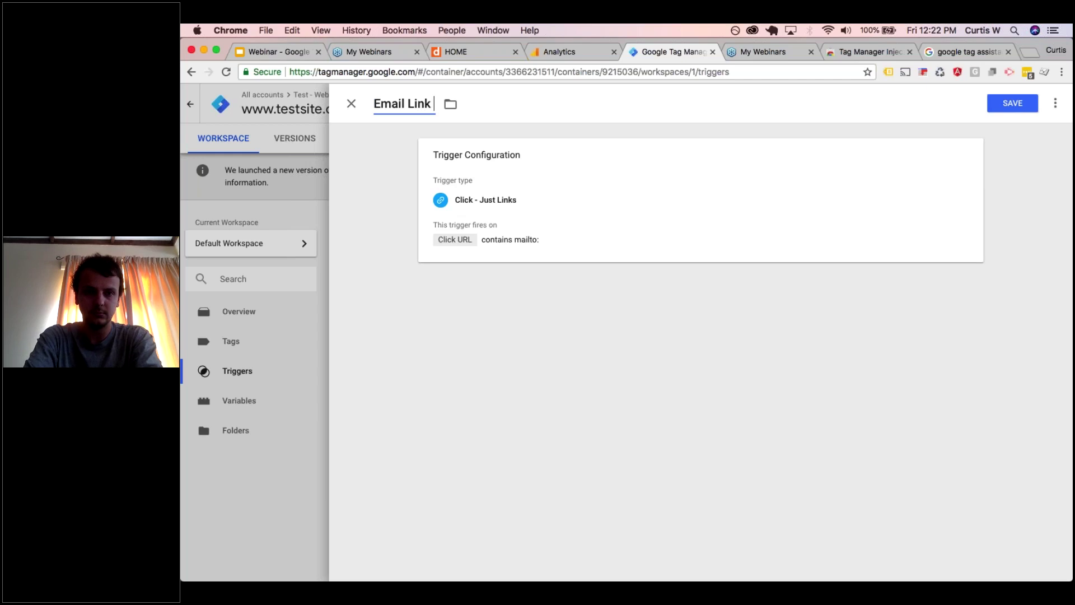
type(" Click")
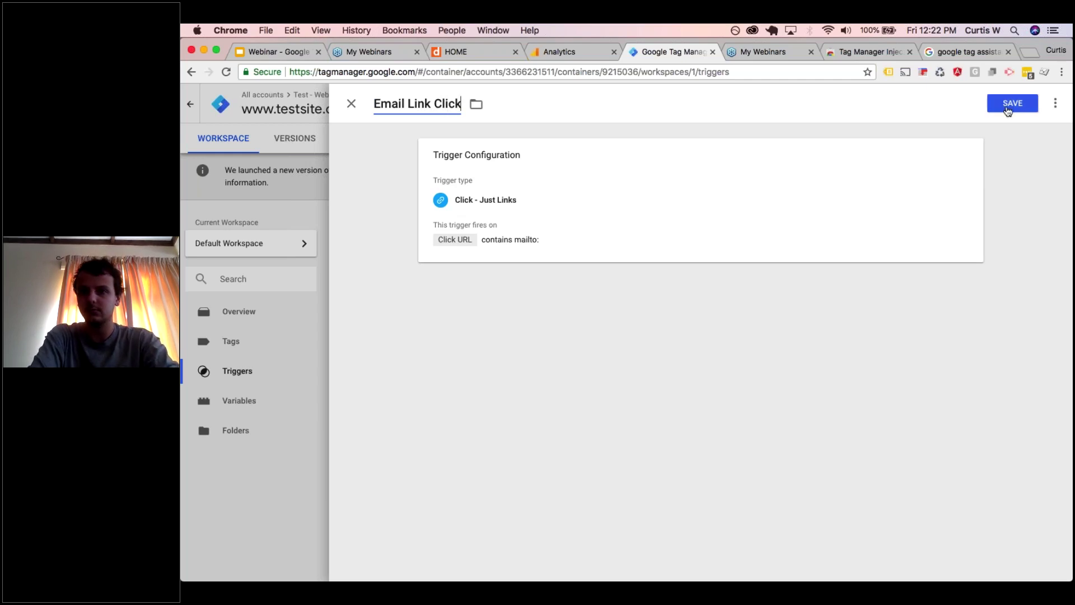
left_click(1013, 103)
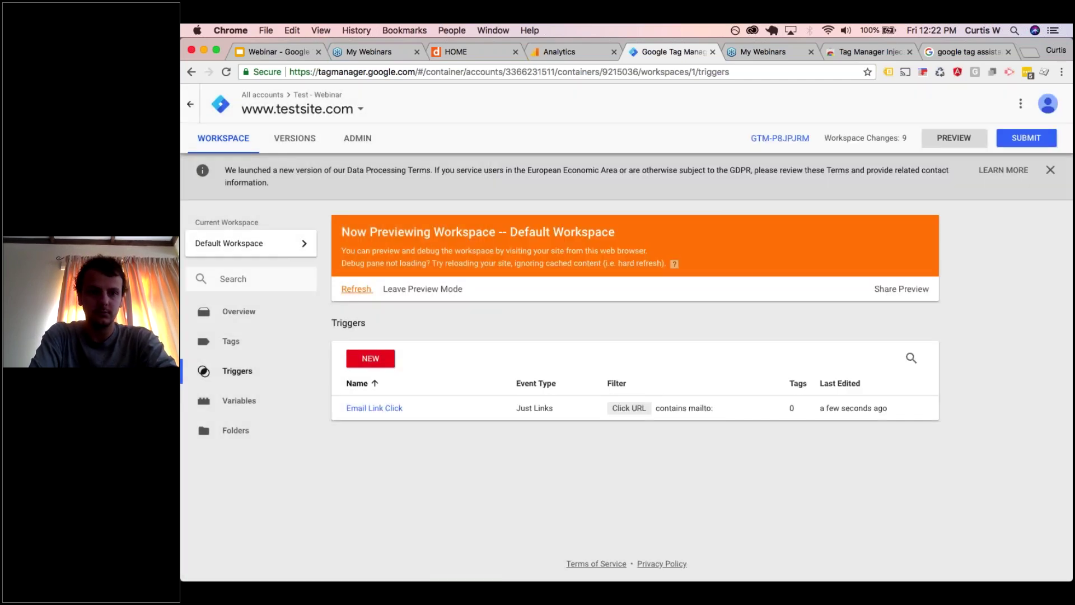
left_click(263, 343)
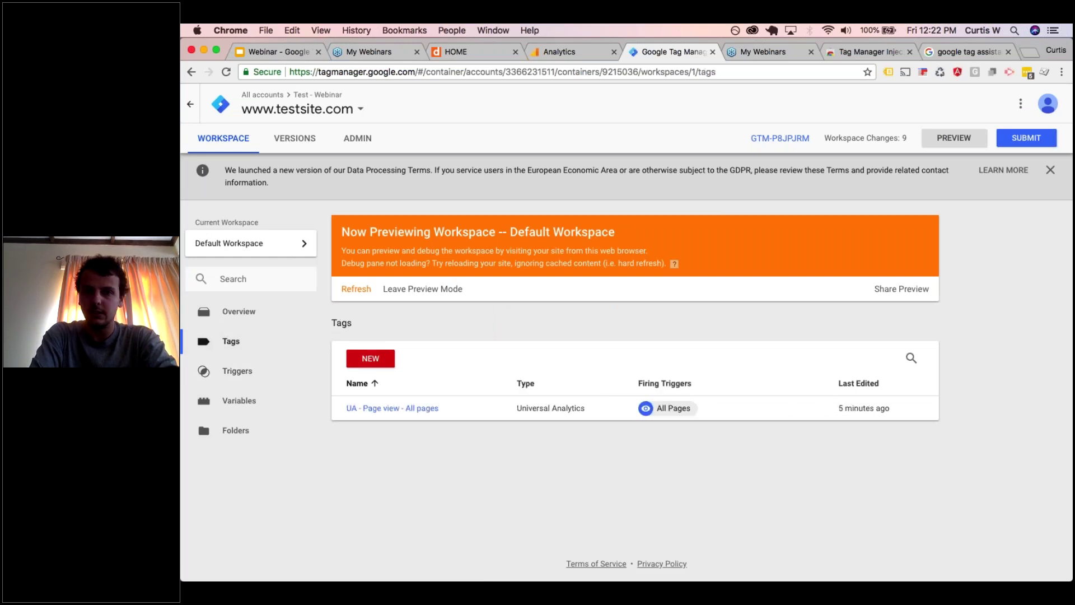
- Create a Universal Analytics tag 'UA - Event - Email Link Click' with Track Type set to Event
left_click(371, 359)
left_click(403, 103)
type("UA - Event - Email Link Click")
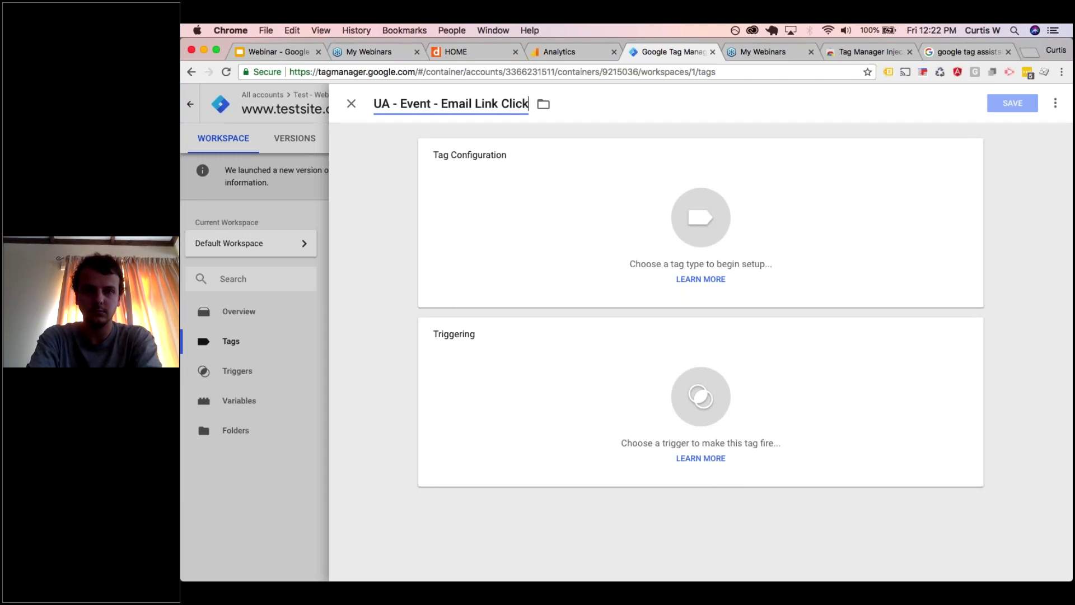
left_click(473, 209)
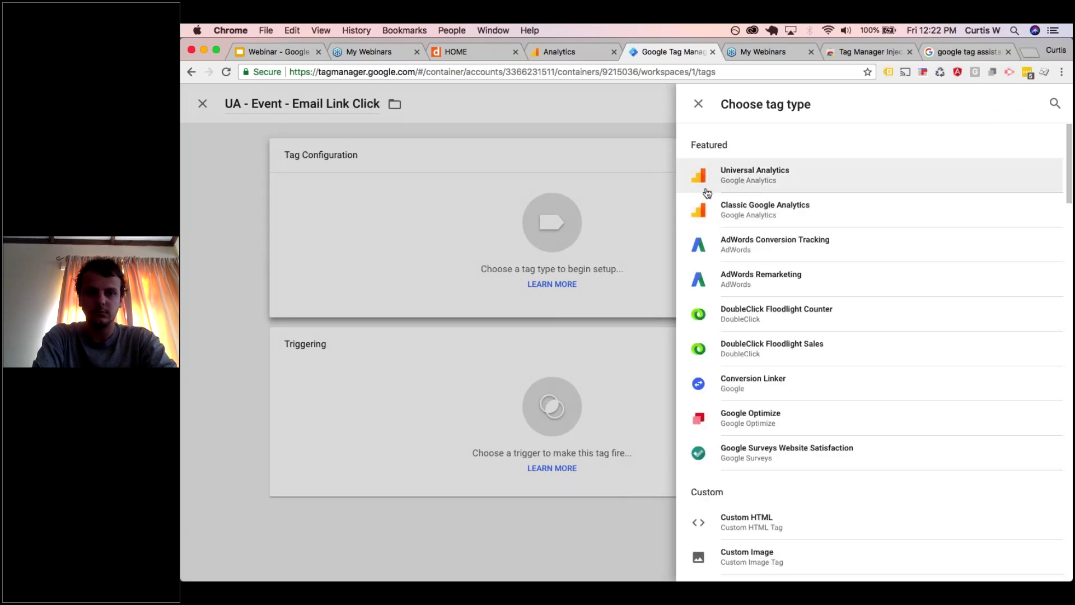
left_click(707, 192)
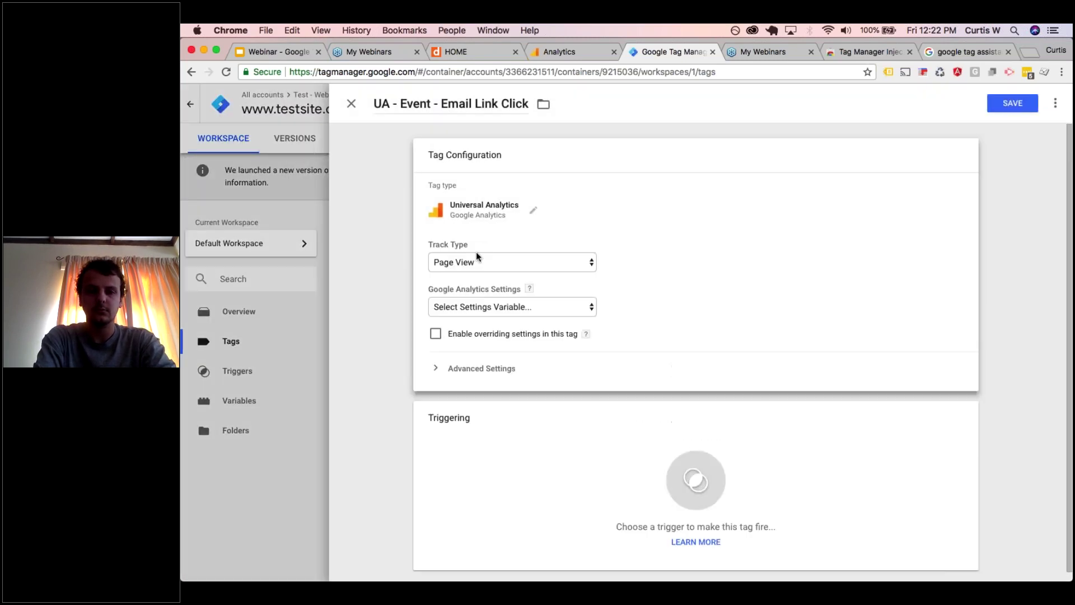
left_click(476, 260)
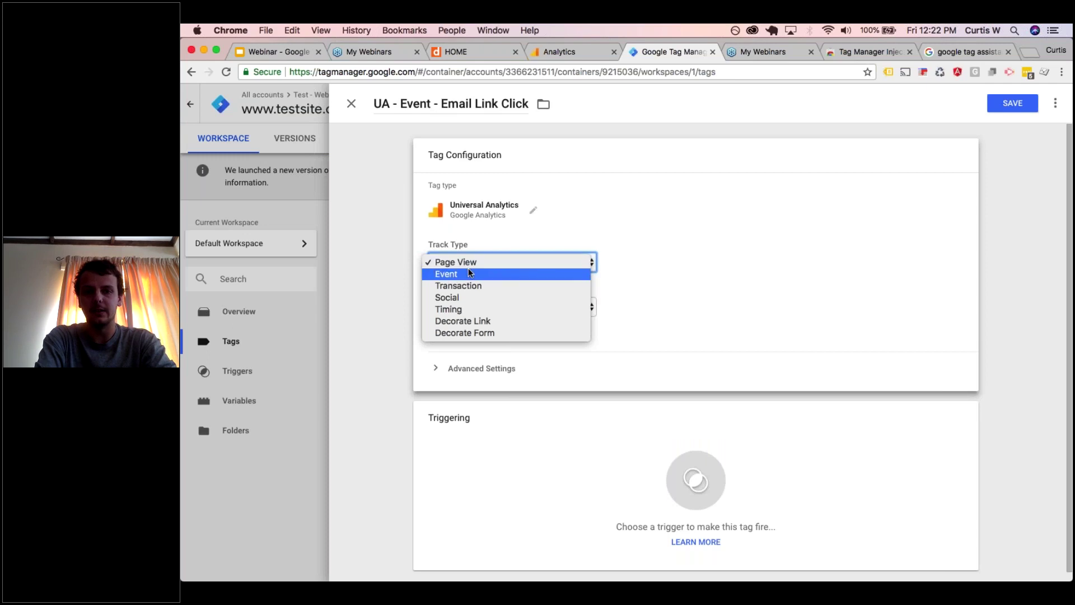
left_click(469, 273)
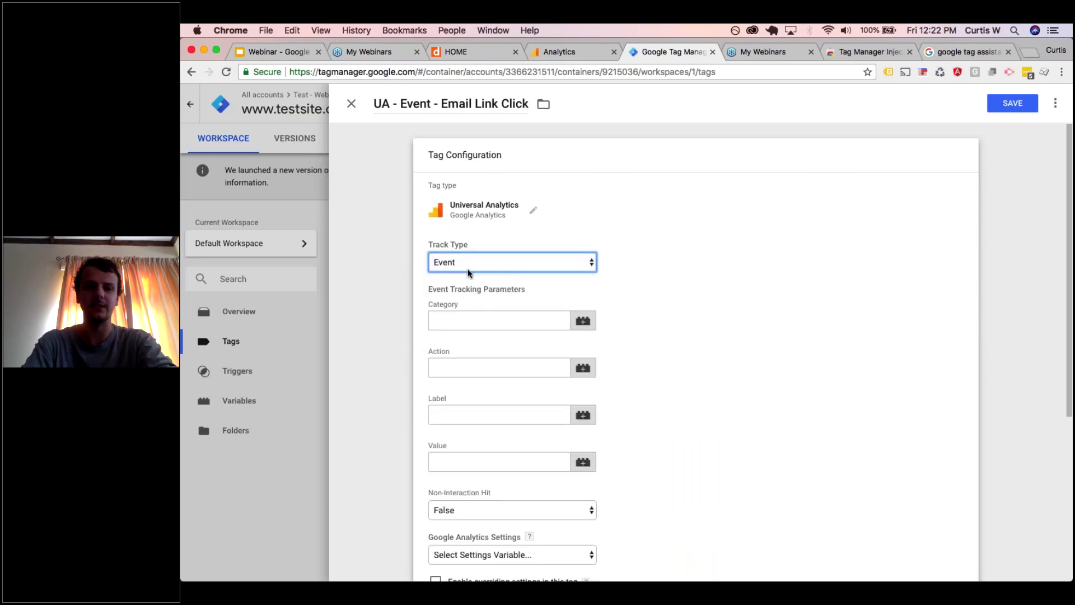
left_click(465, 317)
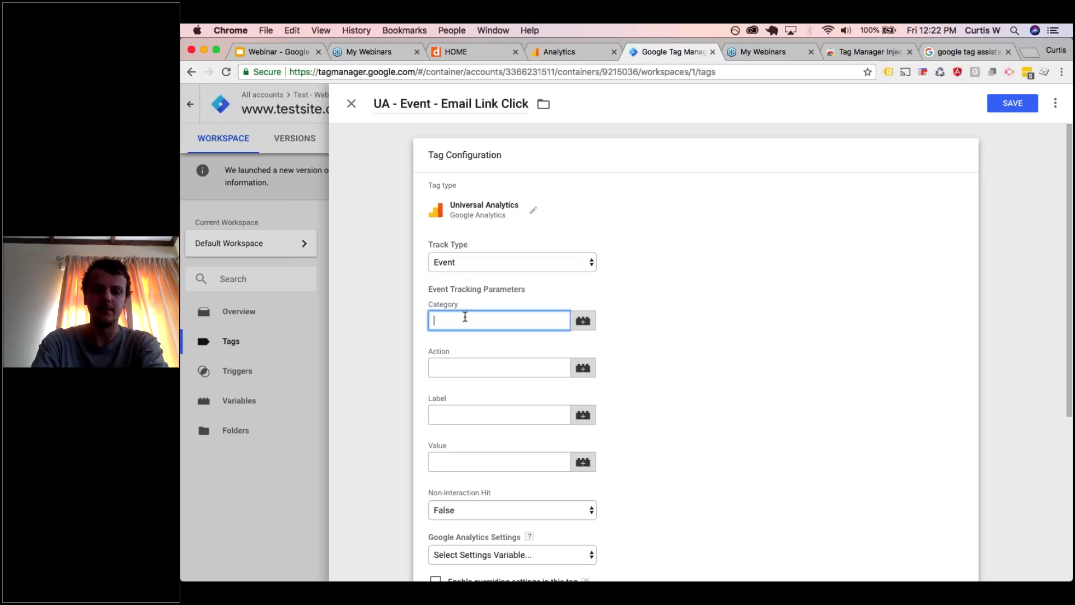
- Set event Category Engagement, Action 'Email link click', Label {{Click URL}}, and attempt to save
type("Banana")
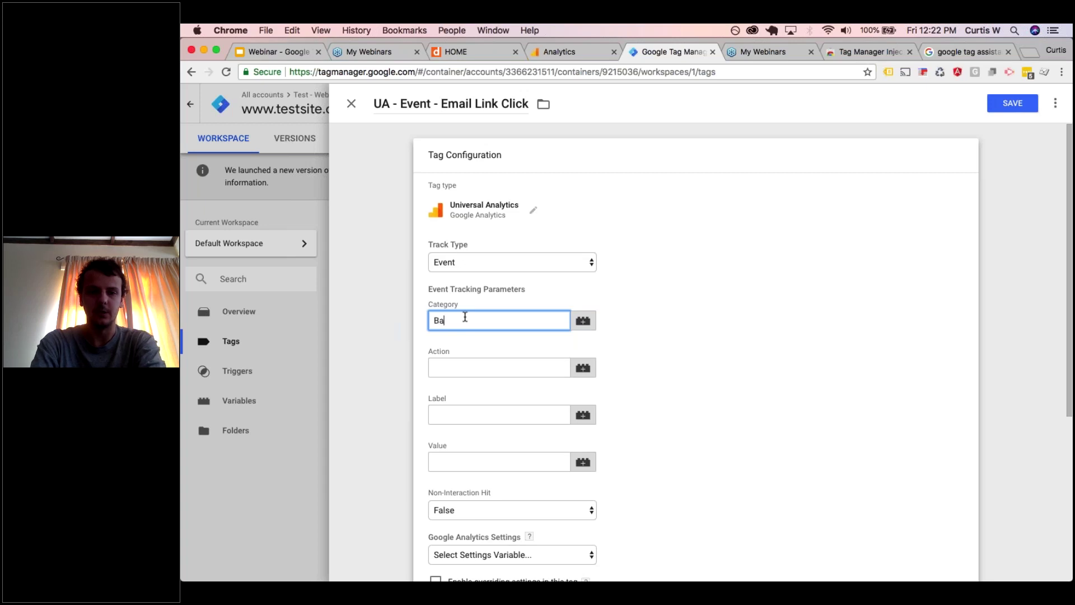
key("BackSpace")
key("BackSpace")
key("BackSpace")
key("BackSpace")
key("BackSpace")
key("BackSpace")
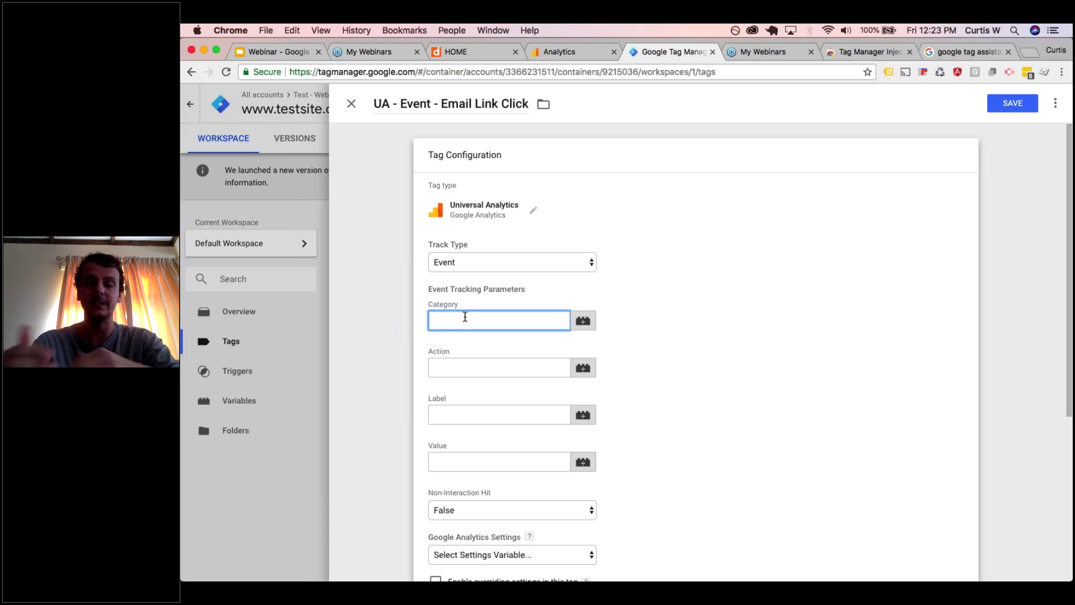
type("Engagemen")
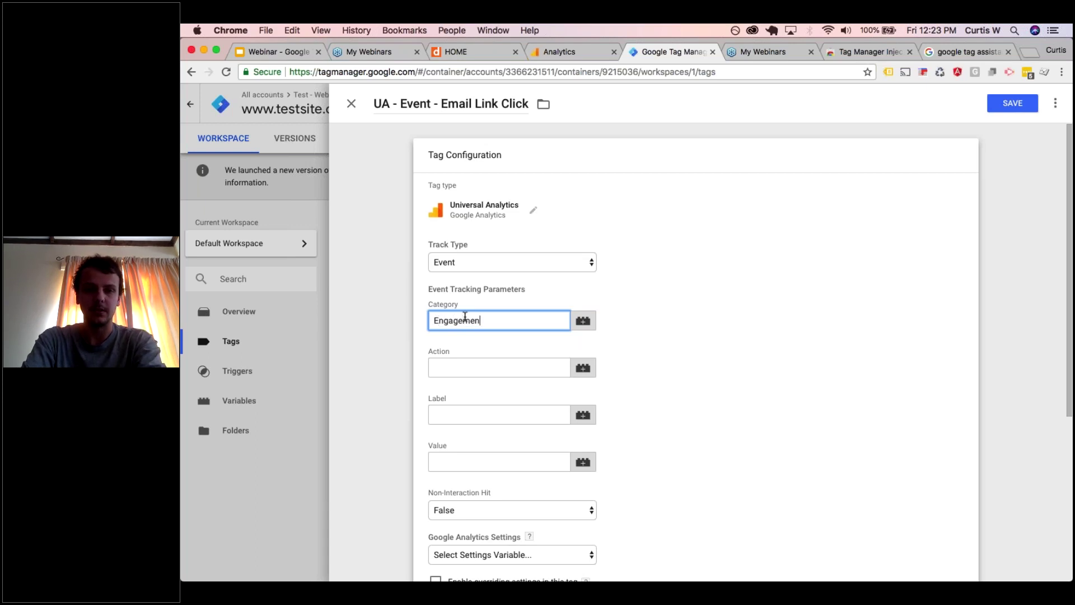
type("t")
key("Tab")
key("Tab")
type("Email L")
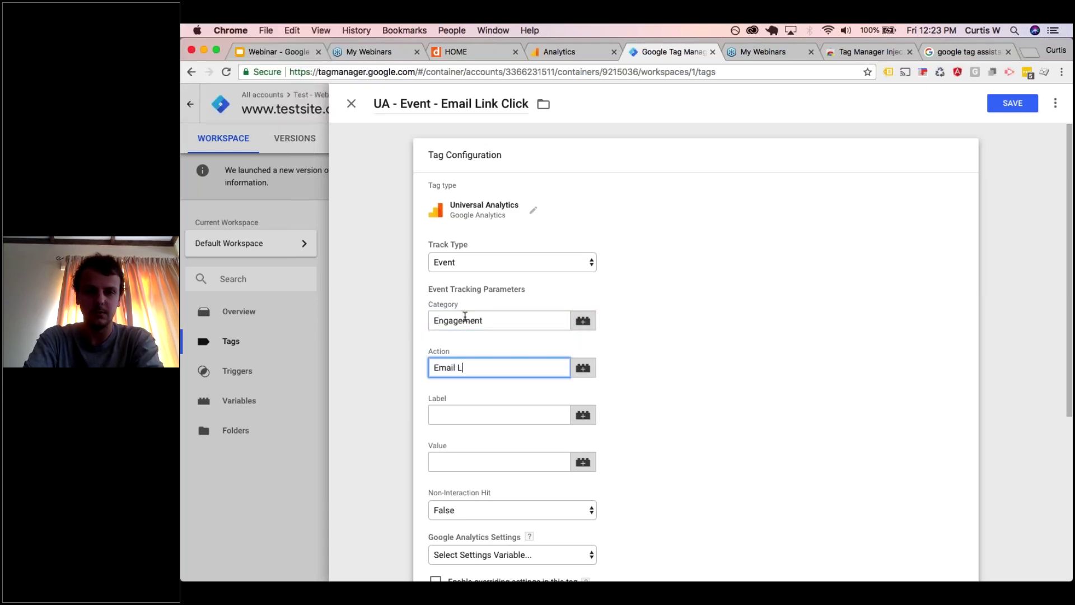
key("BackSpace")
type("link click")
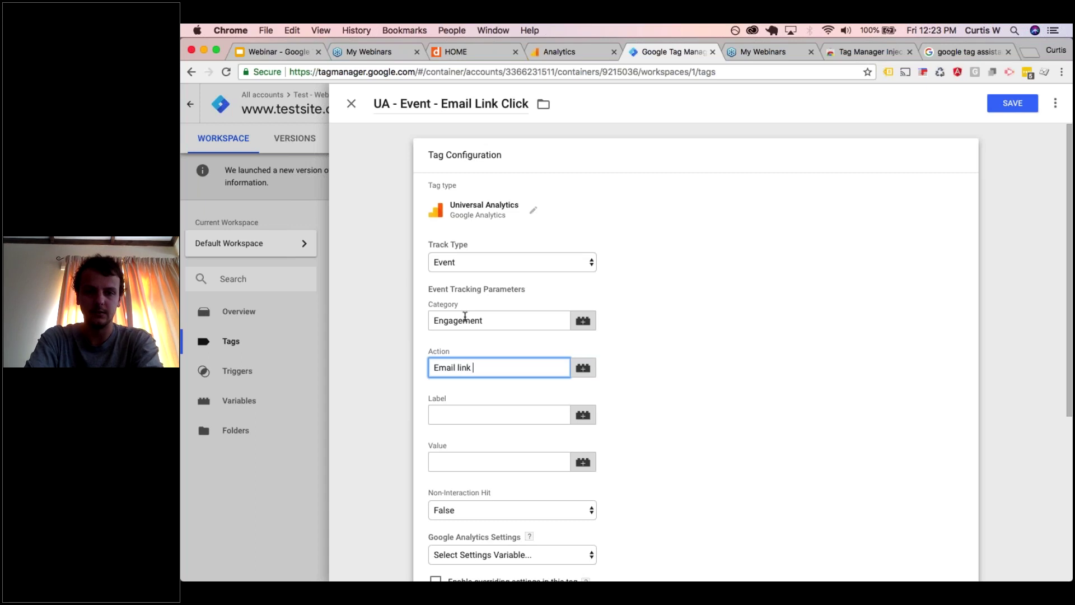
key("Tab")
key("Tab")
type("{{")
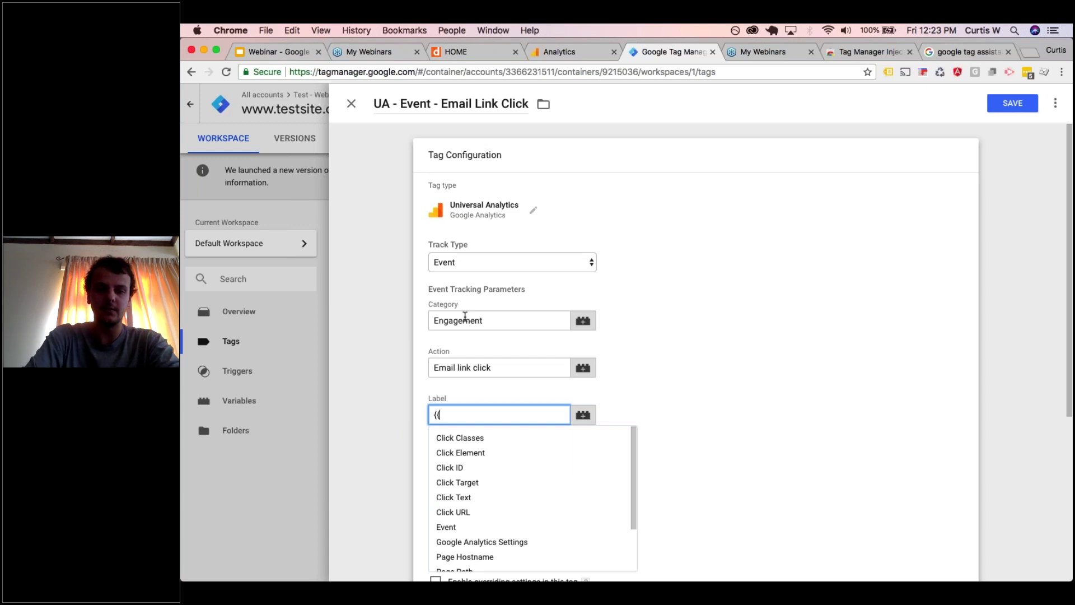
left_click(455, 512)
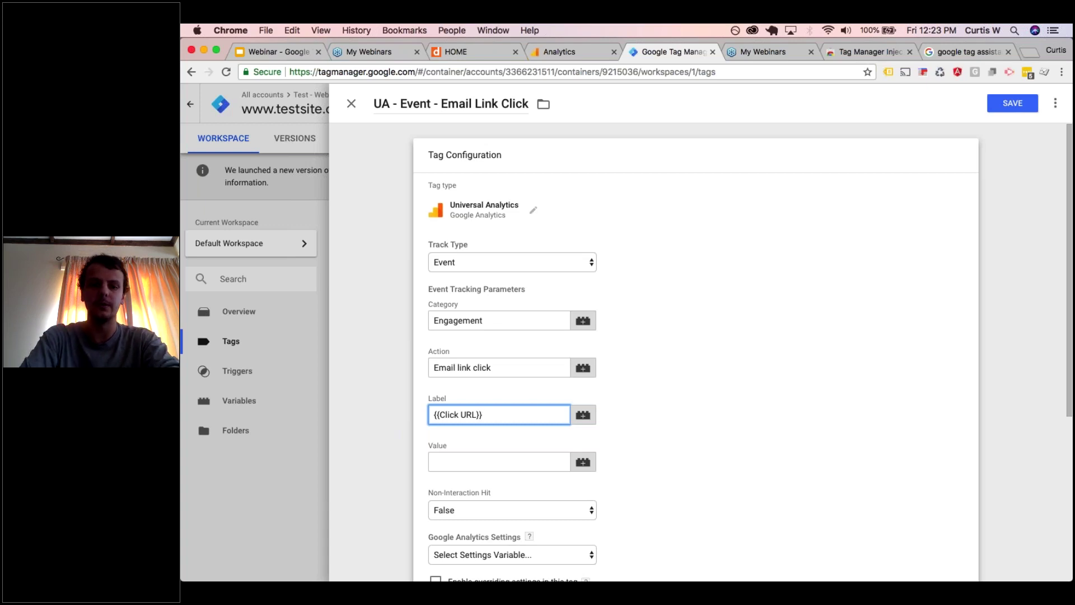
left_click(1004, 109)
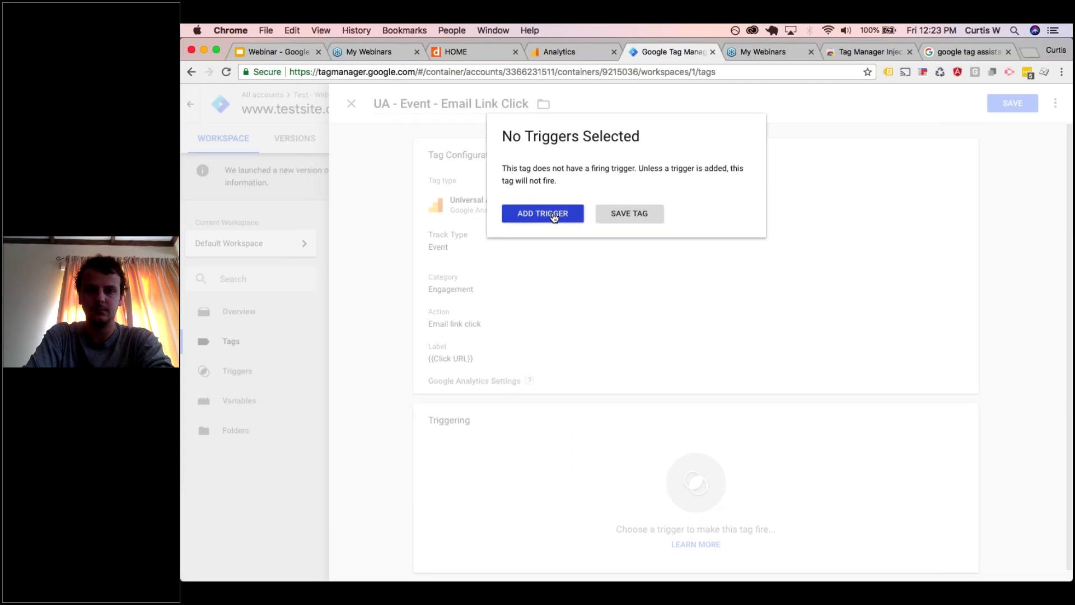
- Fire the tag on Email Link Click with {{Google Analytics Settings}}, save it, and refresh the preview
left_click(555, 216)
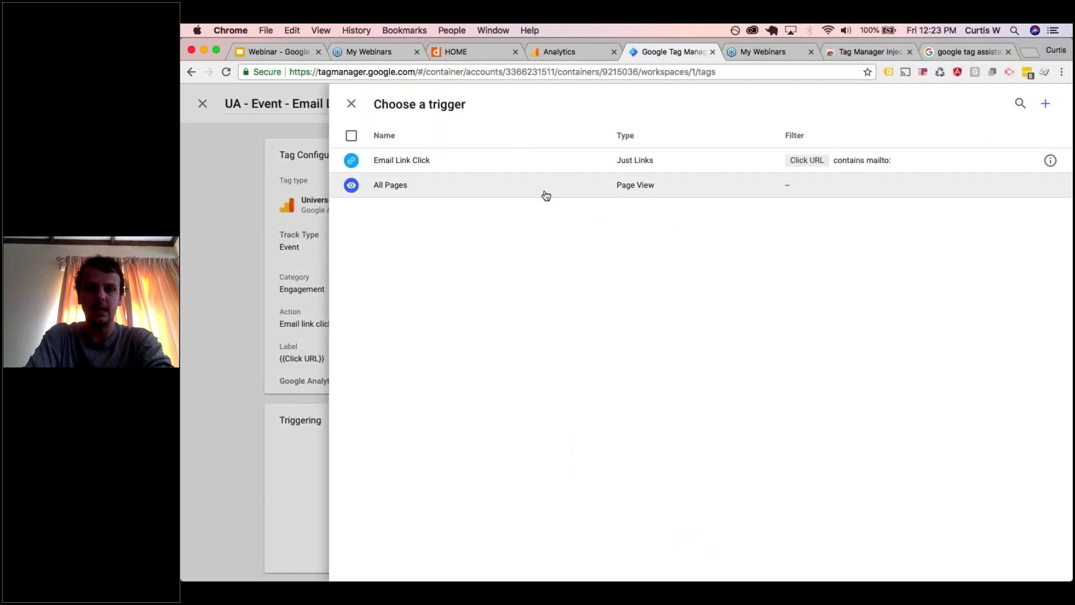
left_click(553, 164)
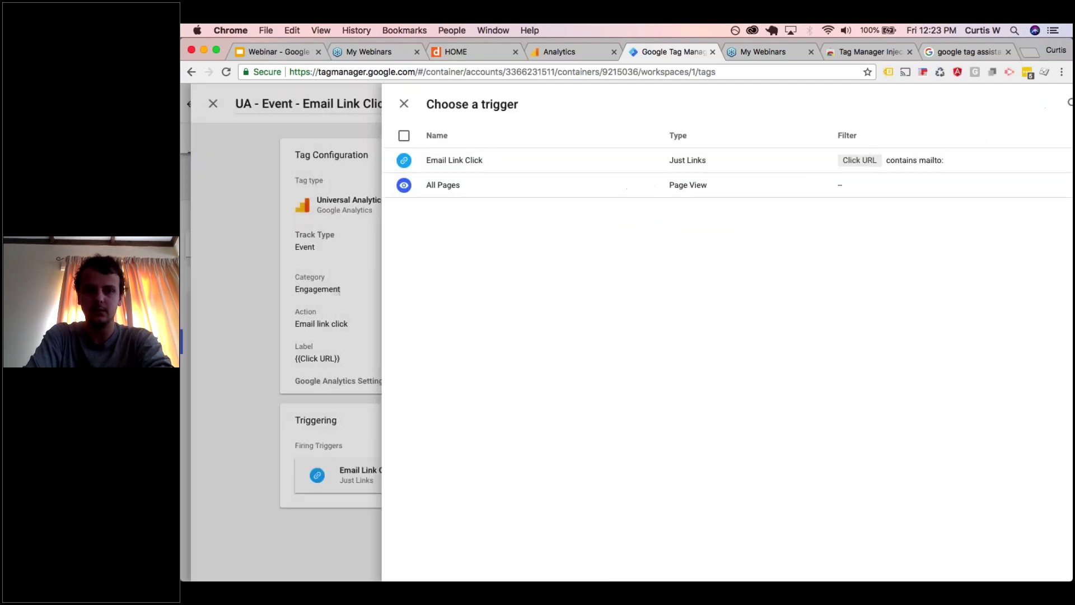
left_click(1012, 103)
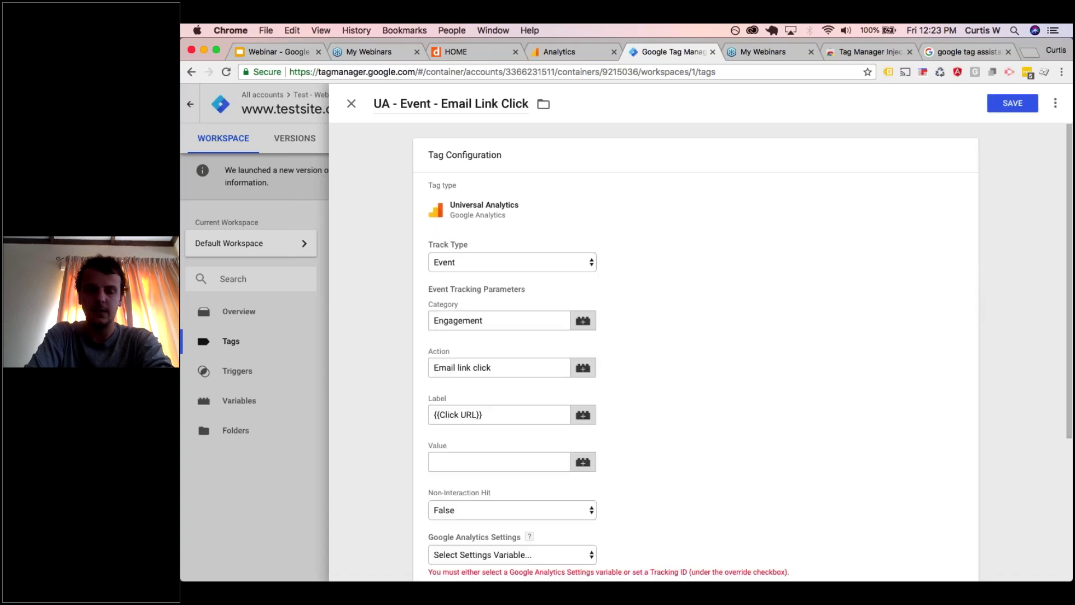
scroll(667, 169, "down", 5)
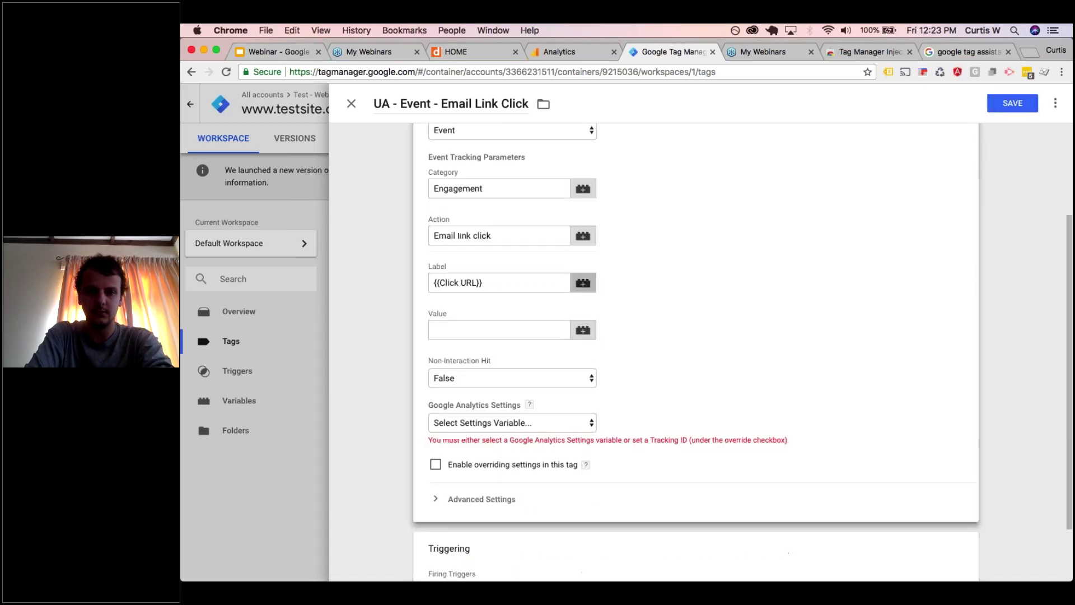
left_click(497, 424)
left_click(493, 434)
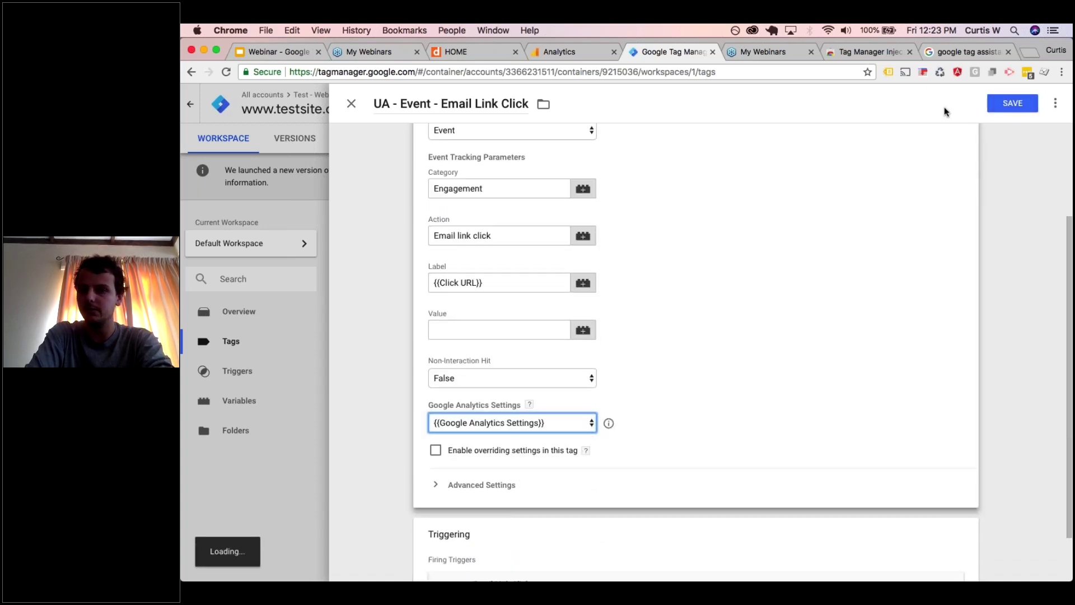
left_click(1006, 105)
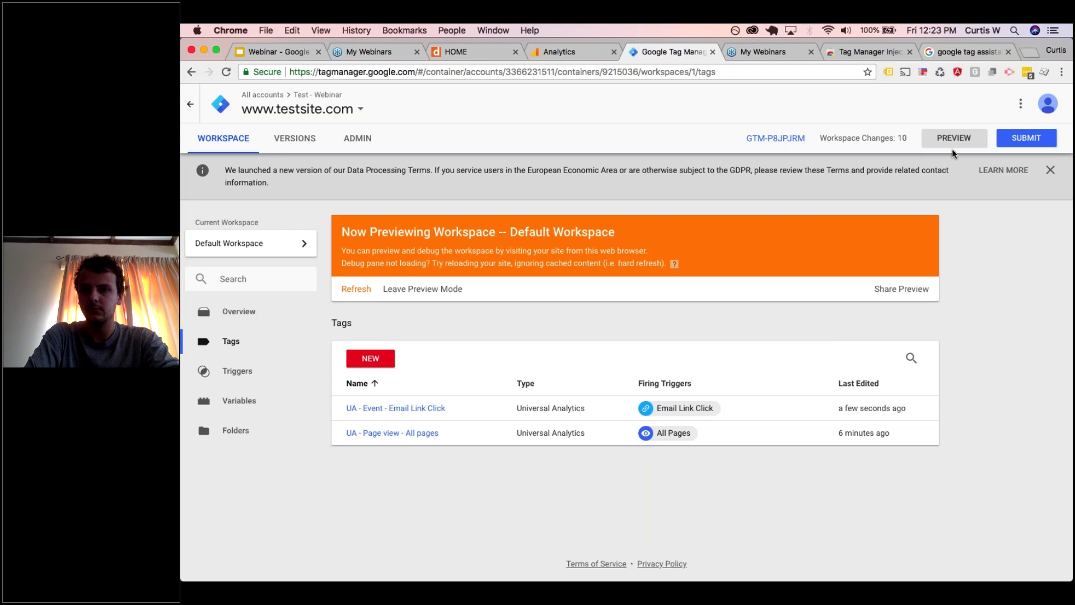
left_click(947, 147)
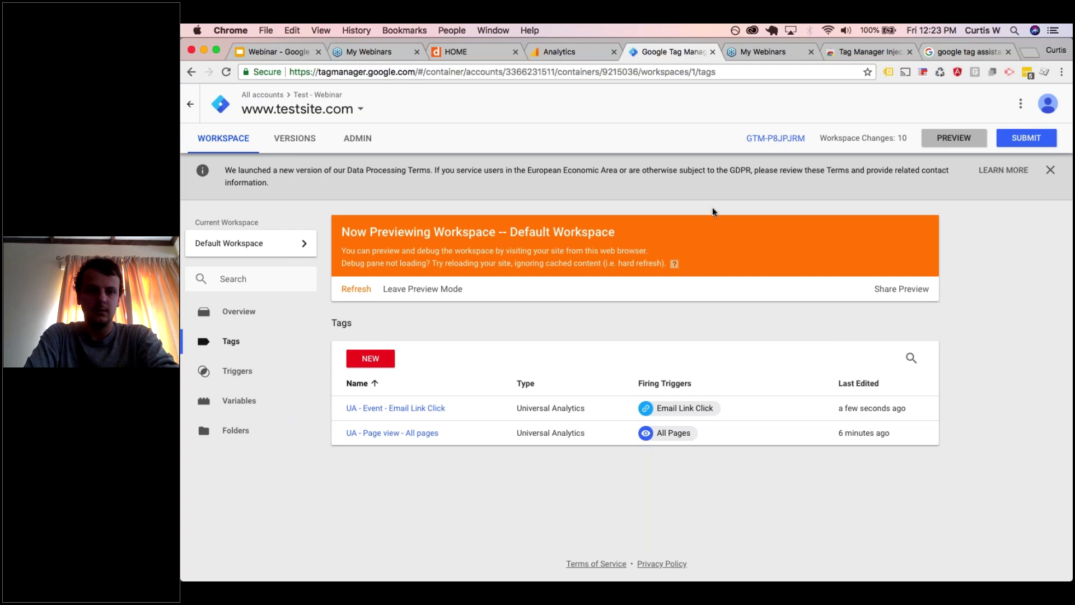
left_click(366, 294)
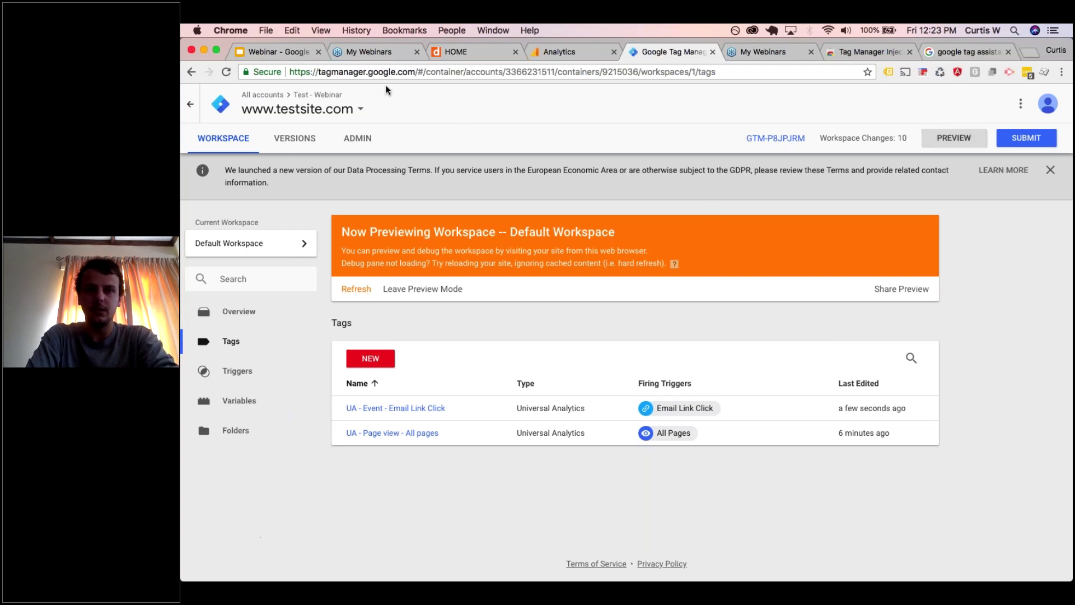
- Reload the test website so it opens in GTM preview mode with the debug pane
left_click(485, 50)
left_click(227, 72)
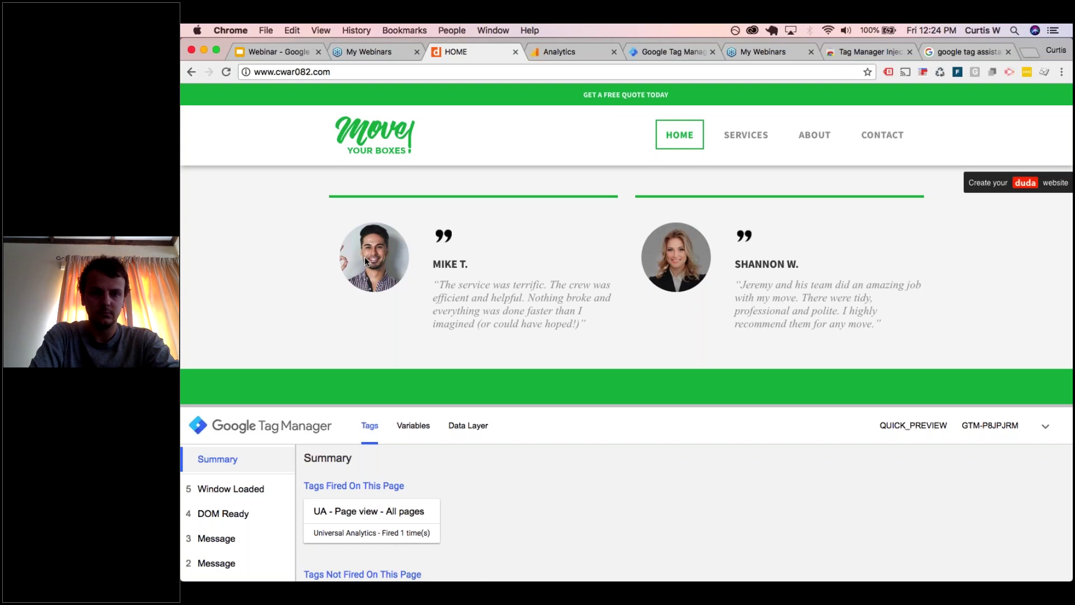
scroll(364, 261, "down", 2)
left_click_drag(833, 405, 841, 490)
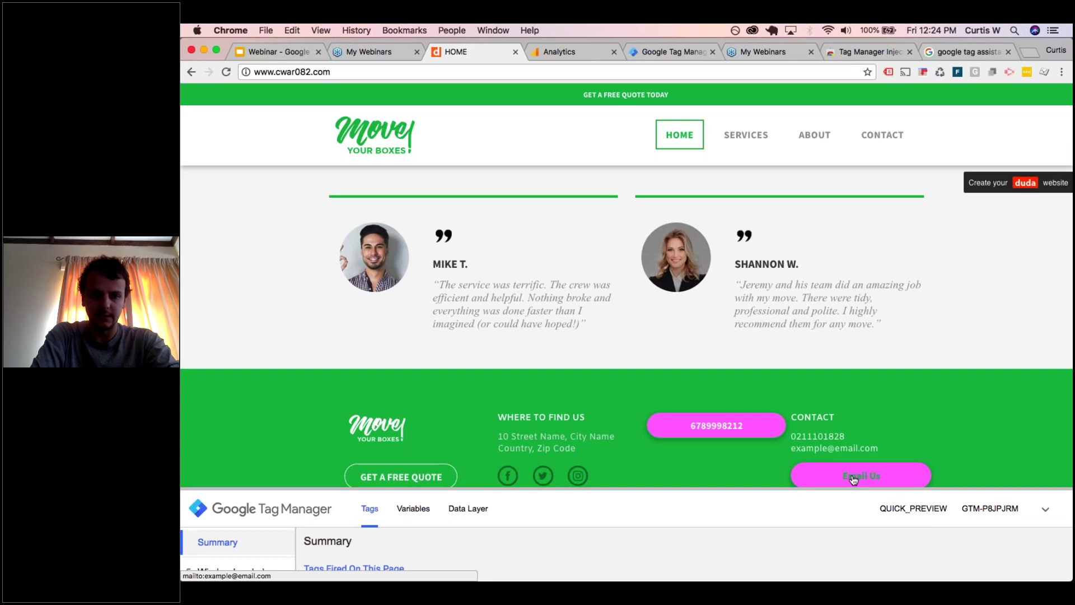
- Click the site's Email Us link and enlarge the debug pane to view the fired tags
left_click(853, 478)
left_click(647, 496)
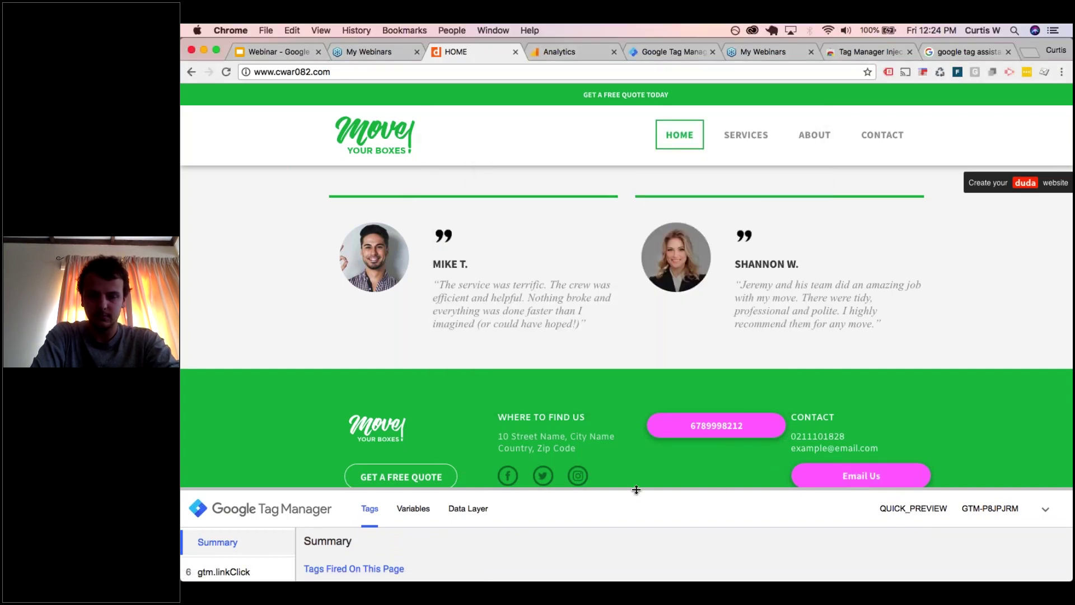
left_click_drag(636, 490, 636, 372)
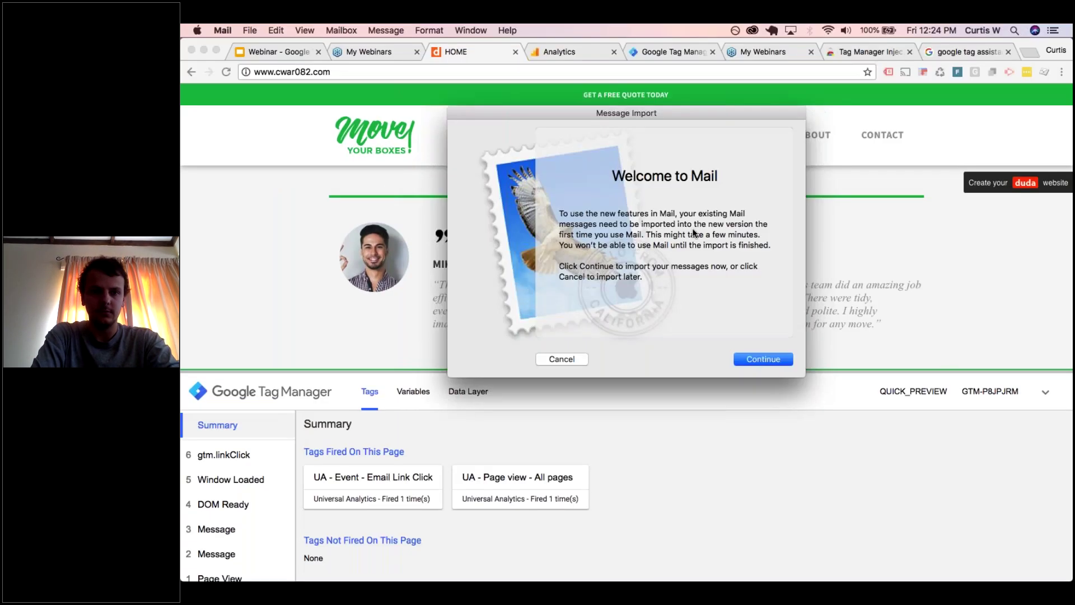
key("ctrl+Up")
- Step through the Page View, DOM Ready, Window Loaded and gtm.linkClick events in the debug pane
left_click(476, 254)
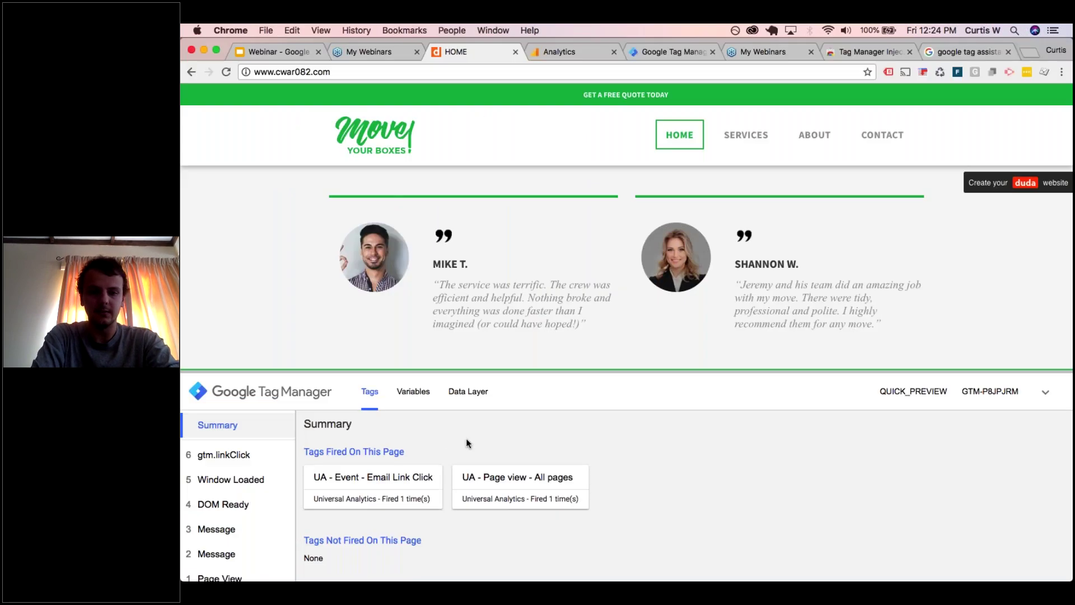
scroll(249, 514, "down", 1)
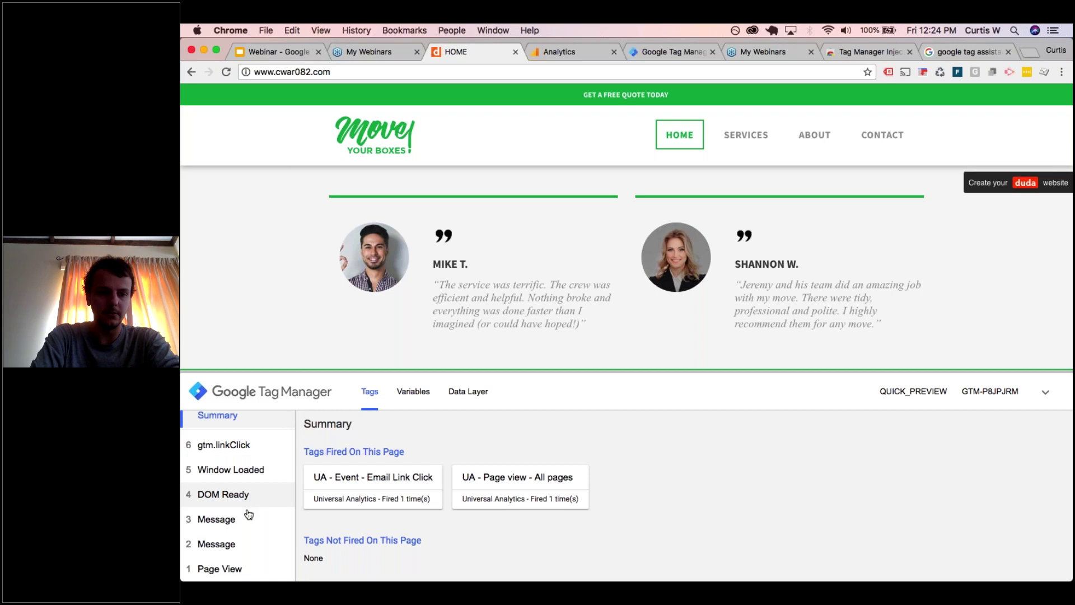
left_click(224, 566)
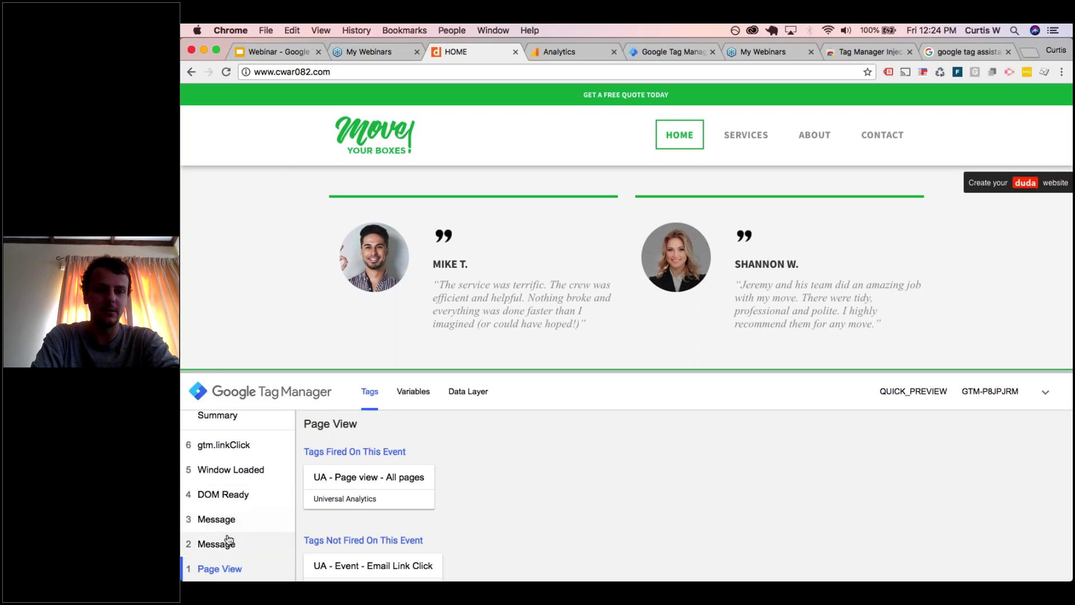
left_click(237, 508)
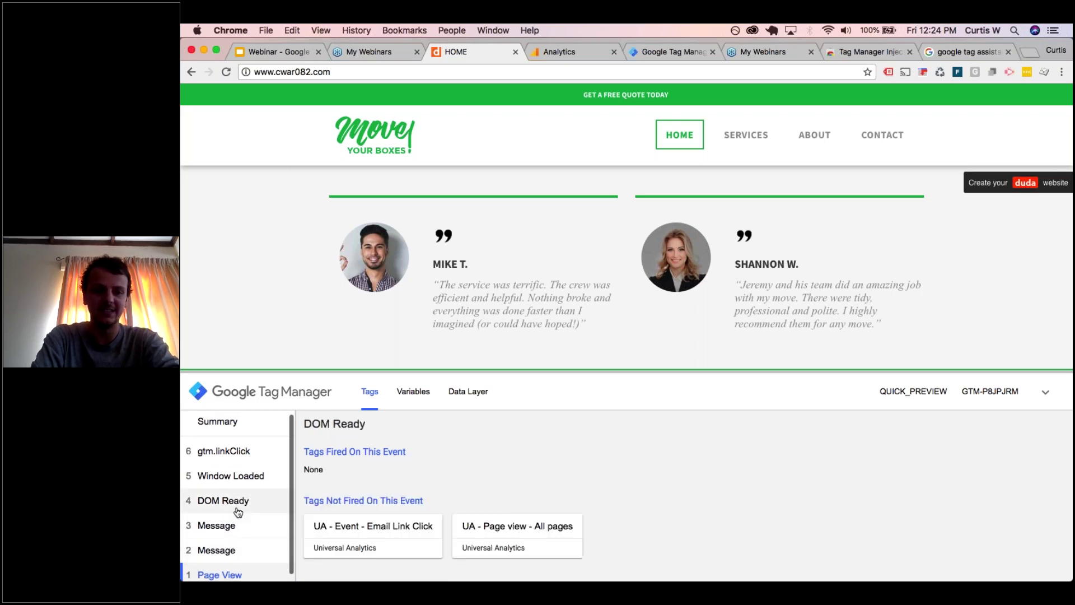
left_click(251, 476)
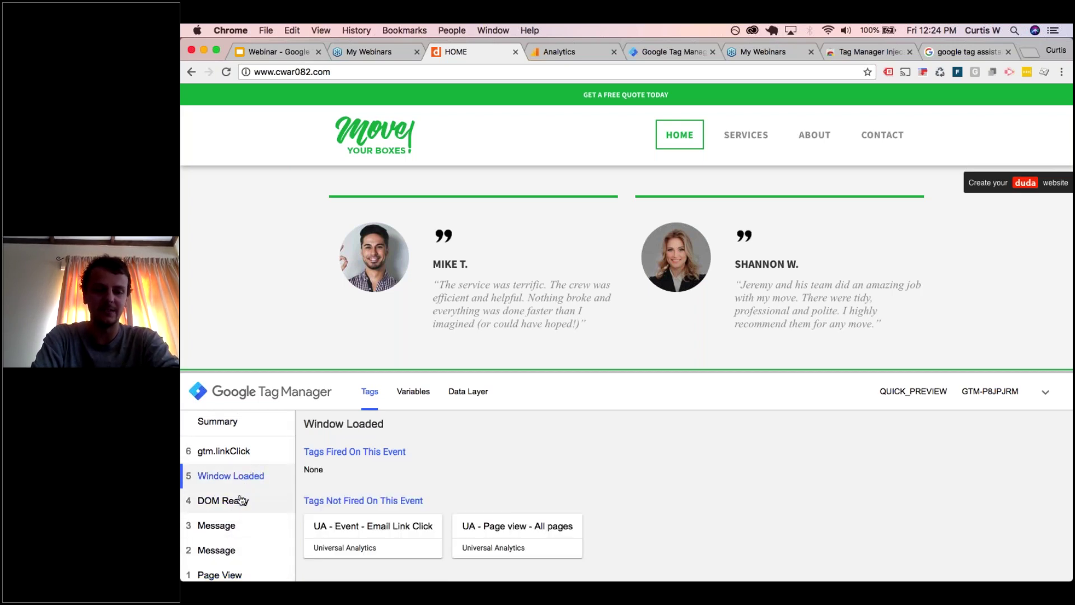
left_click(243, 463)
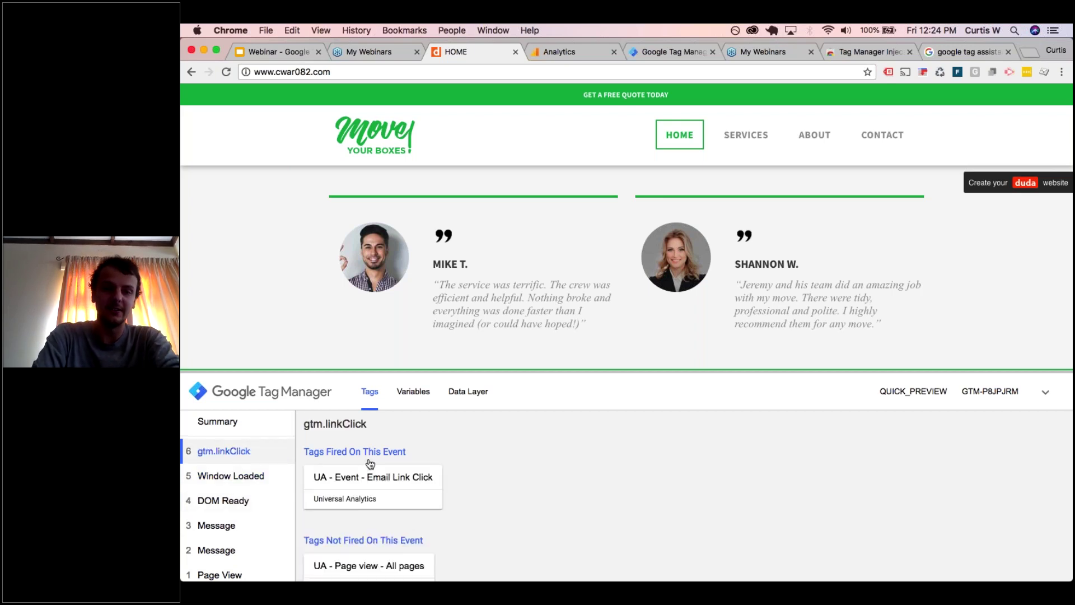
- Open the Email Link Click tag details to see its Click URL contains mailto: filter met
left_click(399, 478)
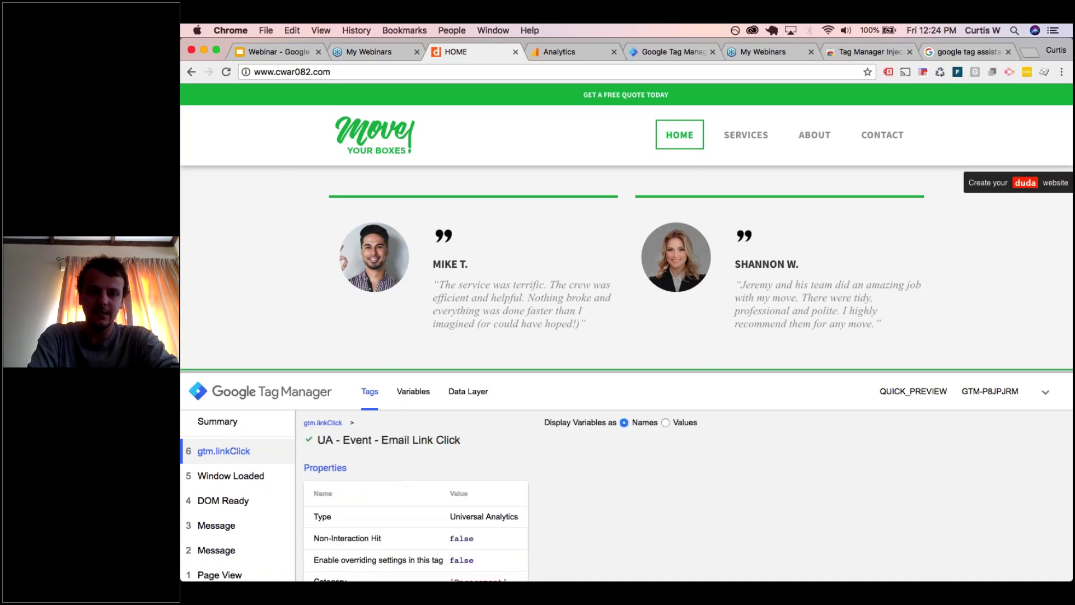
scroll(411, 508, "down", 3)
scroll(412, 509, "down", 5)
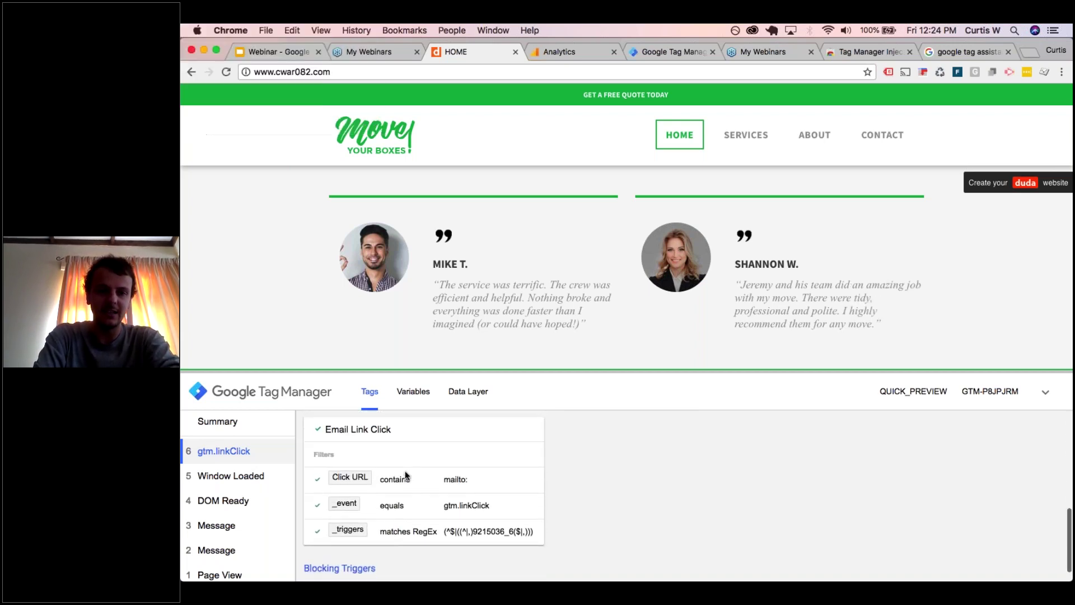
scroll(392, 445, "up", 1)
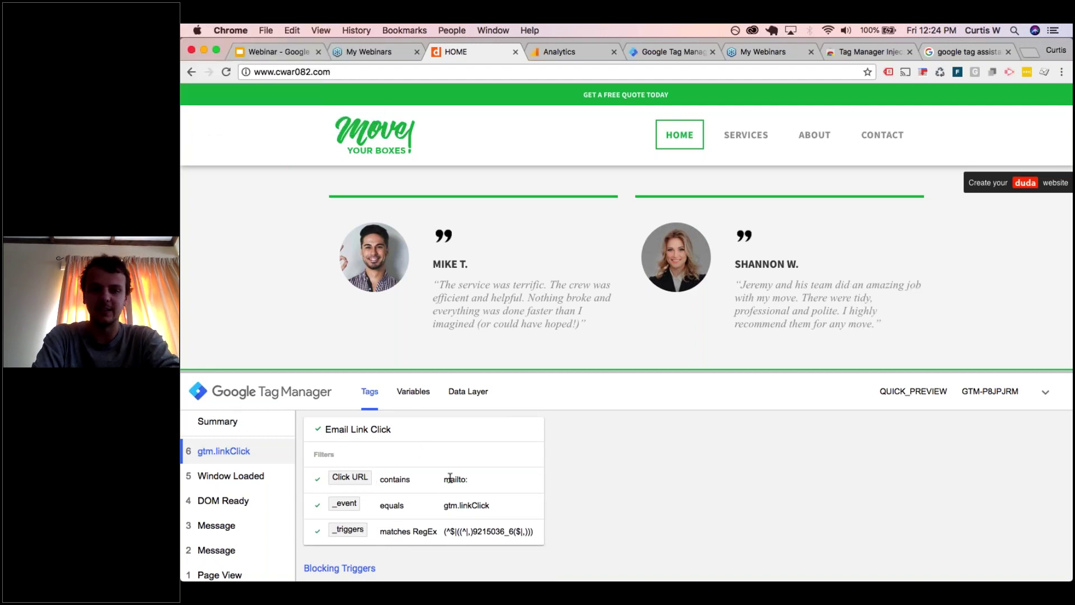
- Scroll through the link click's Variables tab values, such as Click URL and Click Text
left_click(416, 399)
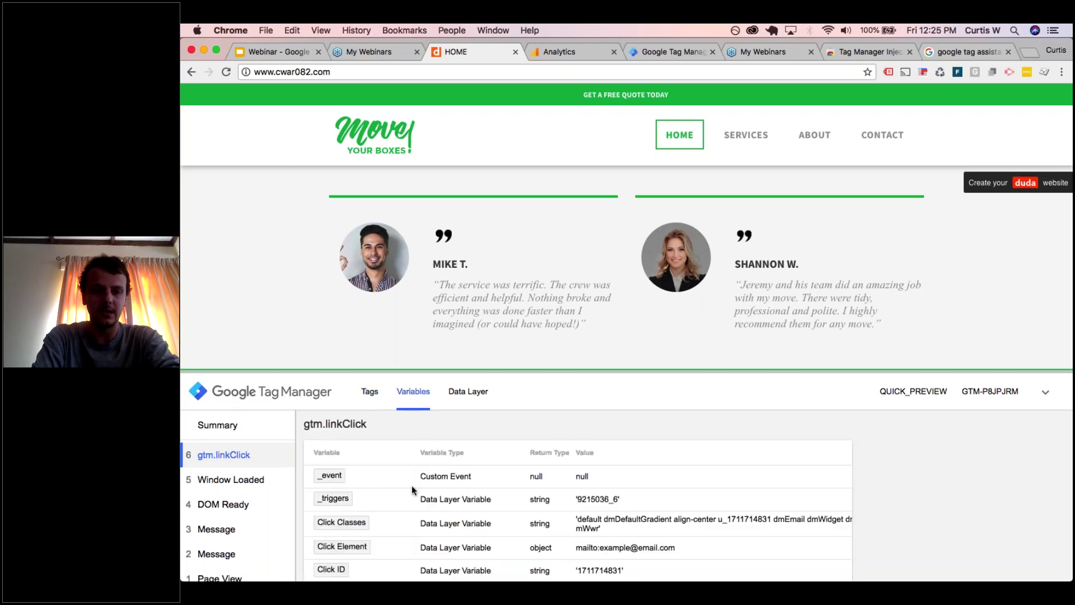
scroll(412, 485, "down", 2)
scroll(412, 486, "down", 1)
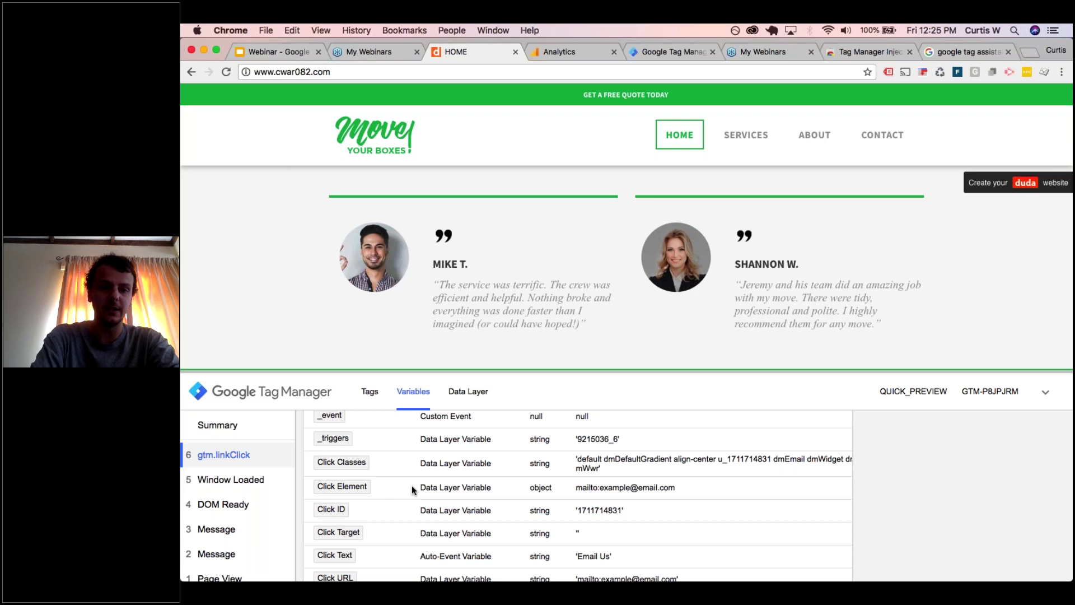
scroll(408, 462, "down", 1)
scroll(407, 462, "up", 2)
scroll(407, 463, "down", 2)
scroll(408, 467, "down", 1)
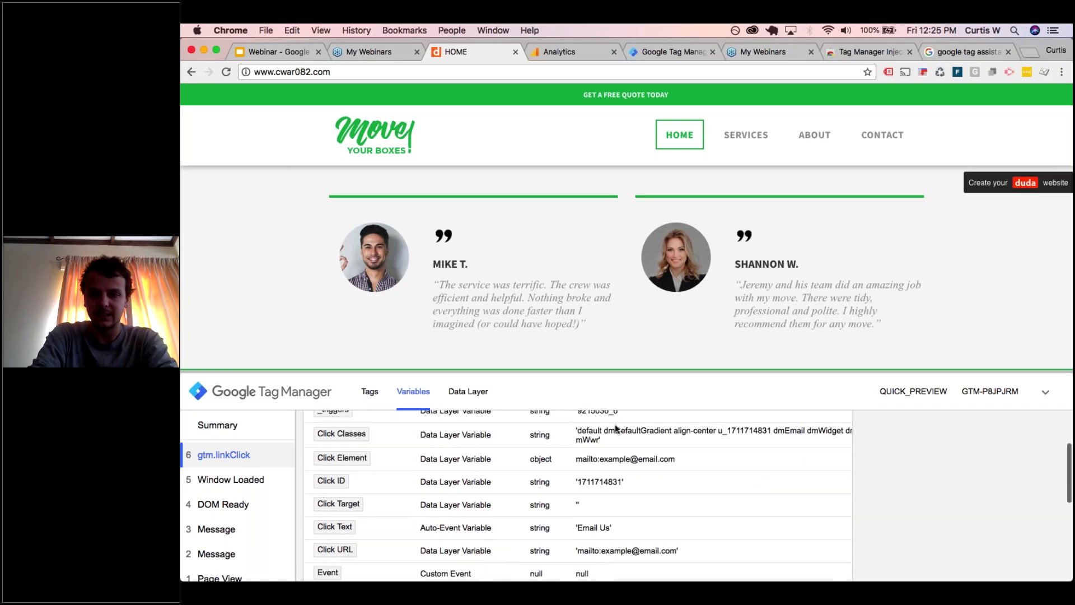
scroll(599, 450, "down", 1)
scroll(600, 449, "down", 3)
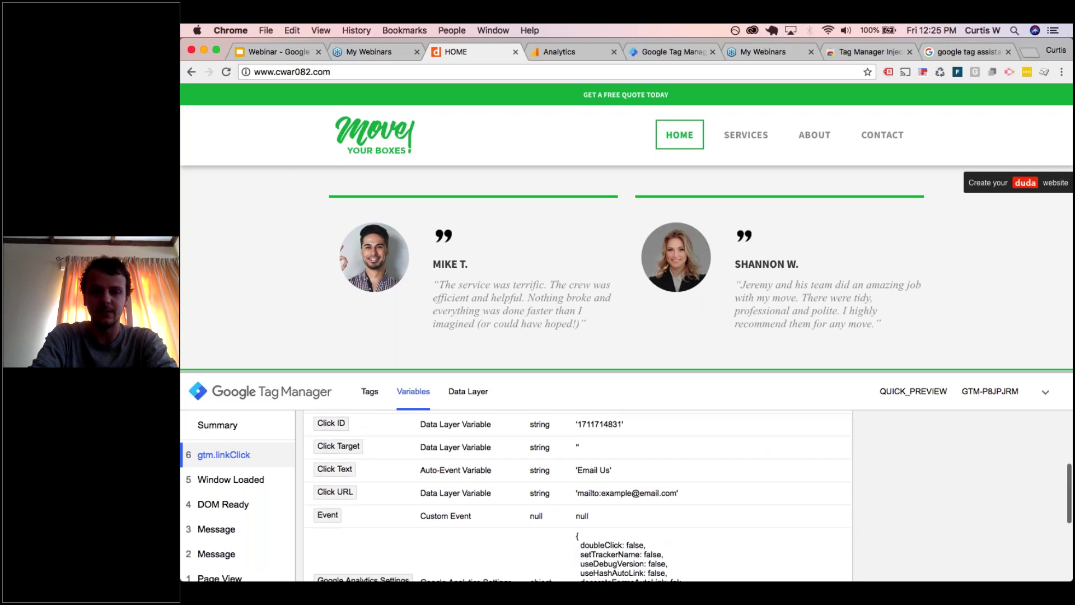
scroll(608, 451, "up", 2)
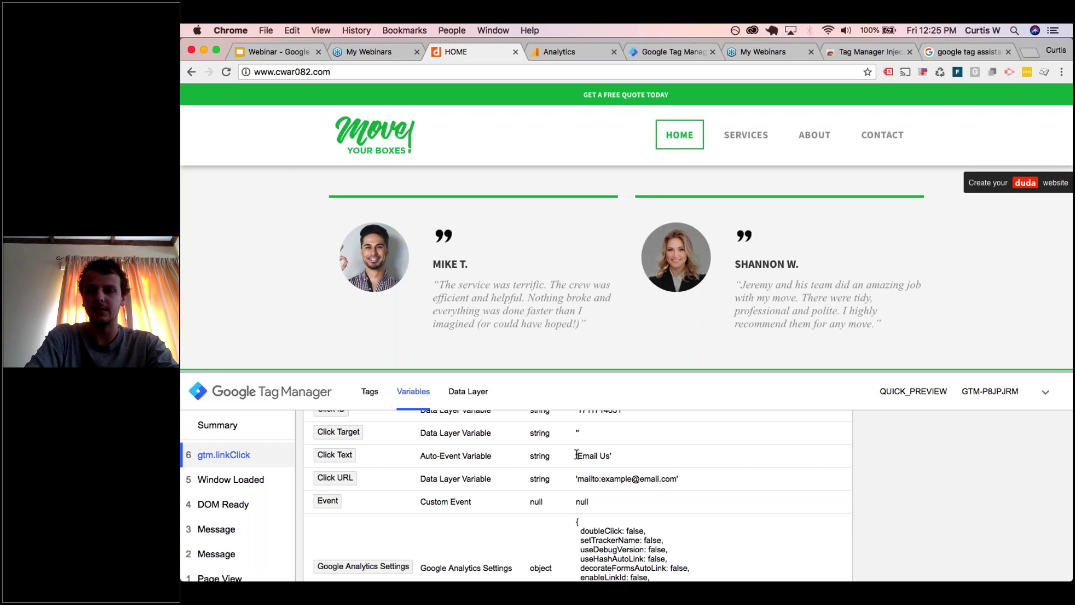
left_click_drag(719, 369, 719, 301)
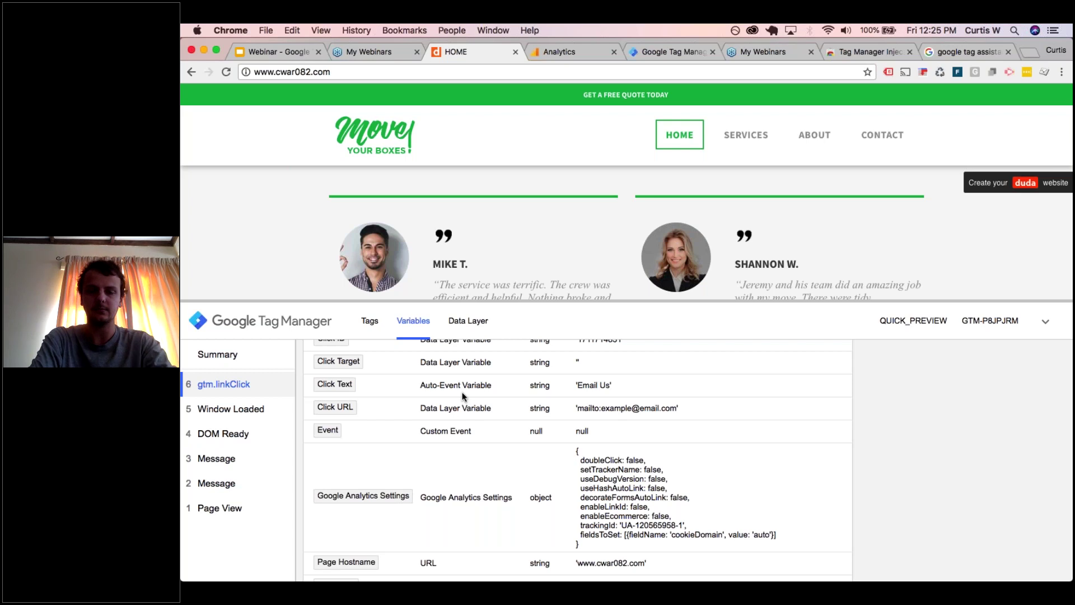
left_click(656, 50)
- Start a new tag named 'UA - Tel Button', then discard it unsaved
left_click(421, 409)
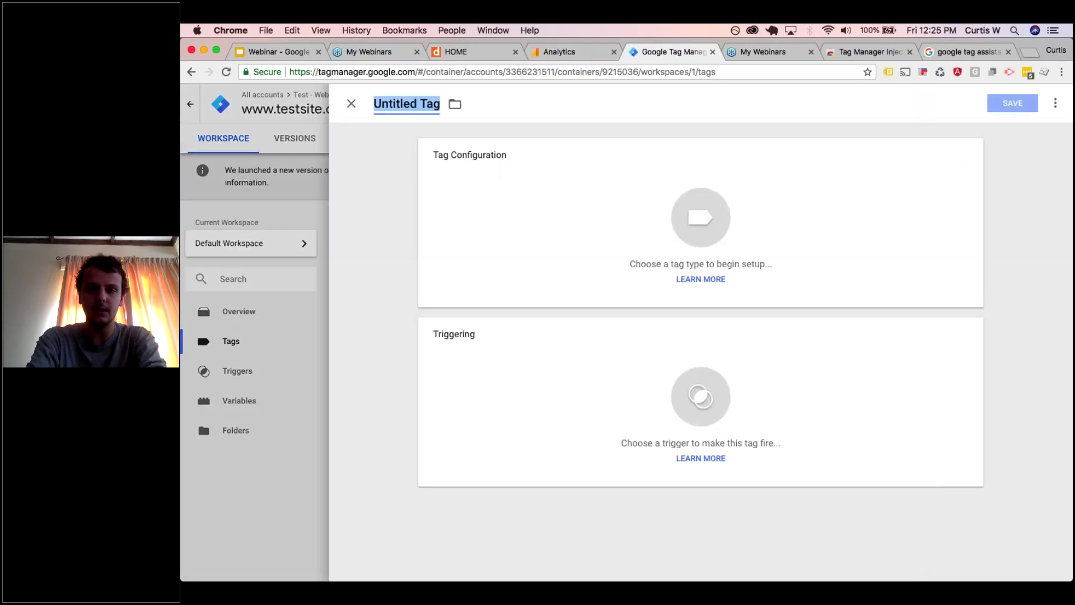
type("UA -")
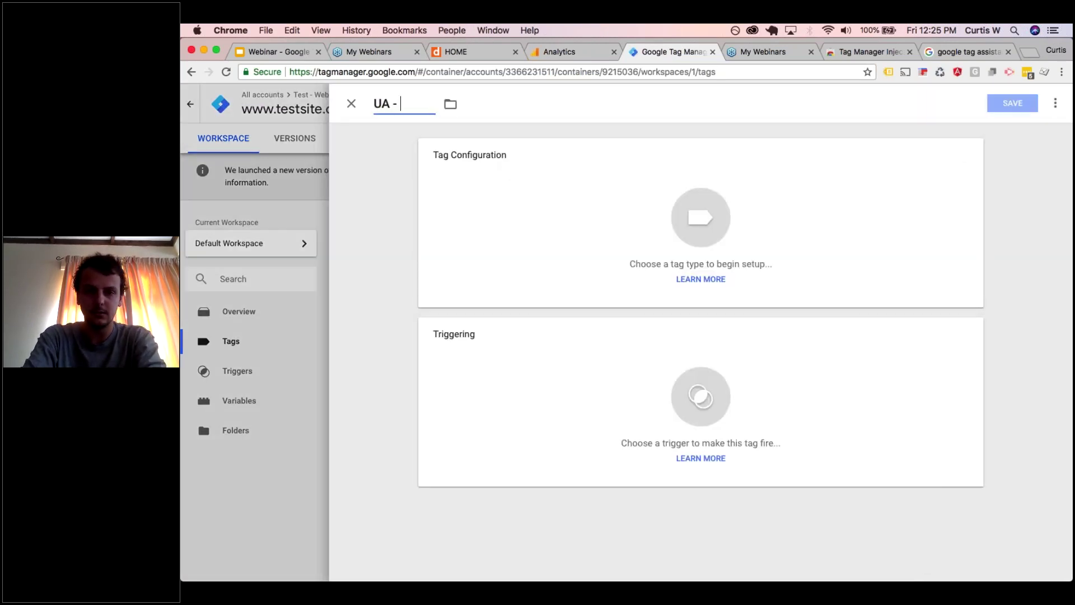
type(" Tel Button")
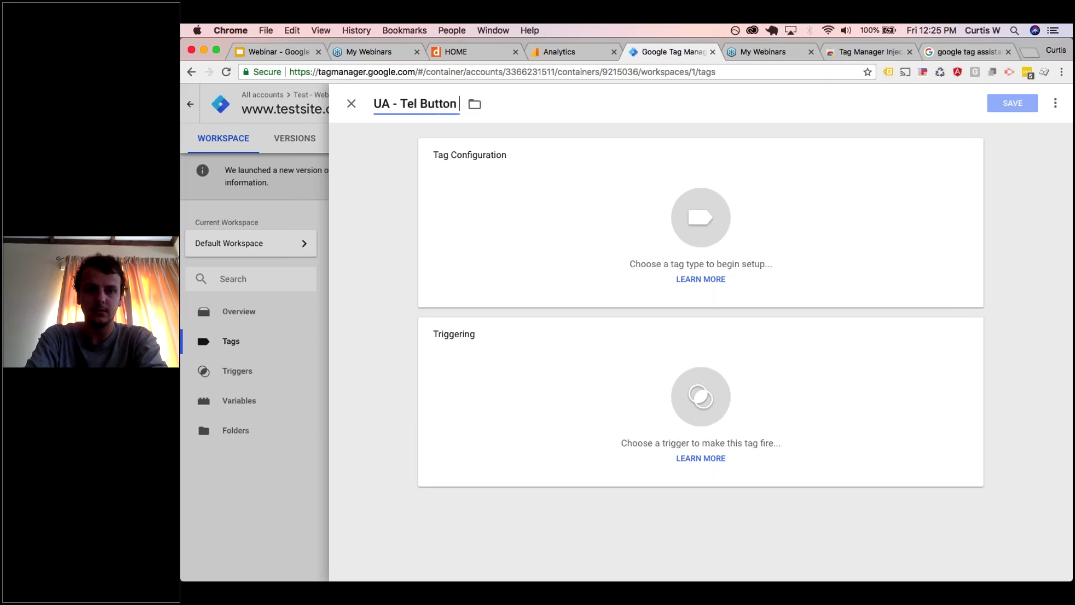
left_click(352, 104)
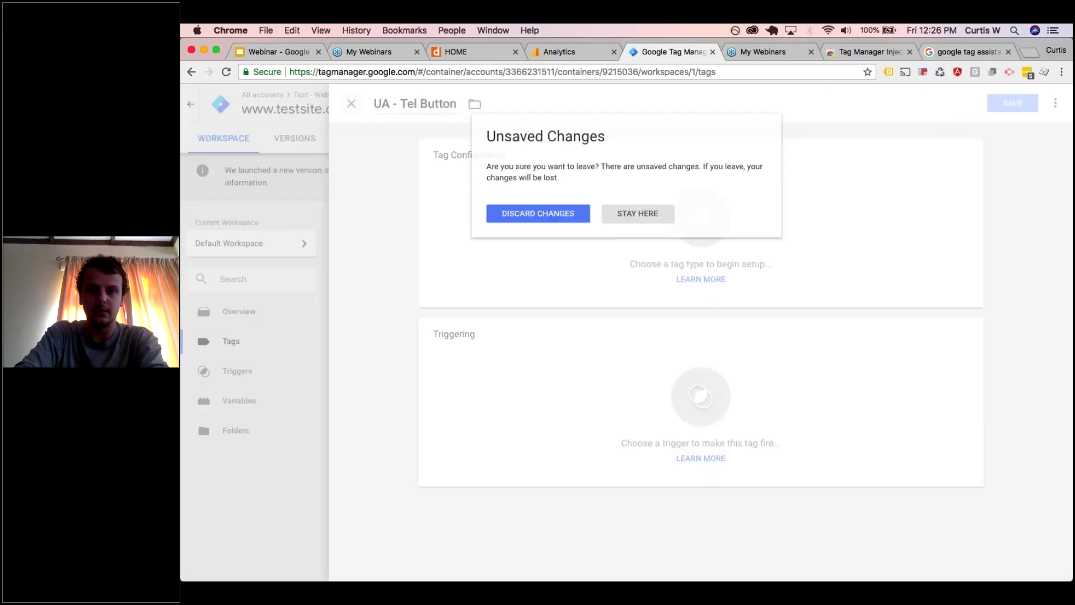
left_click(508, 214)
left_click(256, 402)
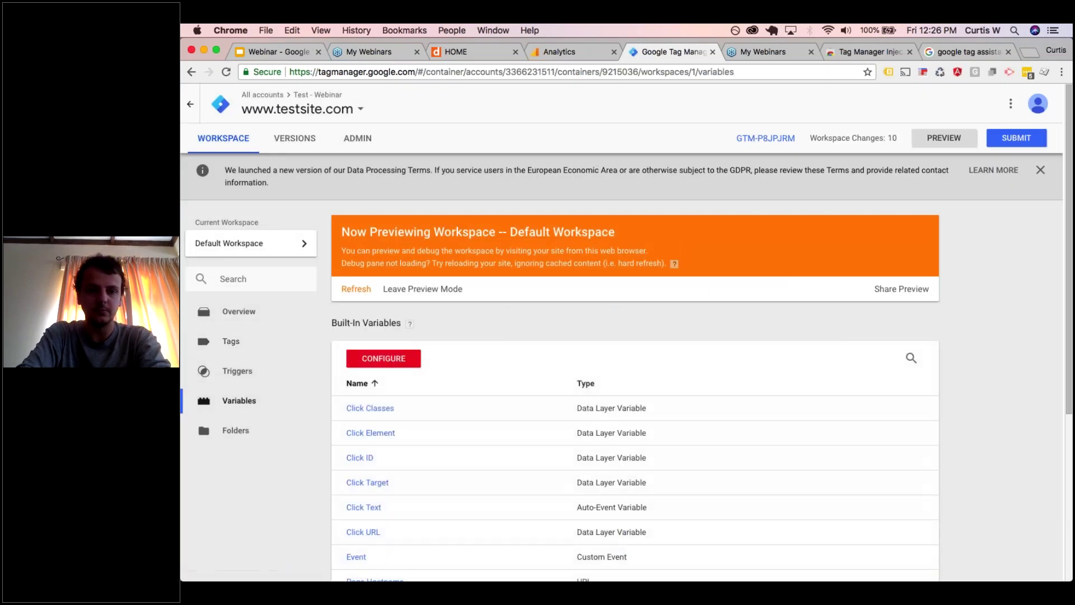
- Go to the Triggers page, which lists only Email Link Click
scroll(419, 410, "down", 1)
scroll(419, 410, "down", 4)
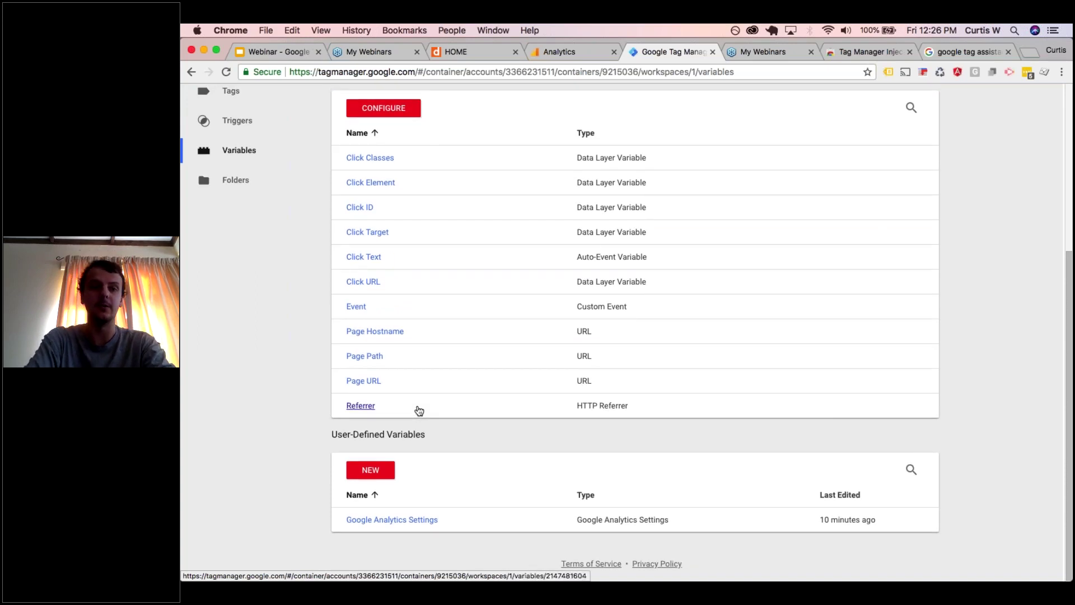
scroll(419, 411, "up", 3)
left_click(246, 259)
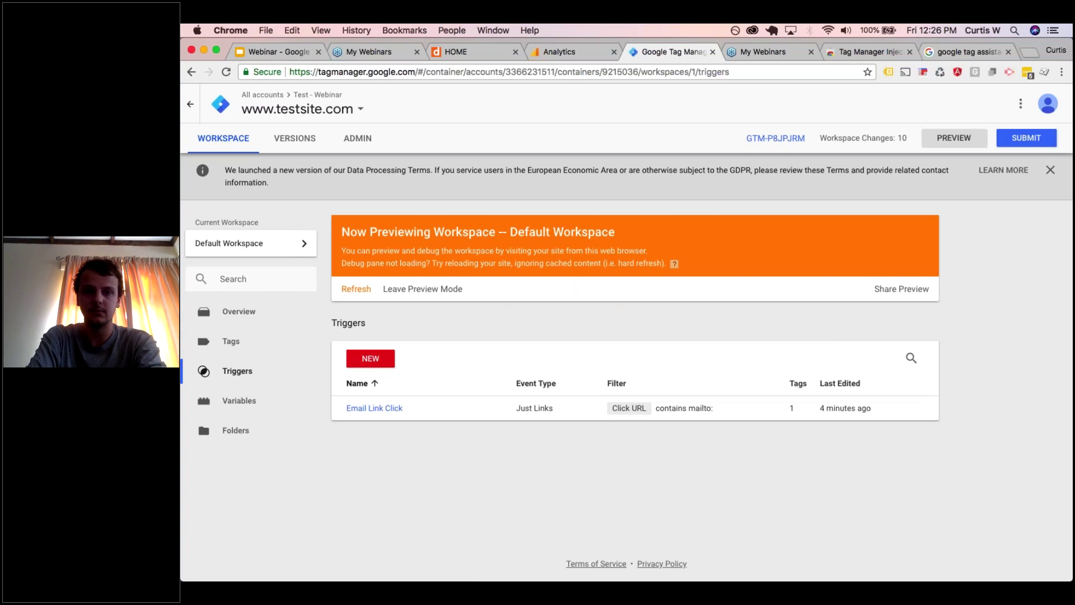
- Save a Just Links trigger 'Phone Link Click' firing on Some Link Clicks where Click URL contains tel:
left_click(371, 358)
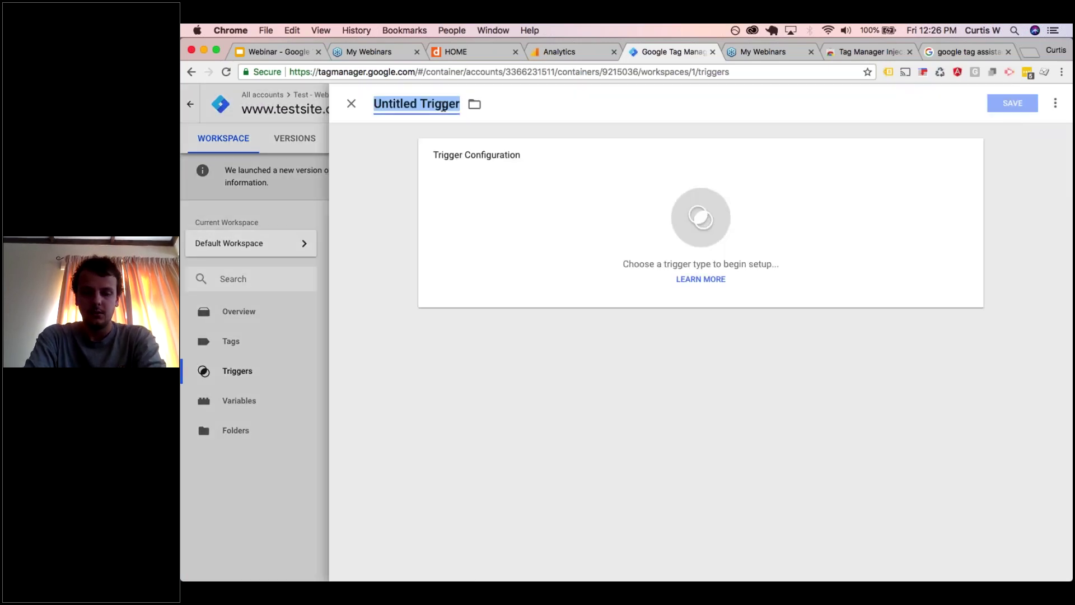
type("Phone Link")
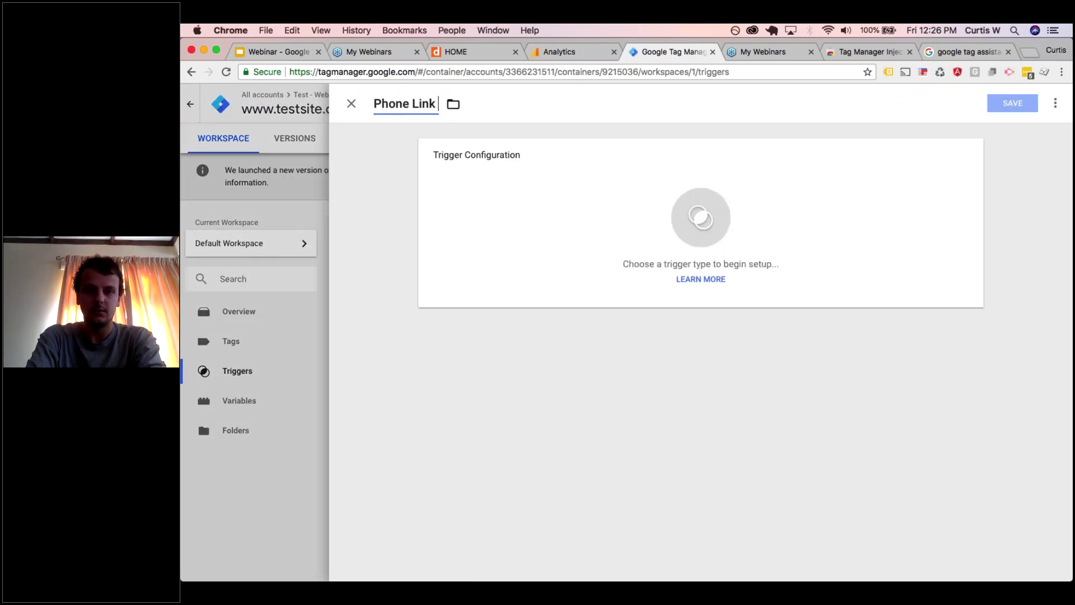
type(" Click")
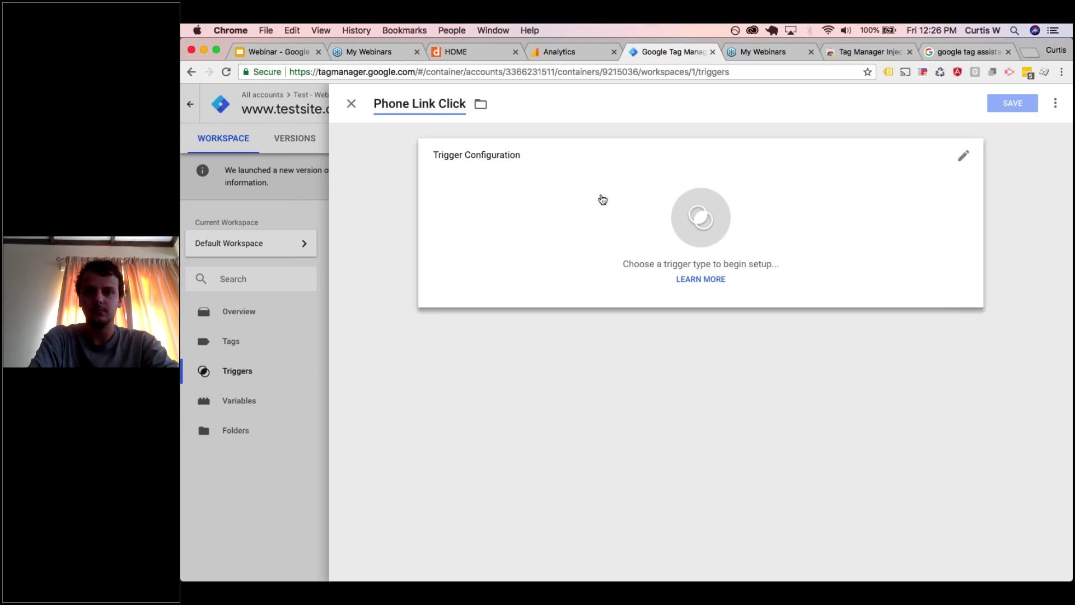
left_click(601, 199)
scroll(747, 293, "down", 2)
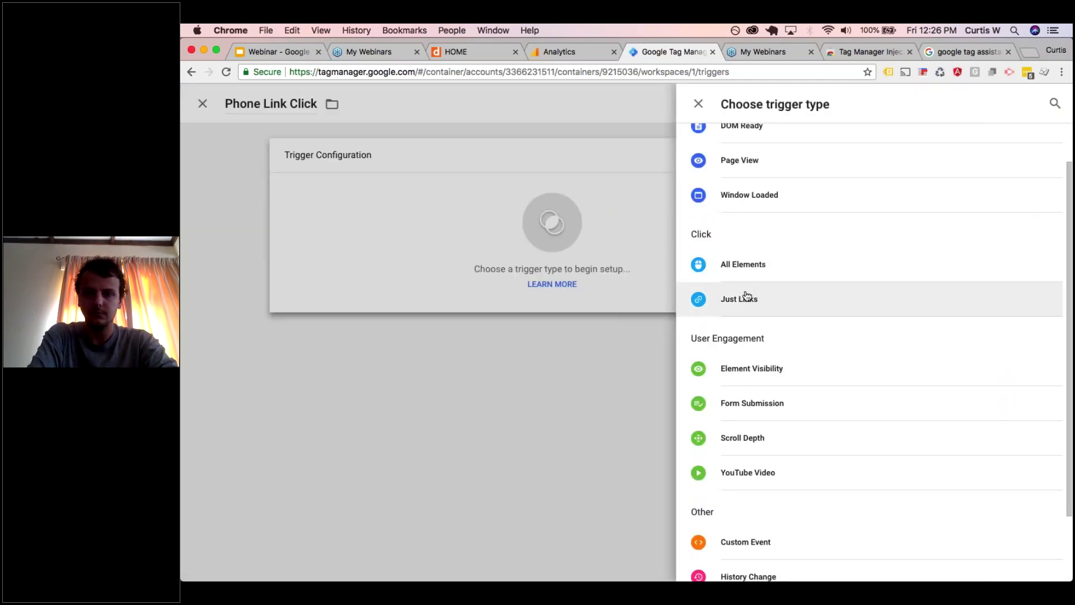
left_click(748, 298)
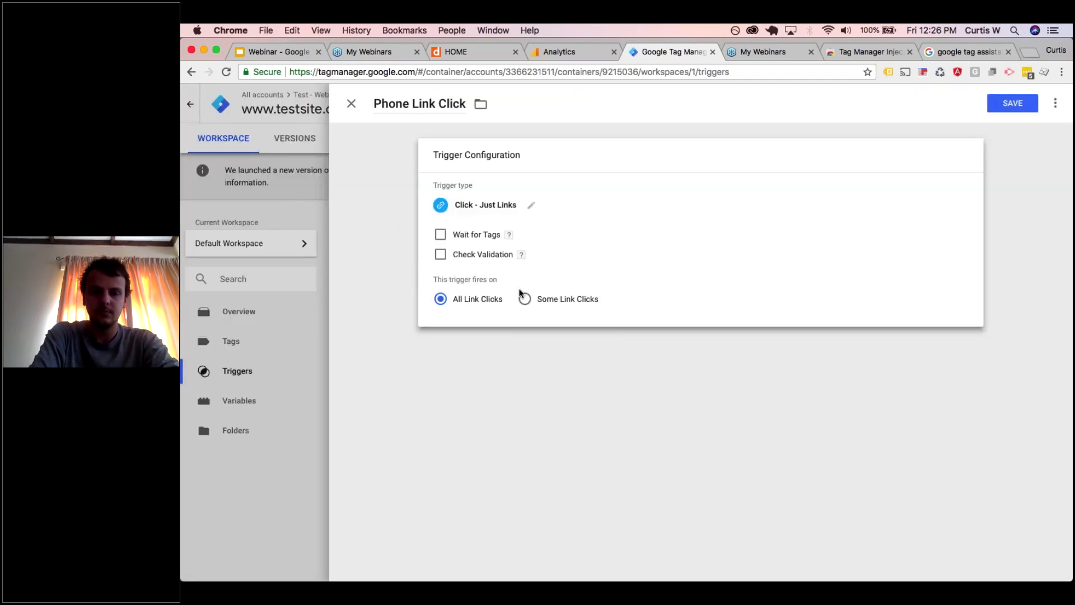
left_click(524, 298)
left_click(474, 347)
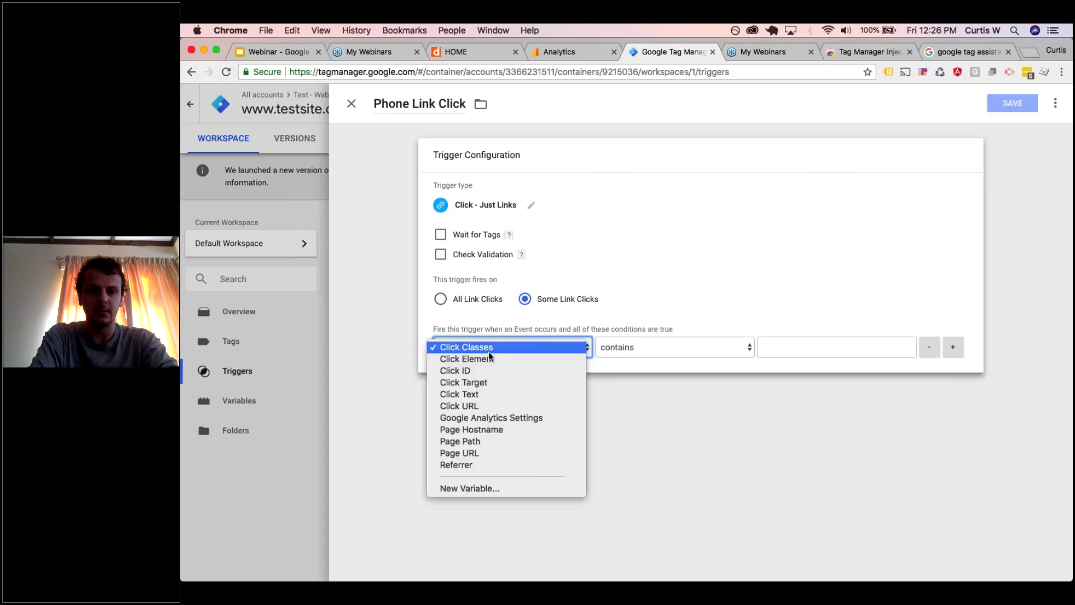
left_click(479, 406)
left_click(780, 348)
type("te")
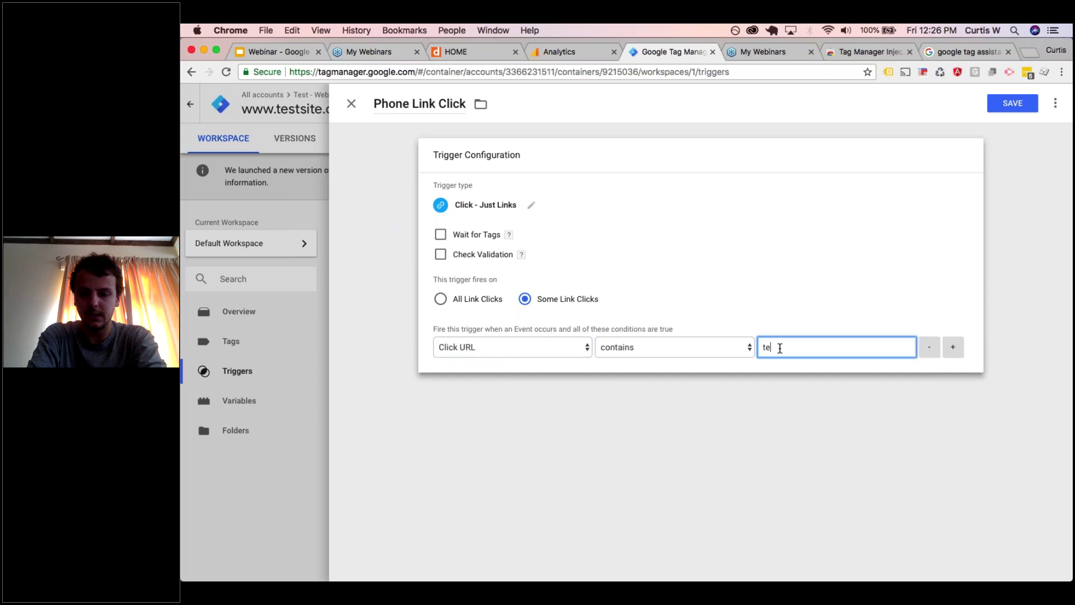
type("l:")
left_click(1012, 103)
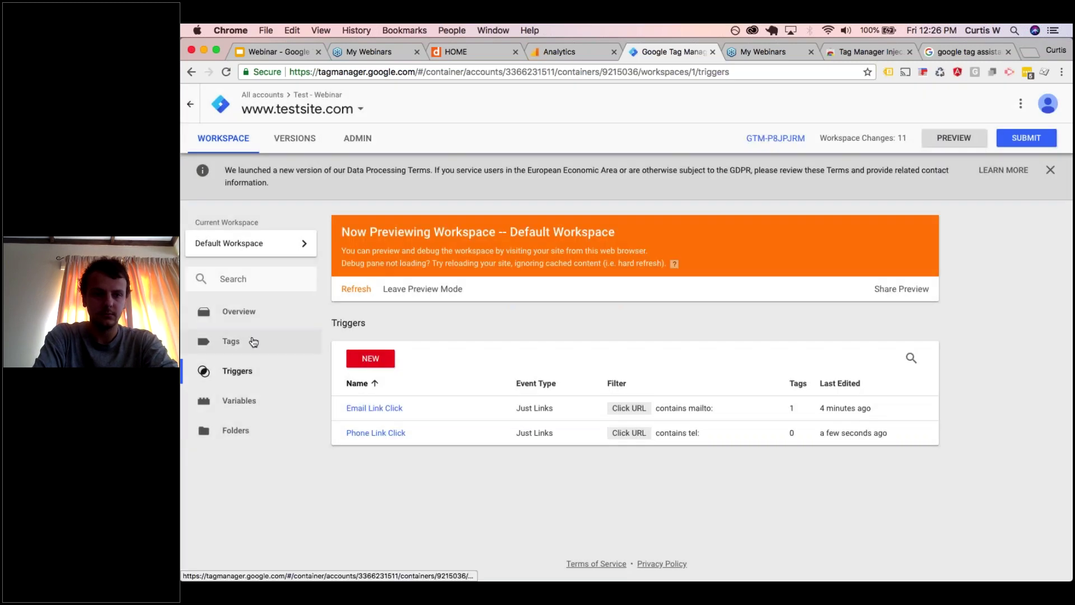
- Create a Universal Analytics Event tag named 'UA - Event - Phone Link Click'
left_click(249, 340)
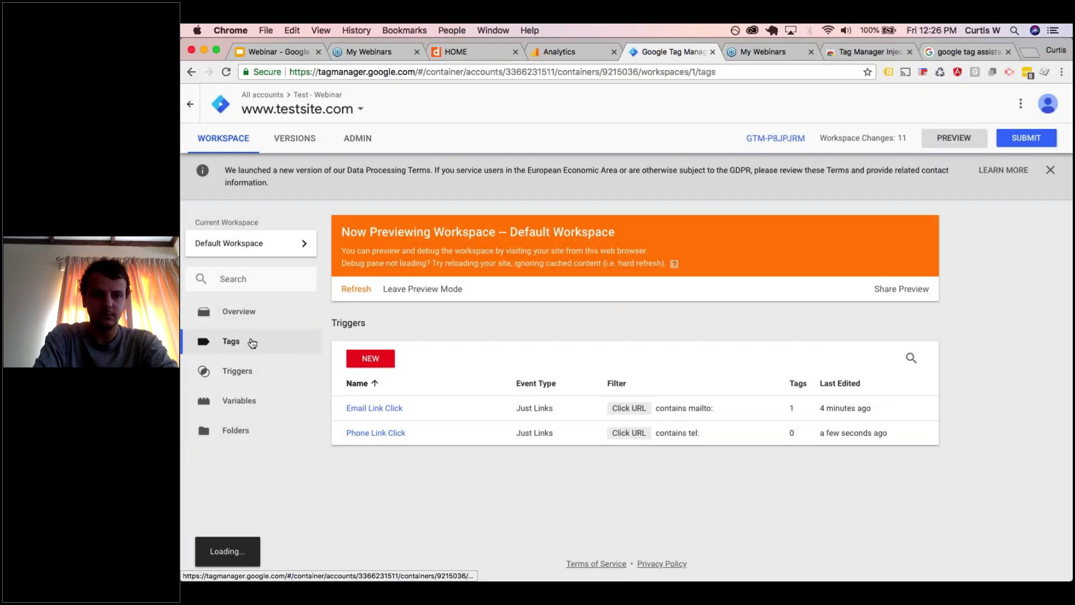
left_click(381, 353)
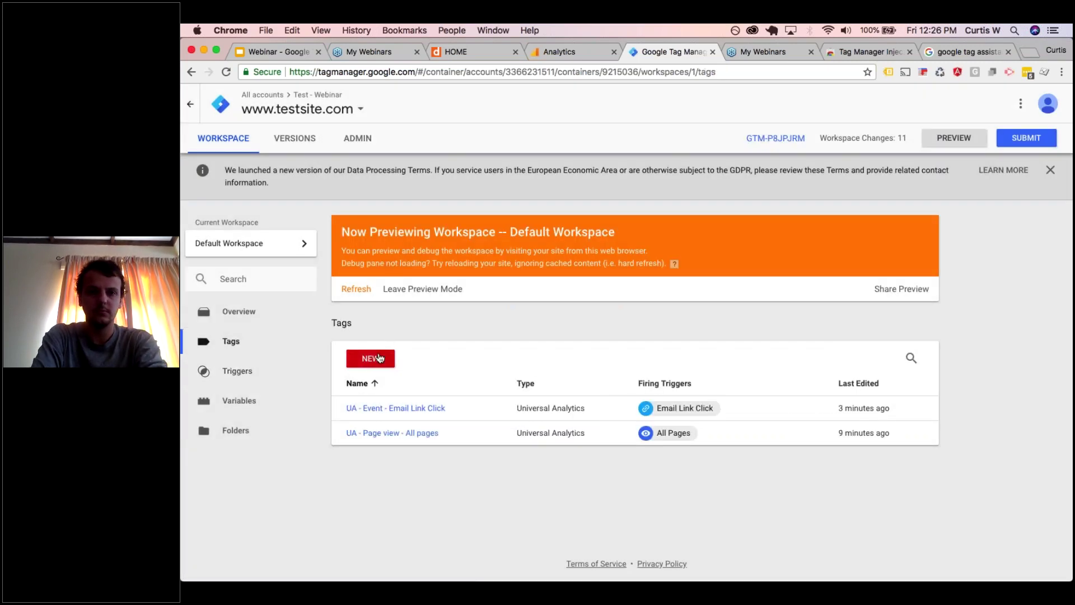
type("UA ")
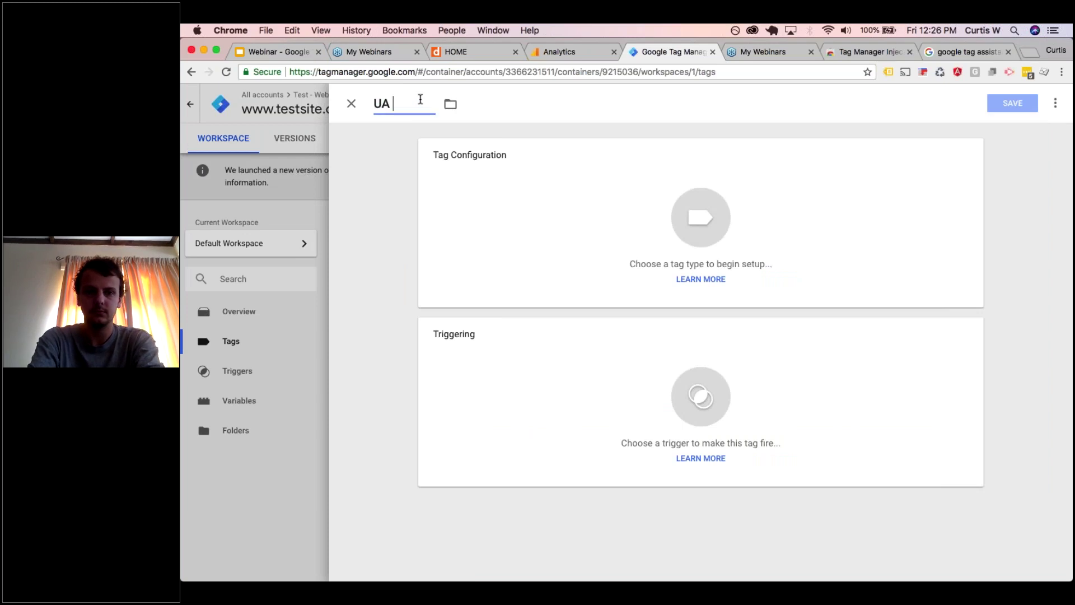
type("- Event ")
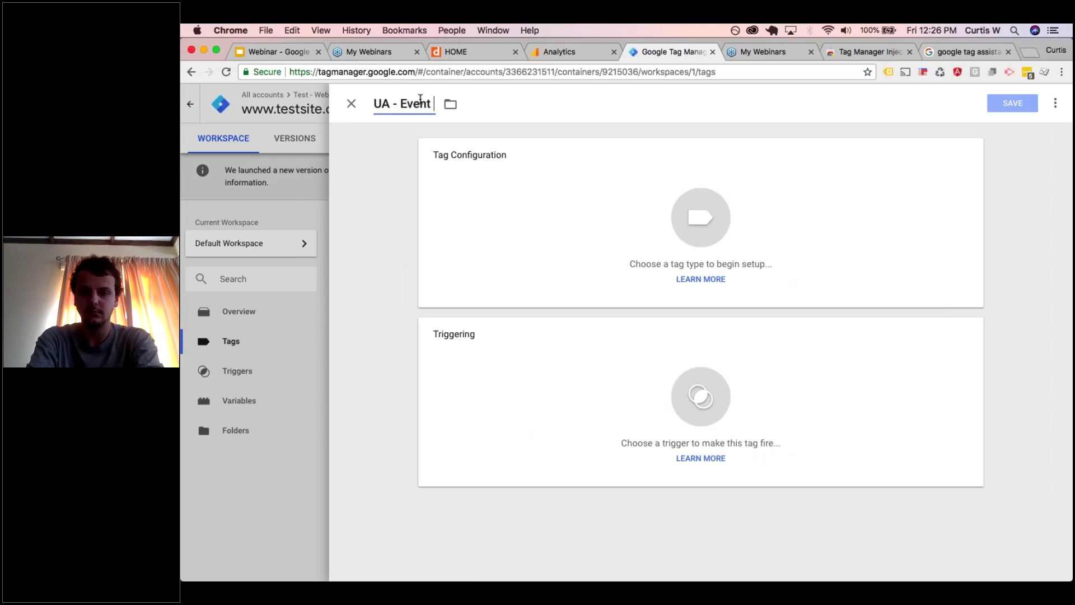
type("- Phone Link Click")
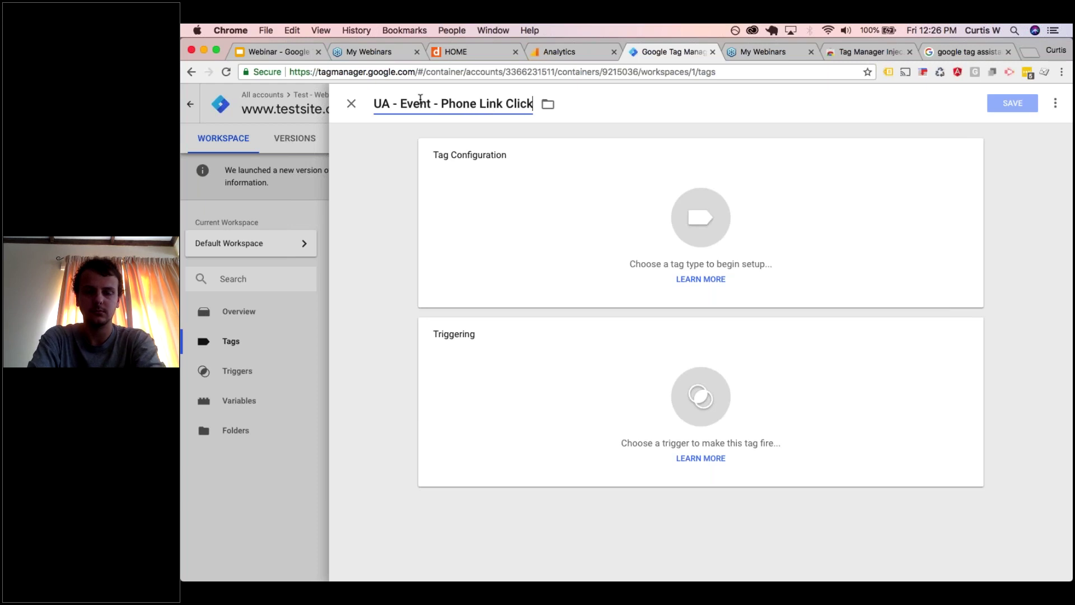
key("Return")
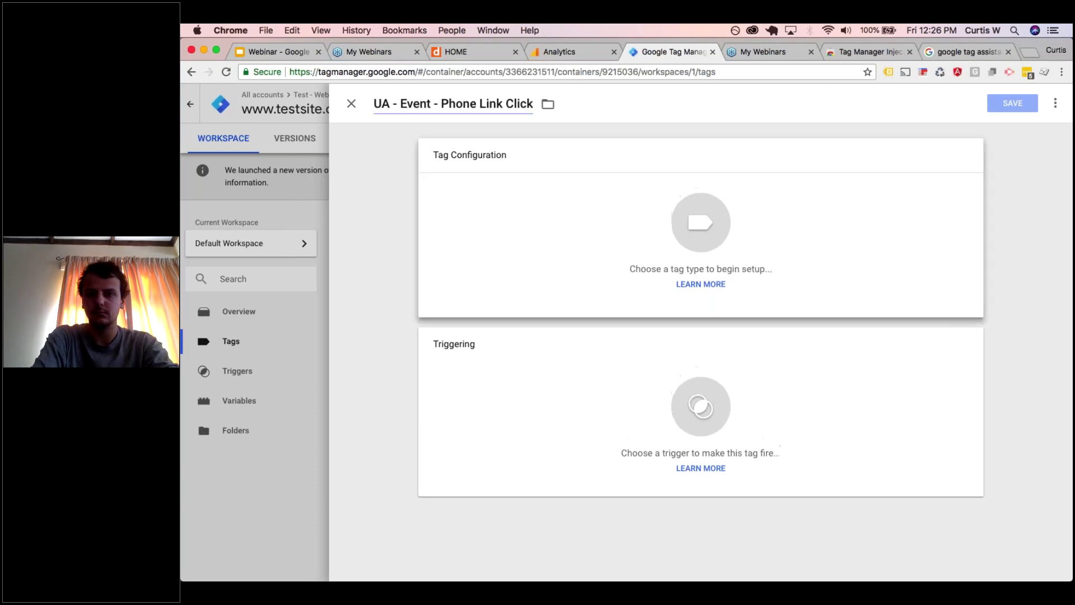
left_click(748, 192)
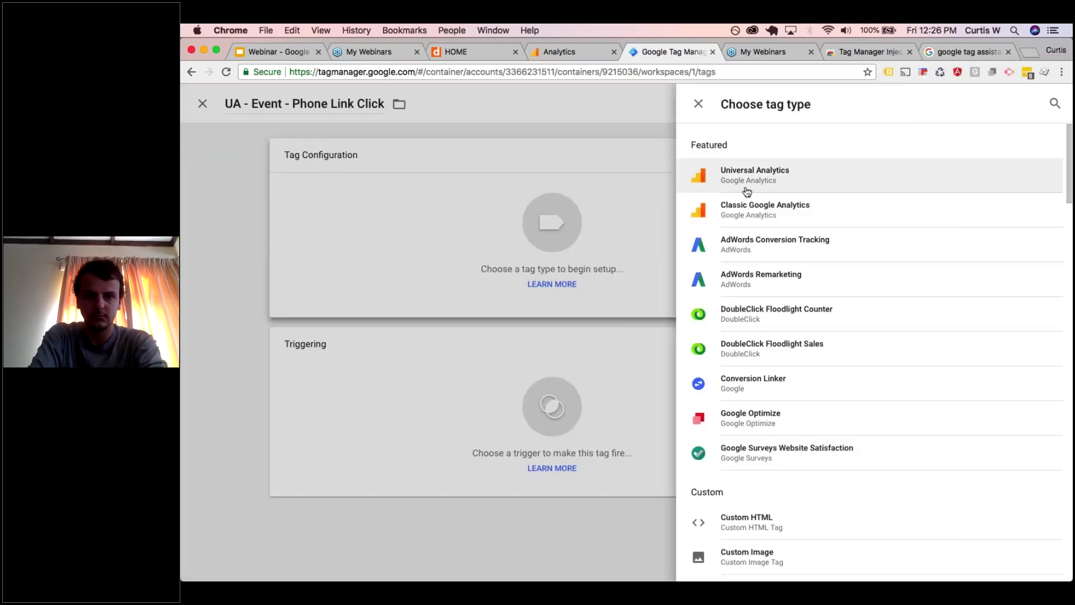
left_click(747, 189)
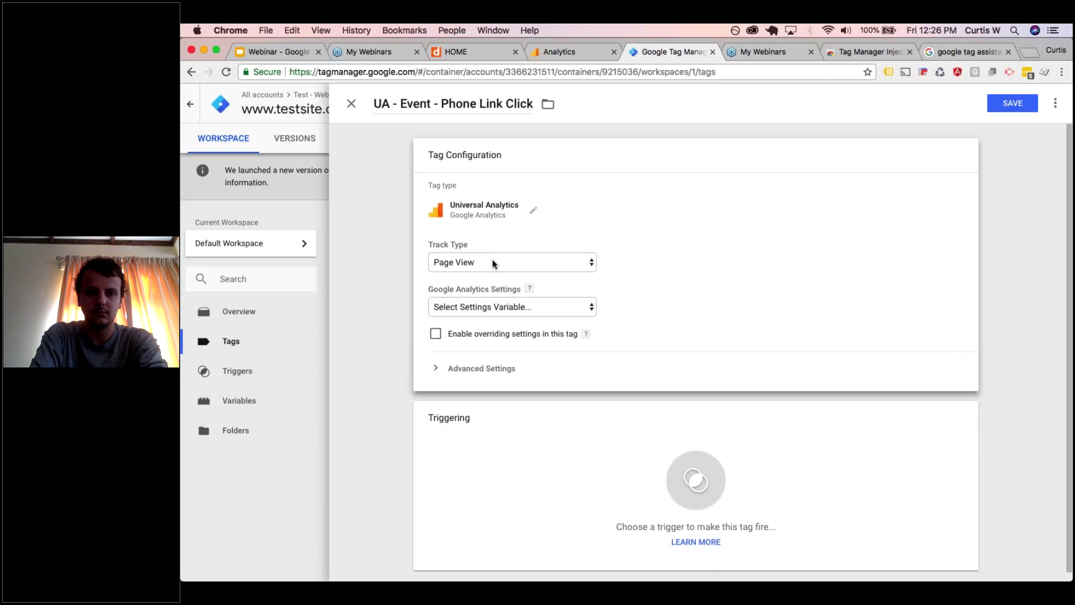
left_click(492, 261)
left_click(492, 274)
- Set Category 'Engagement', Action 'Phone link click' and Label {{Click URL}}
left_click(473, 321)
type("Eng")
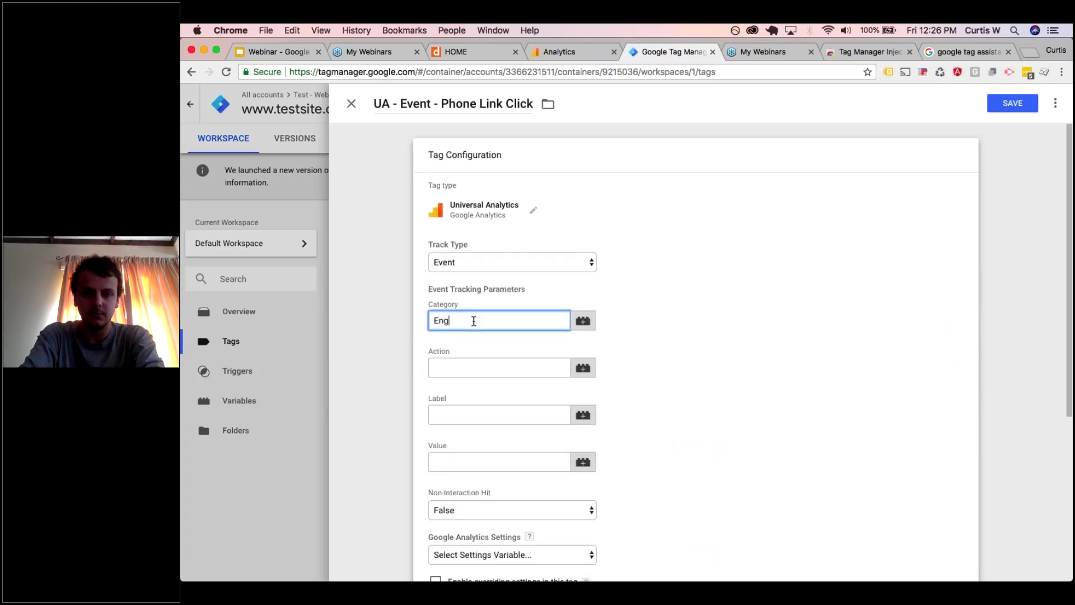
type("agement")
key("Tab")
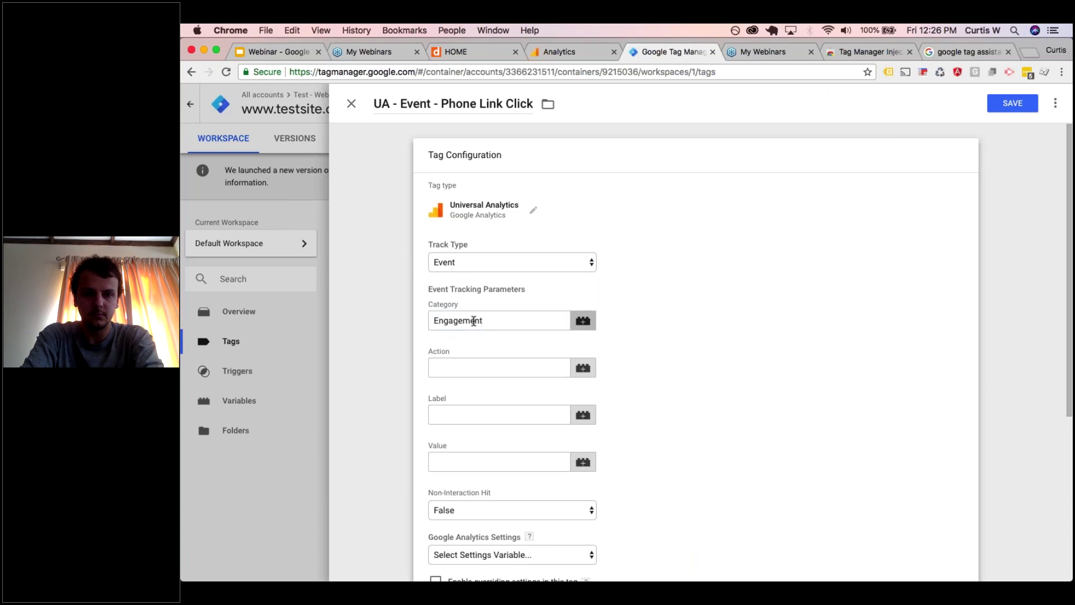
key("Tab")
type("Phone ")
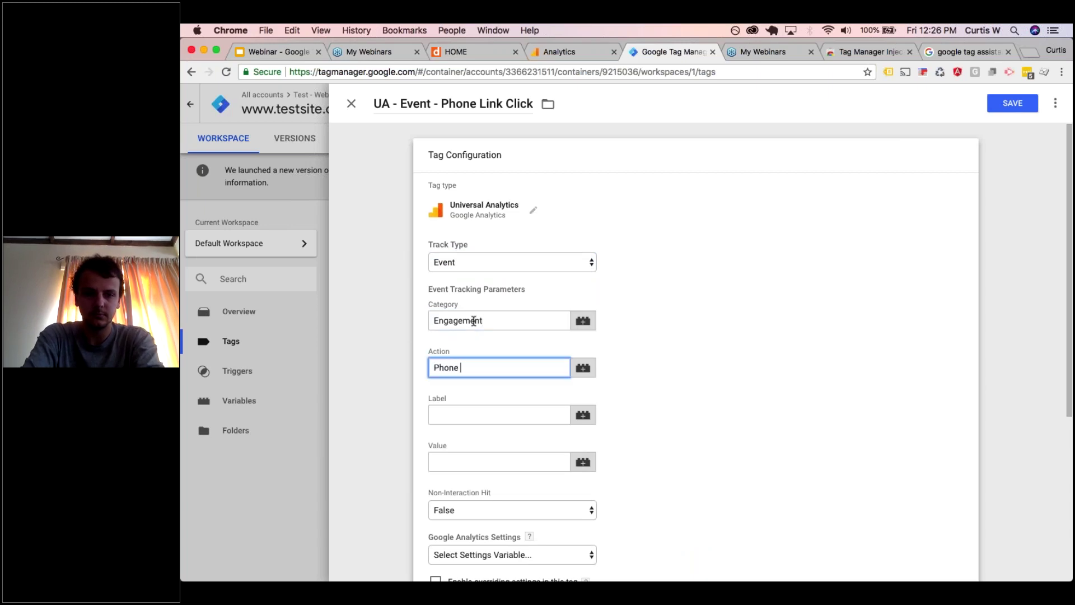
type("link click")
key("Tab")
key("Tab")
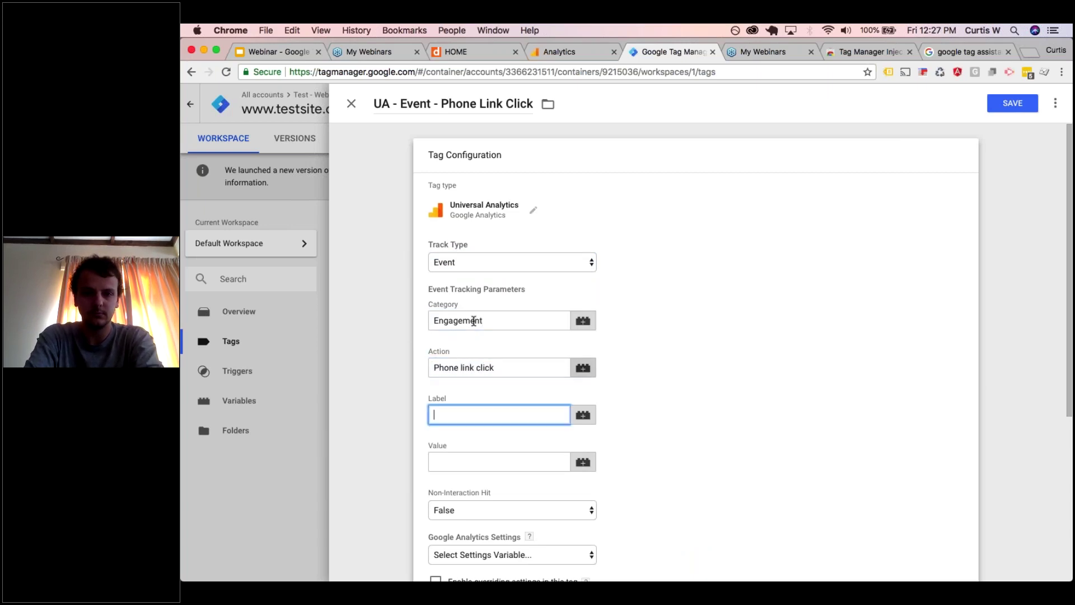
type("{{C")
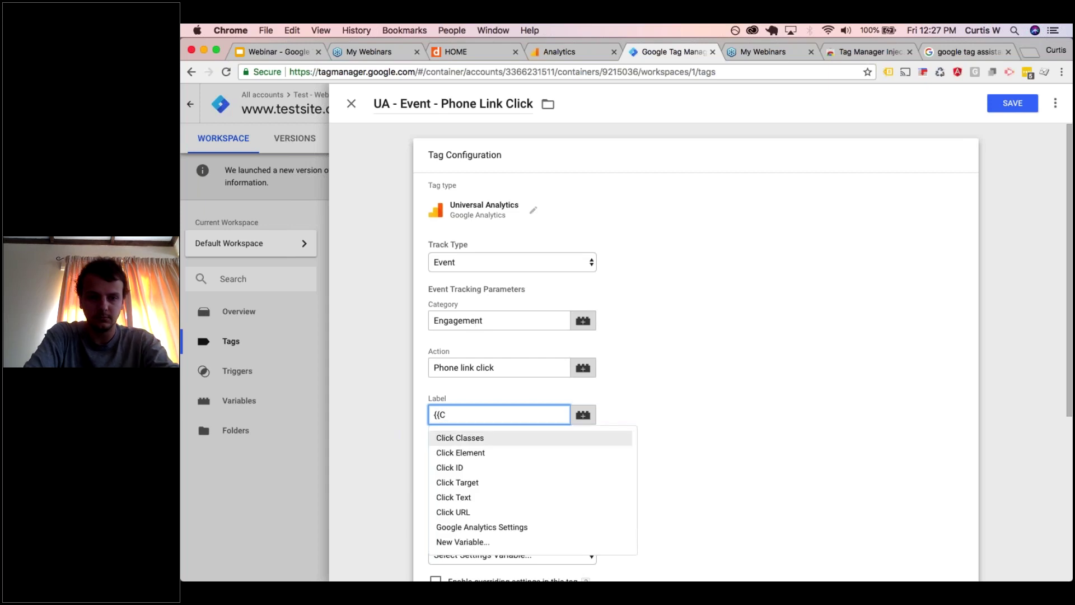
left_click(454, 512)
- Fire the tag on the Phone Link Click trigger with the Google Analytics Settings variable, and save
scroll(603, 374, "down", 5)
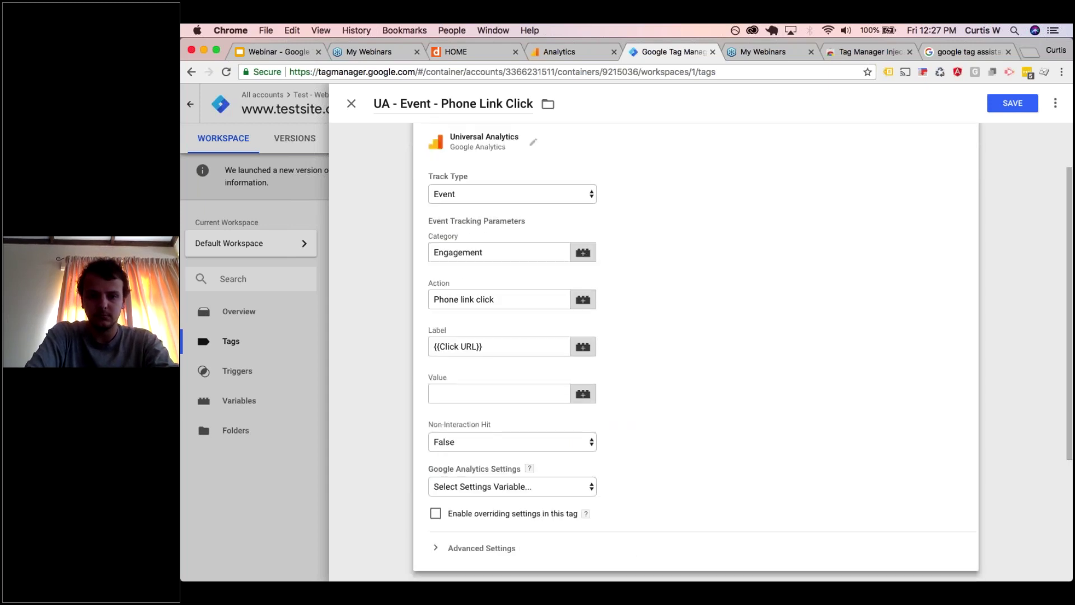
left_click(617, 431)
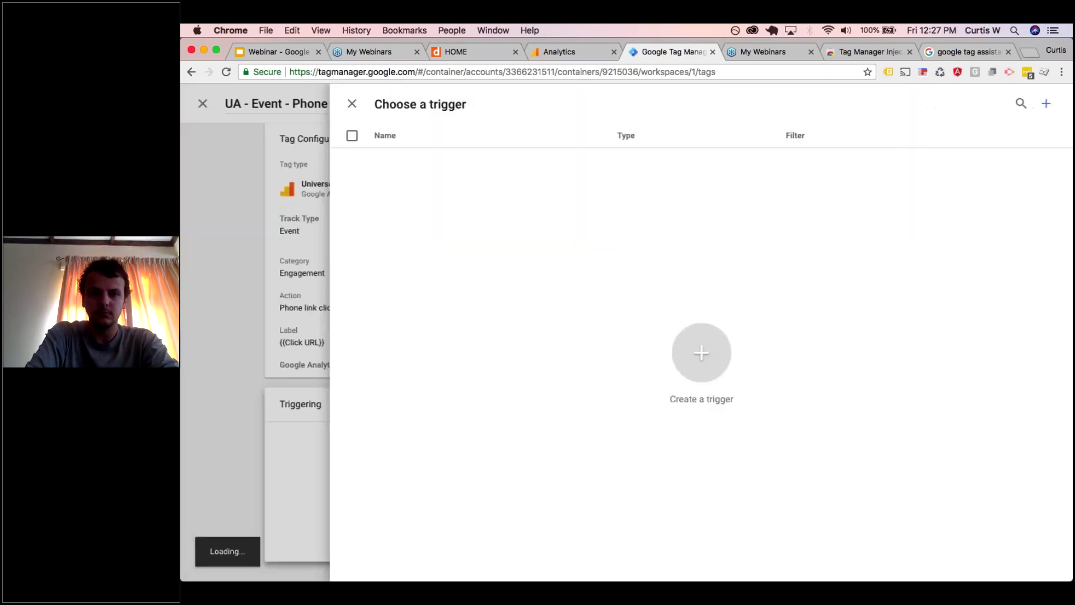
left_click(449, 185)
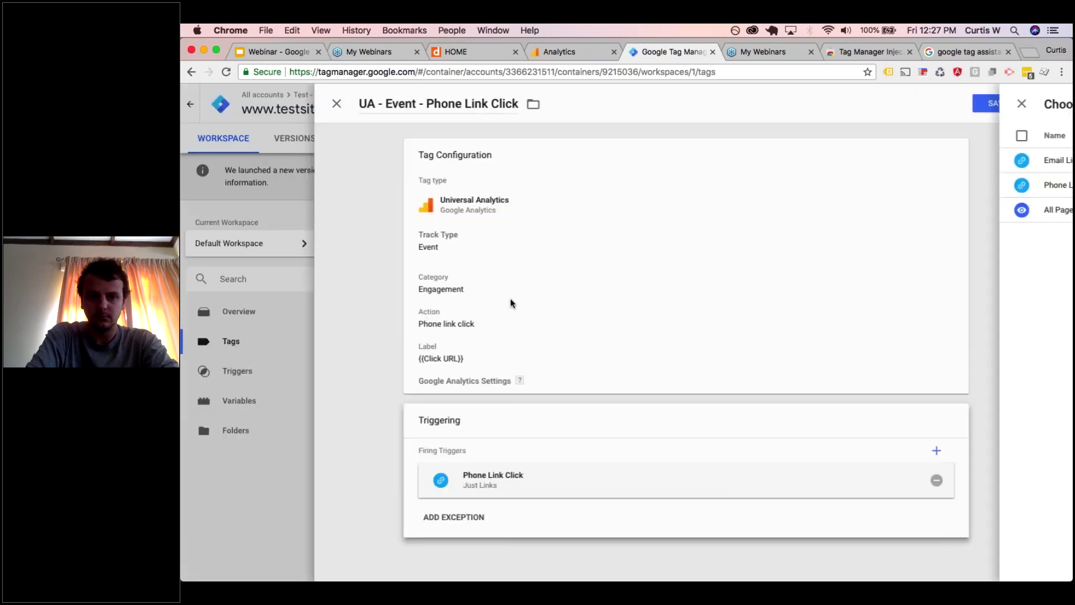
scroll(488, 443, "down", 3)
left_click(487, 442)
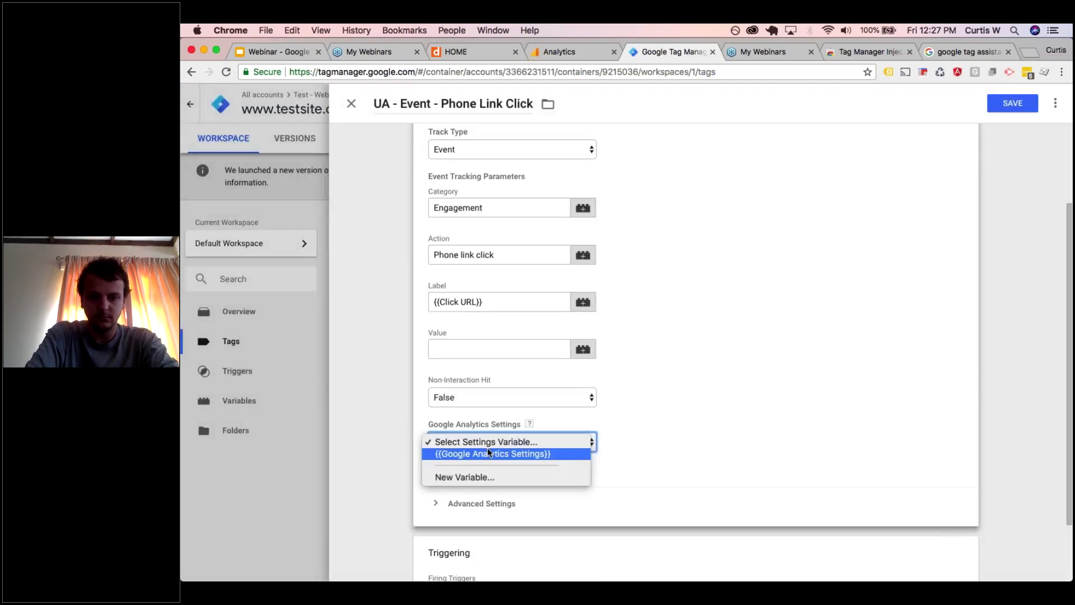
left_click(487, 454)
left_click(1006, 104)
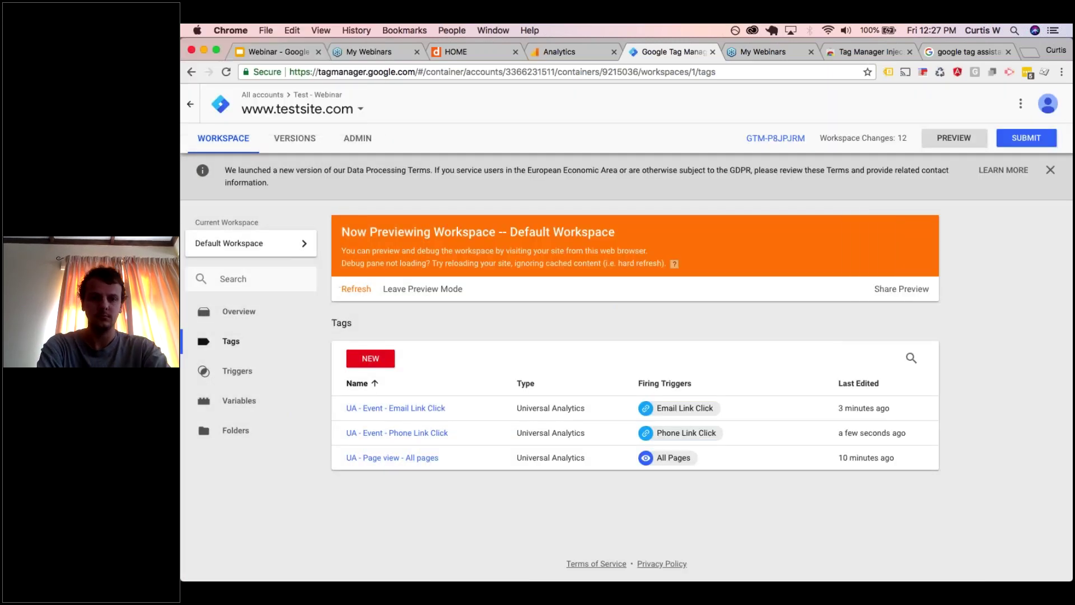
- Refresh the GTM preview and reload the test website
left_click(355, 289)
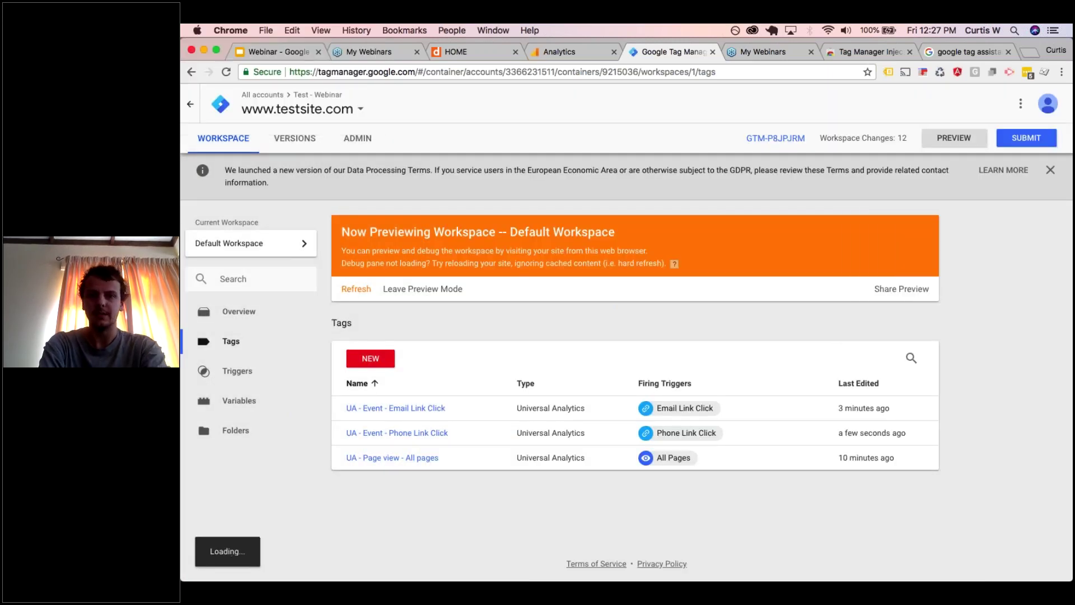
left_click(482, 49)
left_click(224, 73)
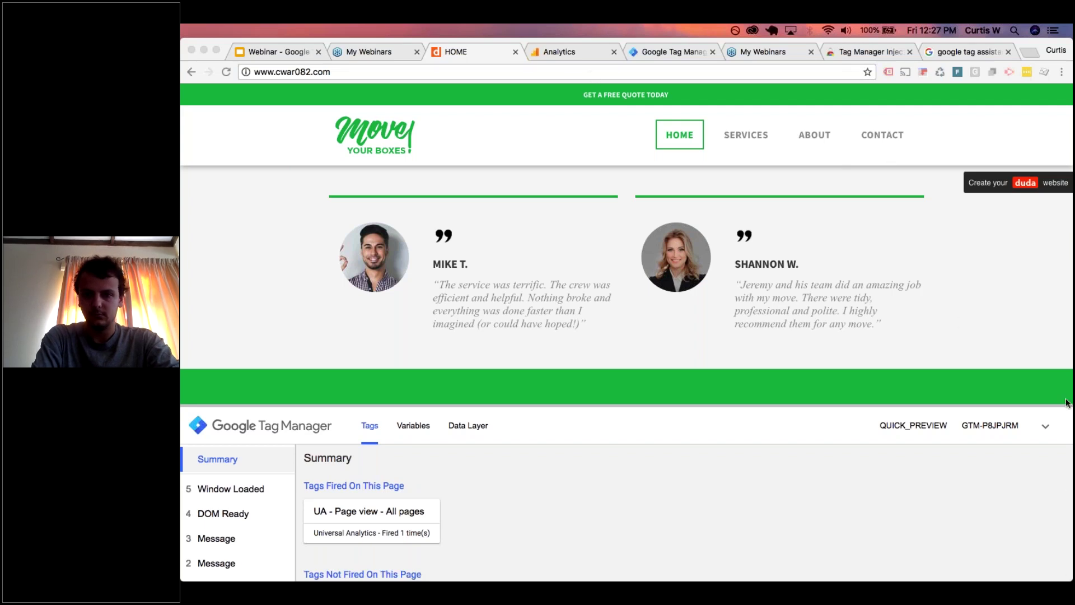
- Click the site's phone number link and check its gtm.linkClick event, where no tags fired
left_click(1046, 428)
left_click(1046, 429)
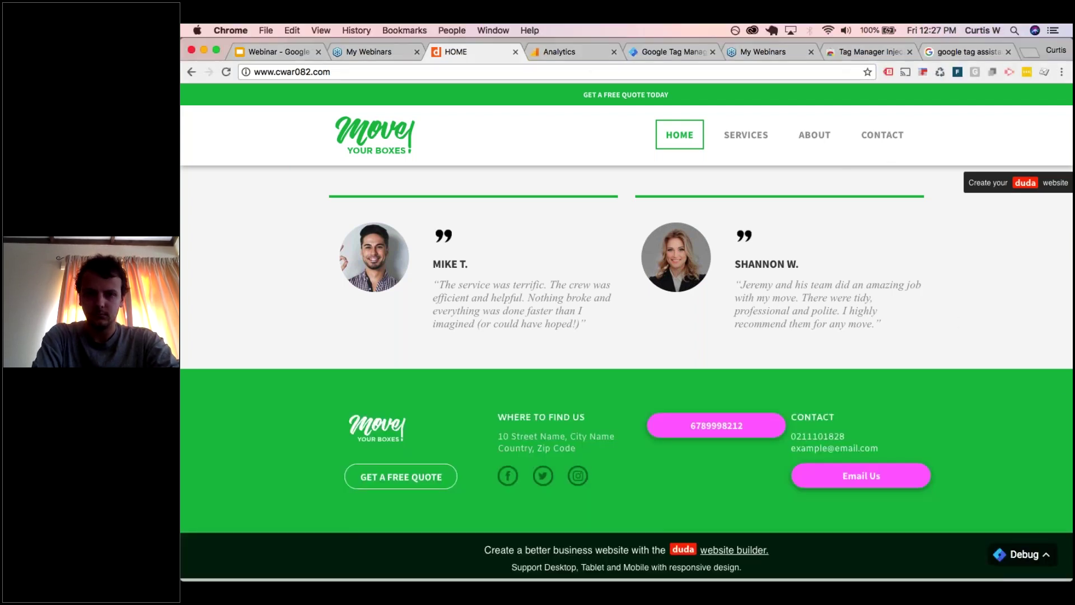
left_click(736, 434)
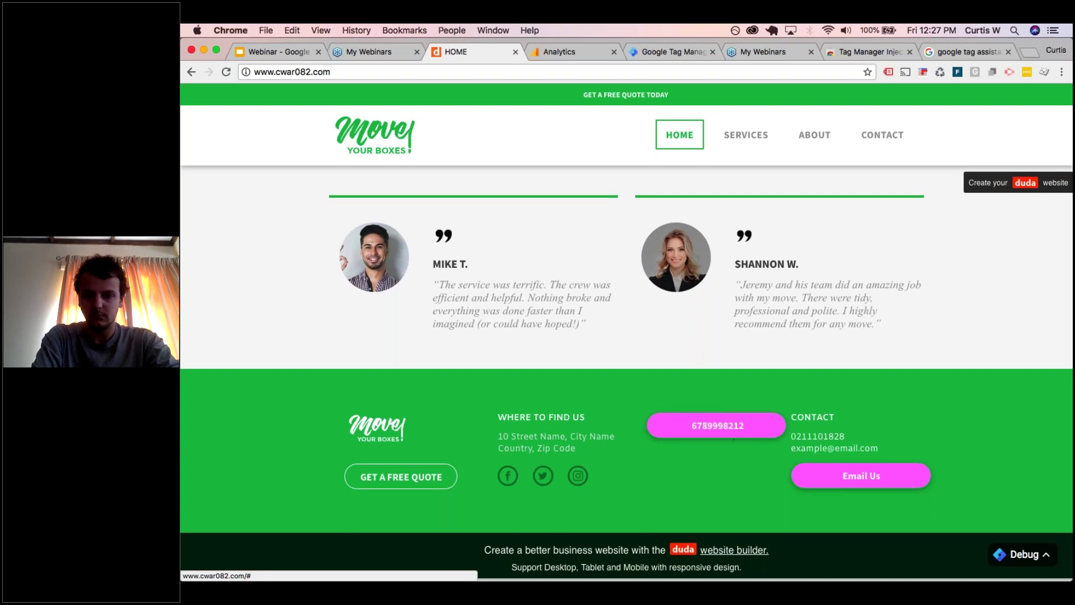
left_click(1022, 554)
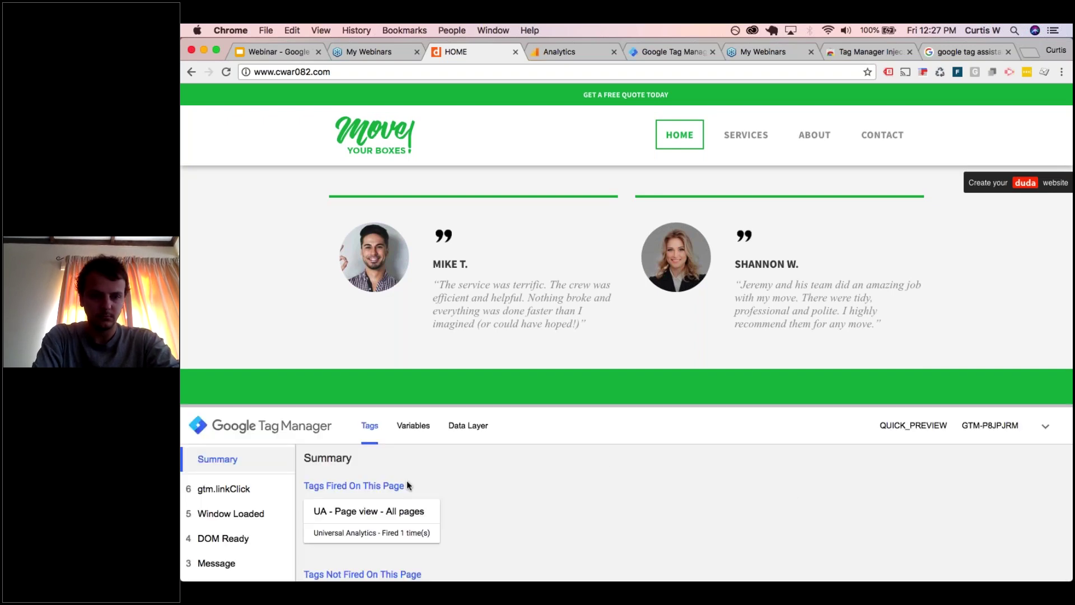
left_click(226, 488)
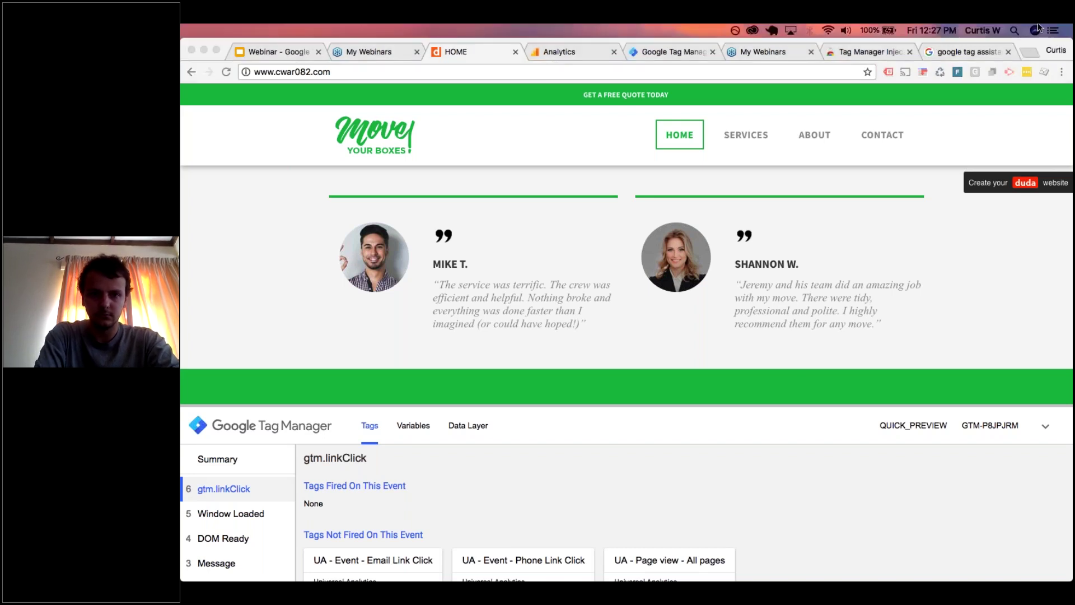
left_click(601, 376)
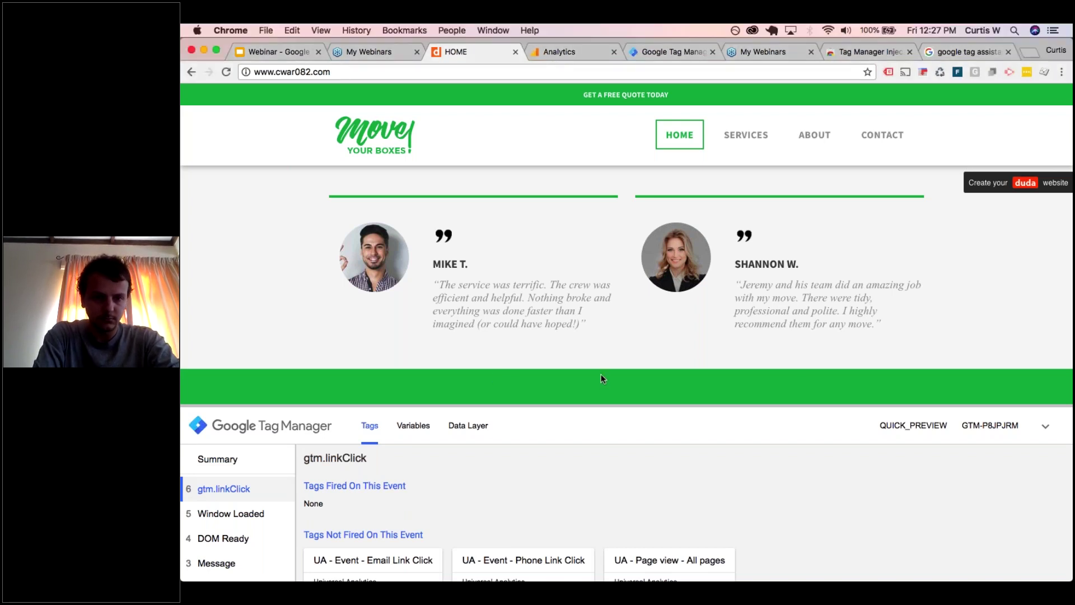
left_click_drag(600, 403, 646, 527)
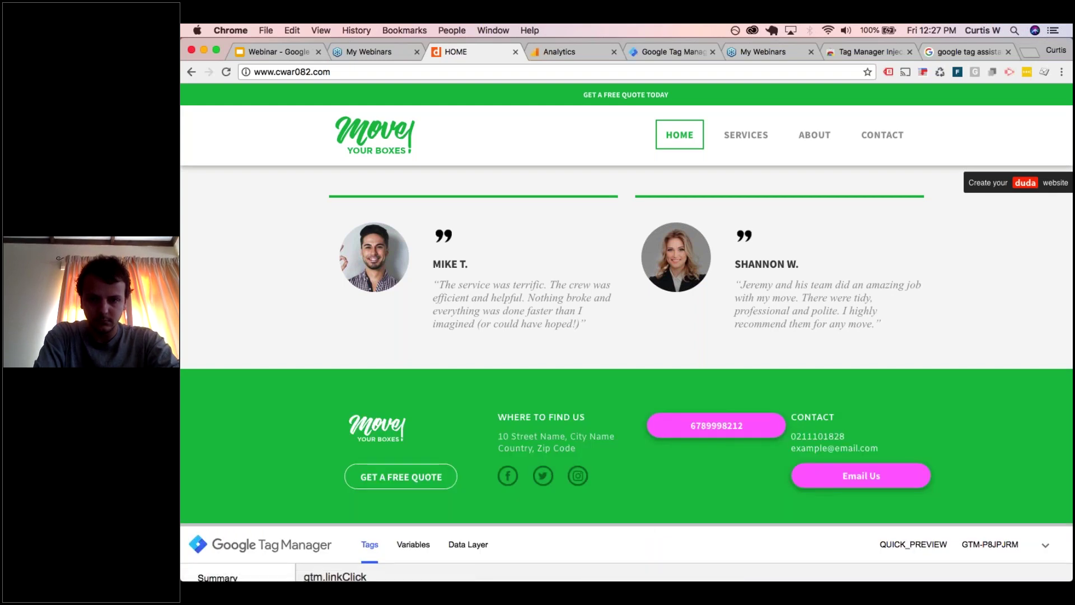
left_click_drag(691, 525, 690, 304)
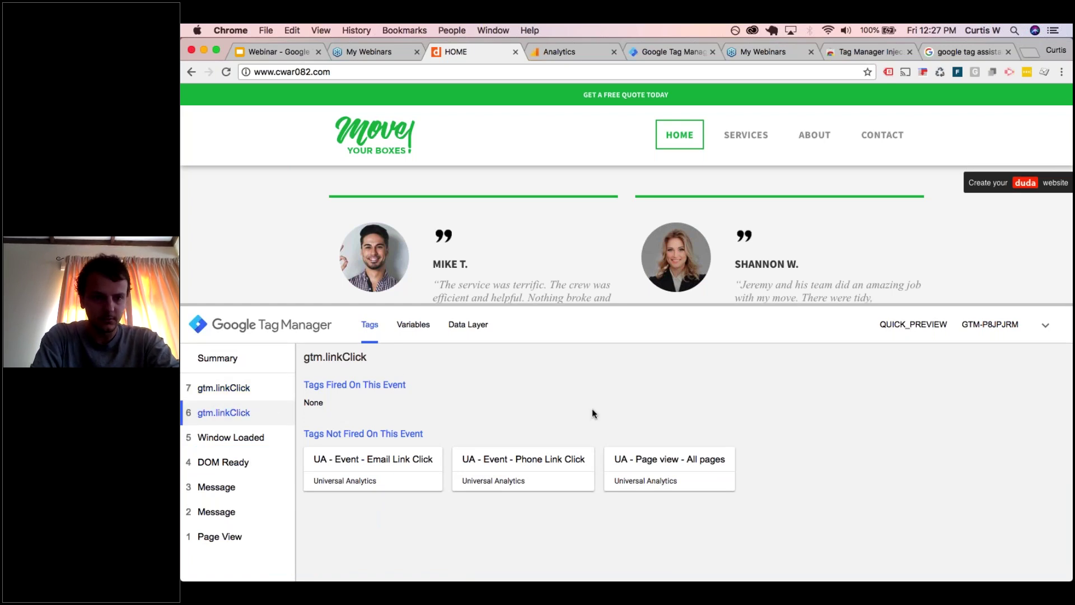
left_click(414, 325)
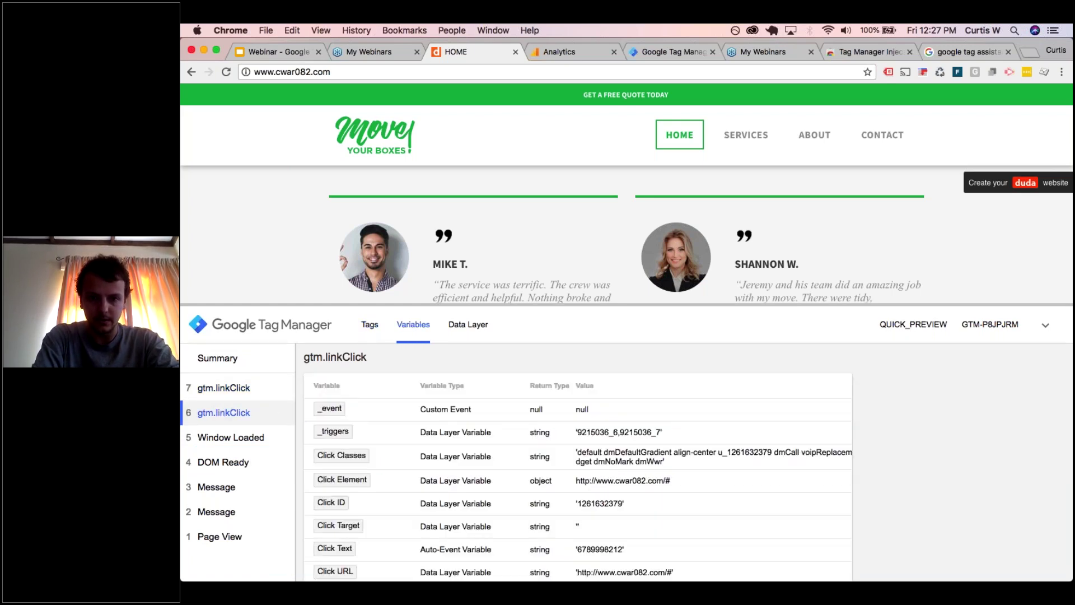
scroll(527, 461, "down", 3)
scroll(527, 461, "down", 1)
scroll(527, 461, "up", 2)
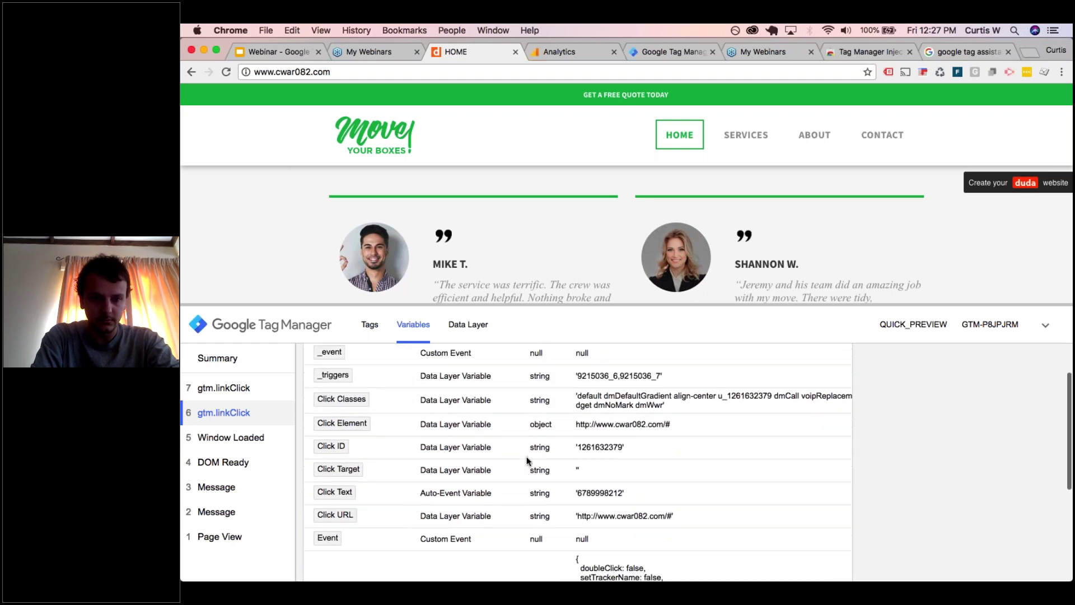
scroll(526, 461, "down", 2)
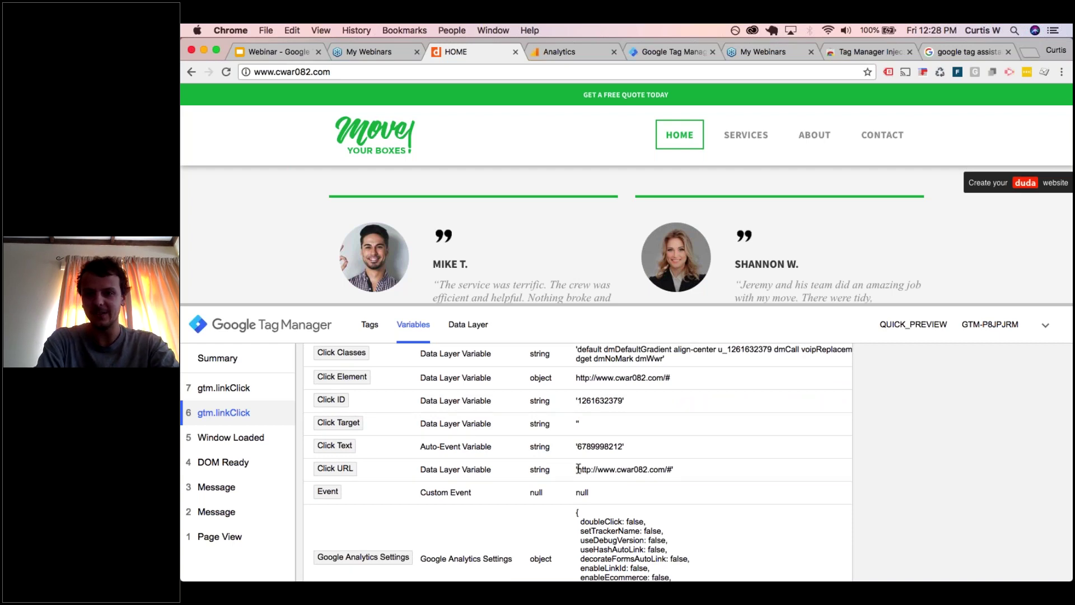
- Drag the debug pane down until the site footer with the phone and Email Us links shows
left_click_drag(820, 304, 819, 312)
scroll(576, 465, "down", 2)
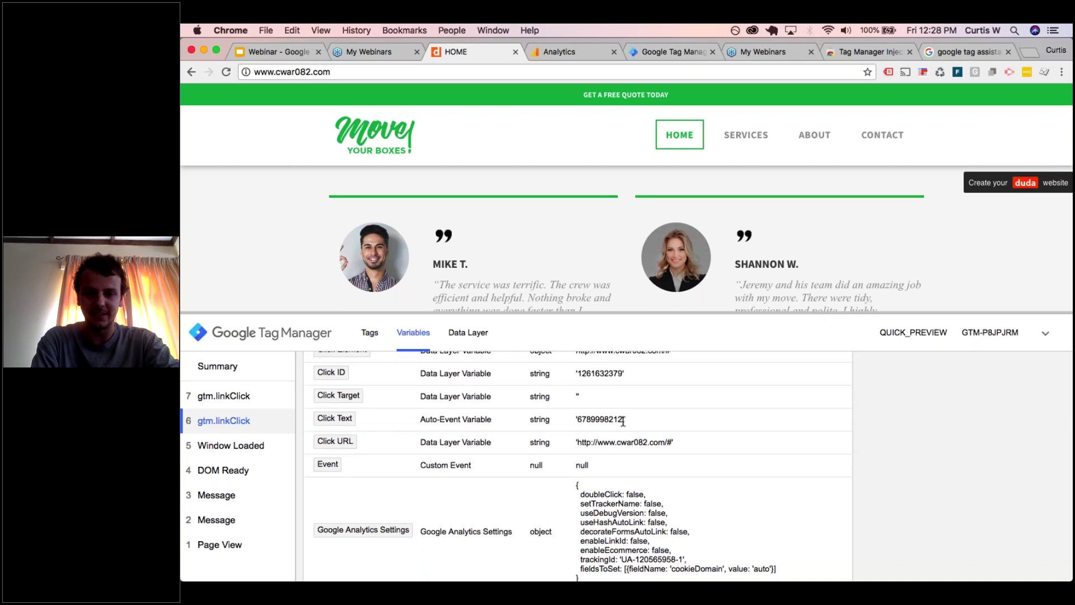
scroll(624, 421, "down", 5)
scroll(624, 421, "up", 5)
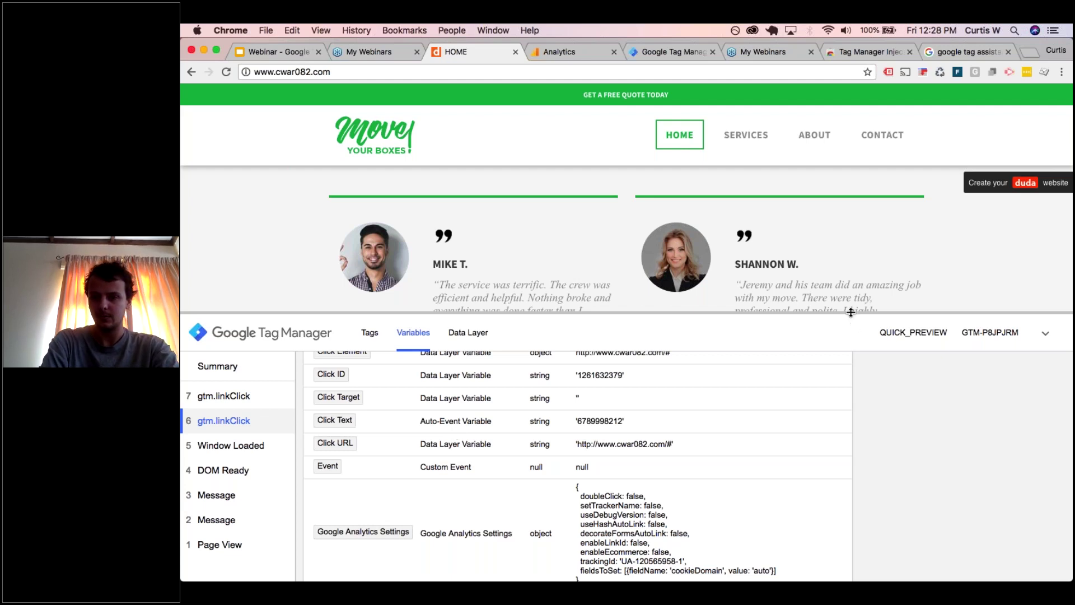
left_click_drag(851, 316, 851, 521)
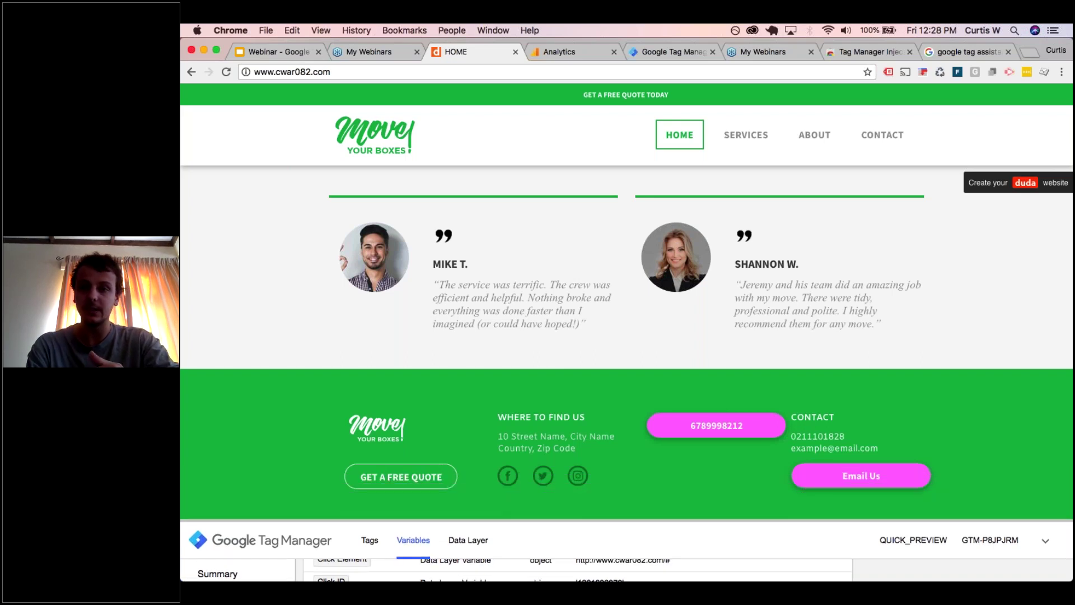
left_click(1032, 42)
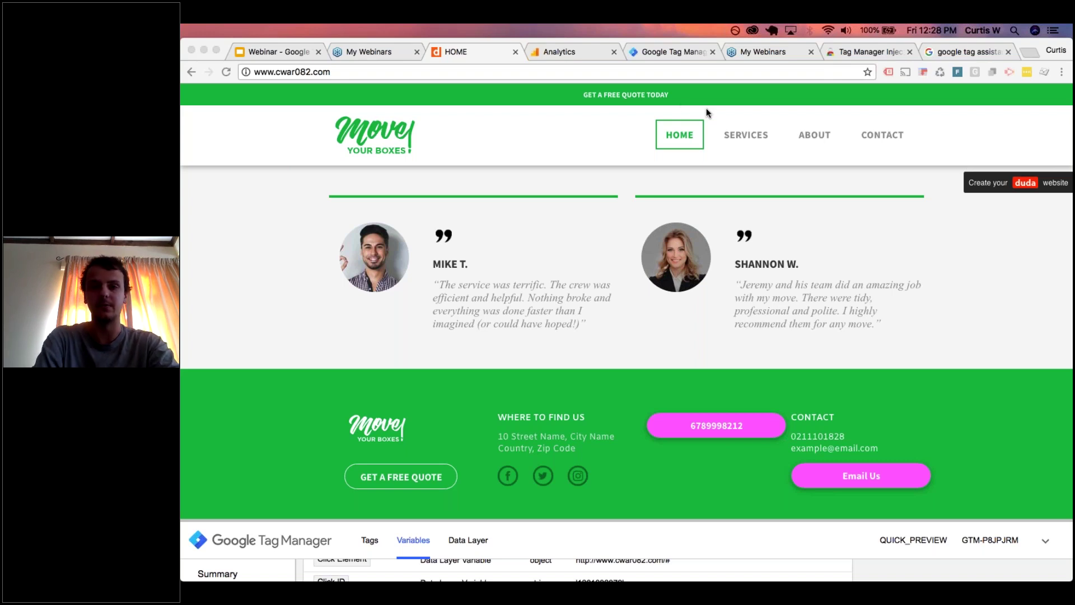
- Confirm the Engagement / Email link click event in Real-Time Events, then go to Admin
left_click(593, 53)
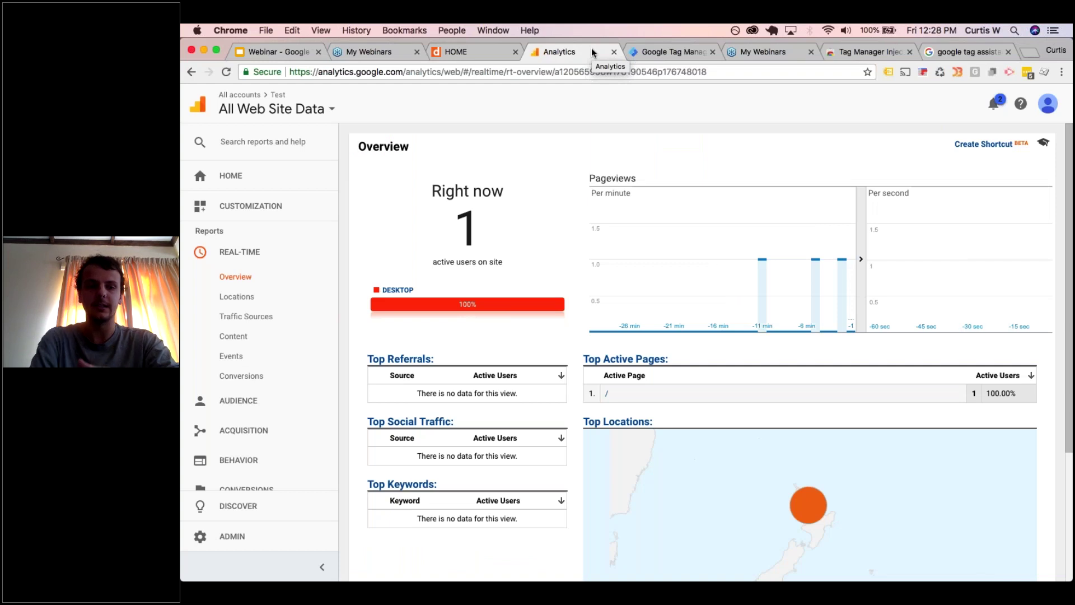
left_click(230, 357)
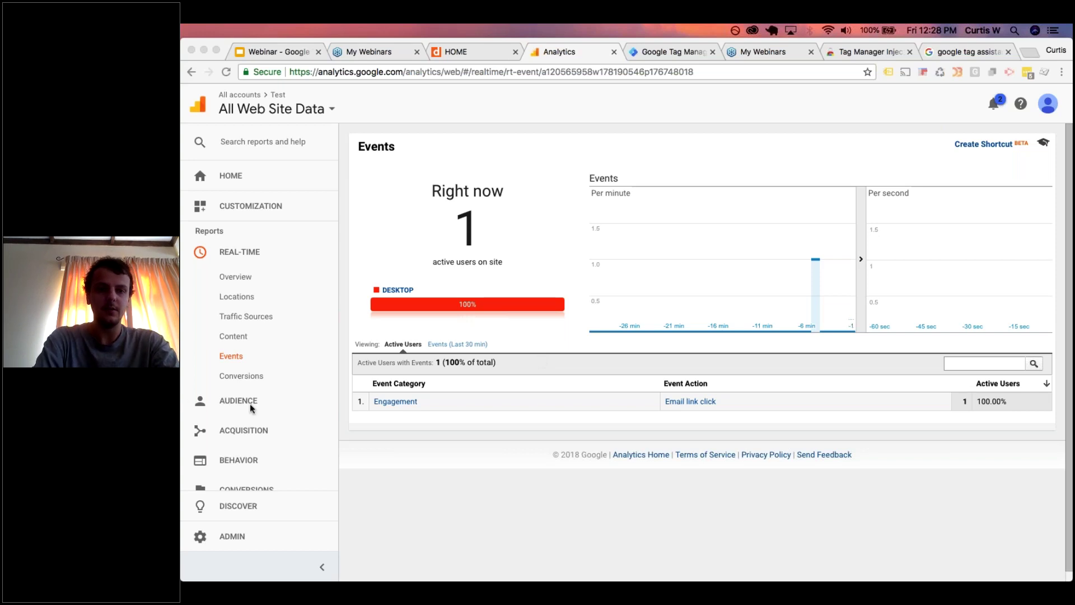
left_click(333, 323)
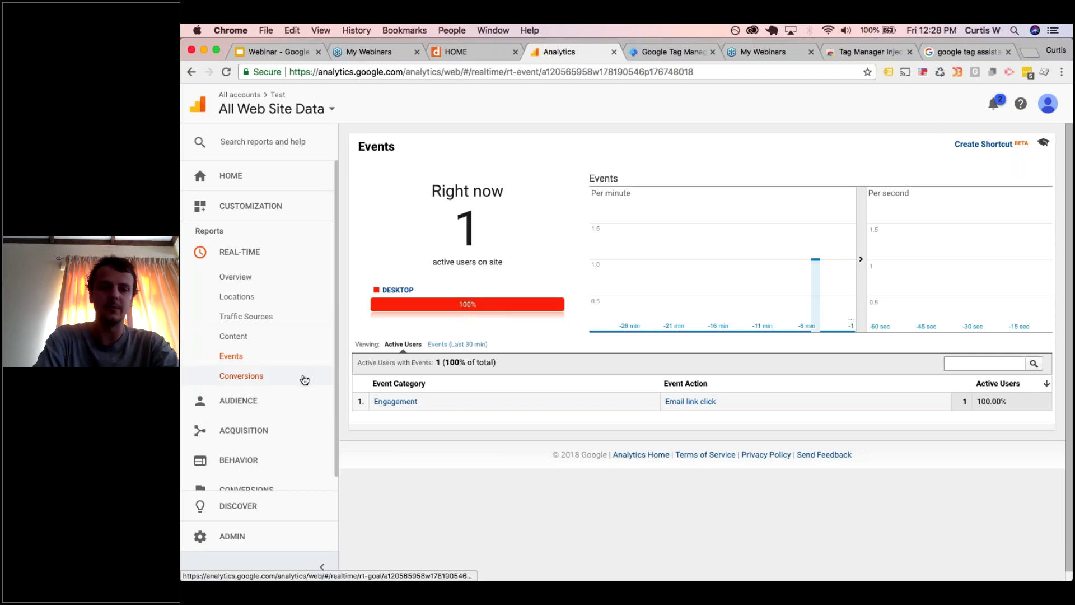
scroll(303, 379, "down", 2)
left_click(235, 539)
left_click(250, 514)
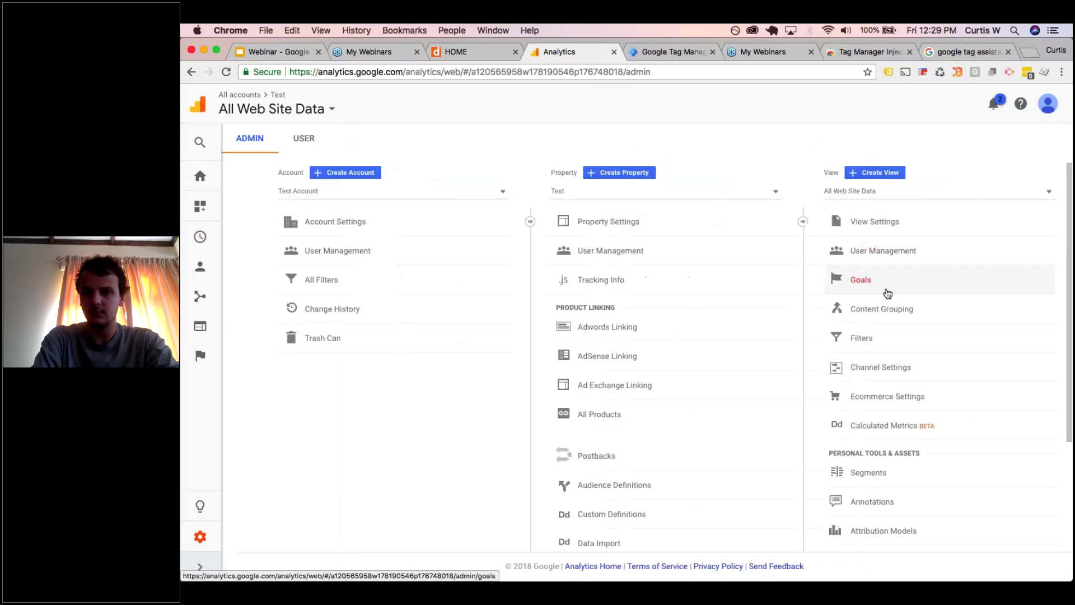
- Start a new Custom goal named 'Email Link Click' of type Event
left_click(860, 290)
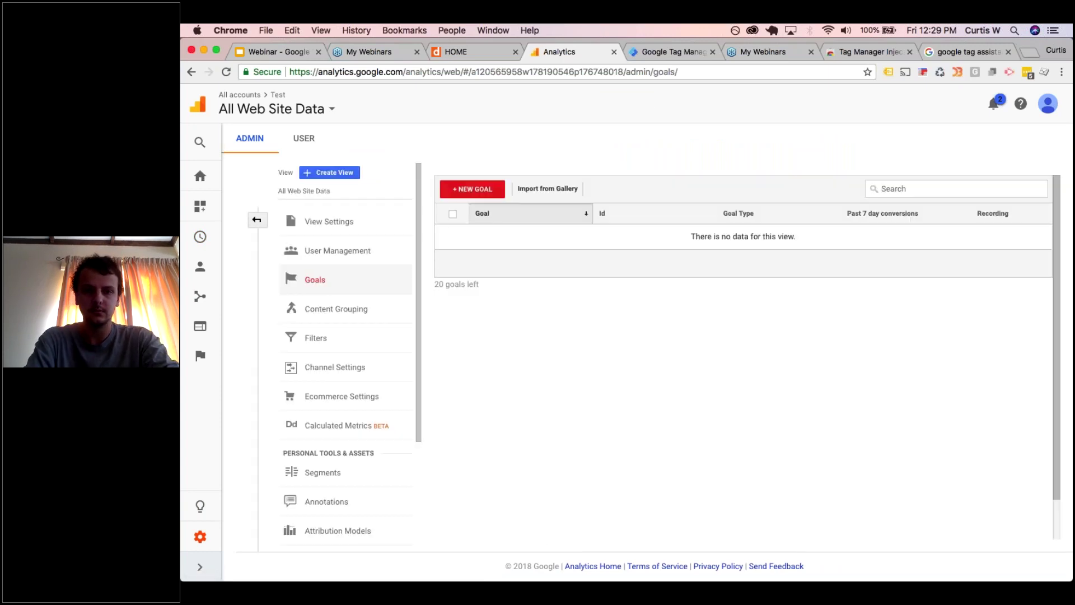
left_click(487, 195)
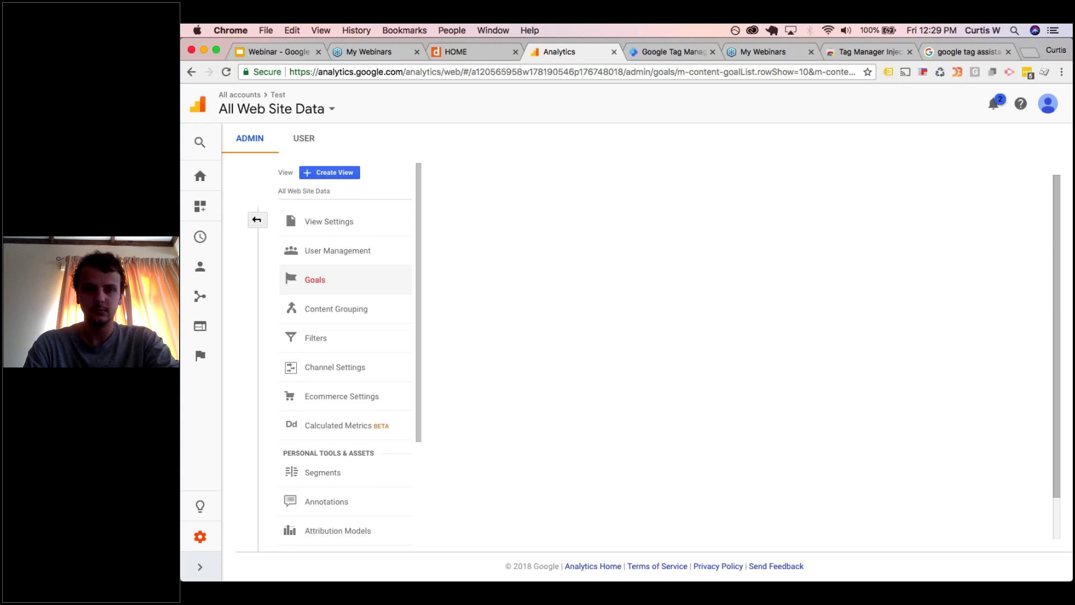
left_click(484, 288)
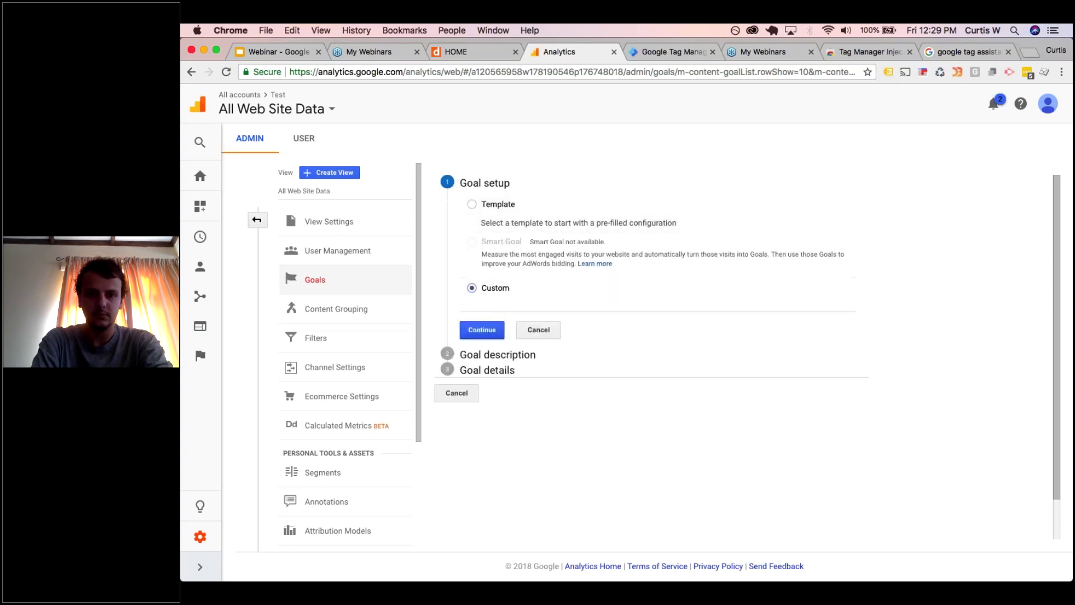
left_click(482, 330)
type("Email Link Click")
left_click(468, 386)
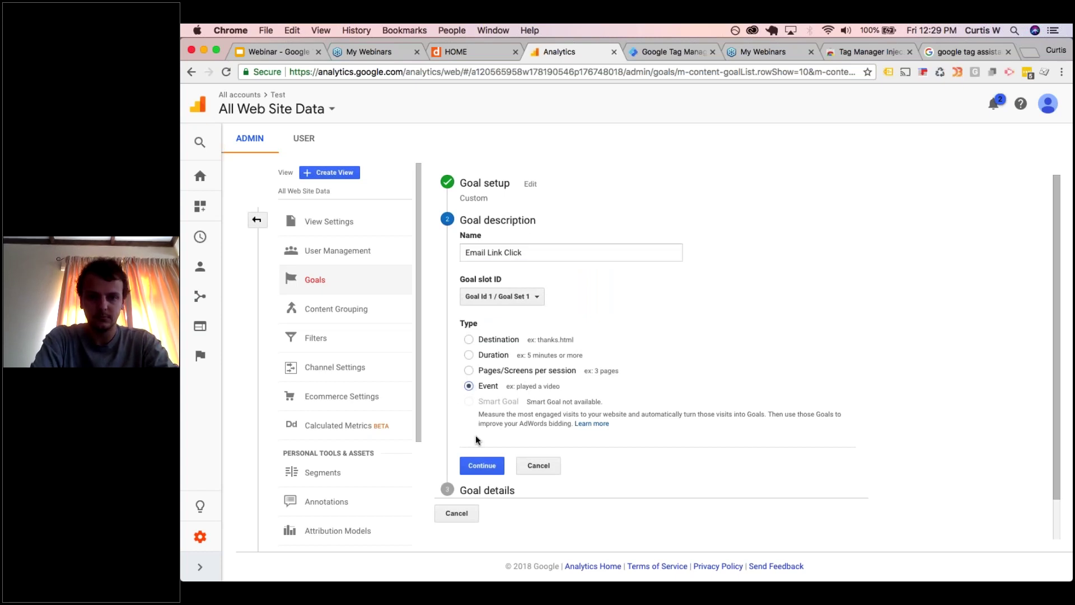
left_click(482, 465)
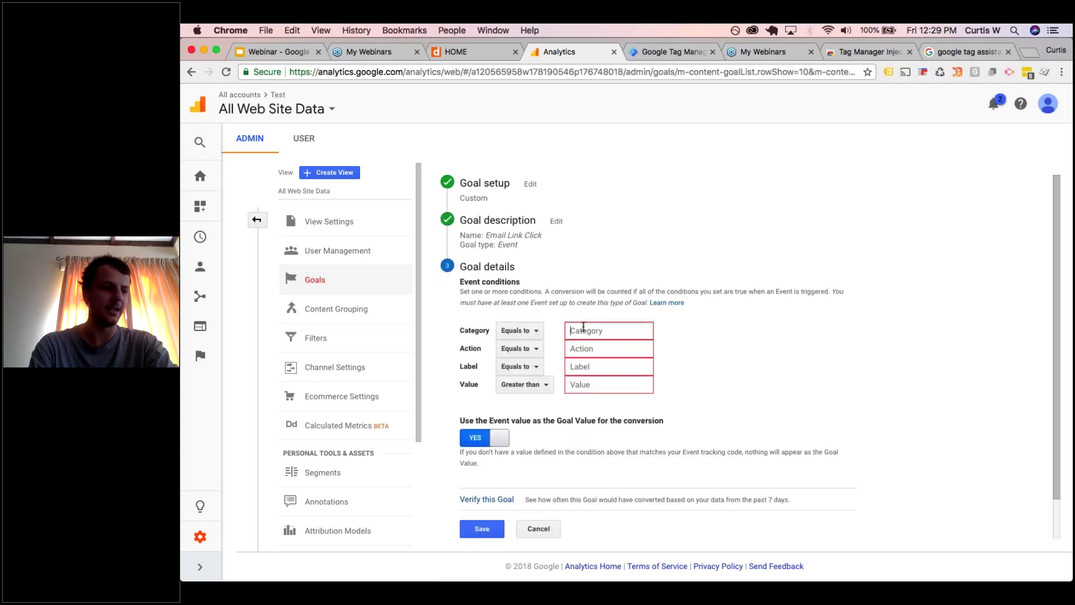
- Set conditions Category 'Engagement' and Action 'Email link click', save the goal, return to Admin
type("Engagement")
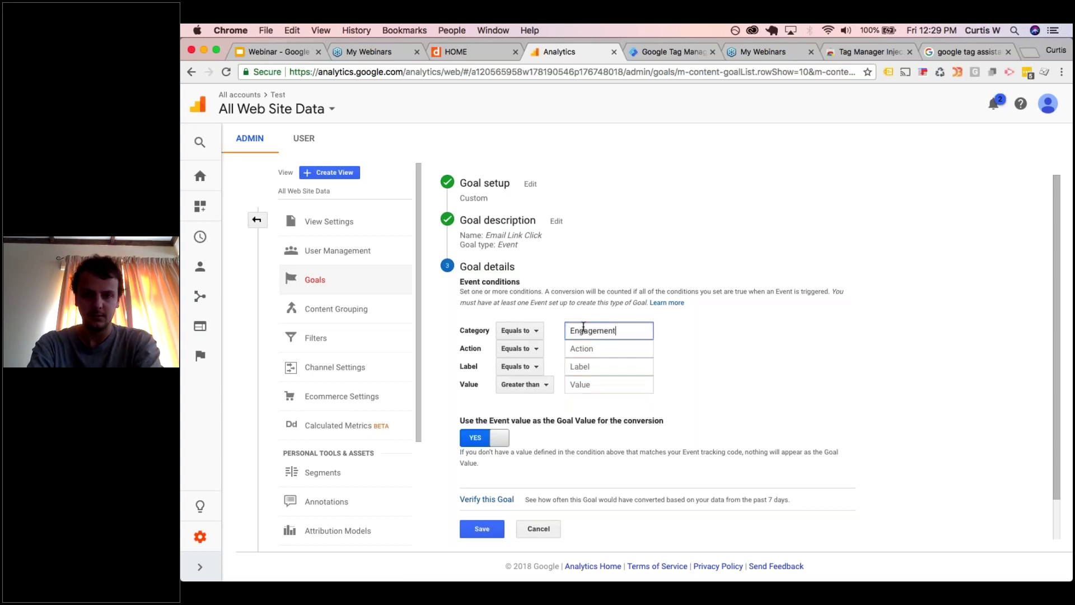
key("Tab")
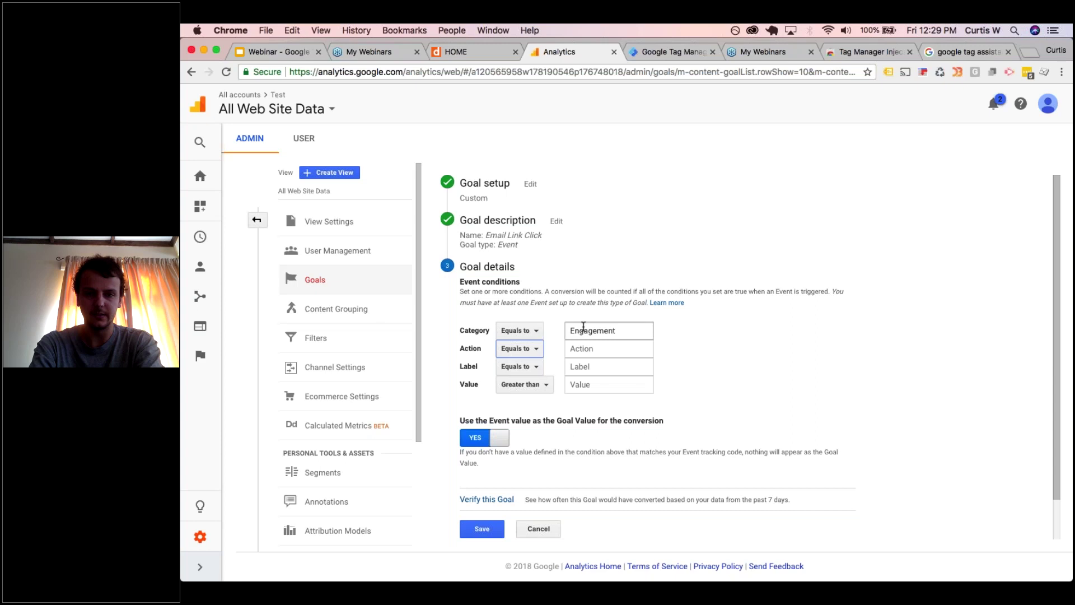
left_click(596, 345)
type("Email cl")
type("ick")
key("BackSpace")
key("BackSpace")
key("BackSpace")
key("BackSpace")
key("BackSpace")
key("BackSpace")
type("link click")
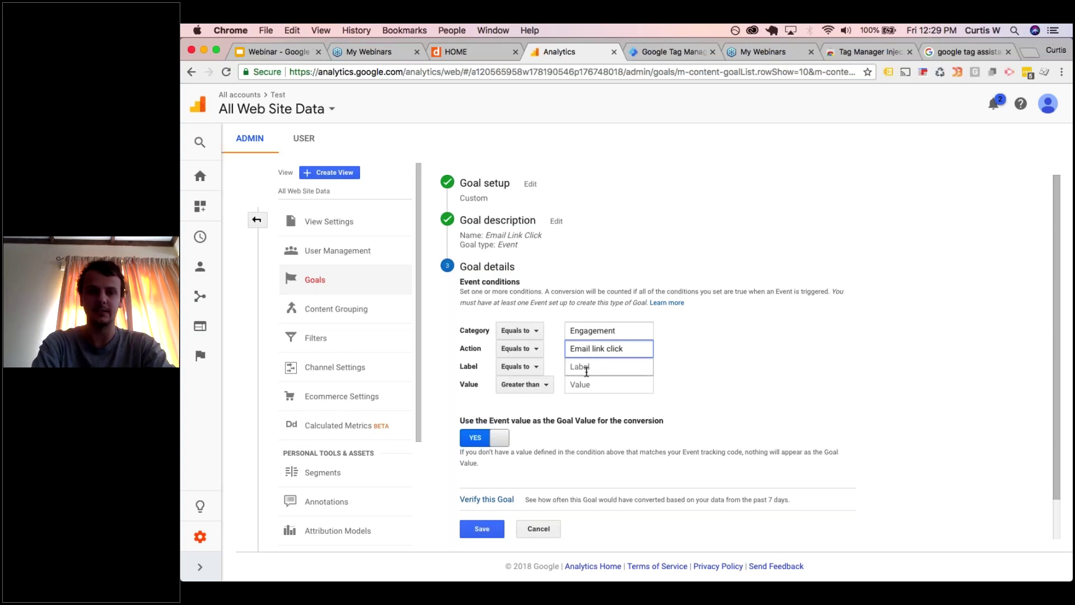
scroll(586, 371, "down", 1)
scroll(586, 372, "down", 3)
key("Return")
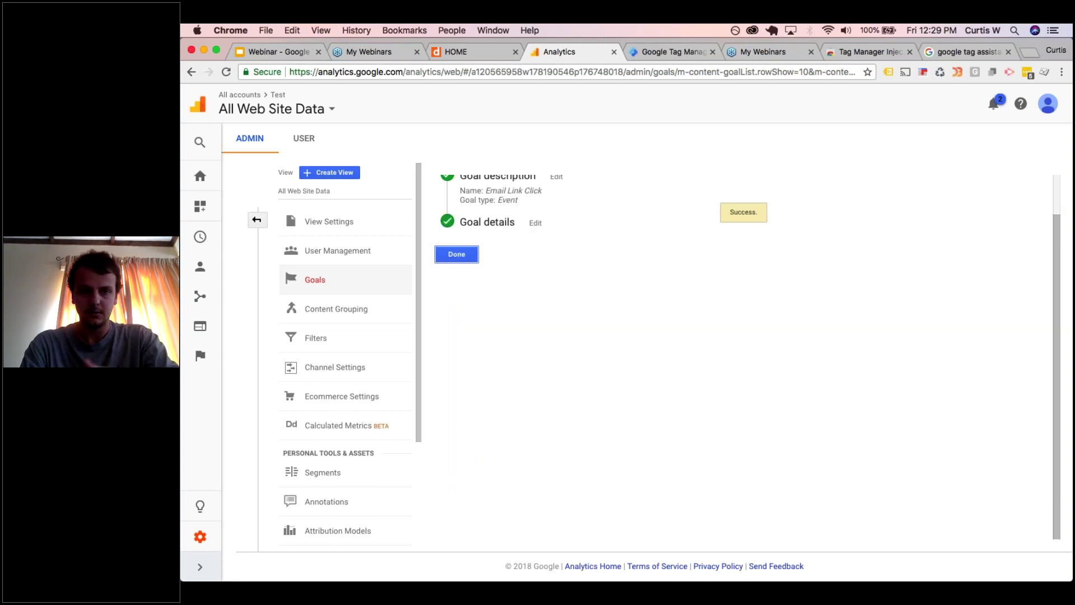
key("Return")
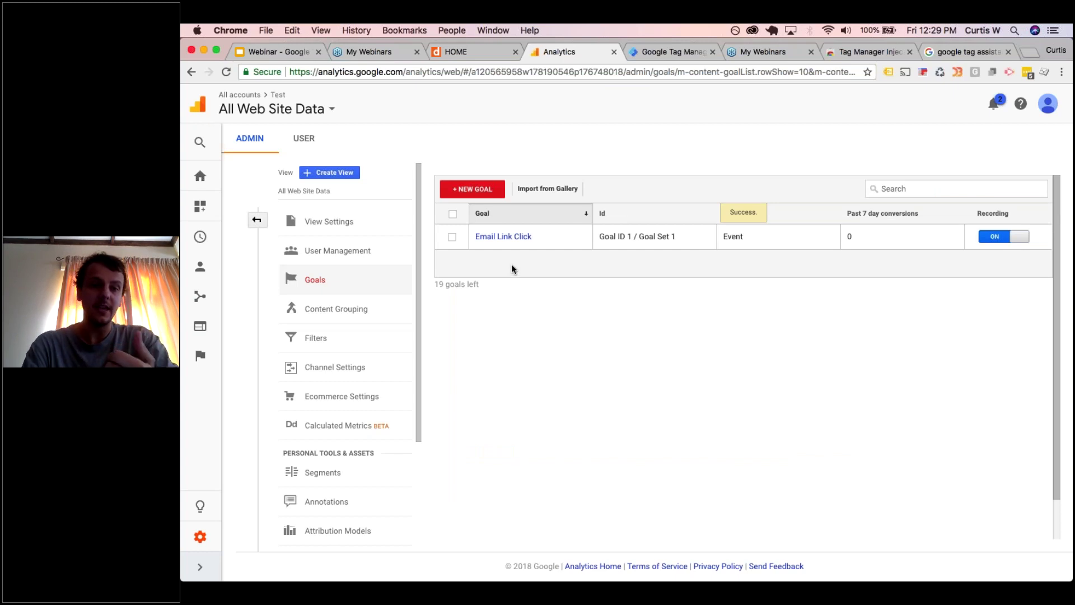
left_click(258, 220)
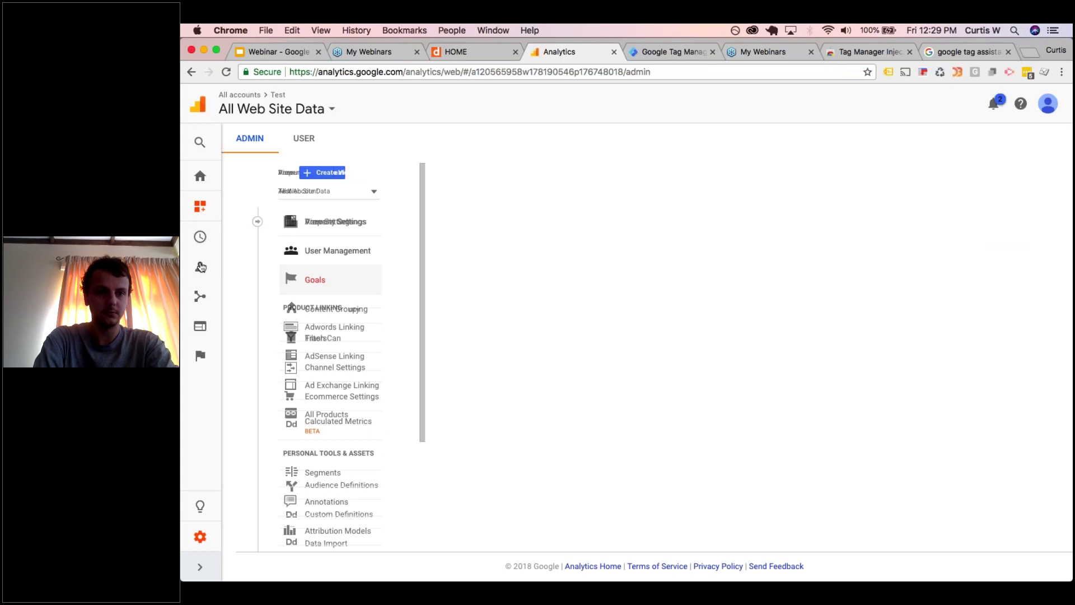
- Open the Acquisition Overview report showing the Goal 1 Email Link Click conversions
left_click(202, 297)
scroll(235, 426, "down", 5)
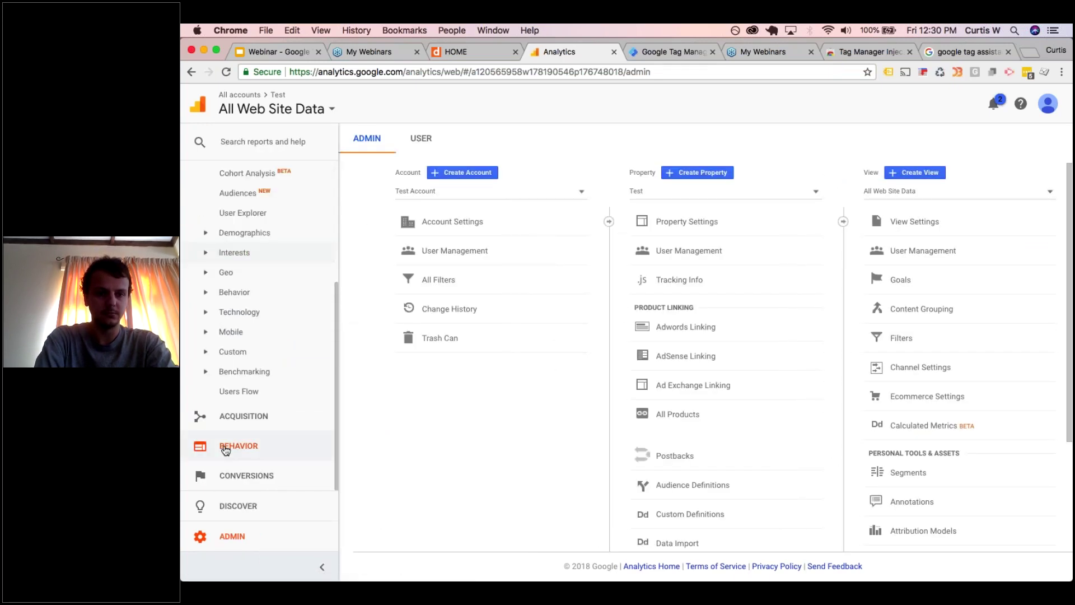
left_click(245, 418)
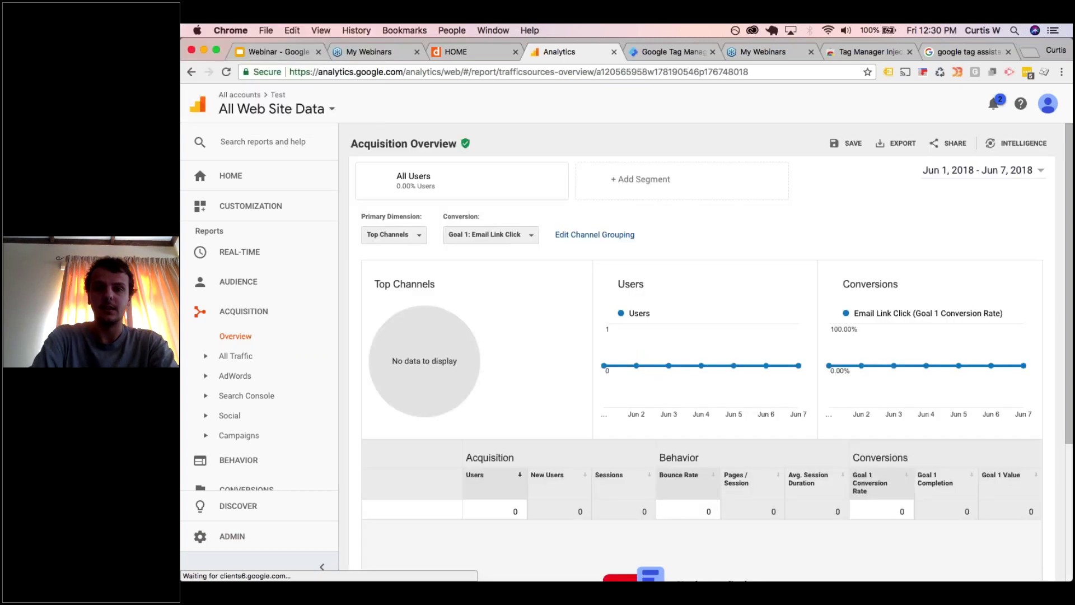
scroll(605, 291, "down", 3)
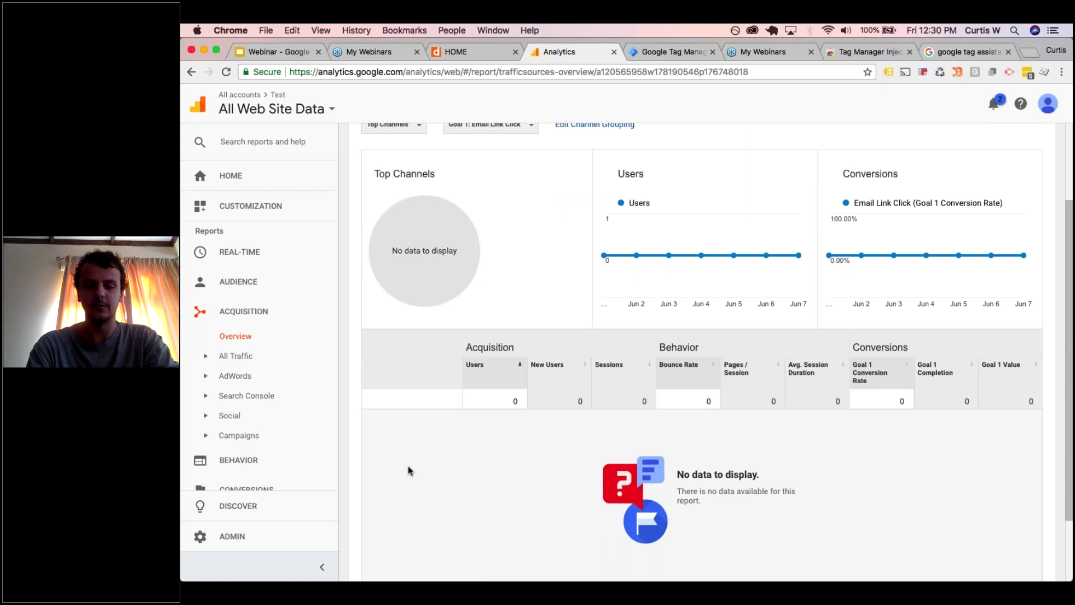
left_click(660, 54)
left_click(574, 53)
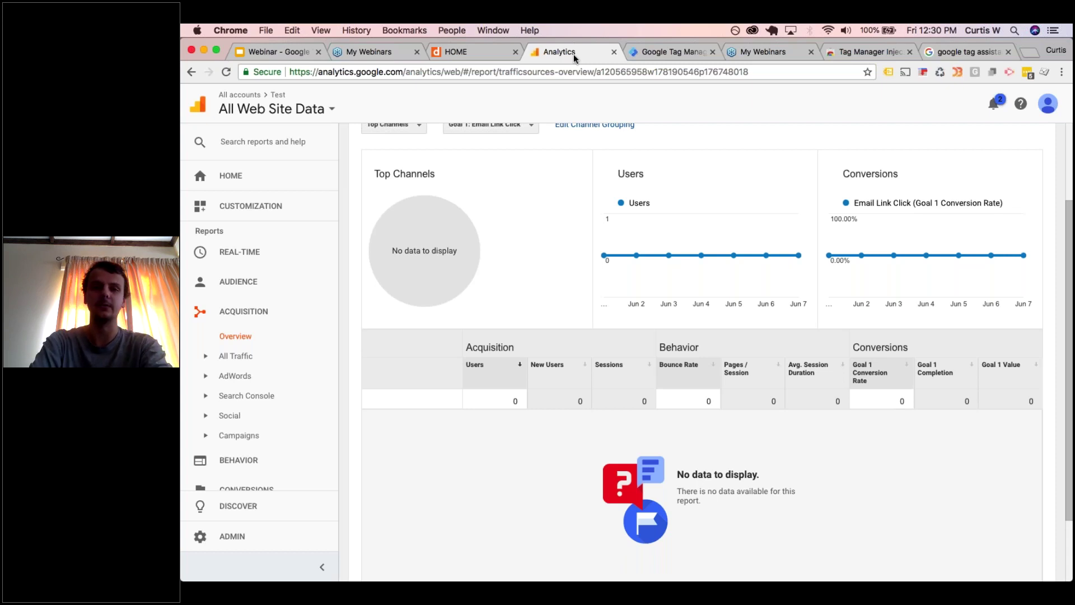
left_click(493, 56)
left_click(659, 53)
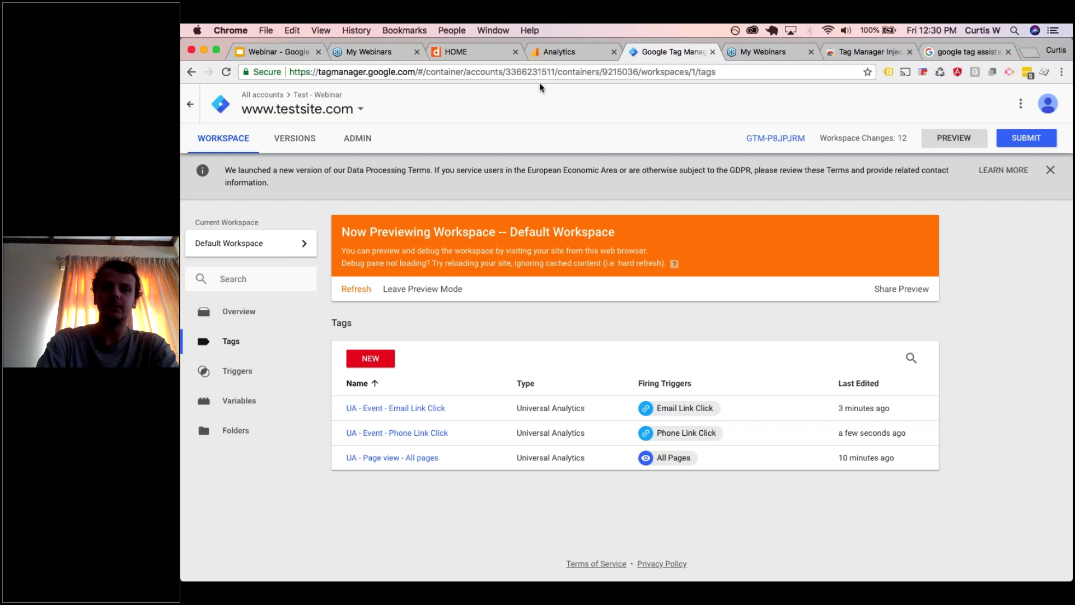
left_click(491, 49)
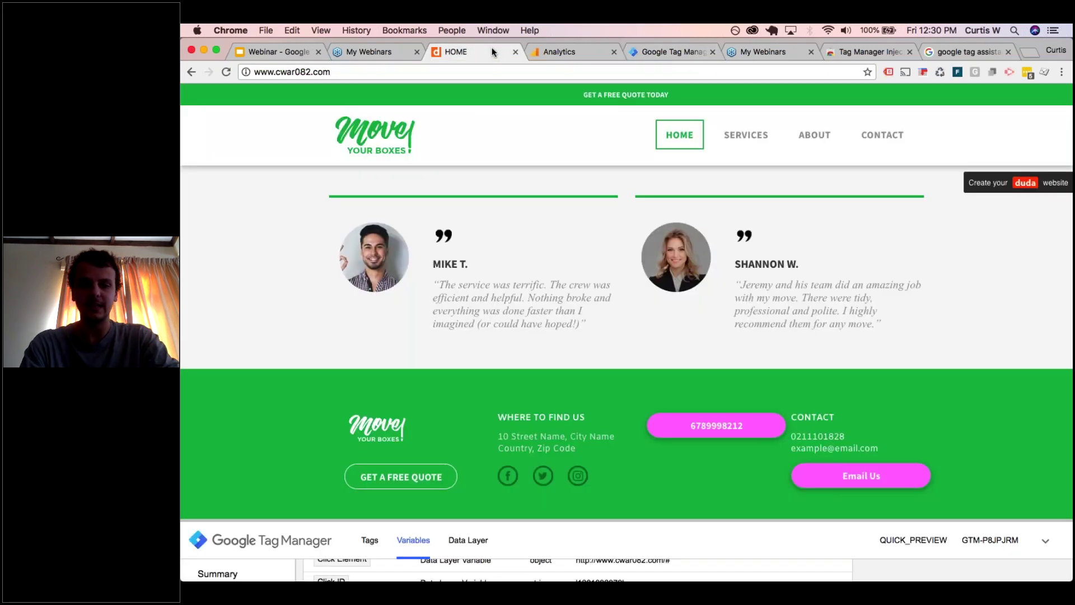
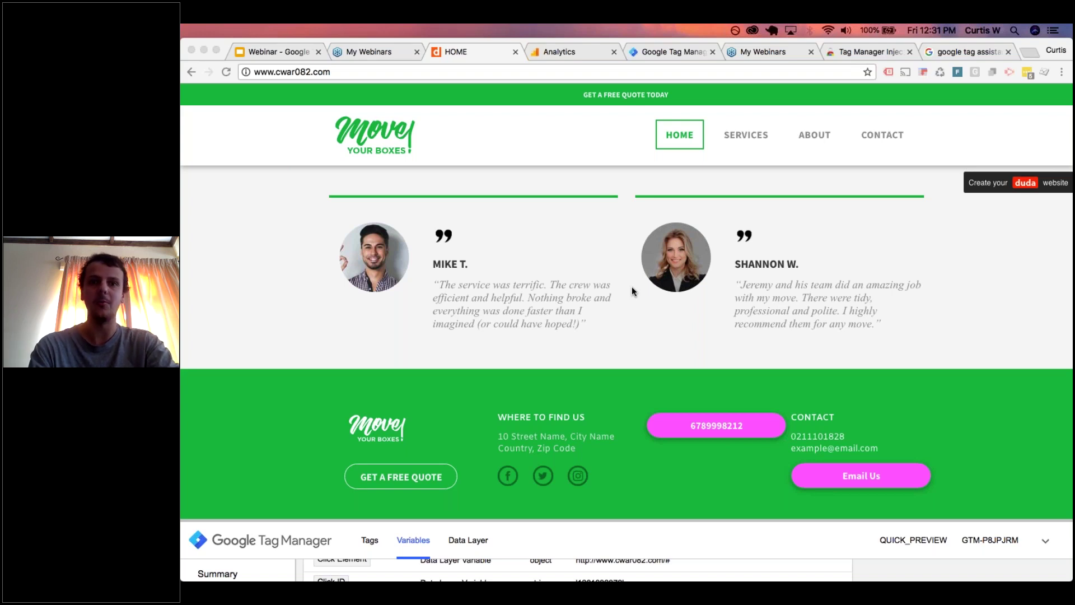
- Start a new tag in the GTM workspace and set its tag type to Custom HTML
left_click(680, 50)
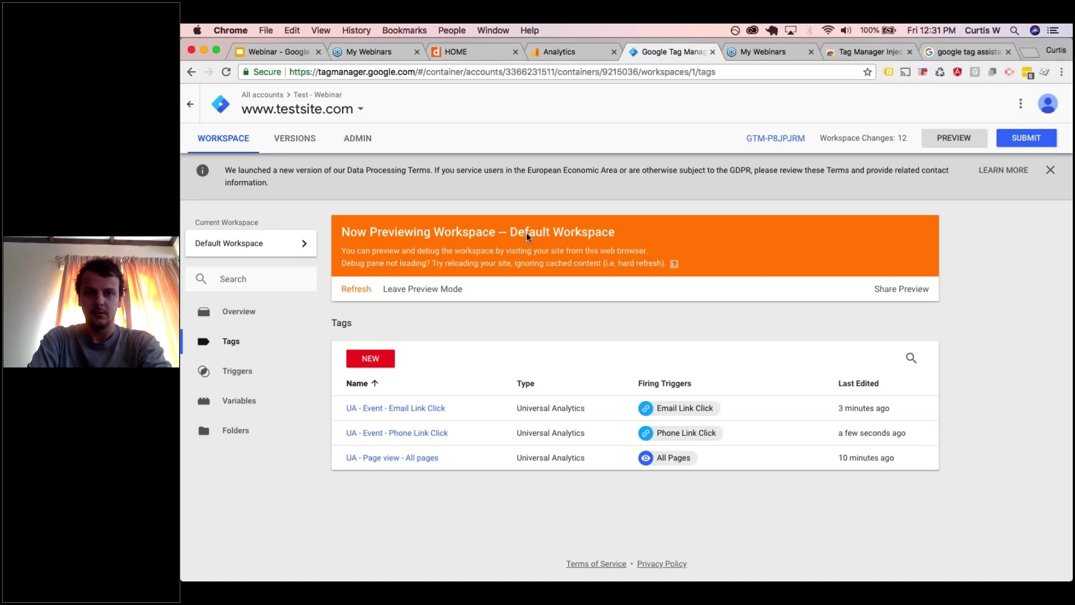
left_click(371, 359)
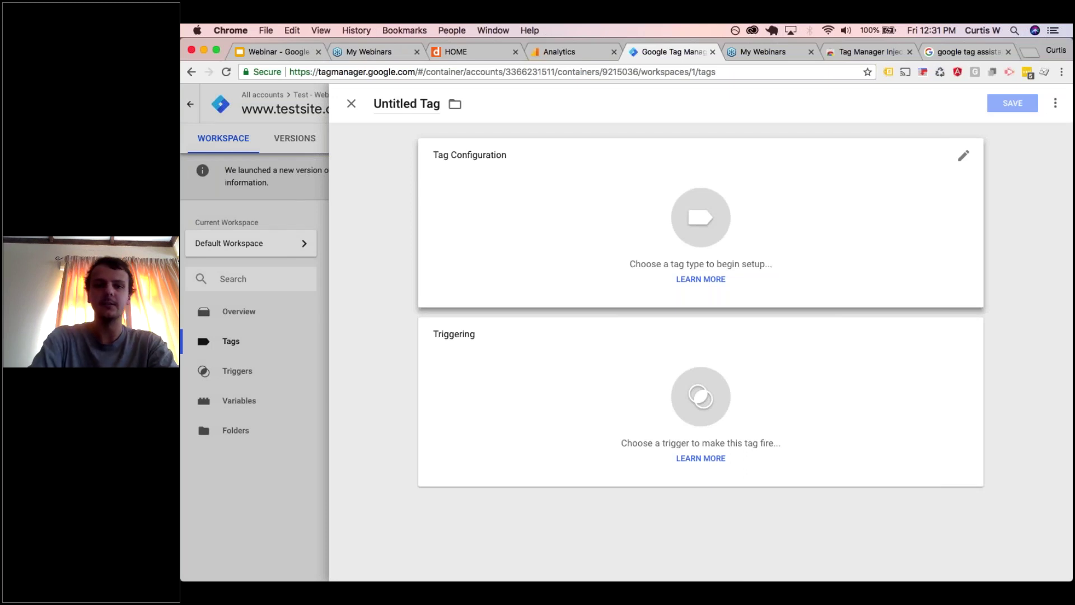
left_click(653, 175)
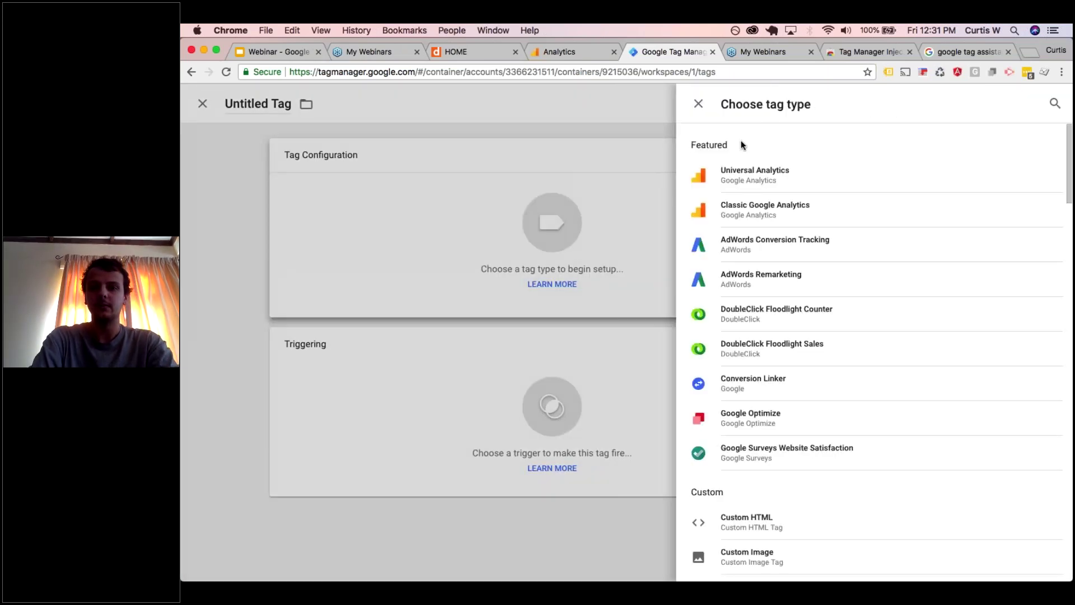
scroll(786, 295, "down", 10)
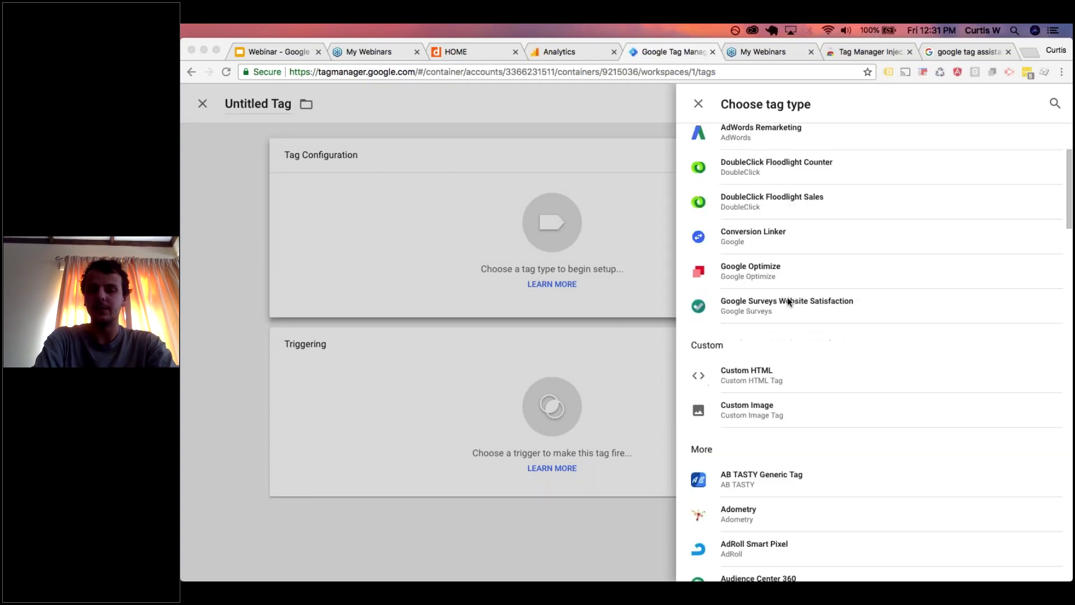
scroll(787, 301, "down", 15)
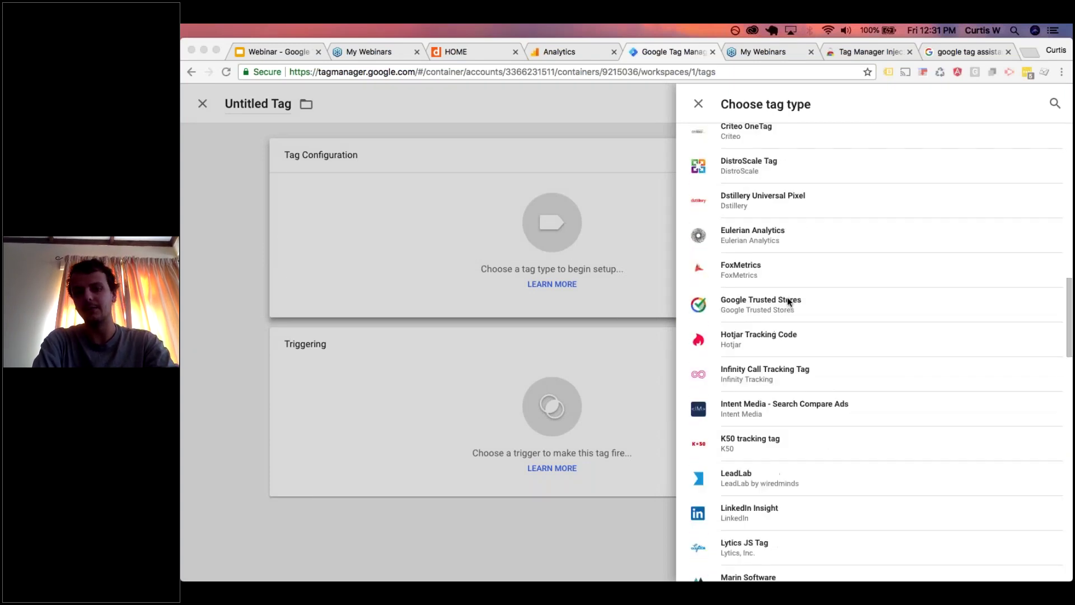
scroll(788, 300, "down", 6)
scroll(788, 300, "up", 12)
scroll(787, 301, "up", 8)
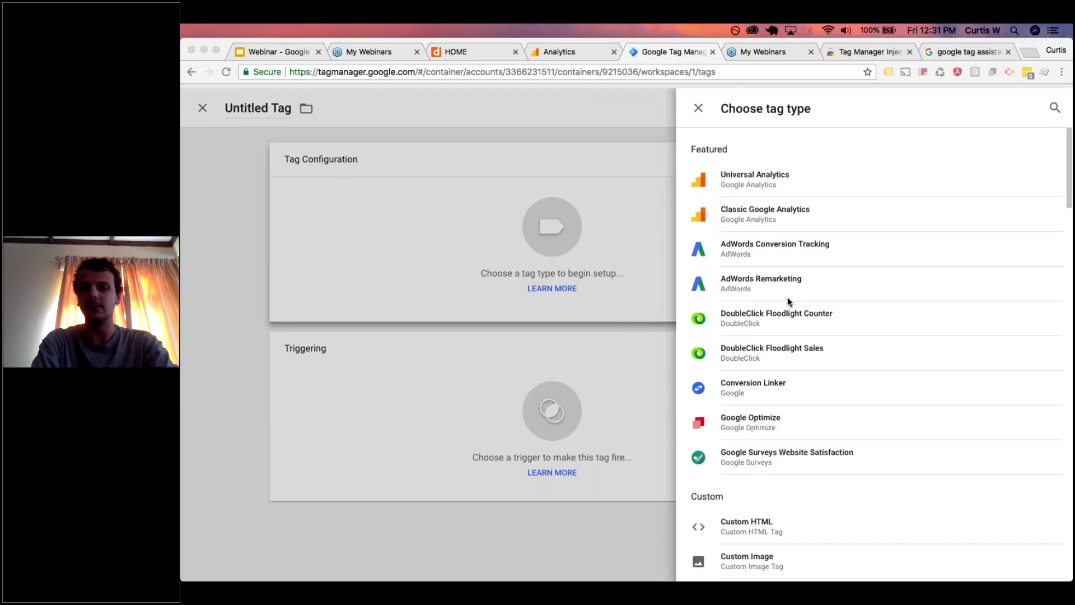
scroll(783, 382, "down", 2)
scroll(779, 370, "down", 2)
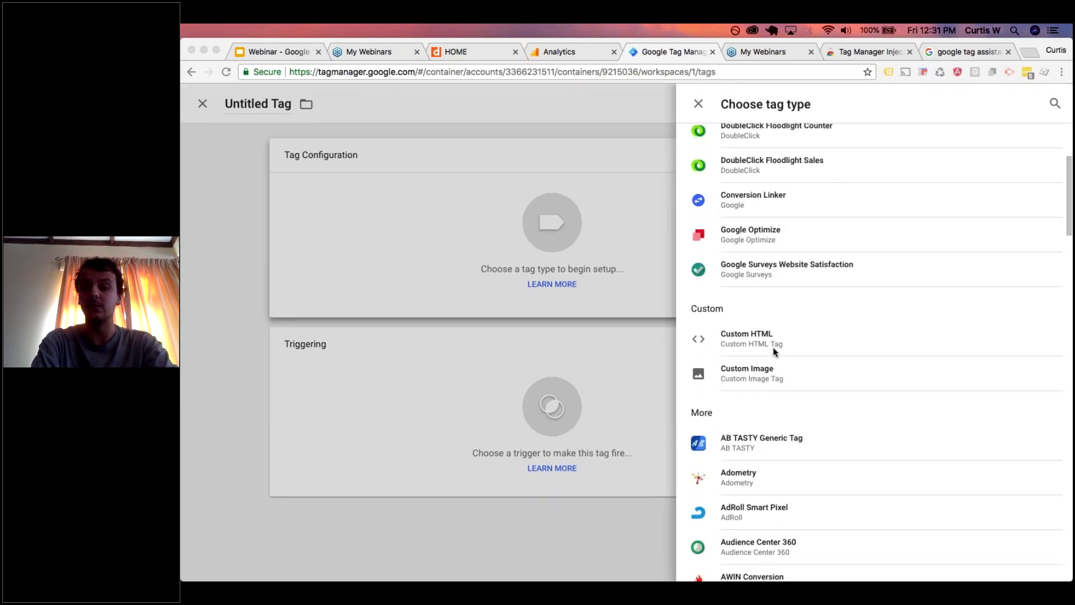
left_click(758, 347)
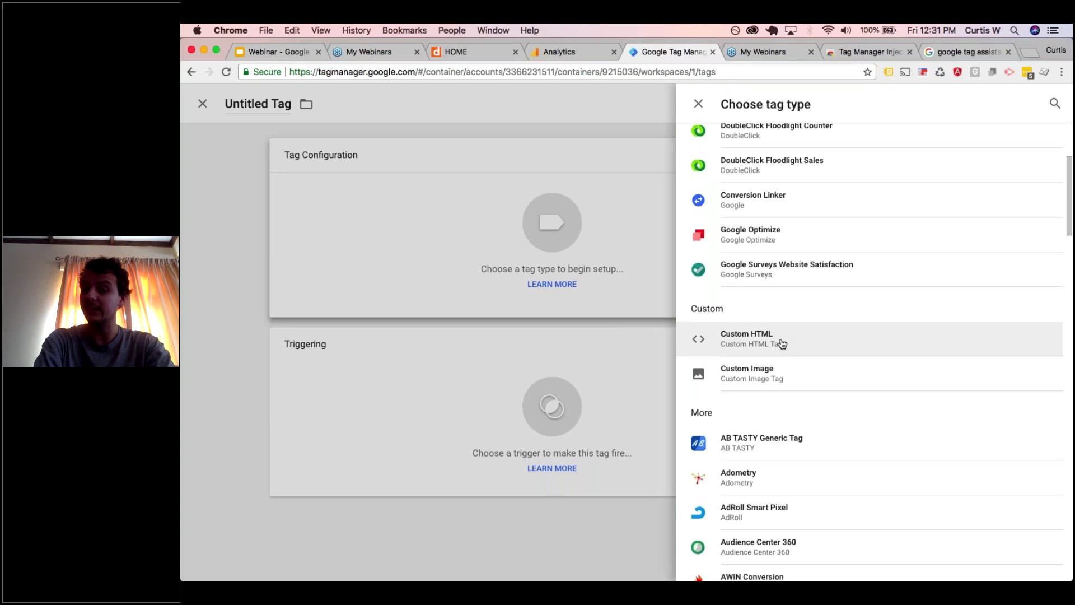
left_click(783, 343)
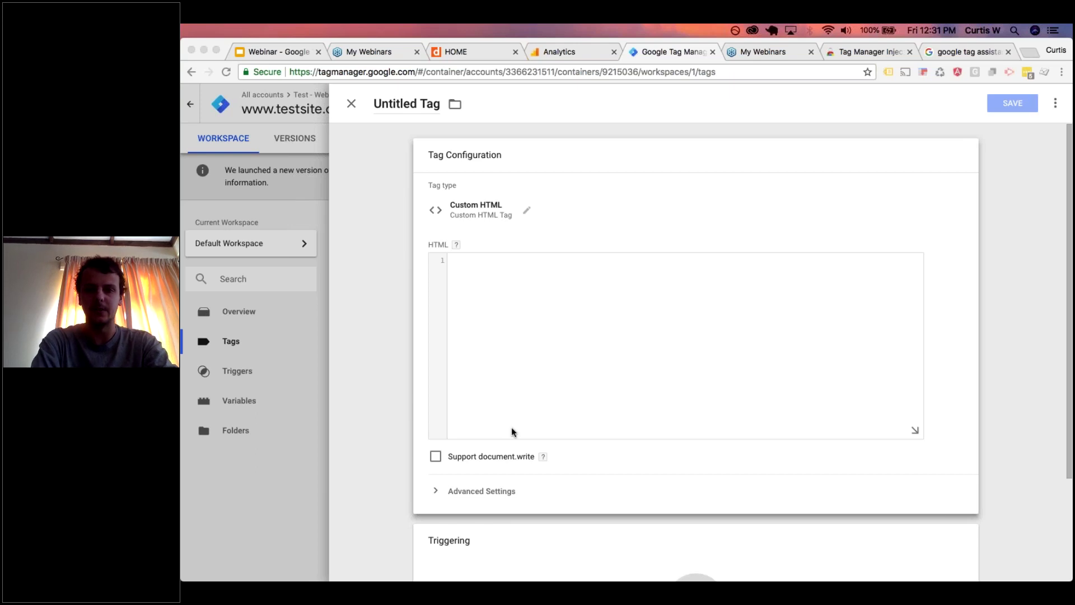
key("ctrl+Up")
- Copy the entire copyPaste.html script from VS Code into the tag's HTML field
left_click(741, 396)
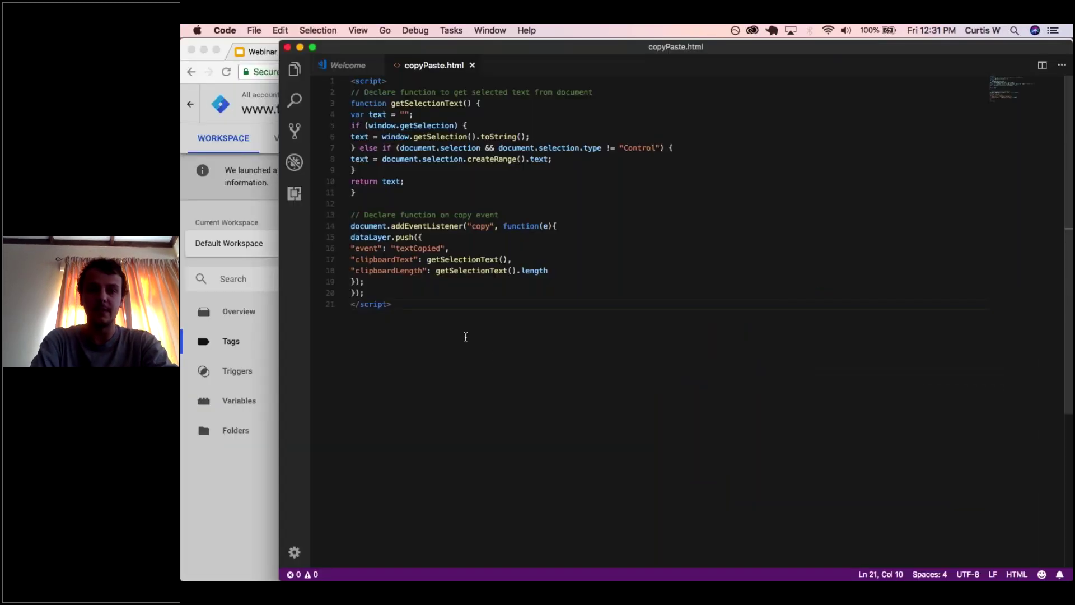
left_click(405, 270, "shift")
left_click_drag(405, 270, 351, 89)
key("super+c")
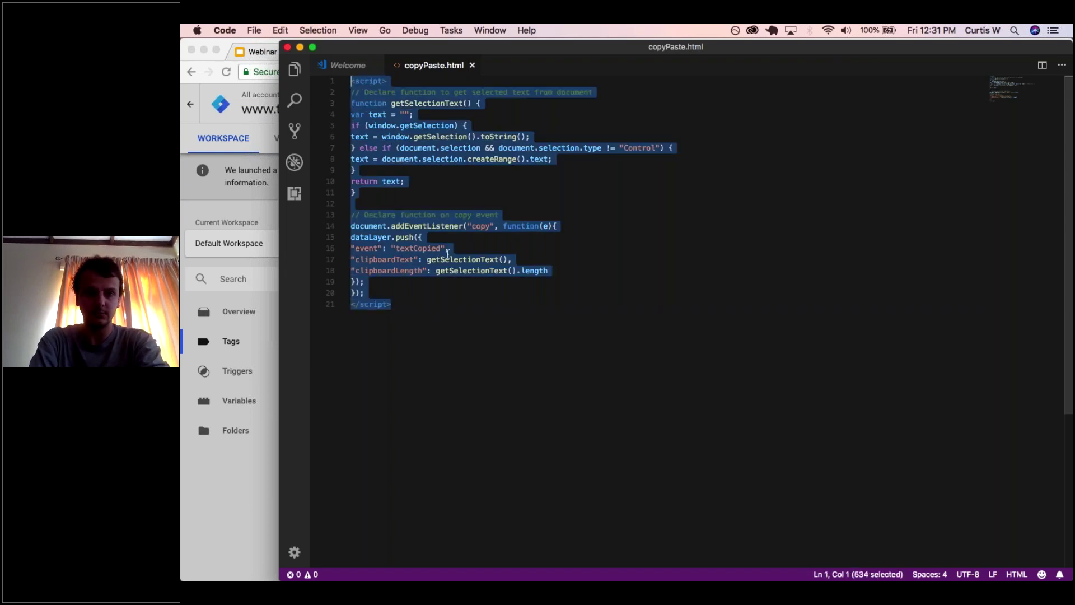
key("ctrl+Up")
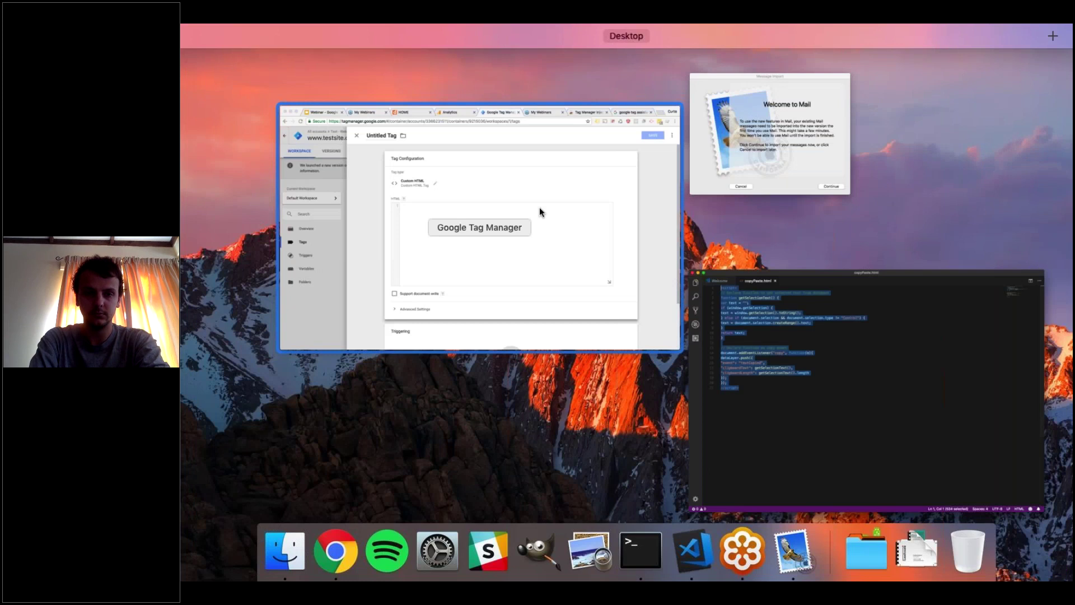
left_click(539, 207)
key("super+v")
scroll(538, 313, "up", 2)
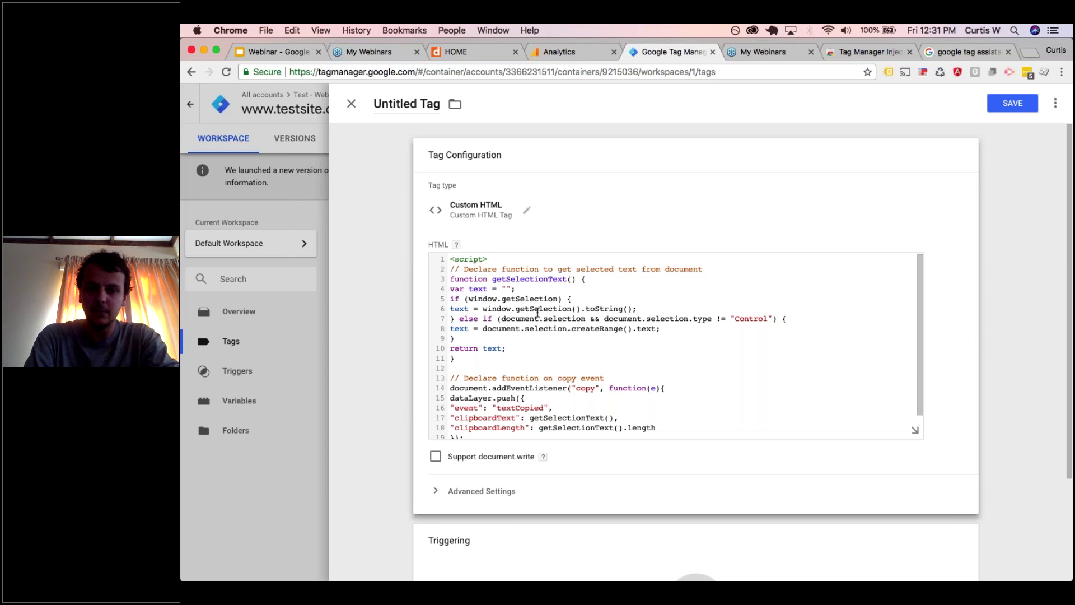
scroll(538, 313, "down", 2)
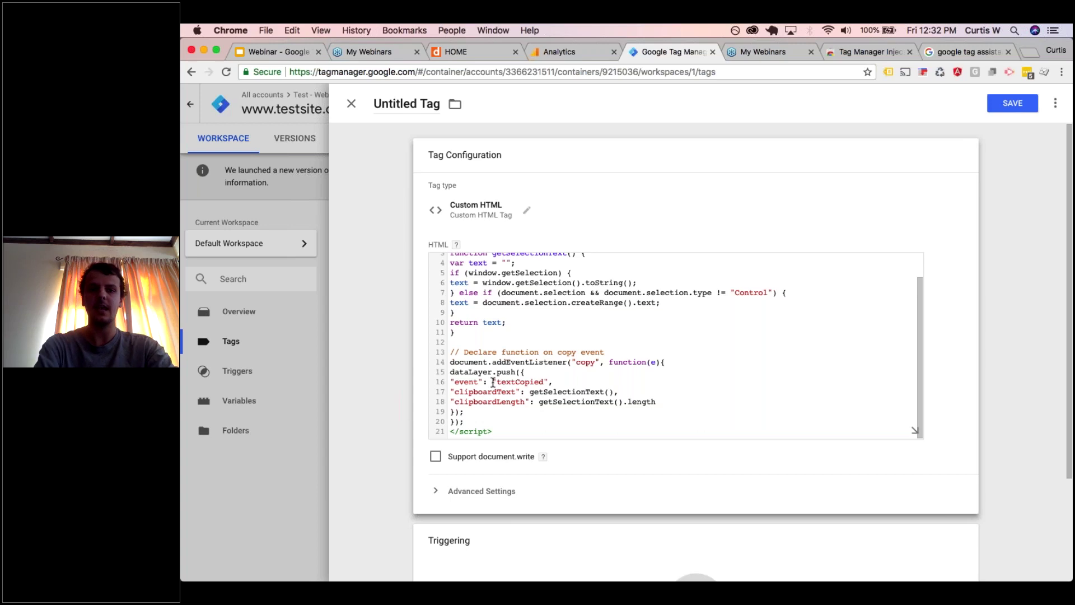
left_click(454, 382)
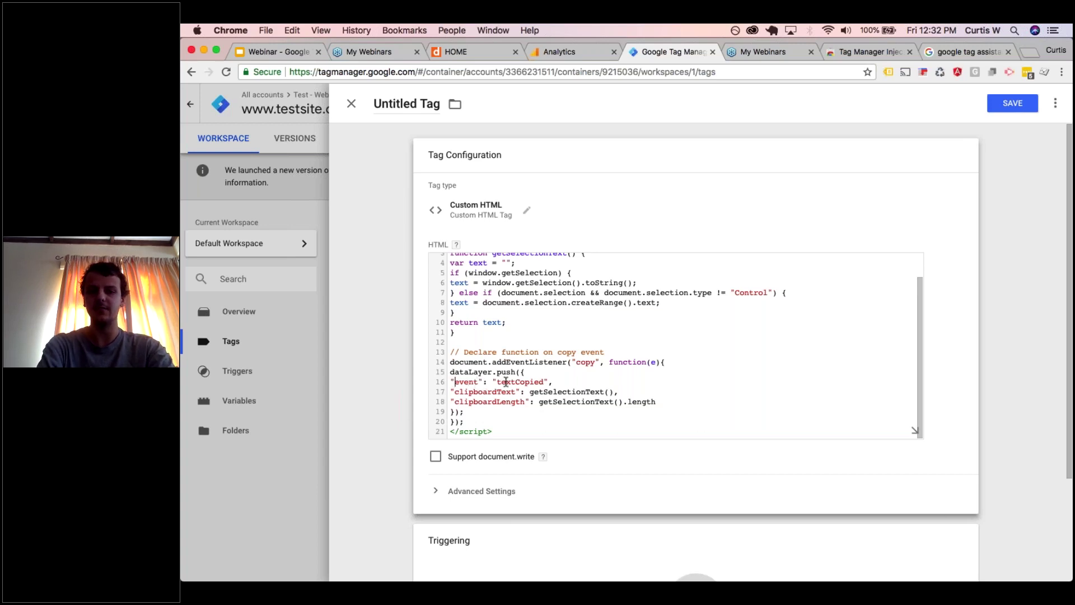
left_click_drag(506, 382, 561, 377)
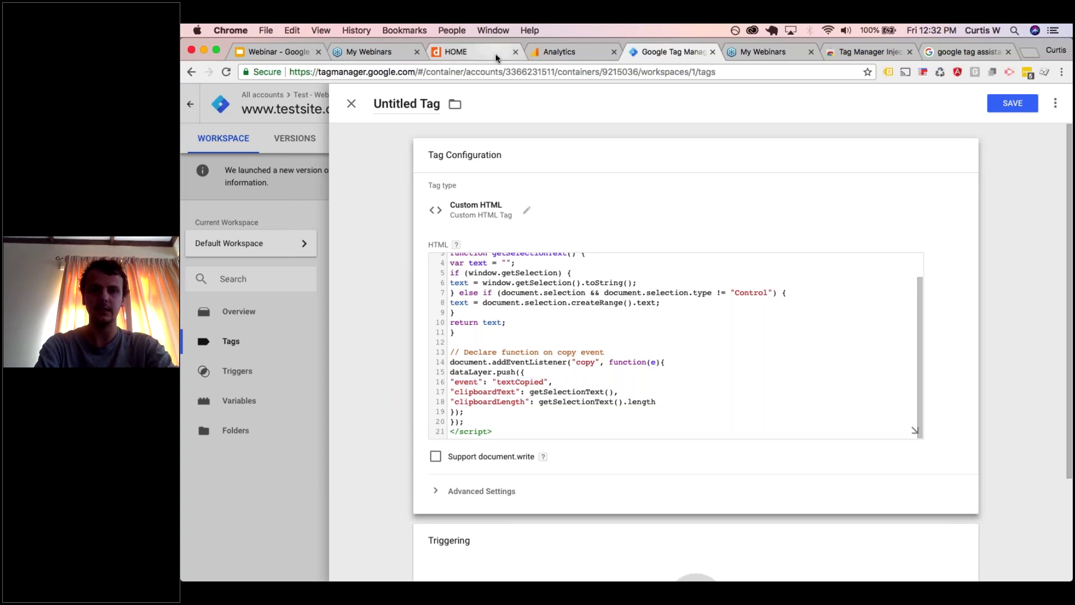
left_click(495, 53)
left_click(313, 538)
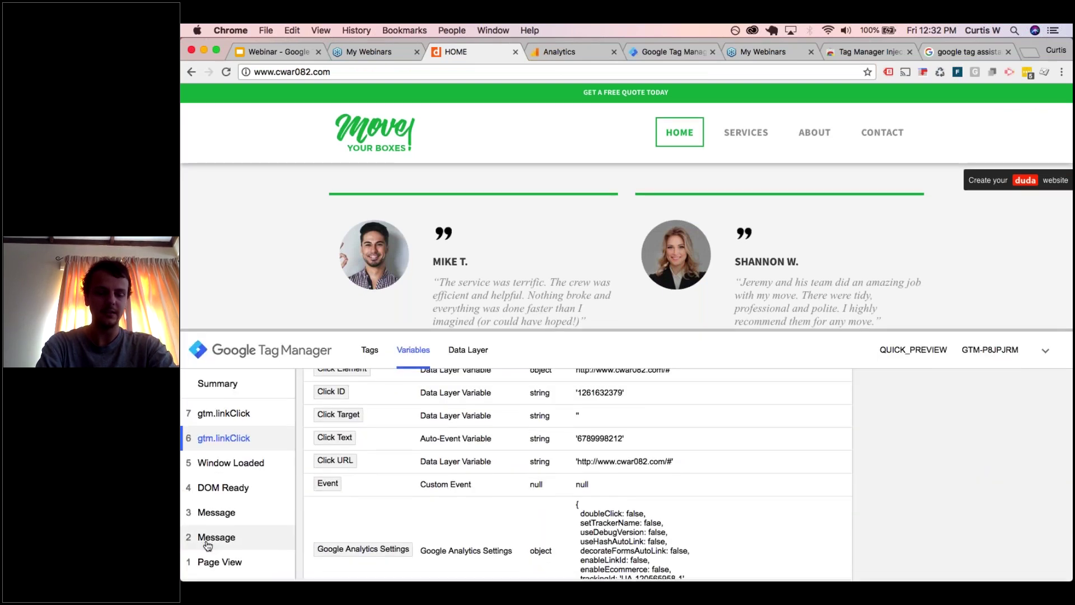
left_click(219, 565)
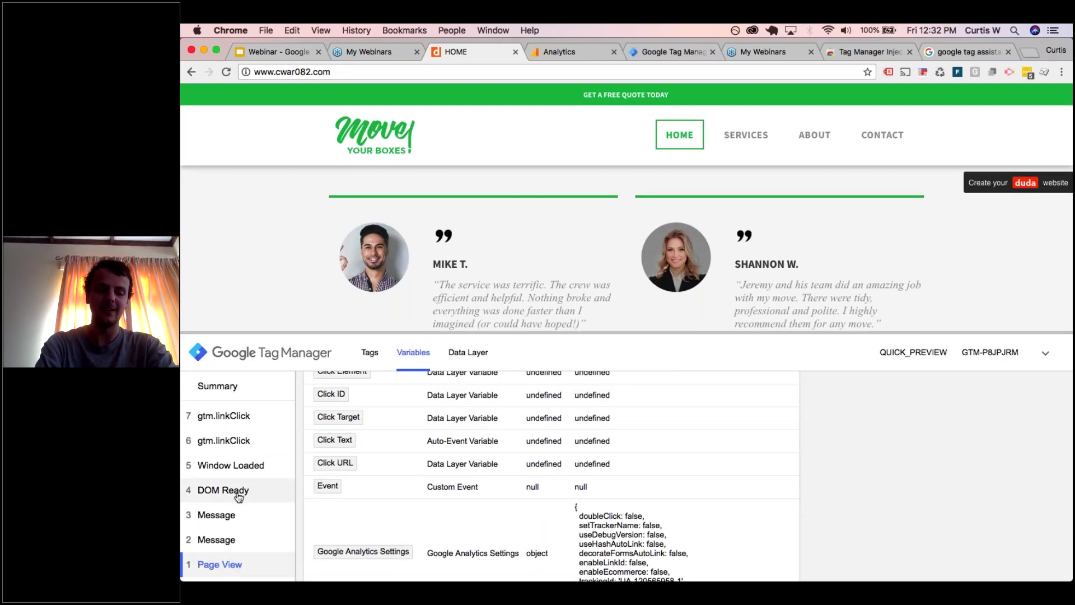
left_click(239, 495)
left_click(242, 474)
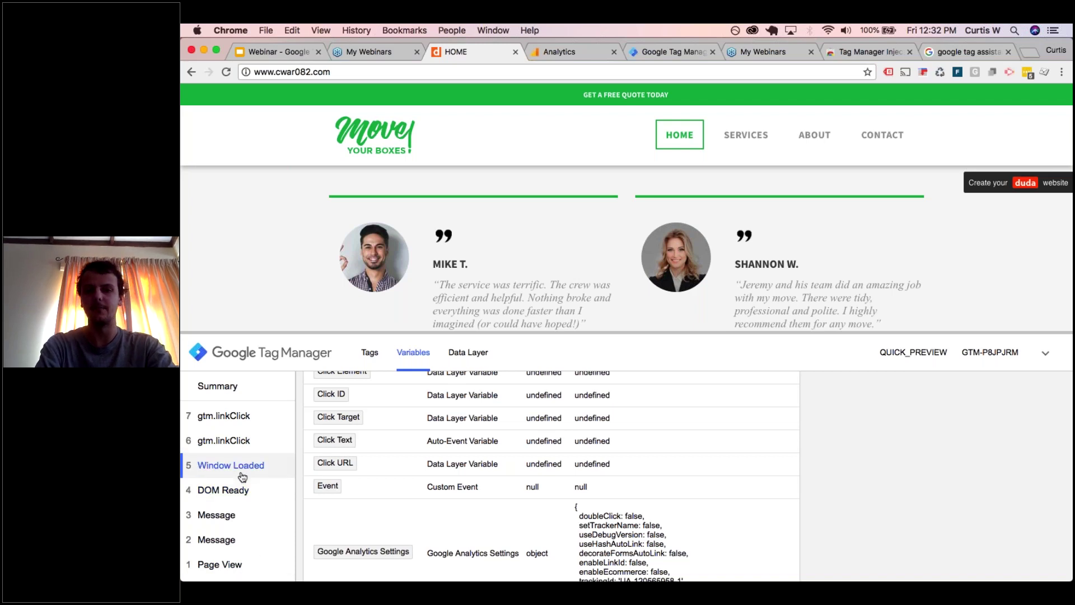
left_click_drag(633, 332, 633, 431)
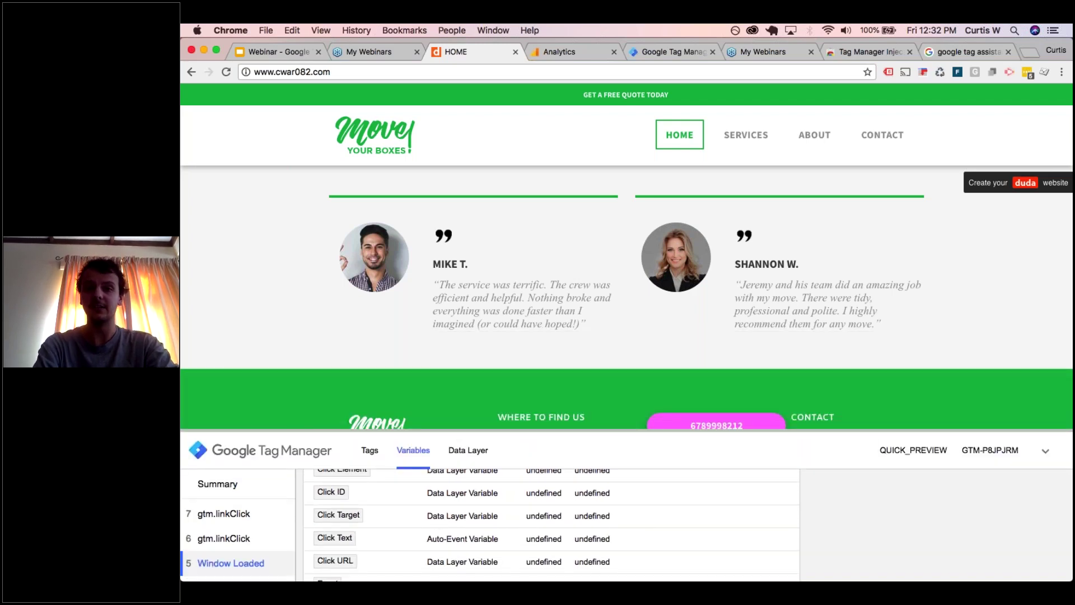
left_click(659, 51)
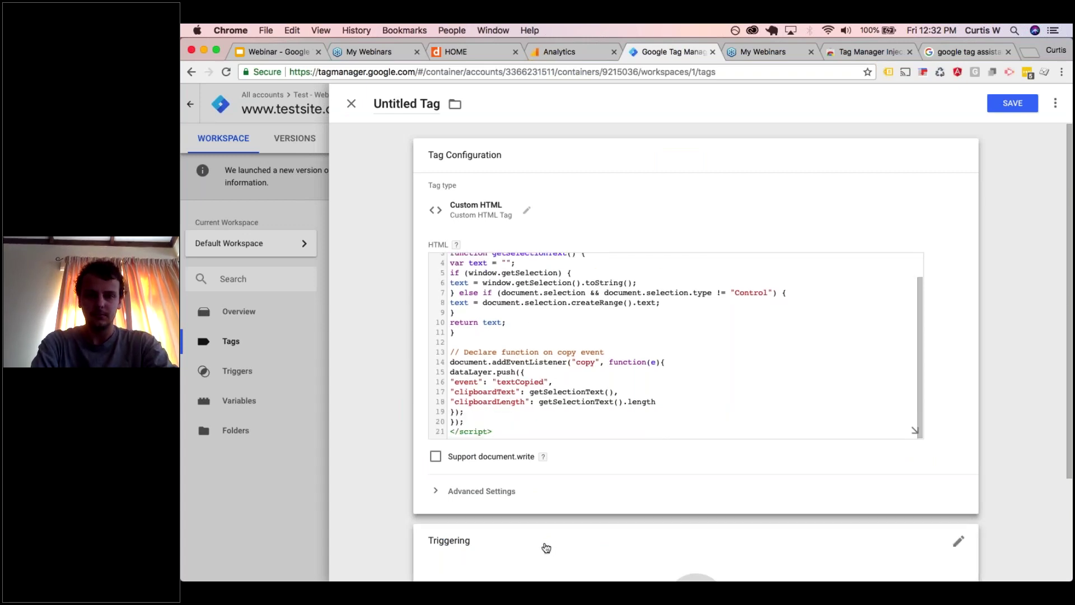
left_click(546, 547)
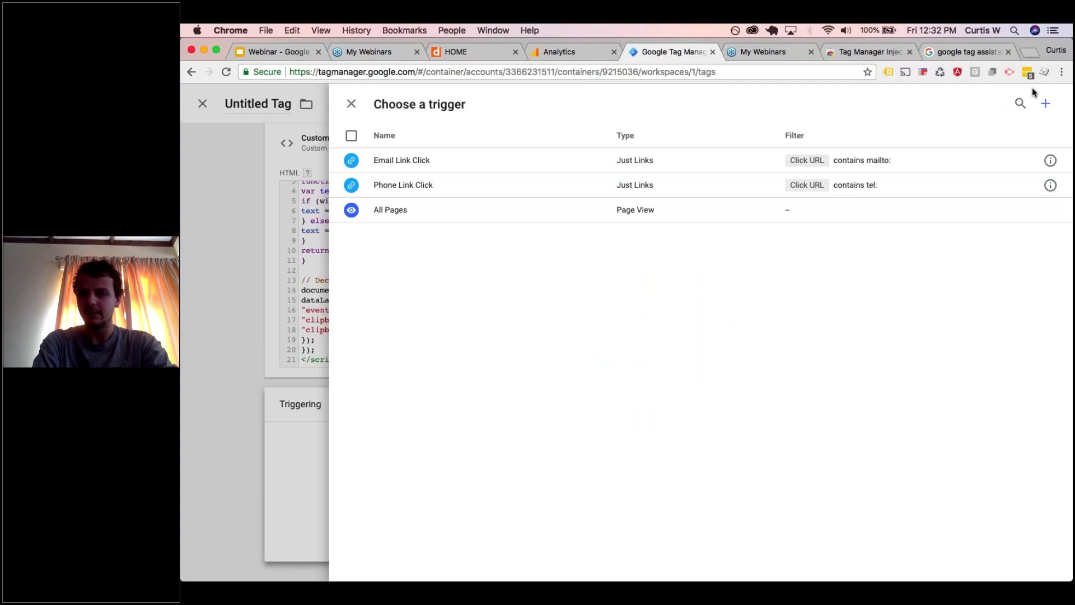
- Create and save a DOM Ready trigger named 'All DOM Ready' for the tag
left_click(1045, 106)
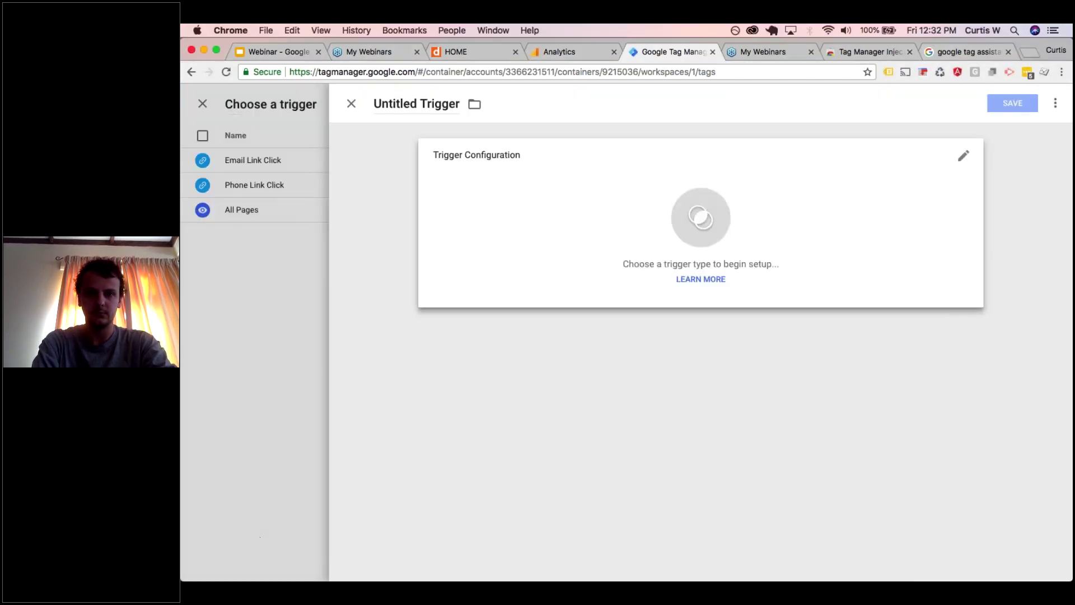
left_click(524, 184)
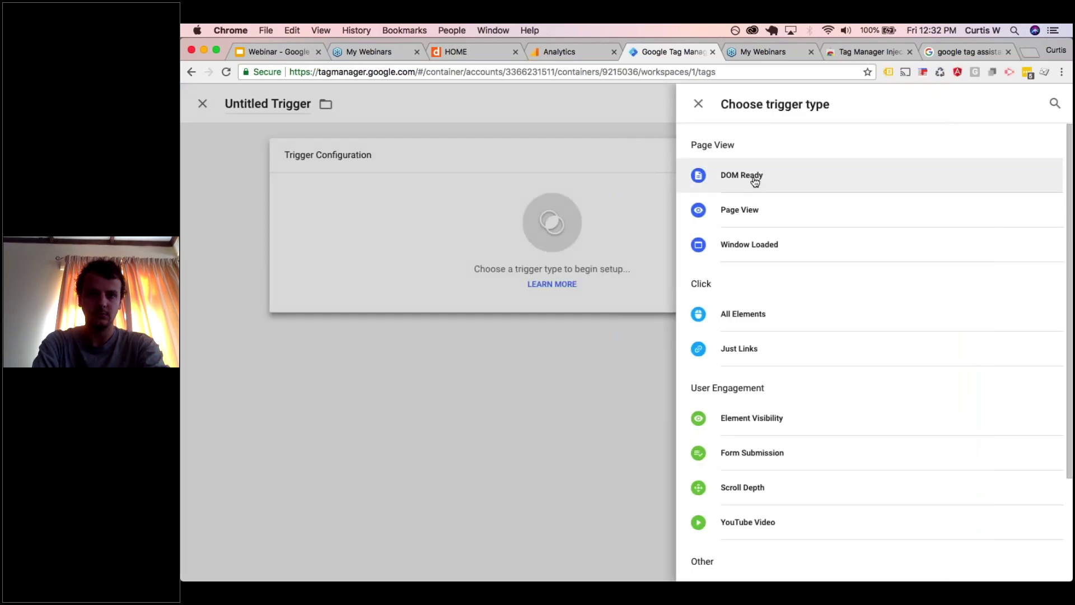
left_click(757, 177)
left_click(419, 105)
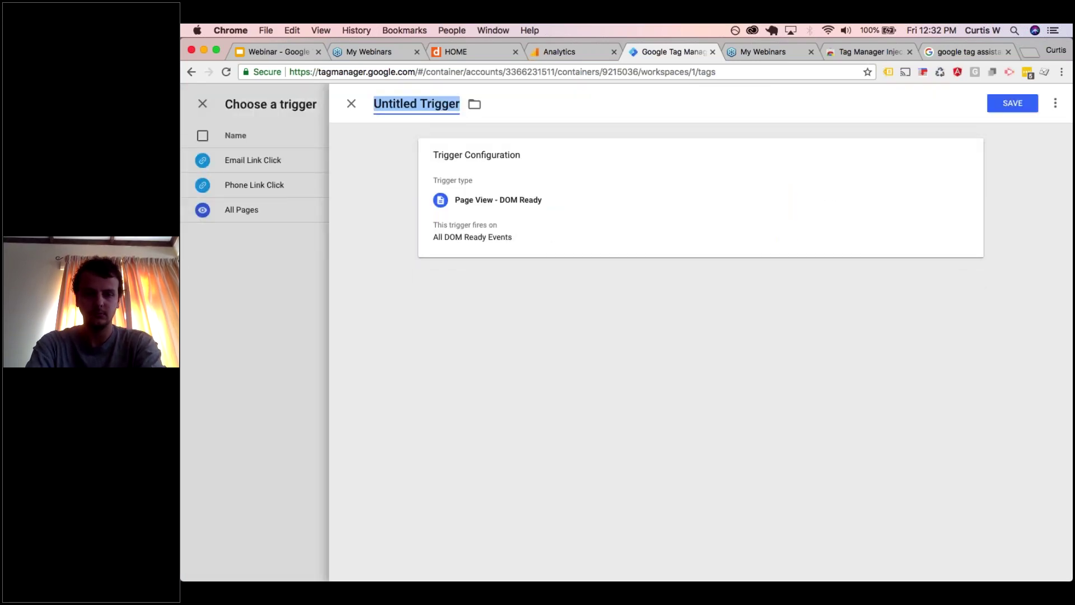
type("All DOM Ready")
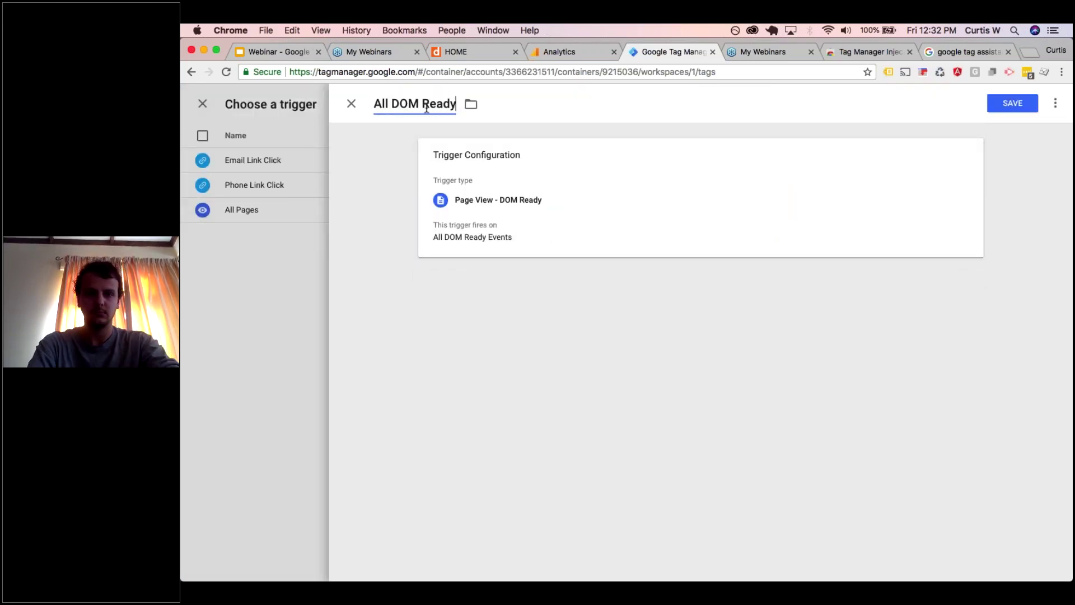
left_click(1012, 103)
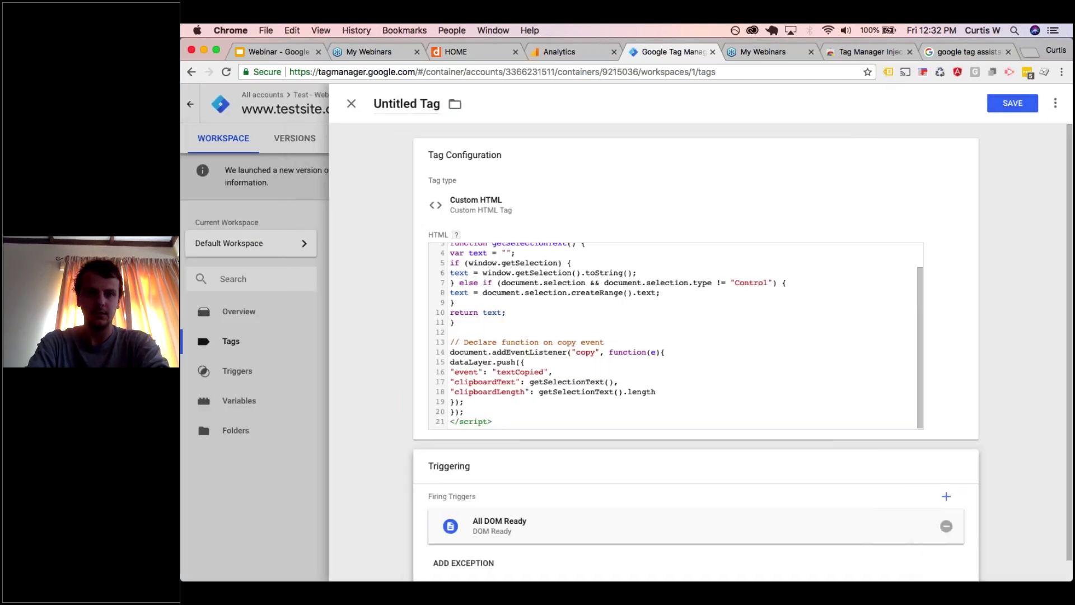
- Name the tag 'cHTML - Copy to clipboard listener', save it and refresh the preview
left_click(398, 104)
type("cHTML -")
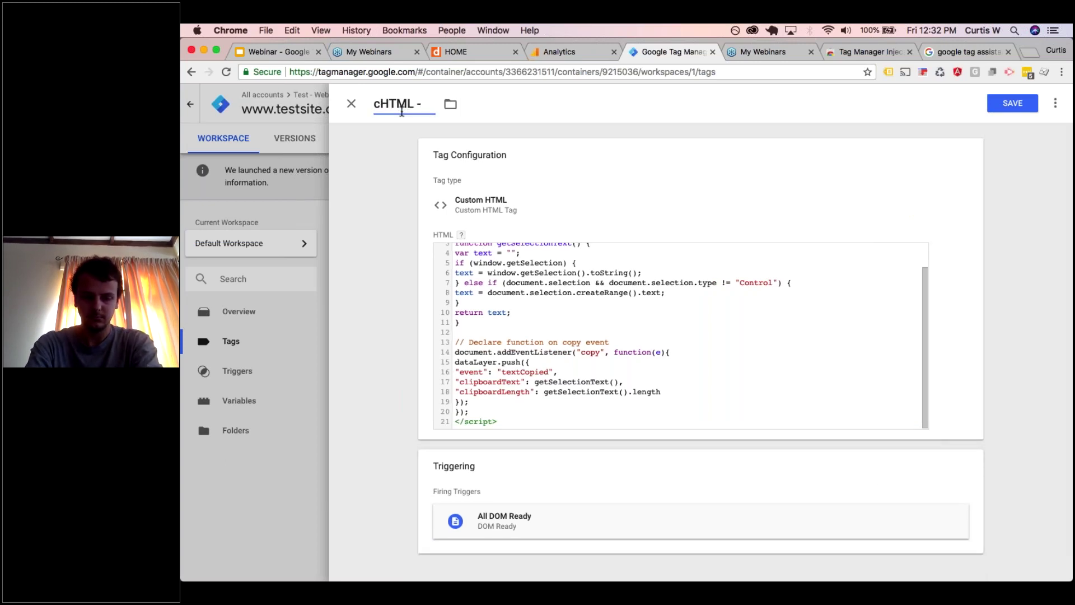
type(" Copy to clipboard listener")
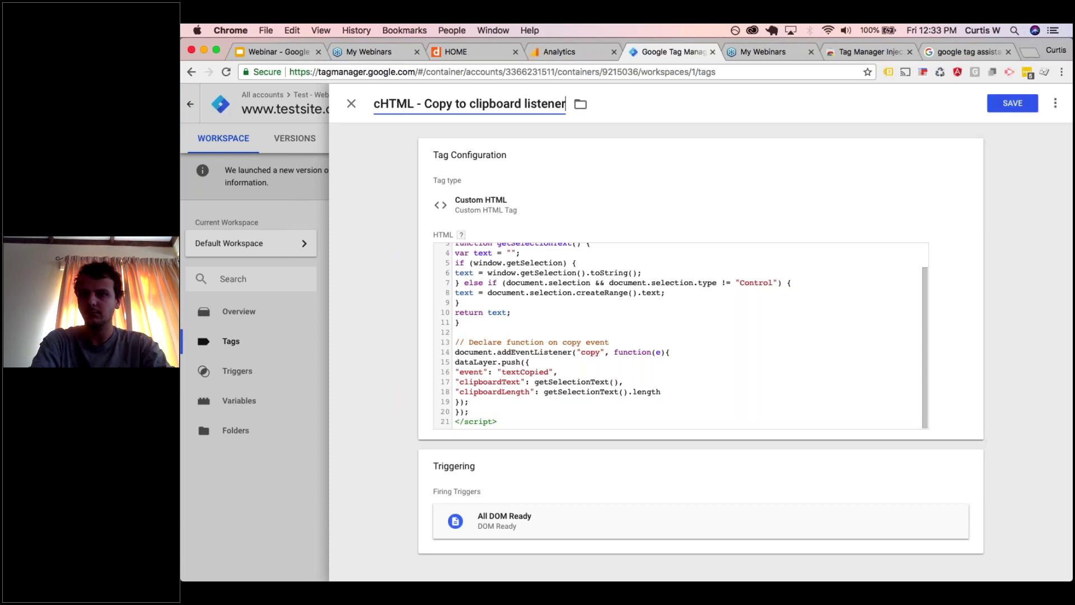
key("Return")
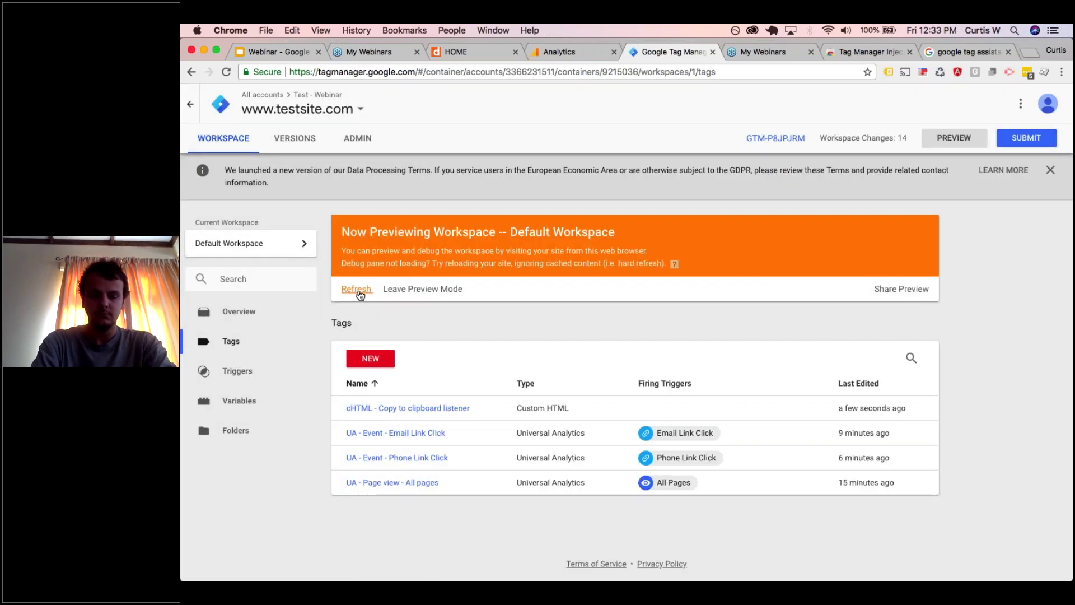
left_click(359, 292)
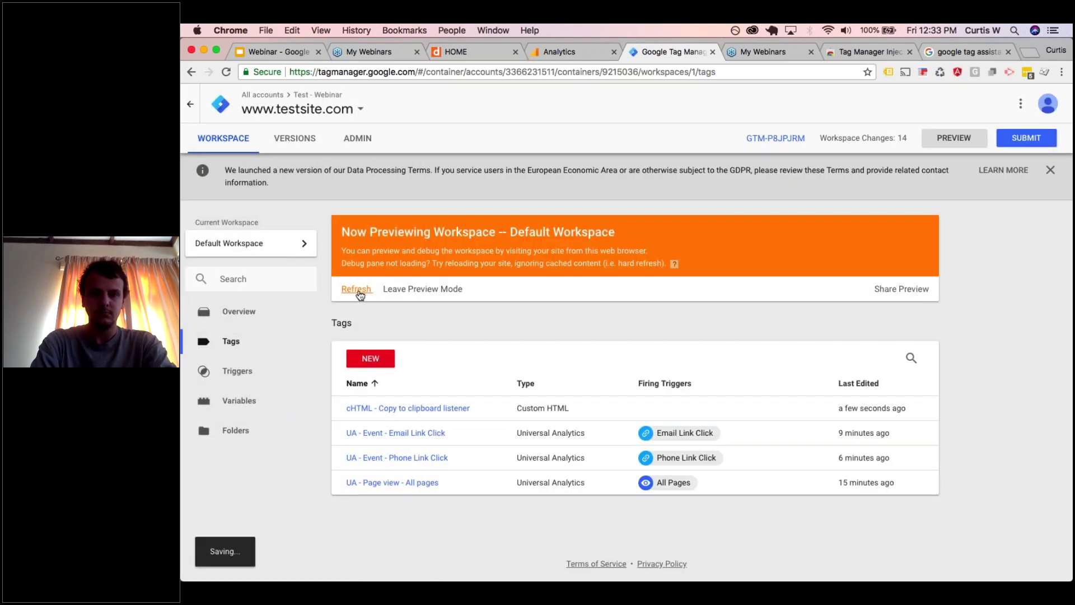
- Reload the Move Your Boxes site and copy the testimonial name to fire the listener
left_click(556, 53)
left_click(465, 52)
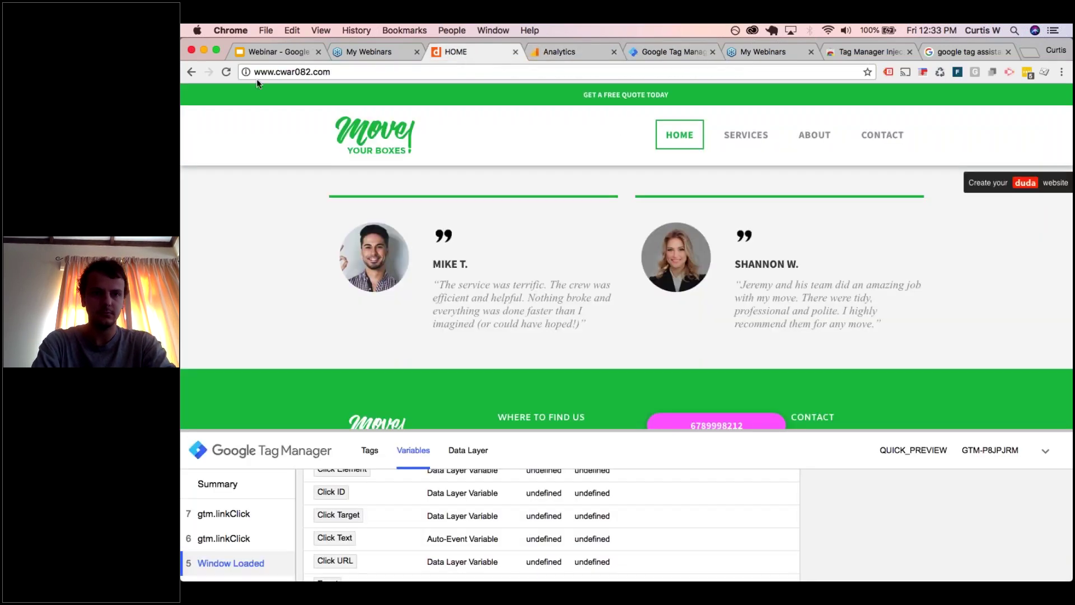
left_click(226, 73)
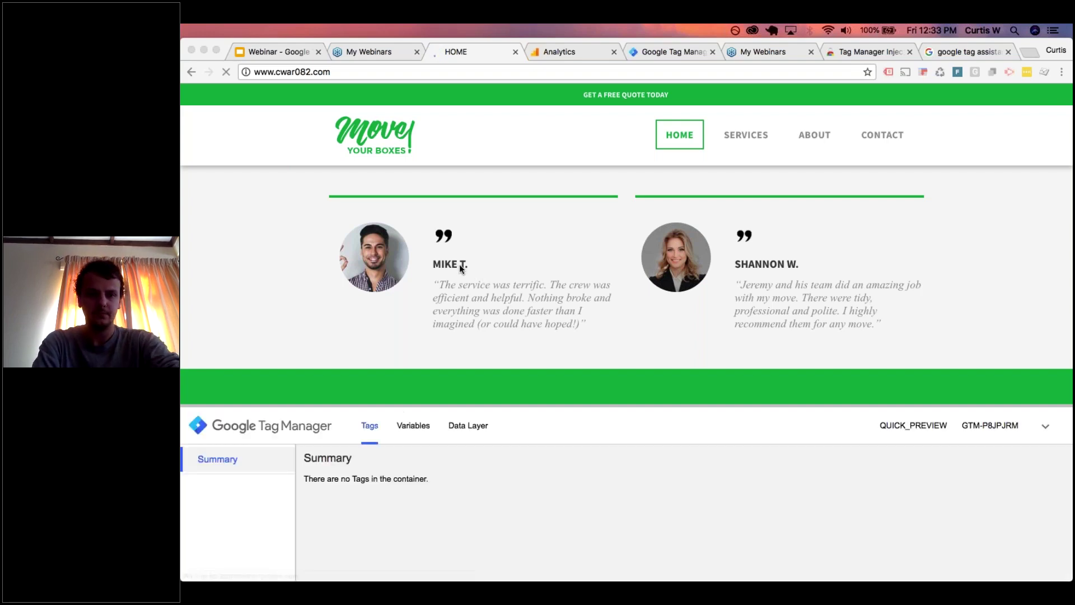
left_click(464, 266)
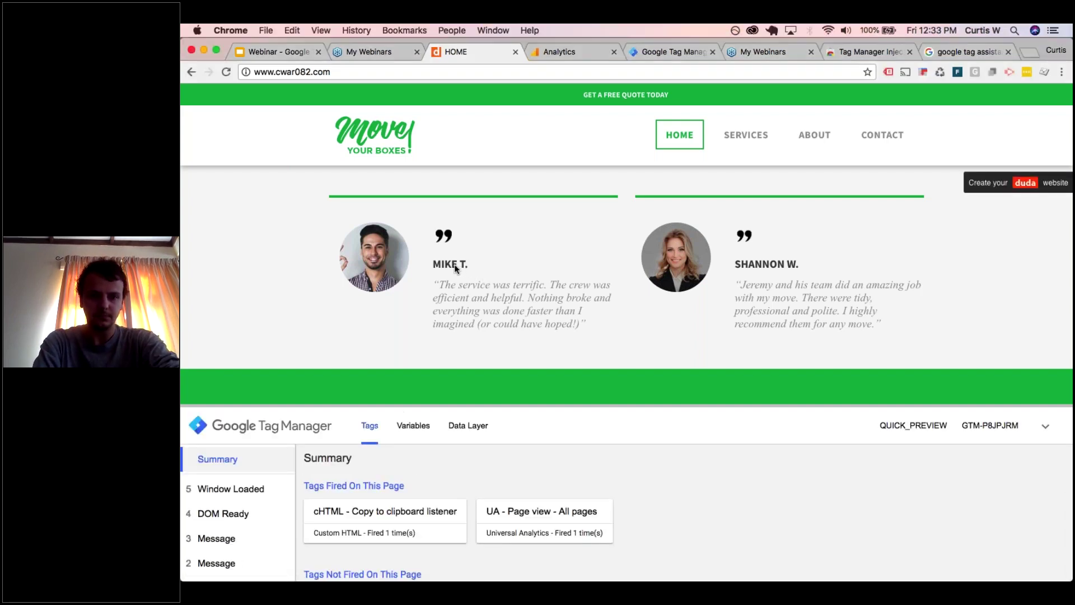
left_click_drag(441, 266, 466, 259)
key("super+c")
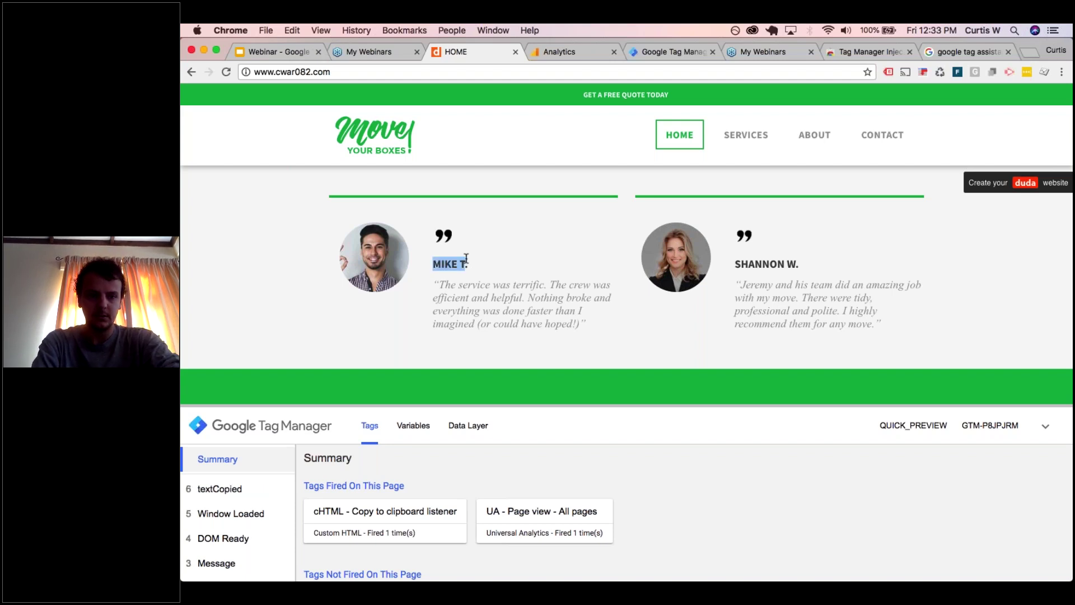
- Inspect the textCopied event's tags and variables, then open GTM's Variables page
left_click(245, 492)
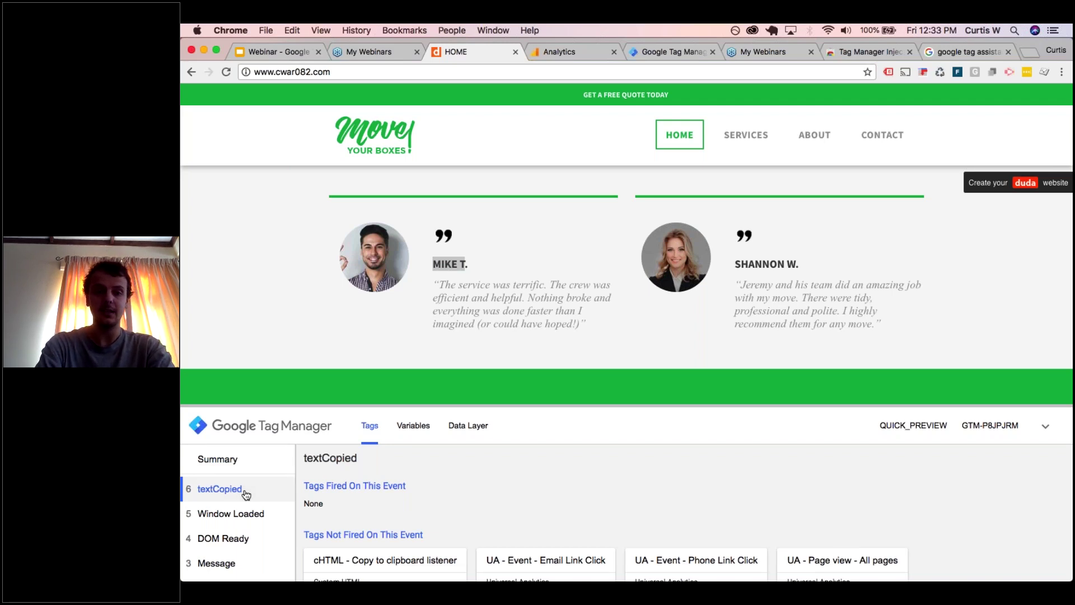
left_click(413, 426)
scroll(504, 504, "down", 2)
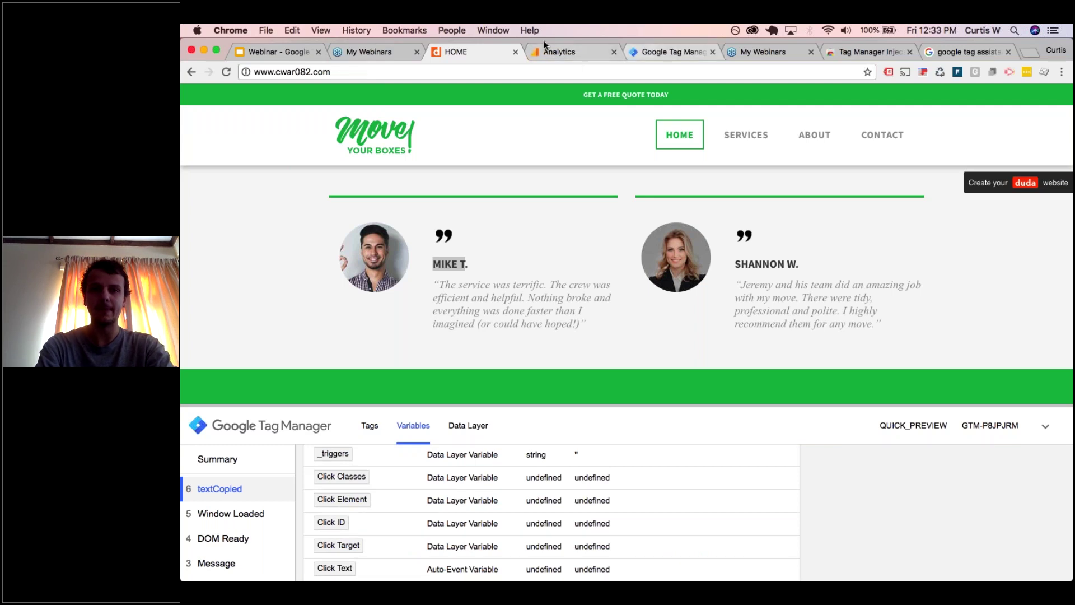
left_click(695, 52)
left_click(252, 404)
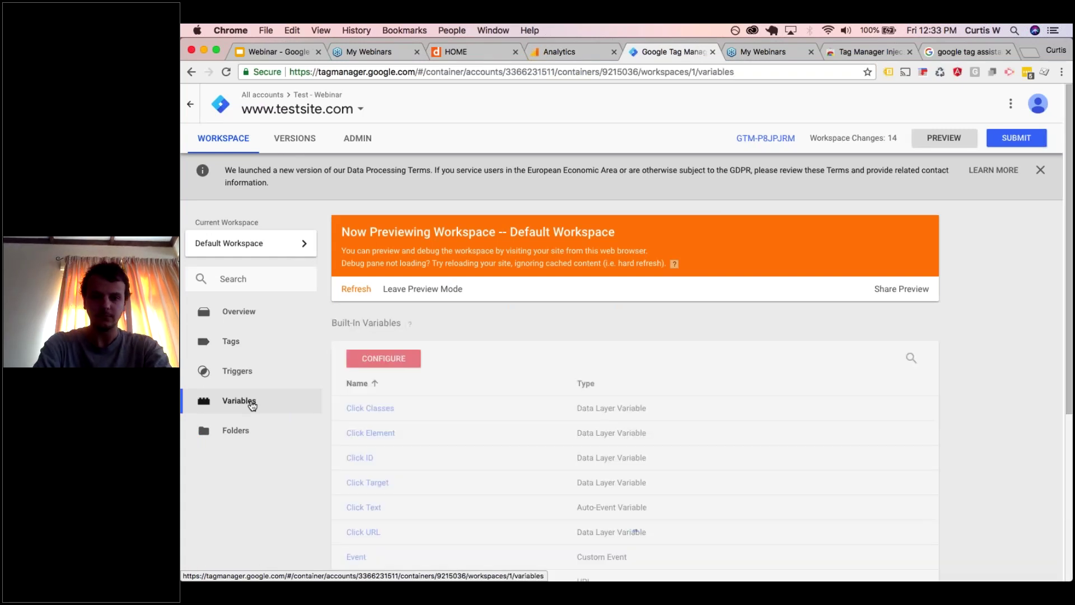
- Start a new user-defined variable of type Data Layer Variable
scroll(412, 377, "down", 1)
scroll(412, 377, "down", 5)
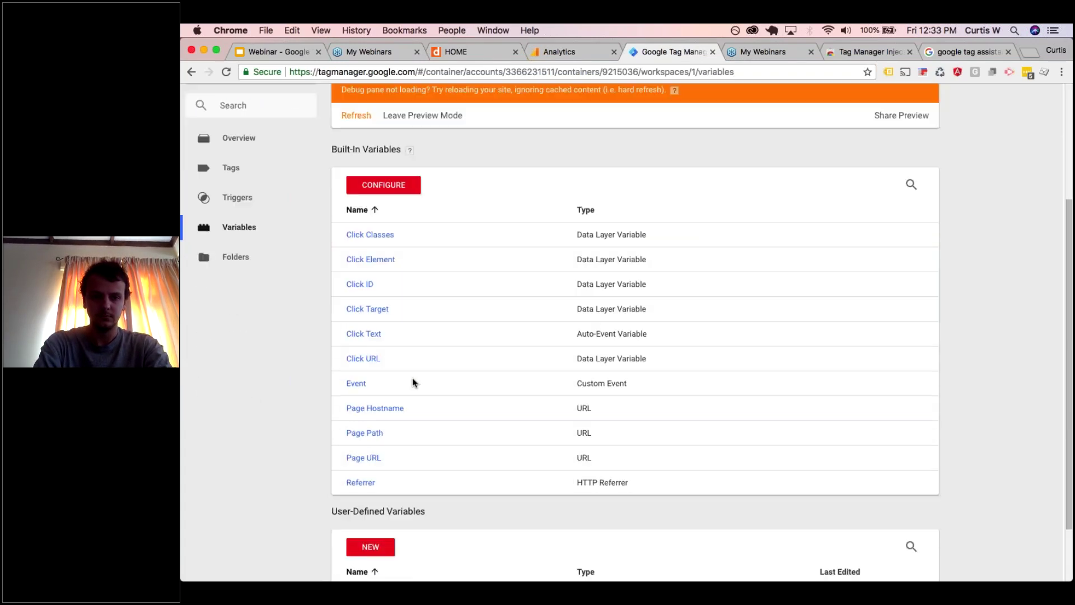
left_click(365, 466)
left_click(543, 168)
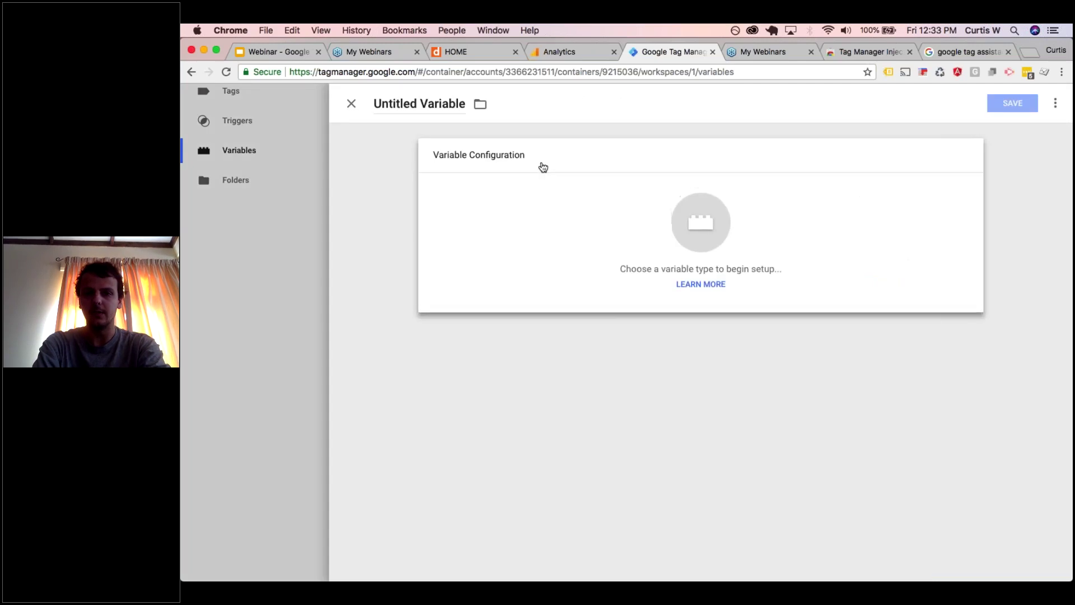
scroll(841, 241, "down", 5)
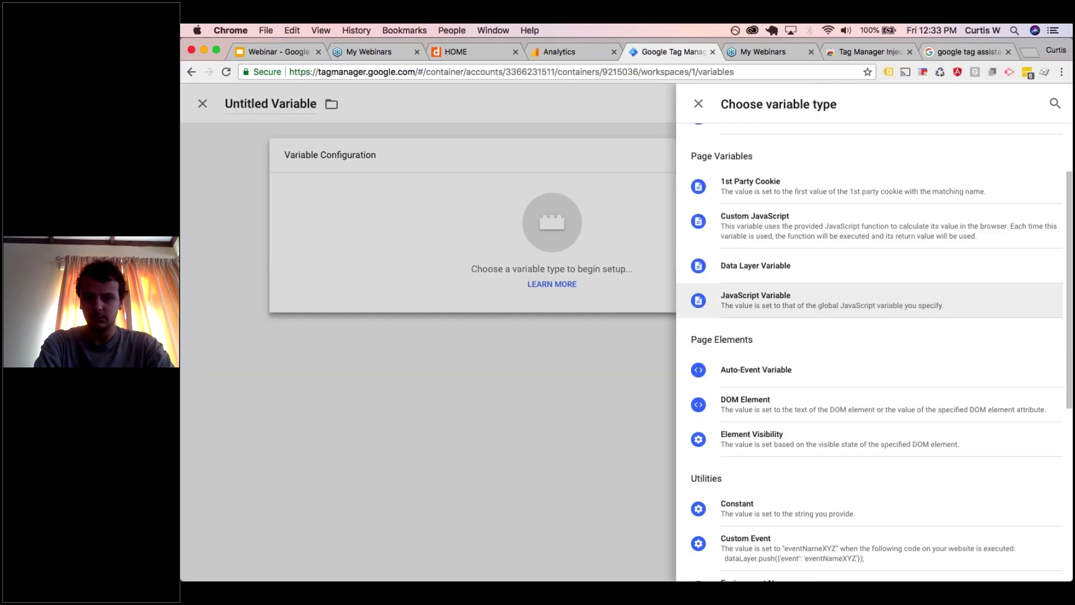
scroll(874, 235, "down", 4)
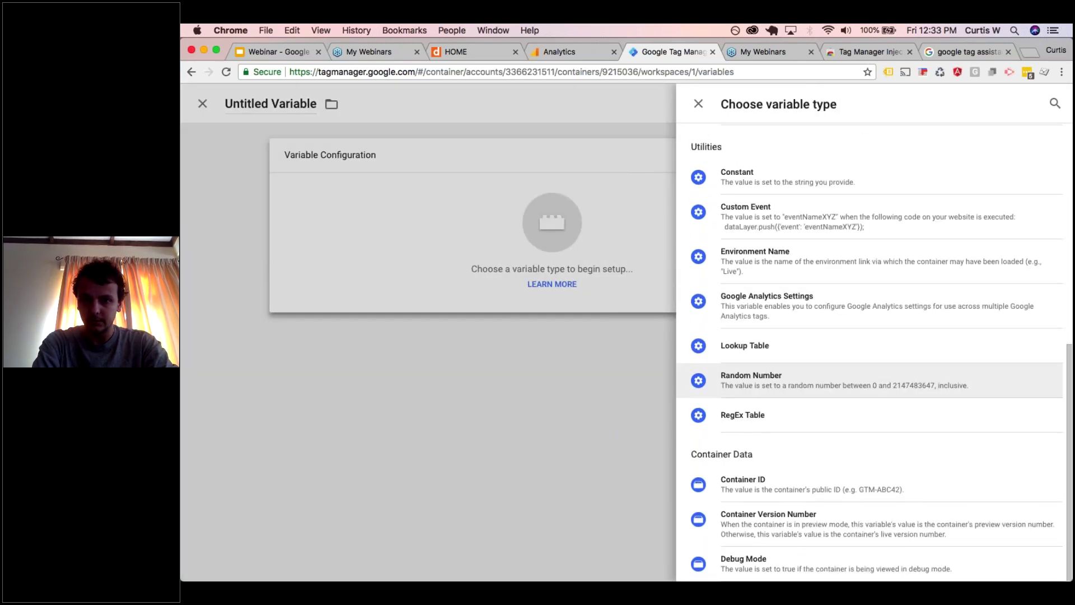
scroll(773, 262, "up", 5)
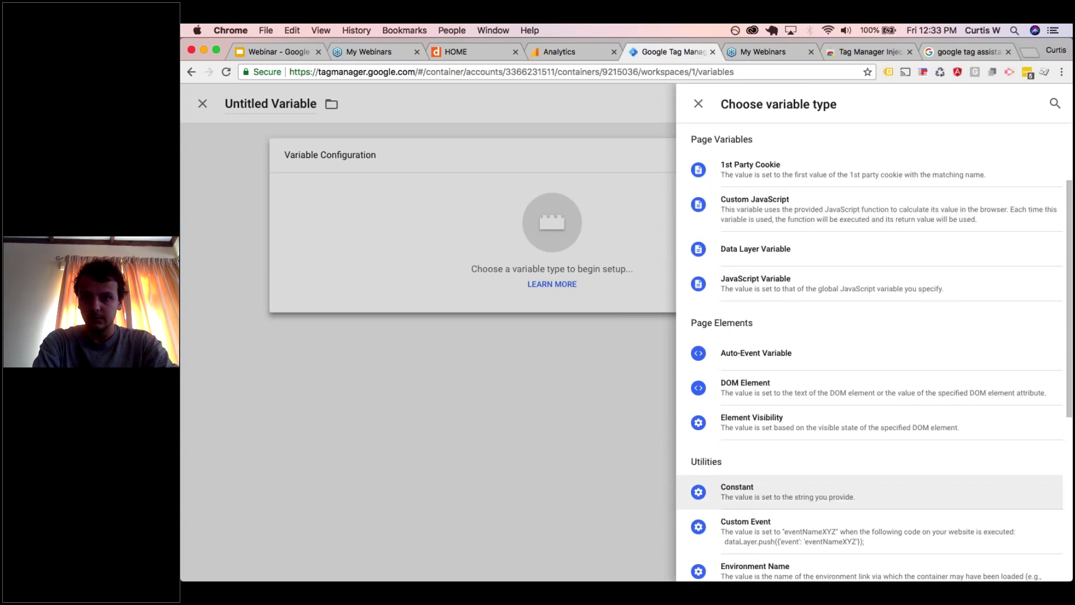
left_click(773, 262)
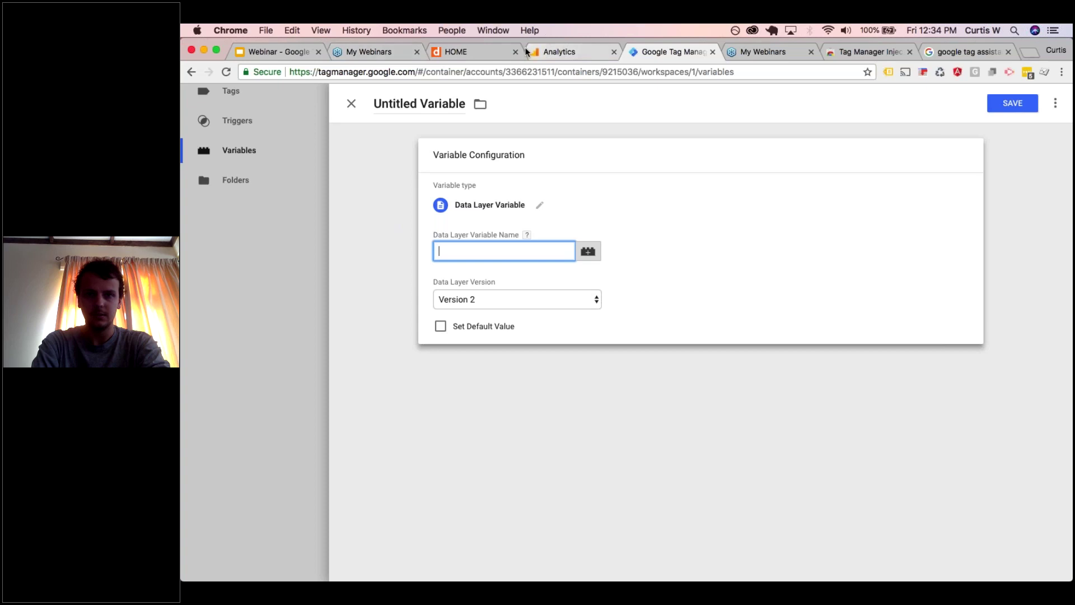
- Discard the unsaved variable and open the cHTML - Copy to clipboard listener tag
left_click(442, 52)
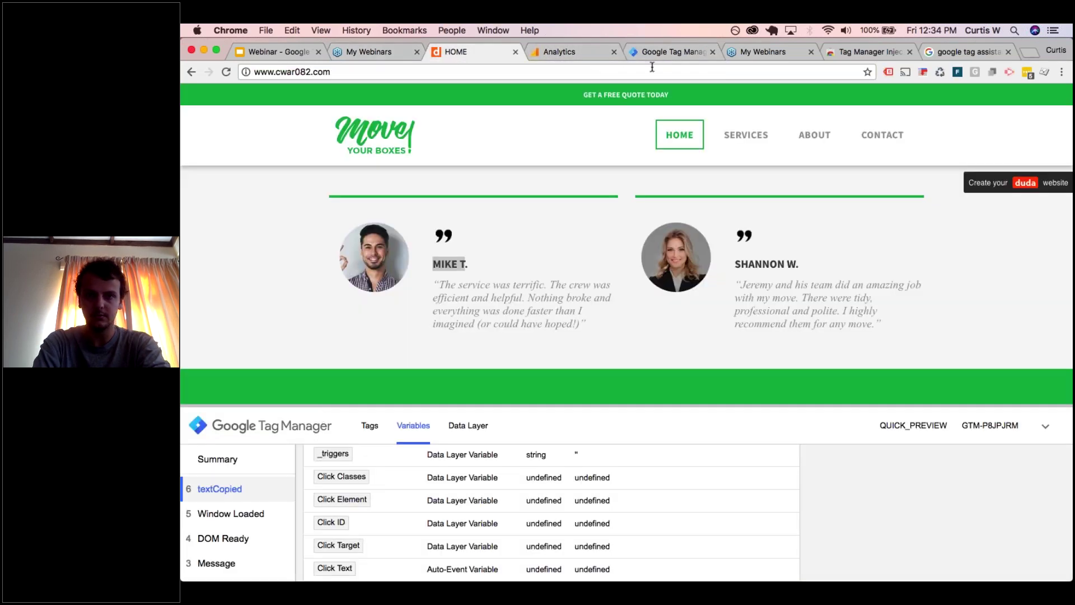
left_click(670, 52)
left_click(351, 103)
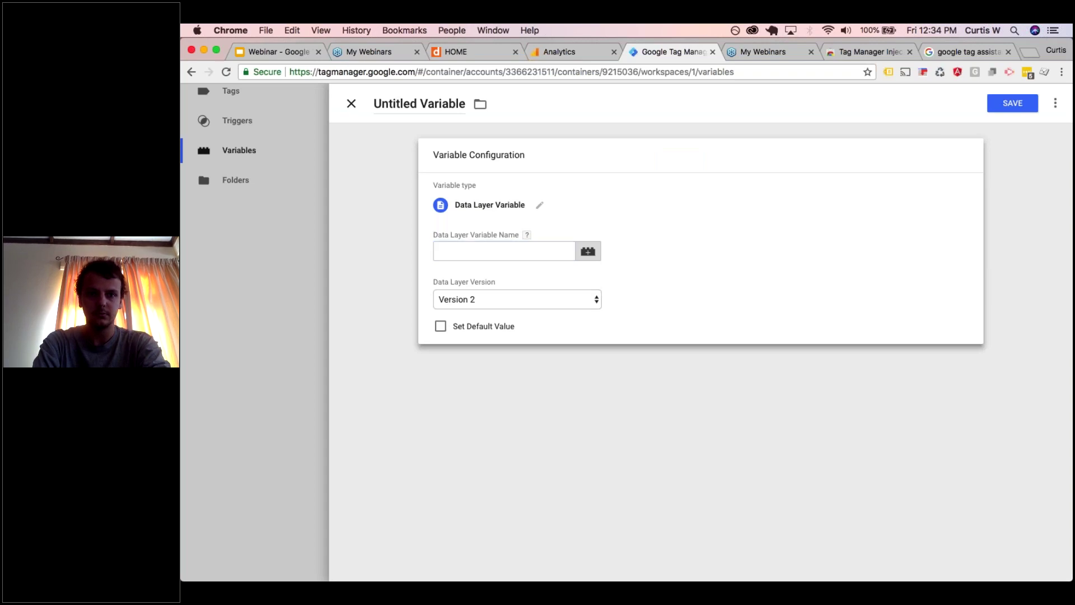
left_click(533, 212)
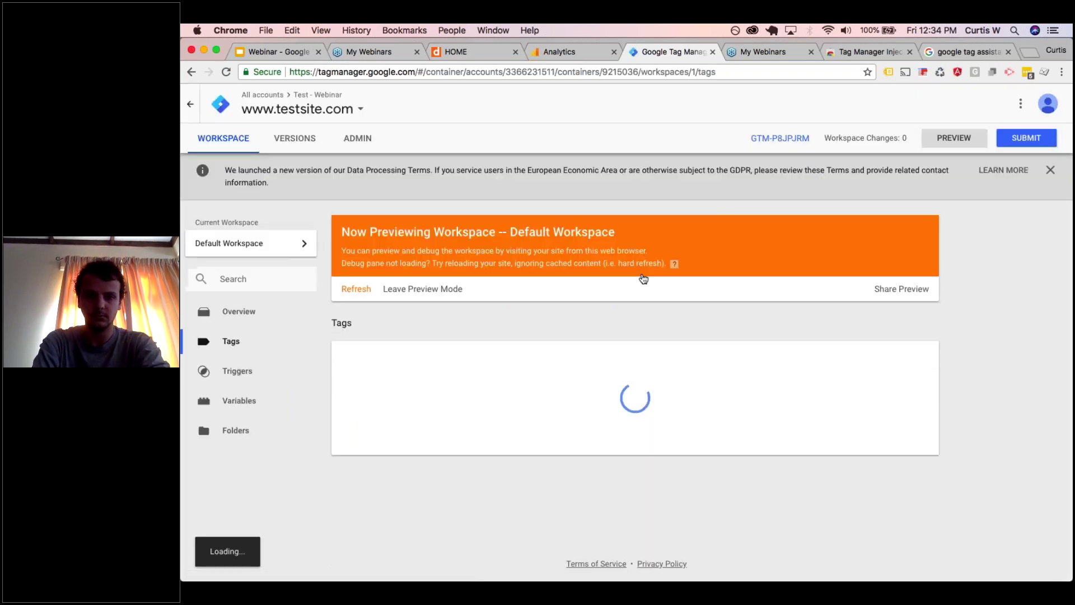
left_click(443, 405)
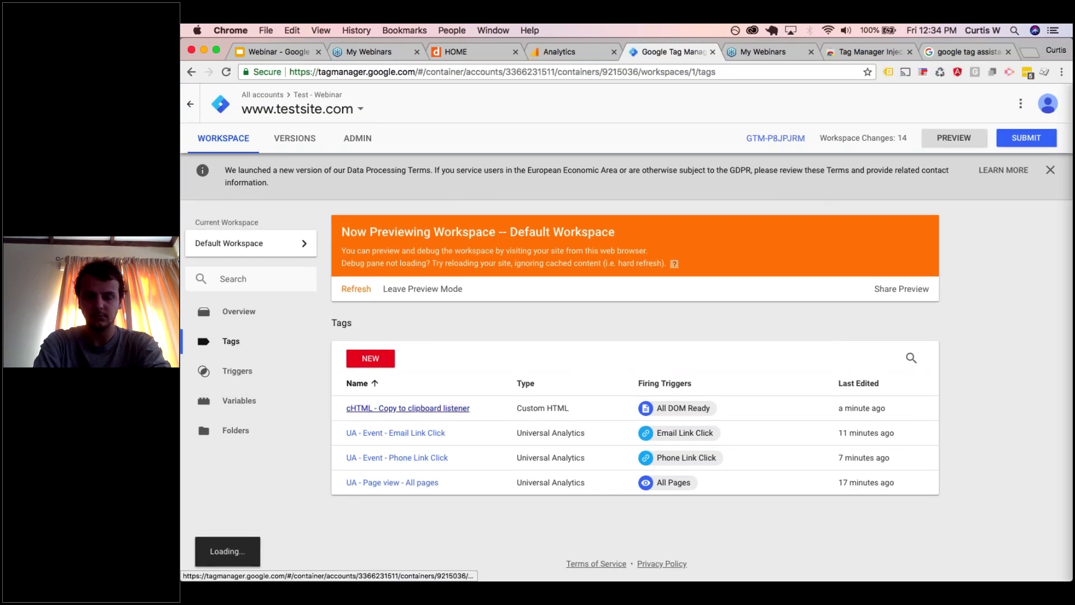
- Copy the clipboardText key from the listener tag's code and go to Variables
scroll(565, 362, "down", 1)
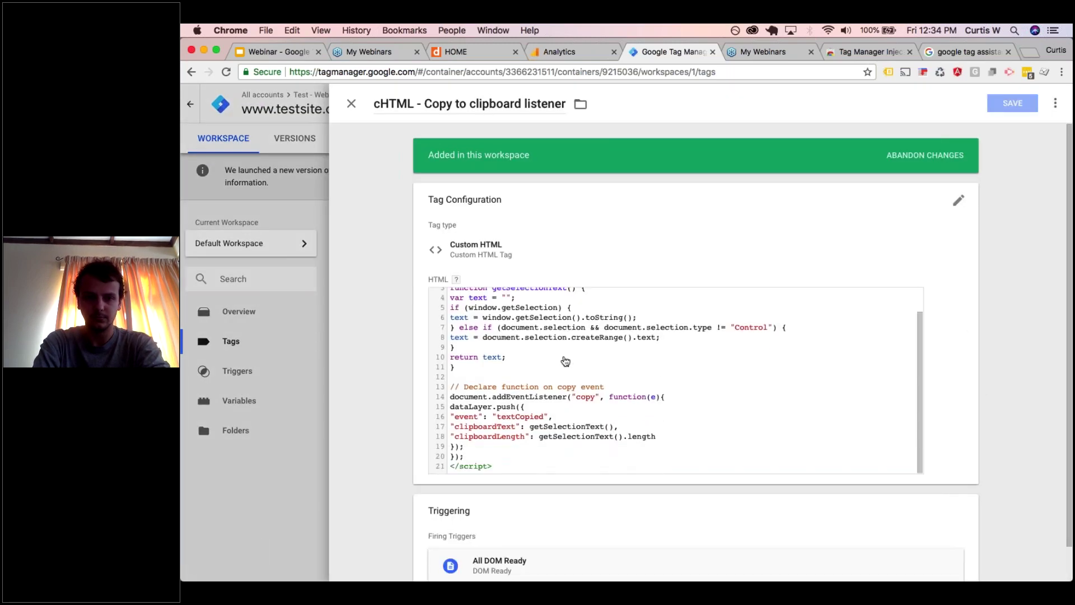
left_click(524, 430)
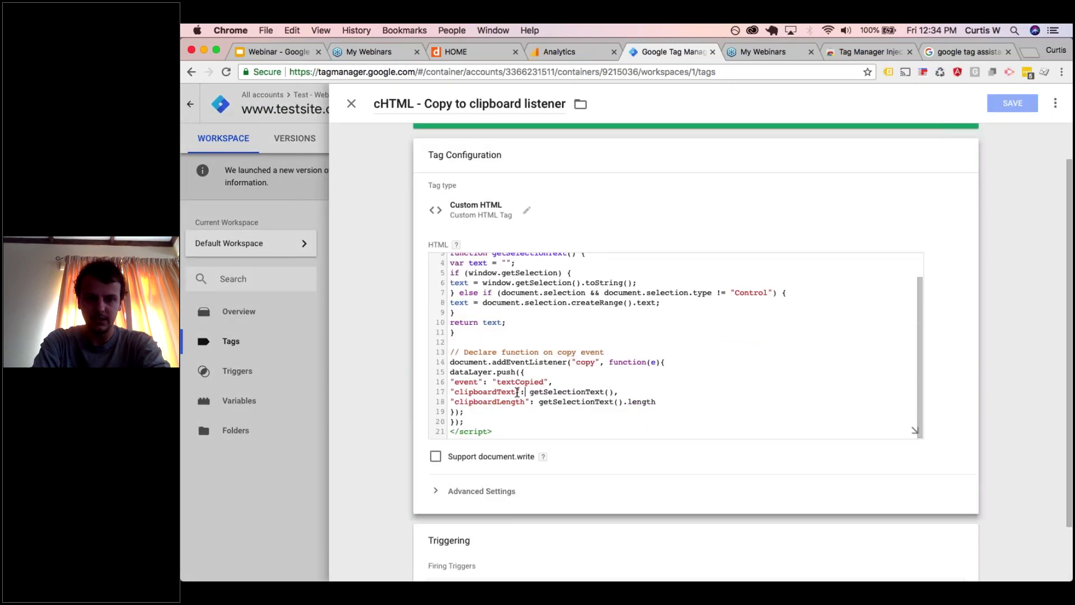
left_click_drag(515, 394, 456, 392)
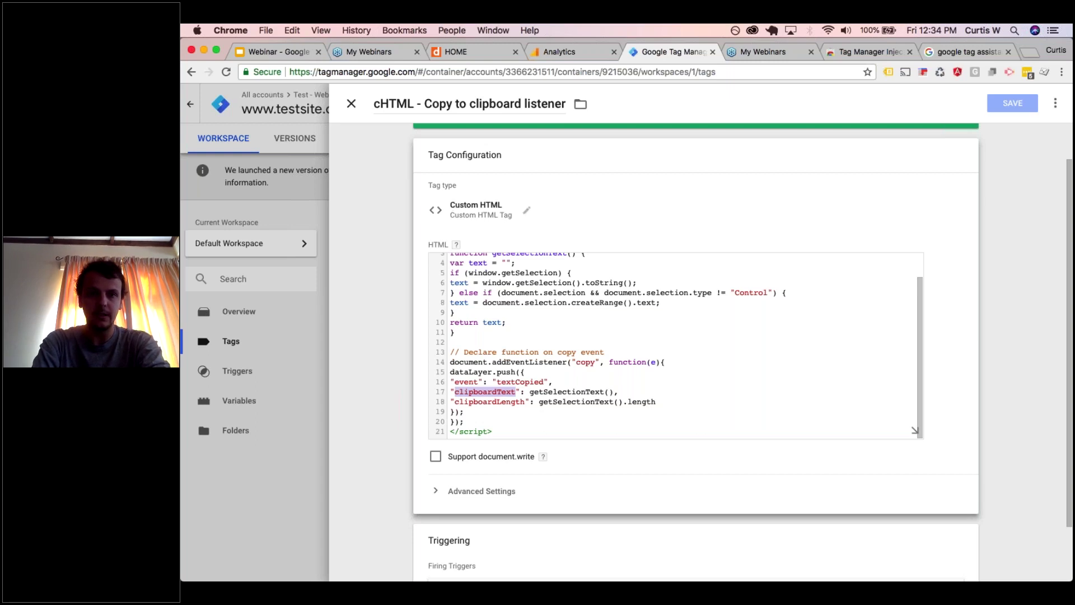
left_click(352, 106)
left_click(239, 400)
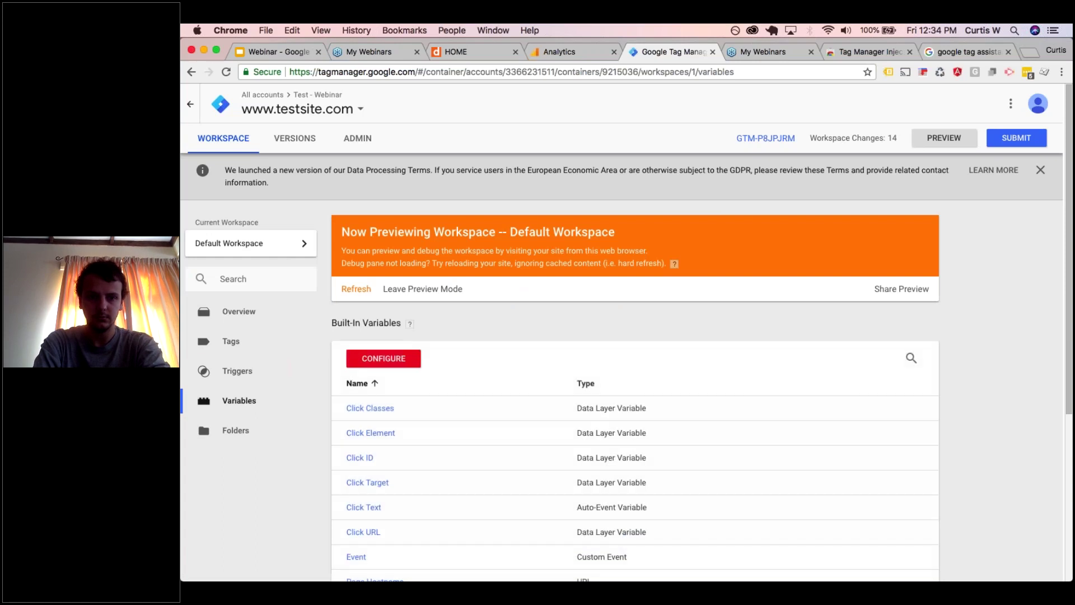
- Save a Data Layer Variable named clipboardText reading the clipboardText key
scroll(379, 472, "down", 5)
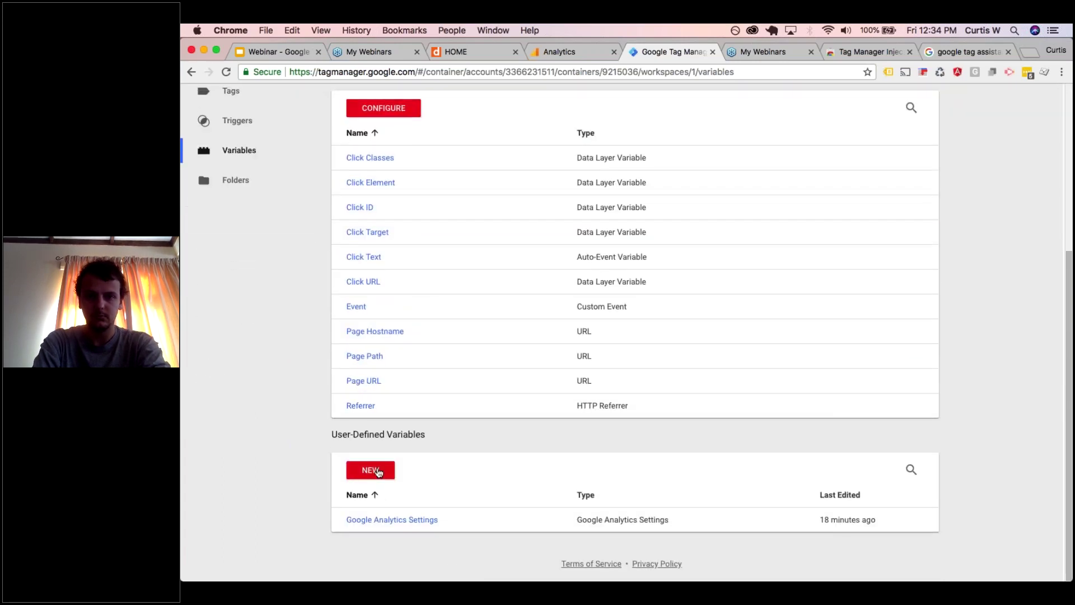
left_click(378, 472)
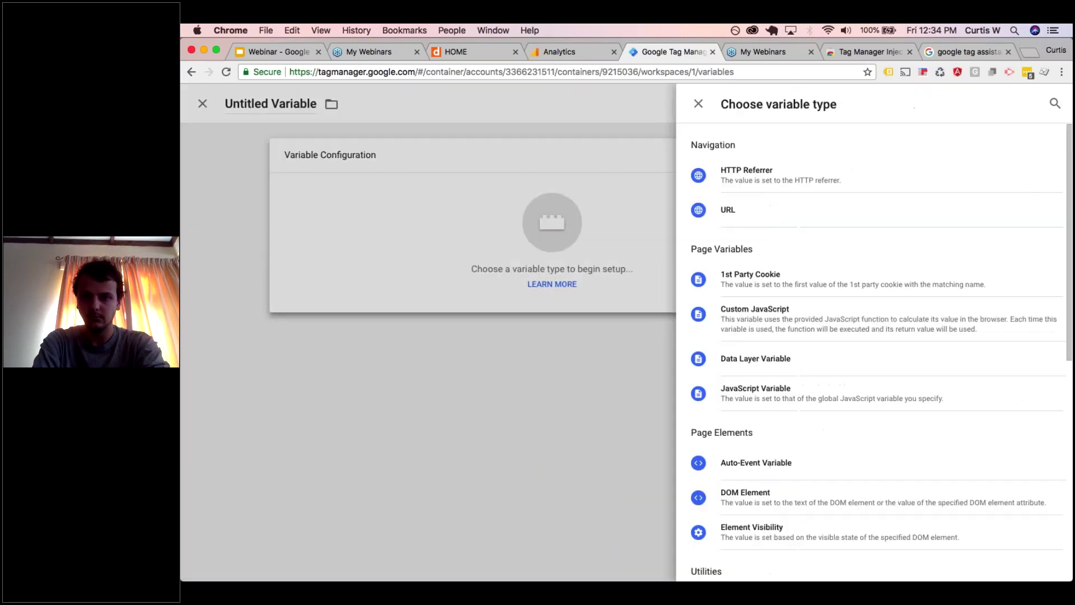
scroll(748, 314, "down", 2)
left_click(744, 318)
key("super+v")
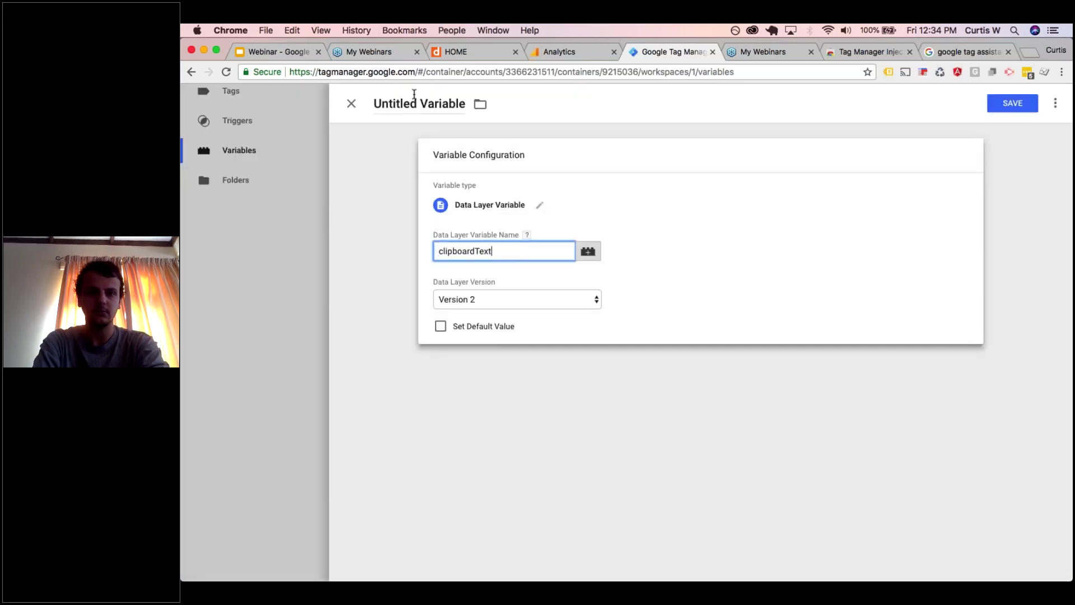
left_click(414, 97)
type("clipB")
key("BackSpace")
type("board")
type("Test")
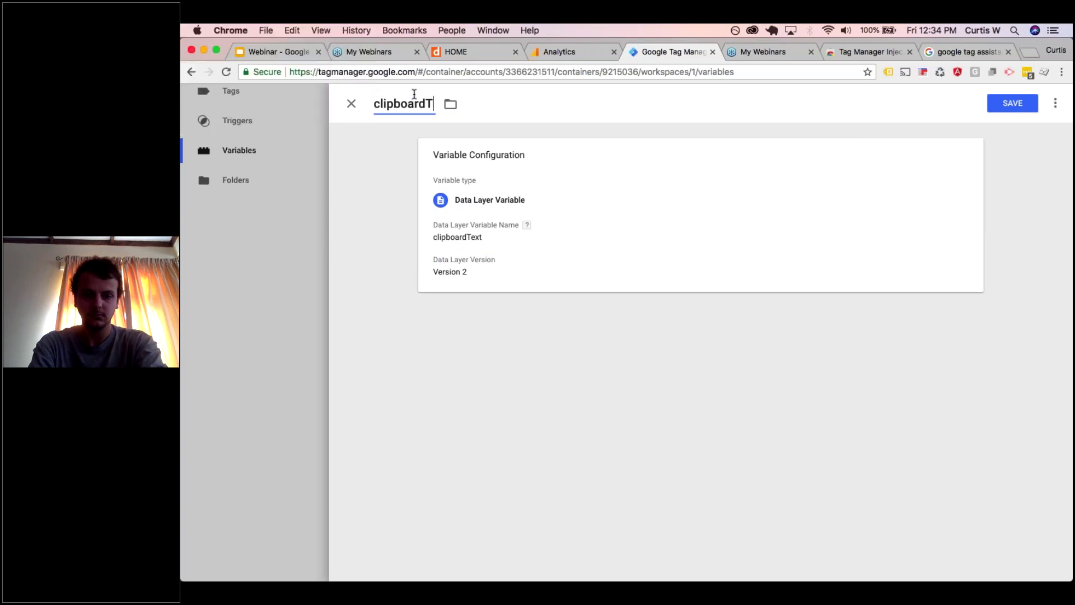
key("BackSpace")
key("BackSpace")
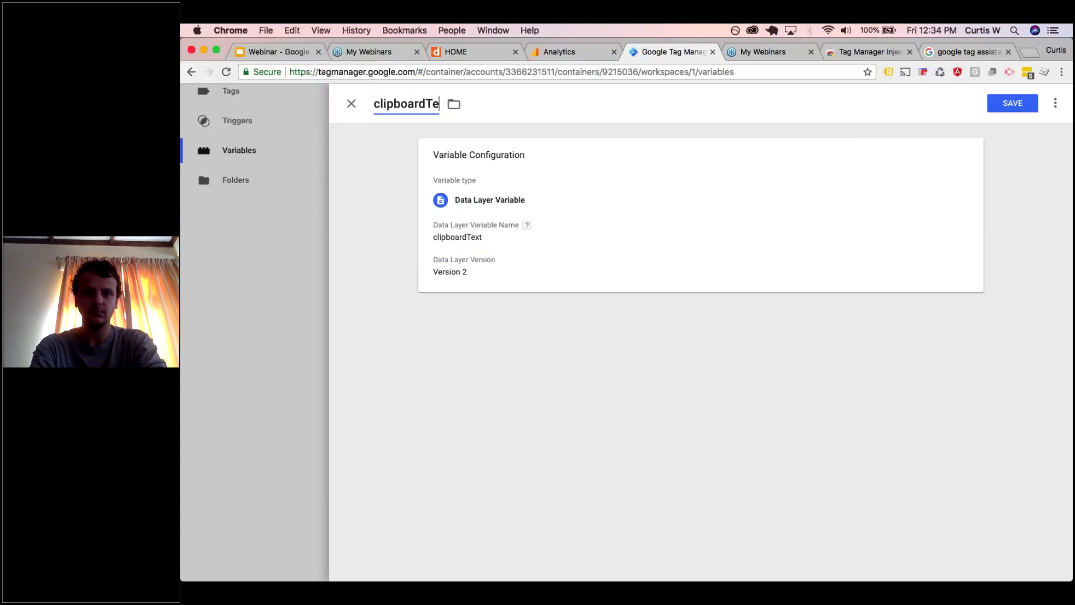
type("xt")
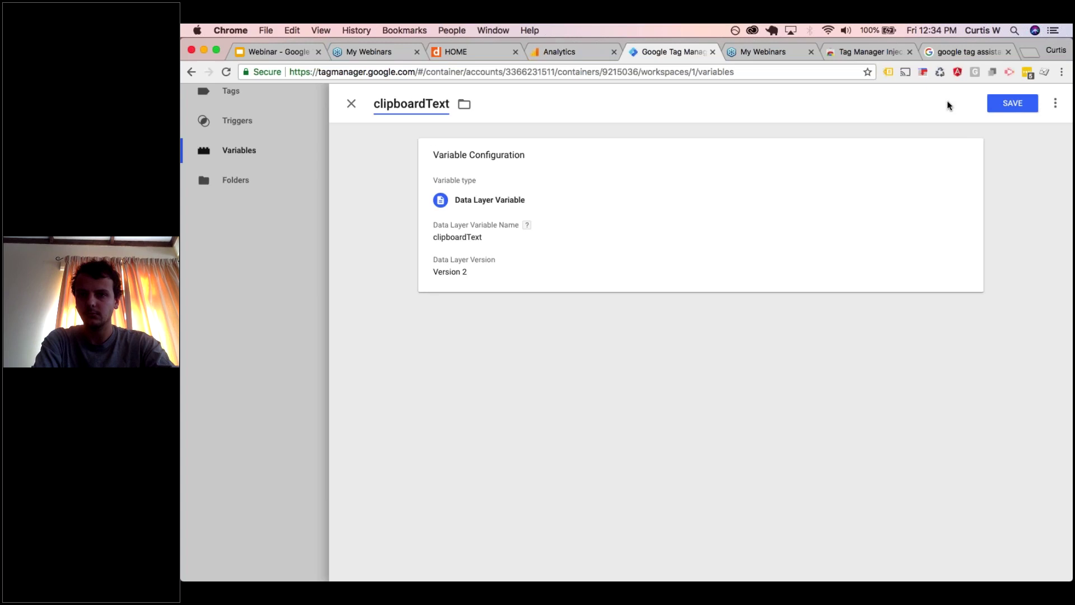
left_click(1014, 103)
left_click(1014, 103)
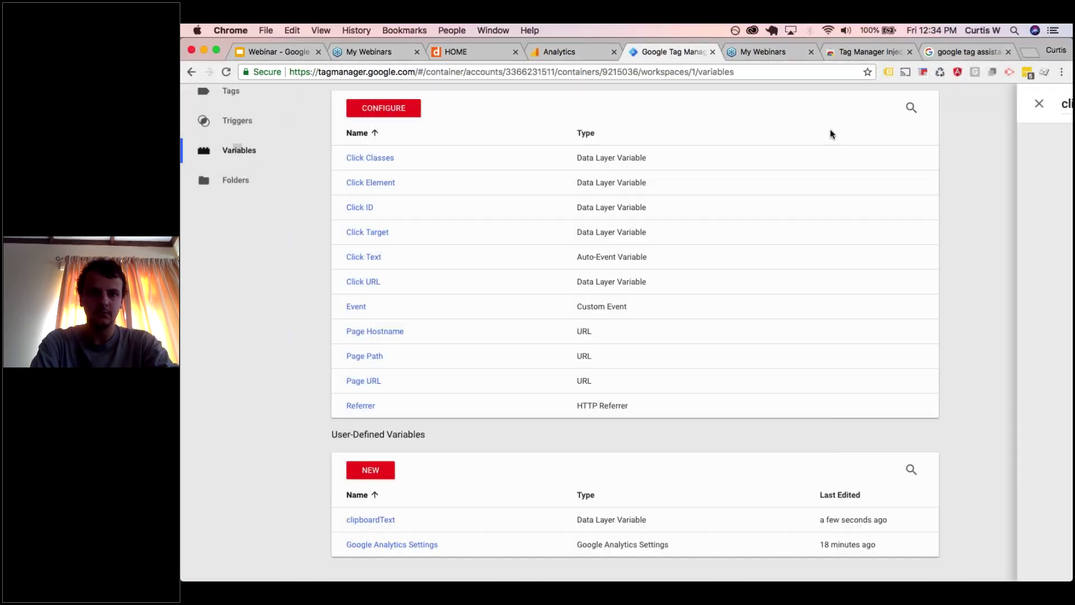
- Refresh the preview, reload the site and view the Page View event's variables
left_click(354, 222)
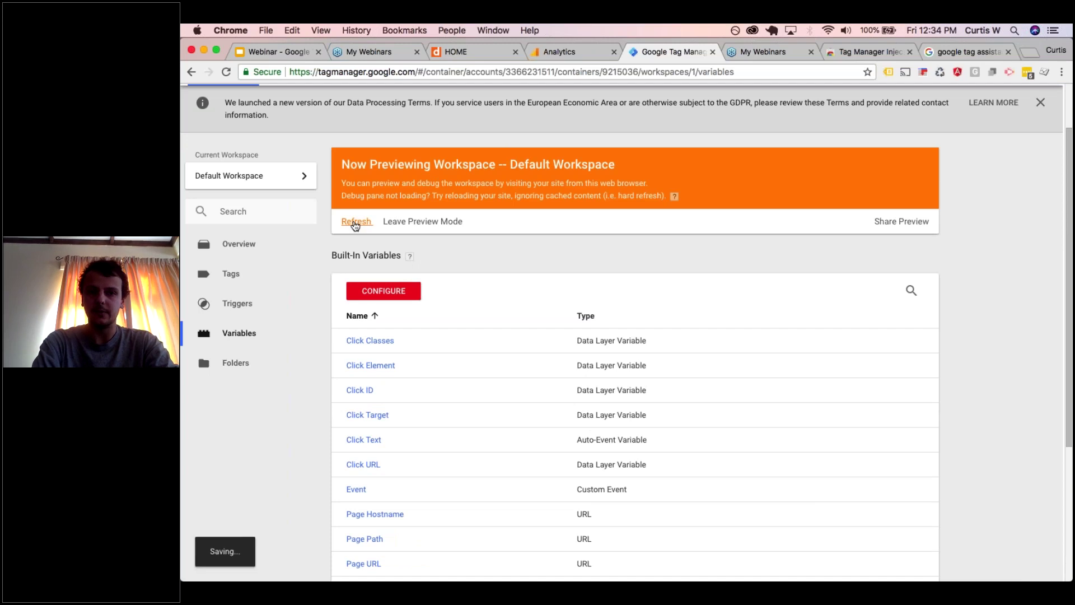
left_click(564, 49)
left_click(448, 56)
left_click(227, 72)
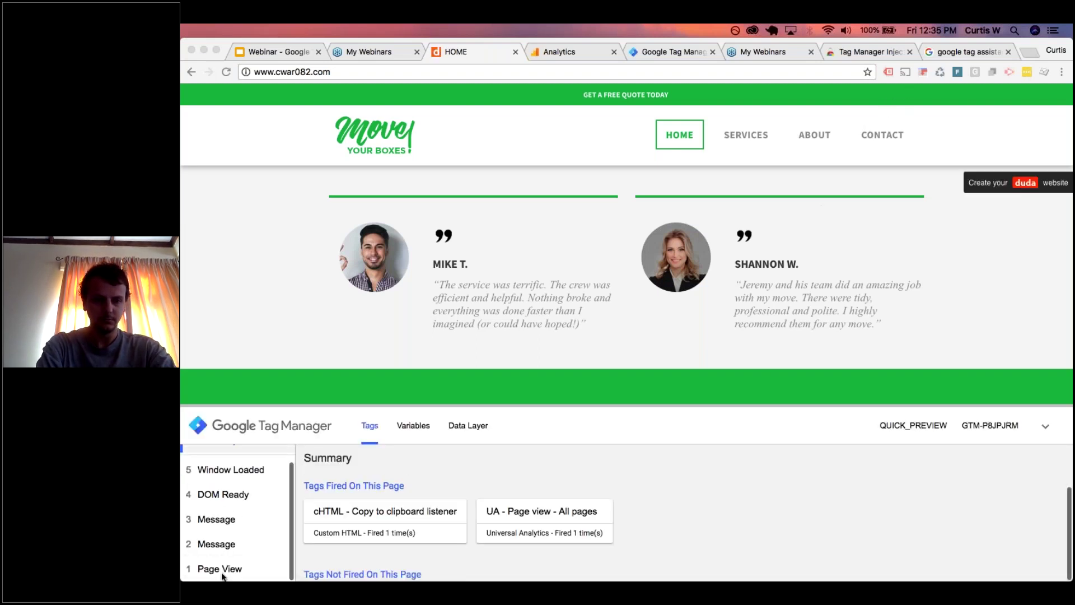
left_click(222, 569)
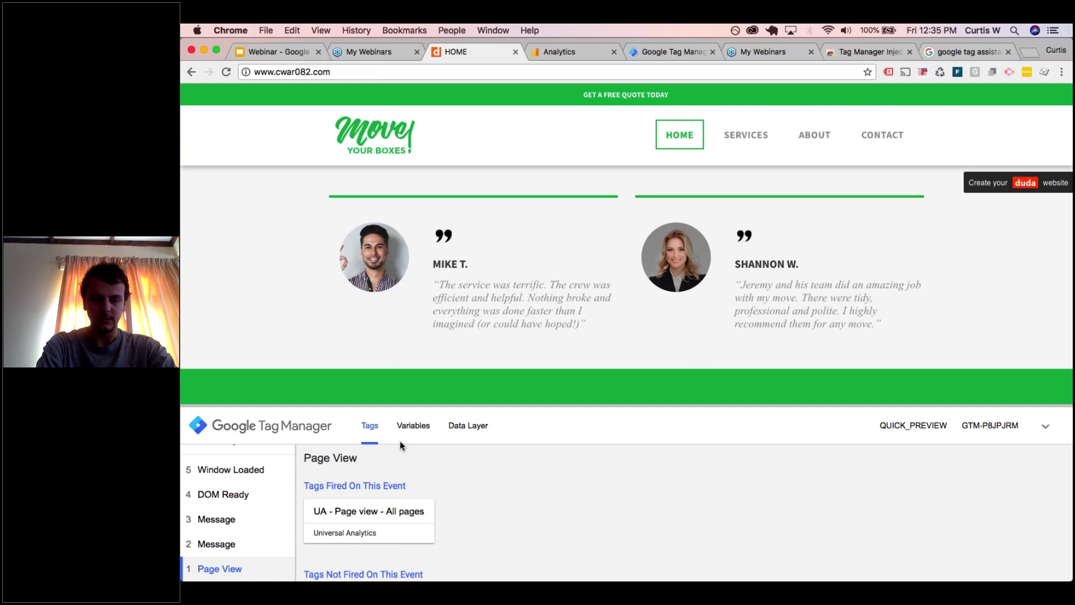
left_click(414, 427)
scroll(343, 514, "down", 5)
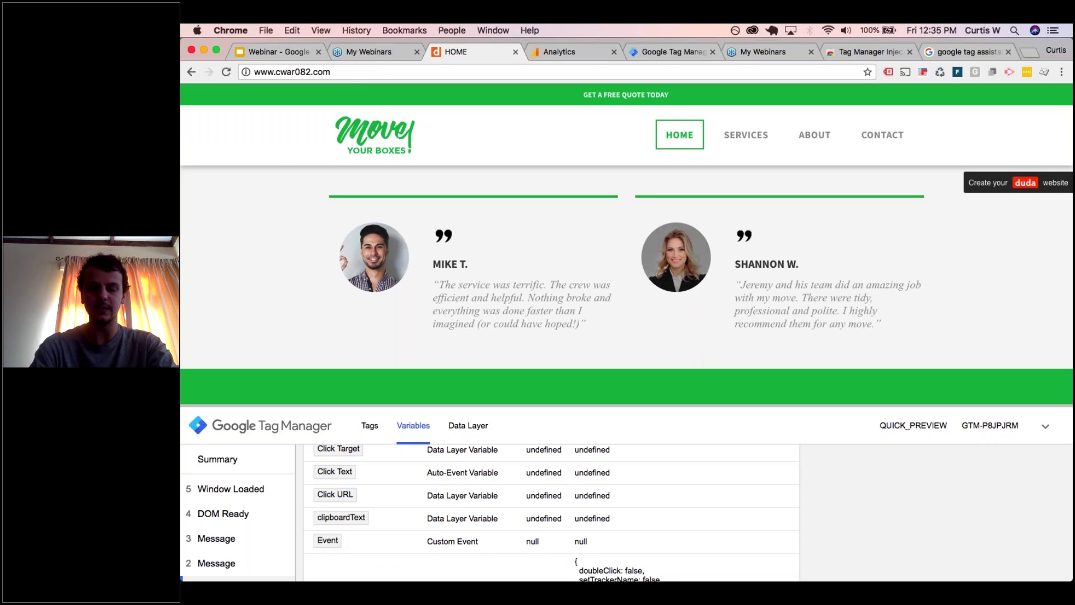
- Copy the testimonial name and check clipboardText's captured value on the textCopied event
left_click_drag(466, 263, 433, 262)
key("super+c")
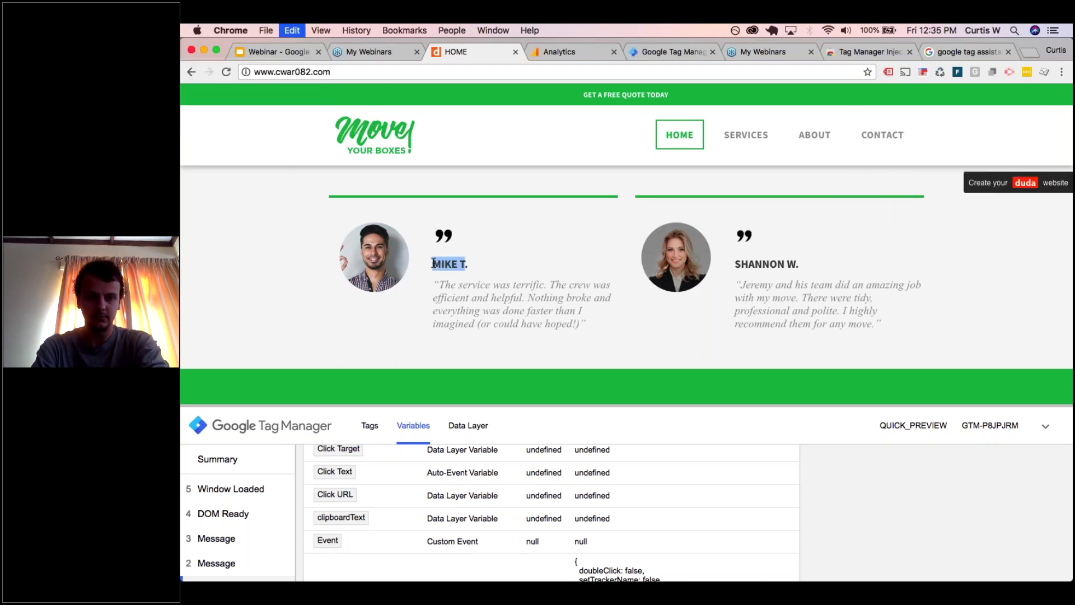
left_click(252, 486)
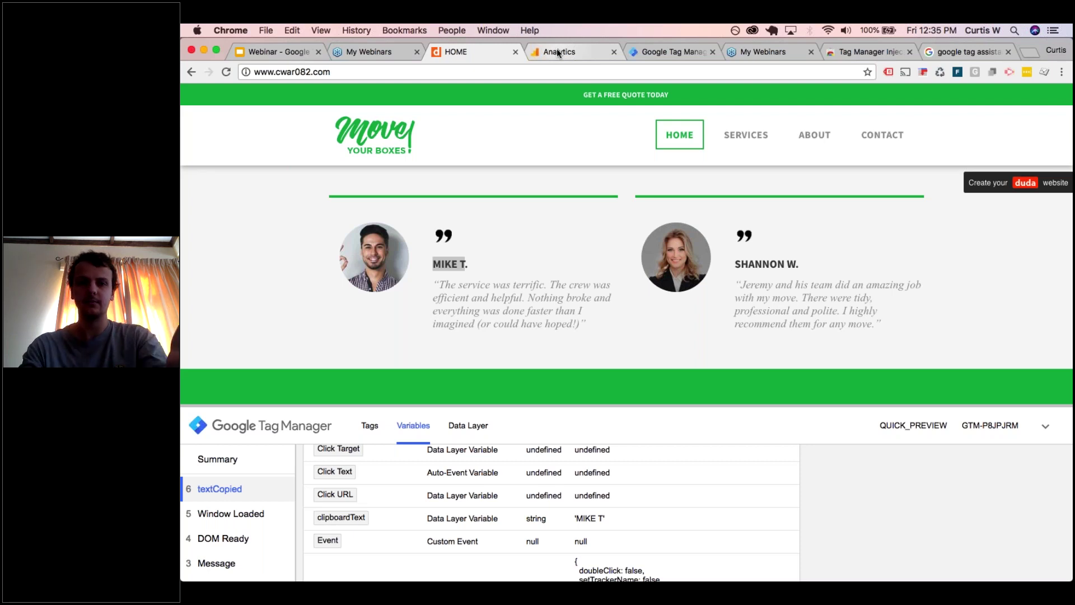
left_click(558, 53)
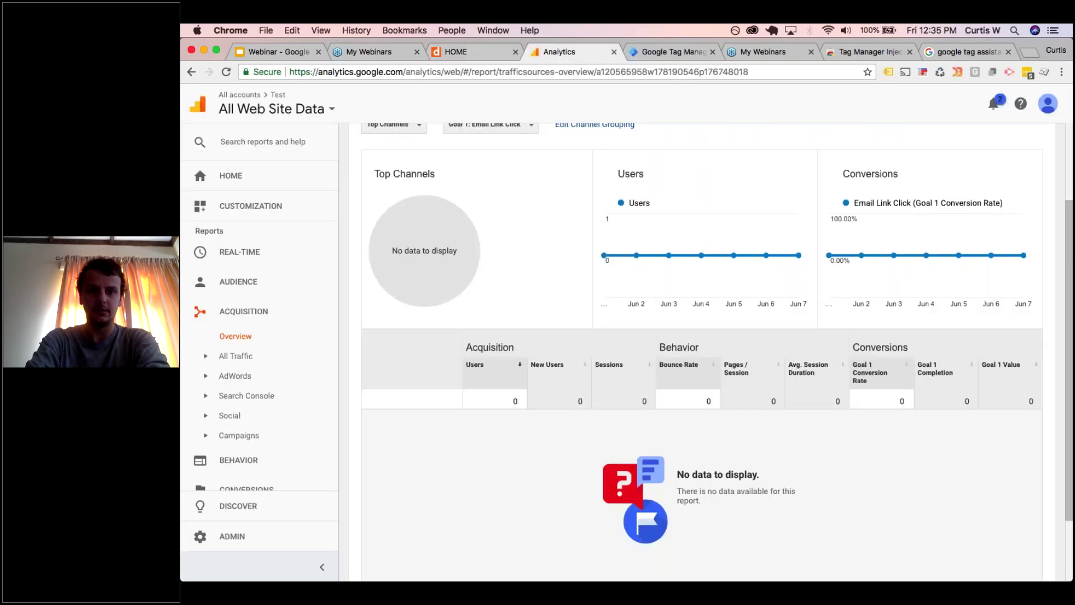
- Create a new tag named 'UA - Event - Copy to clipboard'
left_click(476, 56)
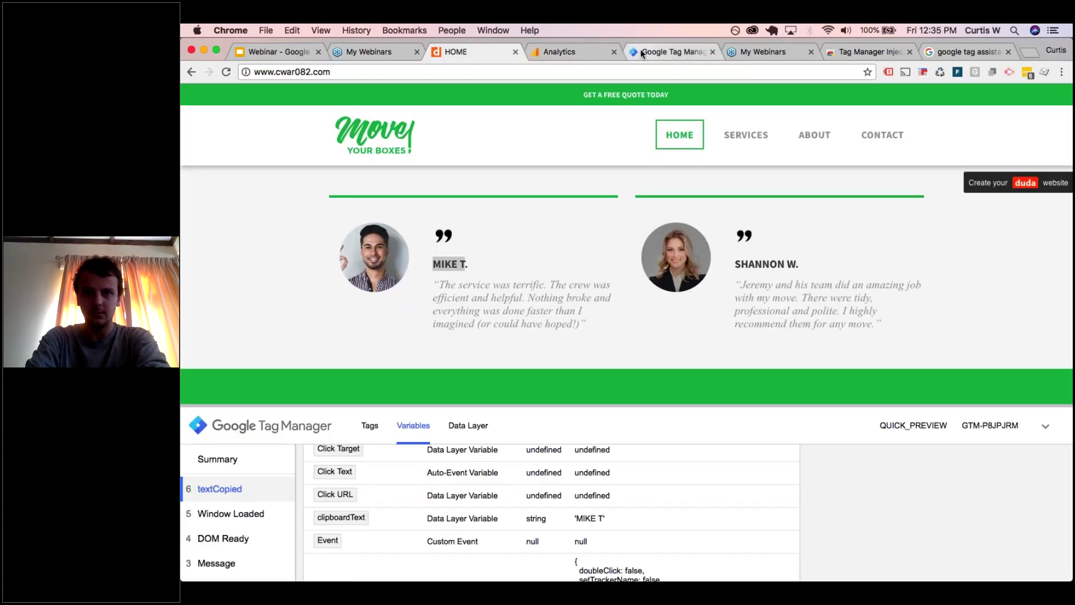
left_click(673, 51)
left_click(231, 273)
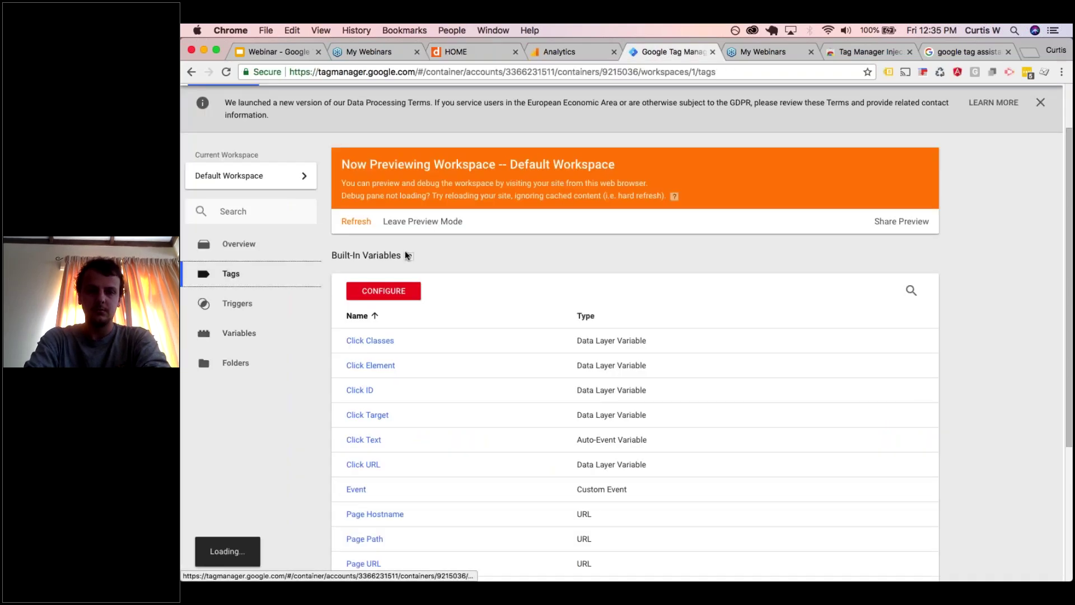
mouse_move(406, 255)
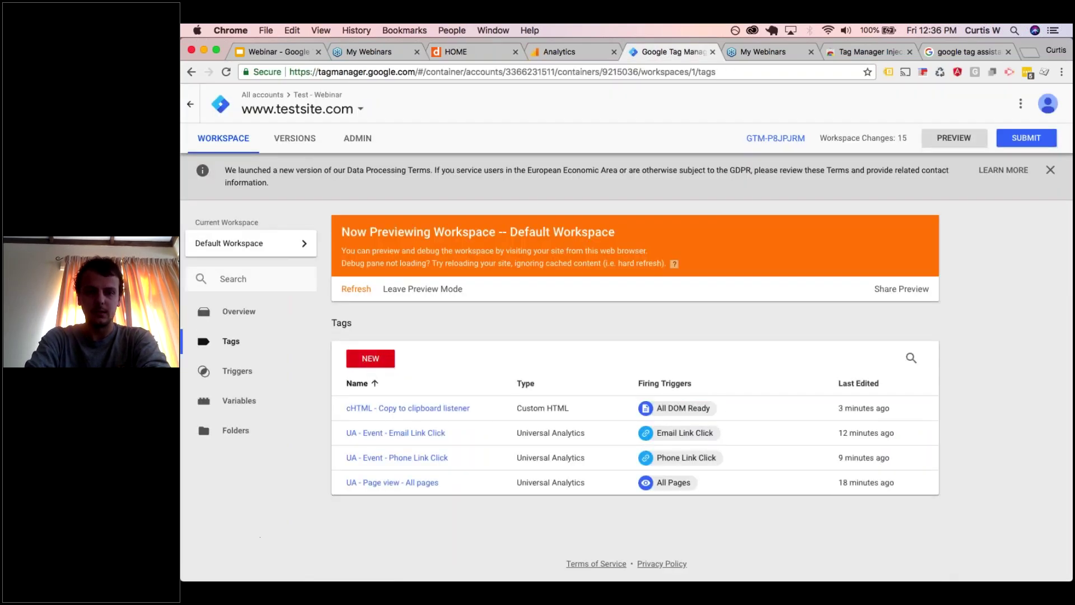
left_click(370, 358)
left_click(419, 104)
type("UA - ")
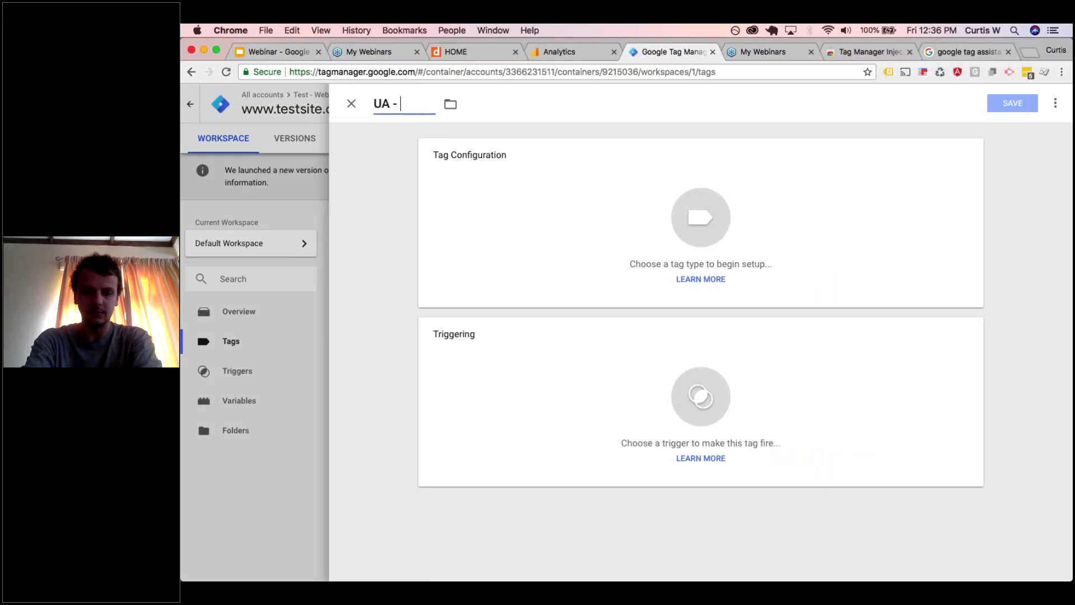
type("Event - Copy")
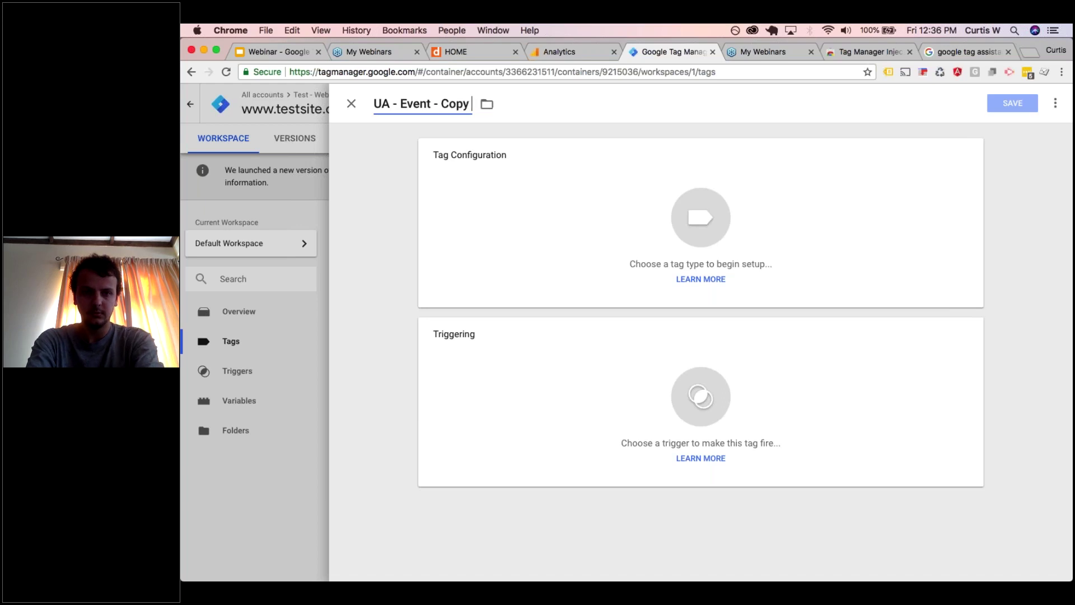
type(" to clipba")
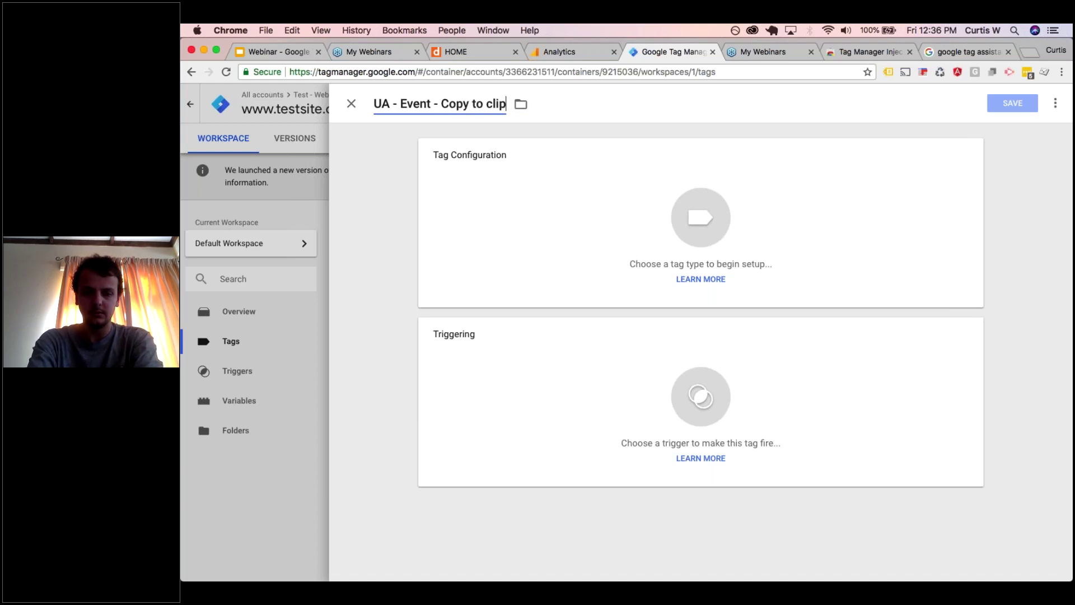
key("BackSpace")
type("oard")
- Make it a Universal Analytics Event with category 'Engagement' and action 'Text copied'
left_click(530, 204)
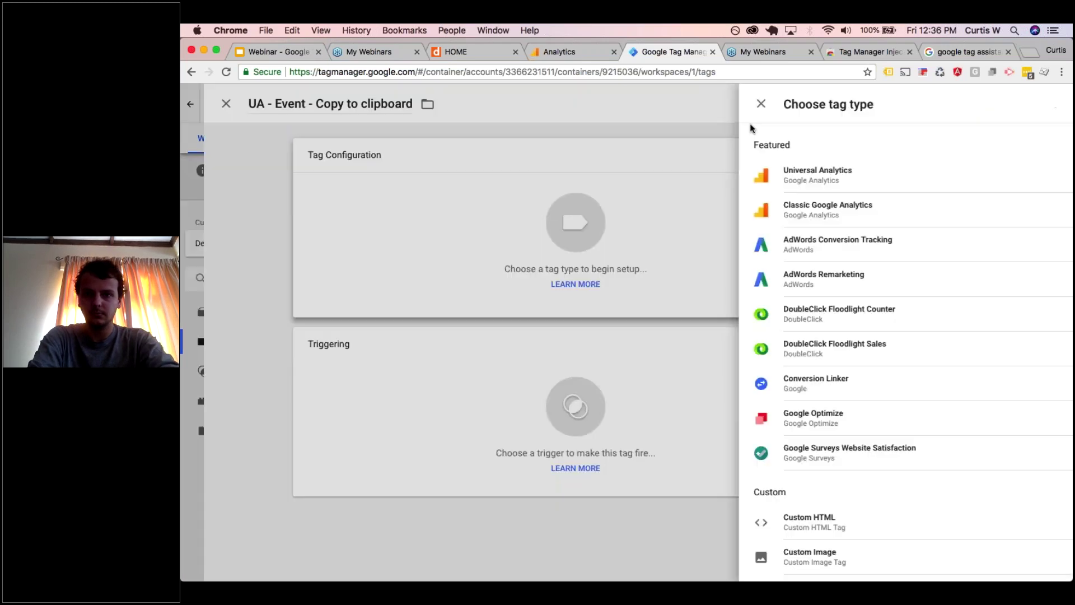
left_click(785, 171)
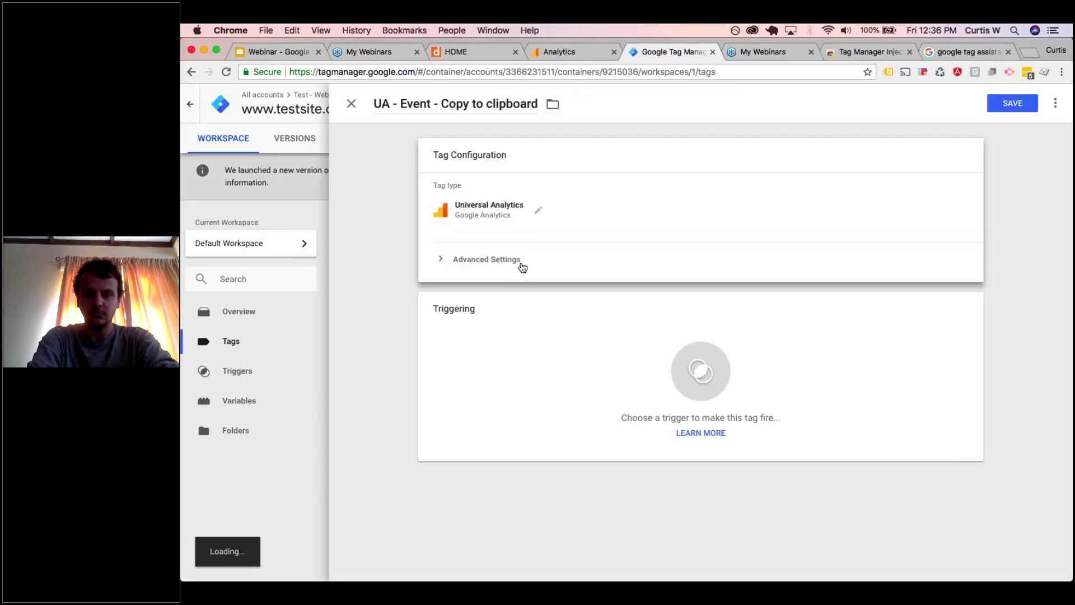
left_click(506, 261)
left_click(493, 271)
left_click(489, 320)
type("Engagement")
key("Tab")
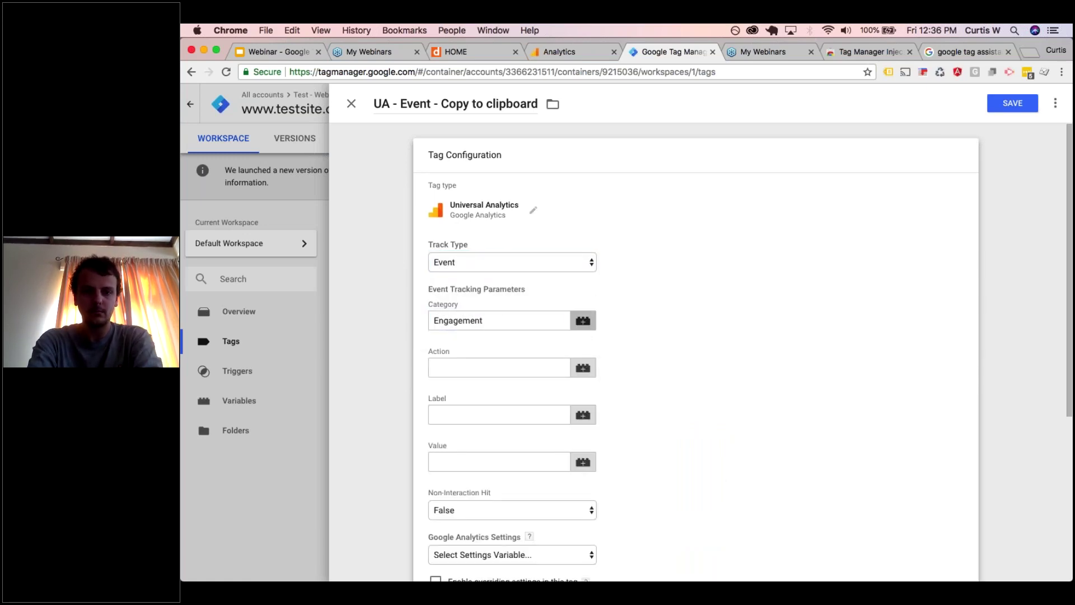
key("Tab")
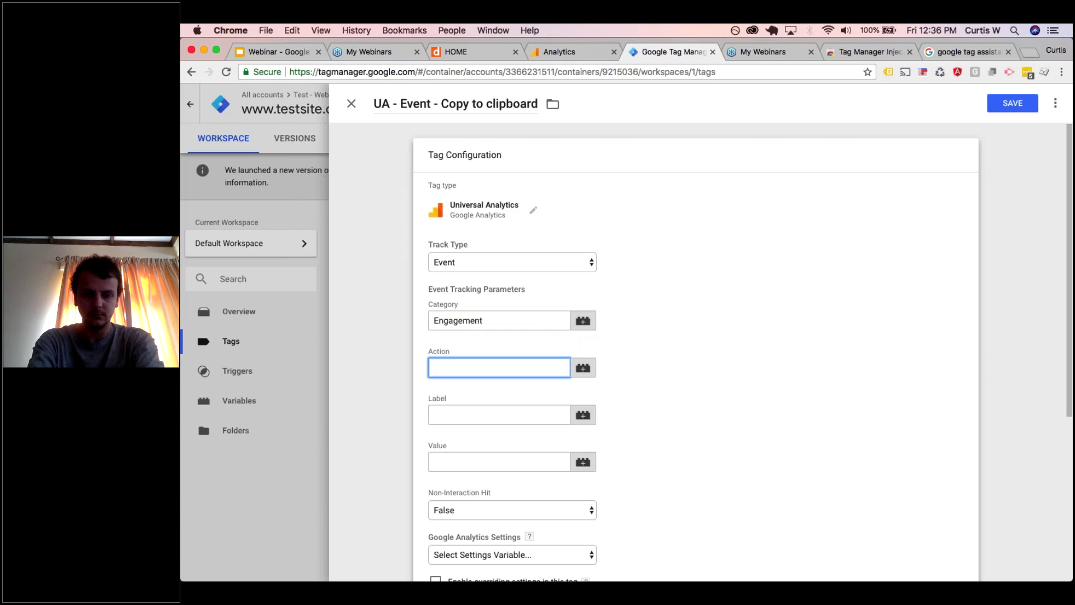
type("Text copied")
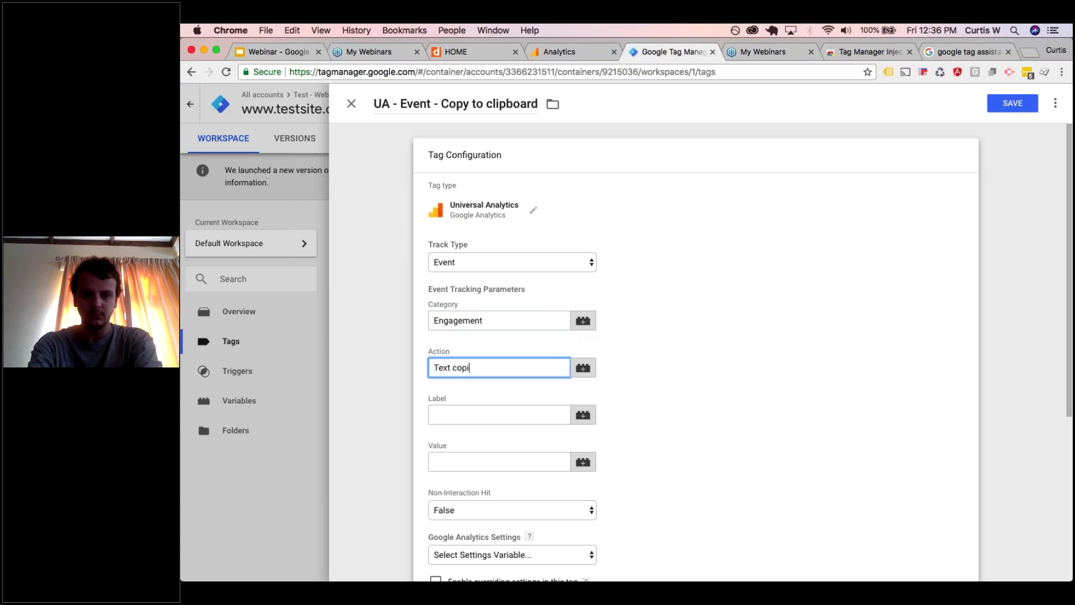
key("Tab")
key("Tab")
- Set the label to {{clipboardText}} and the settings variable to {{Google Analytics Settings}}
type("{{")
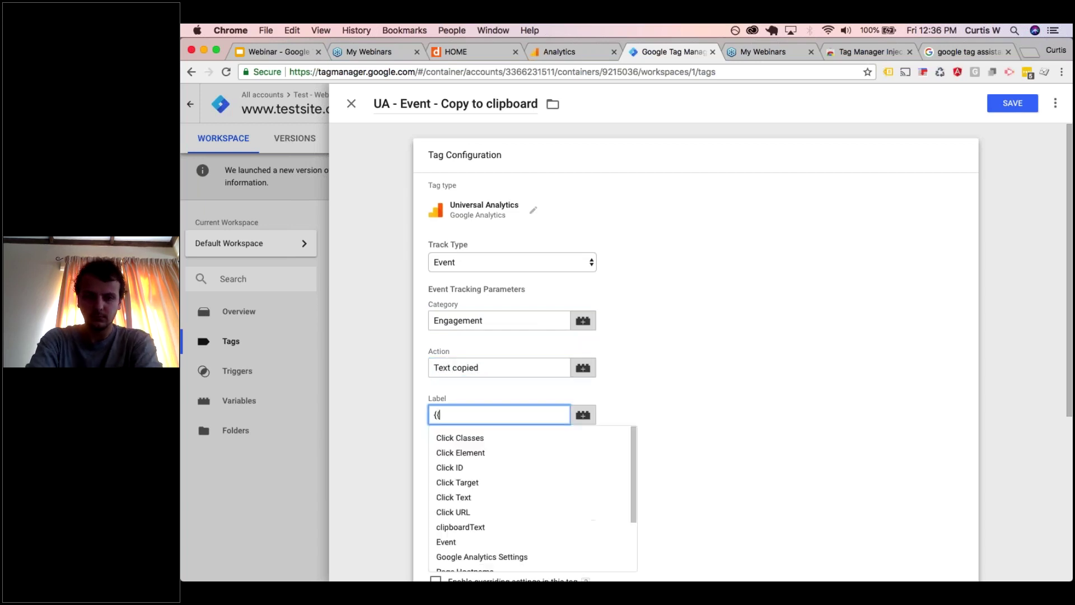
left_click(470, 528)
left_click(480, 426)
scroll(480, 426, "down", 2)
scroll(492, 392, "down", 5)
left_click(492, 391)
left_click(491, 399)
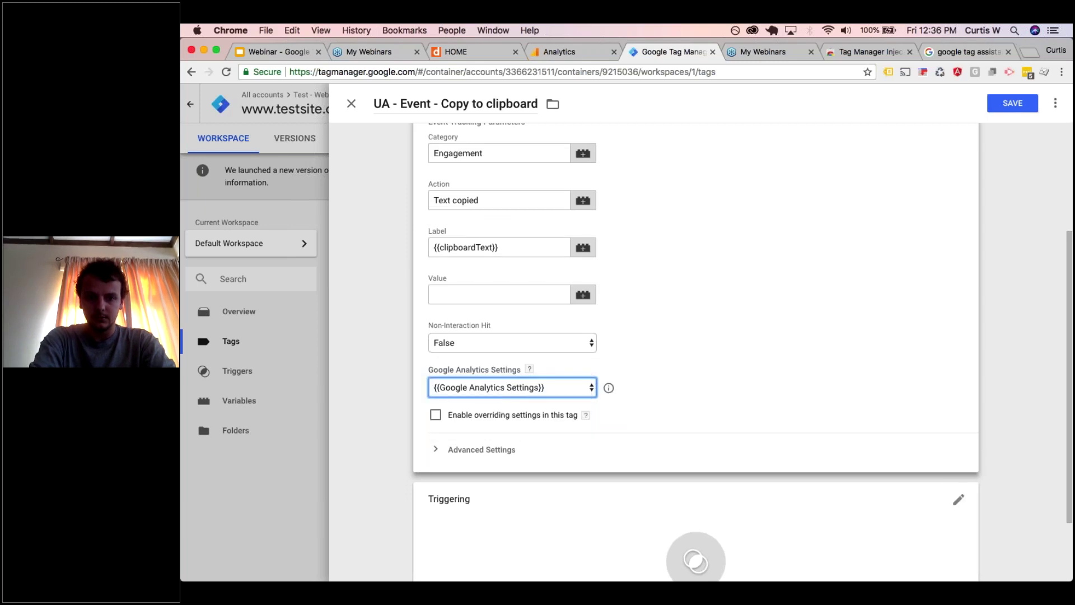
left_click(516, 502)
left_click(517, 503)
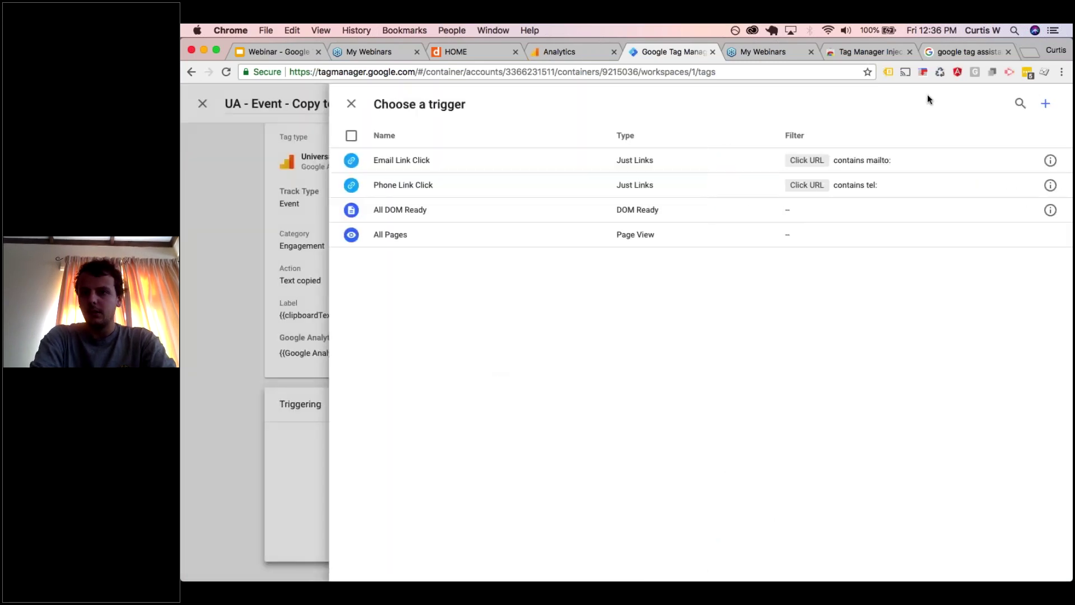
- Attach a new Custom Event trigger 'textCopied' (event textCopied) and reload the site preview
left_click(1046, 106)
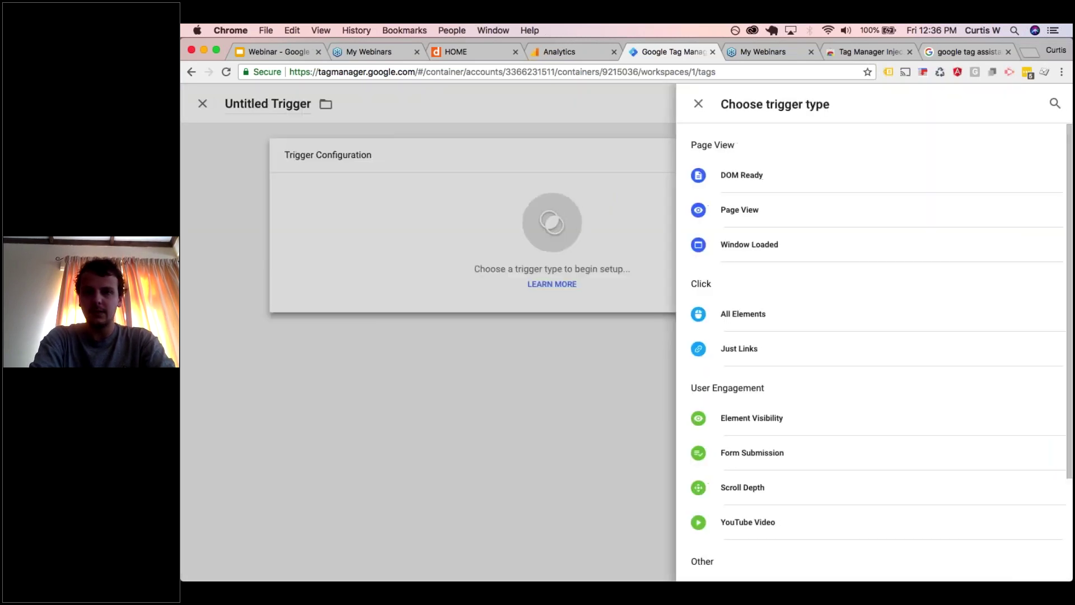
scroll(746, 321, "down", 5)
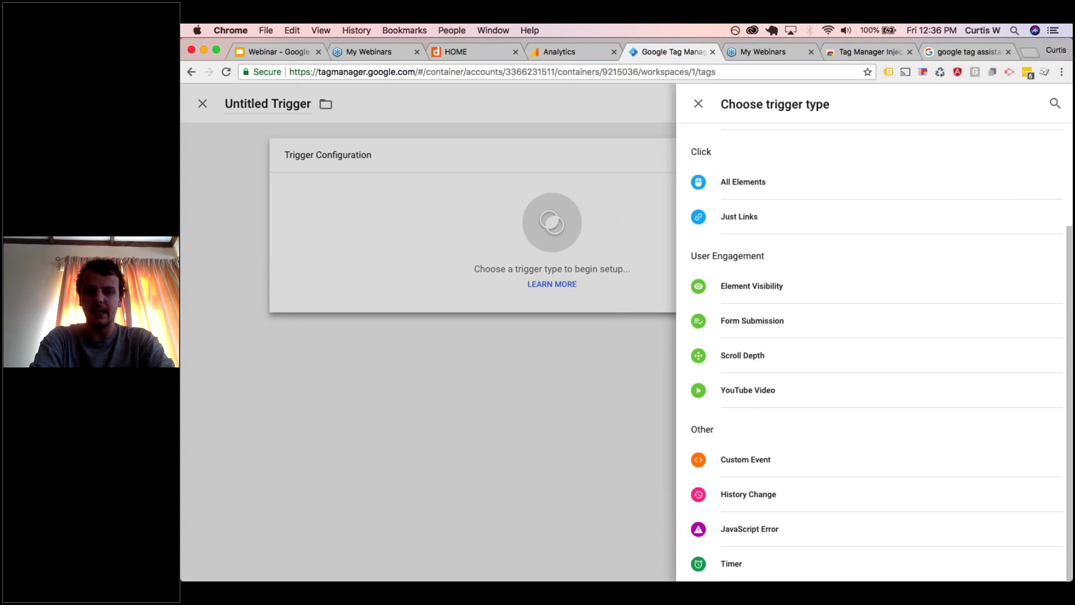
left_click(732, 460)
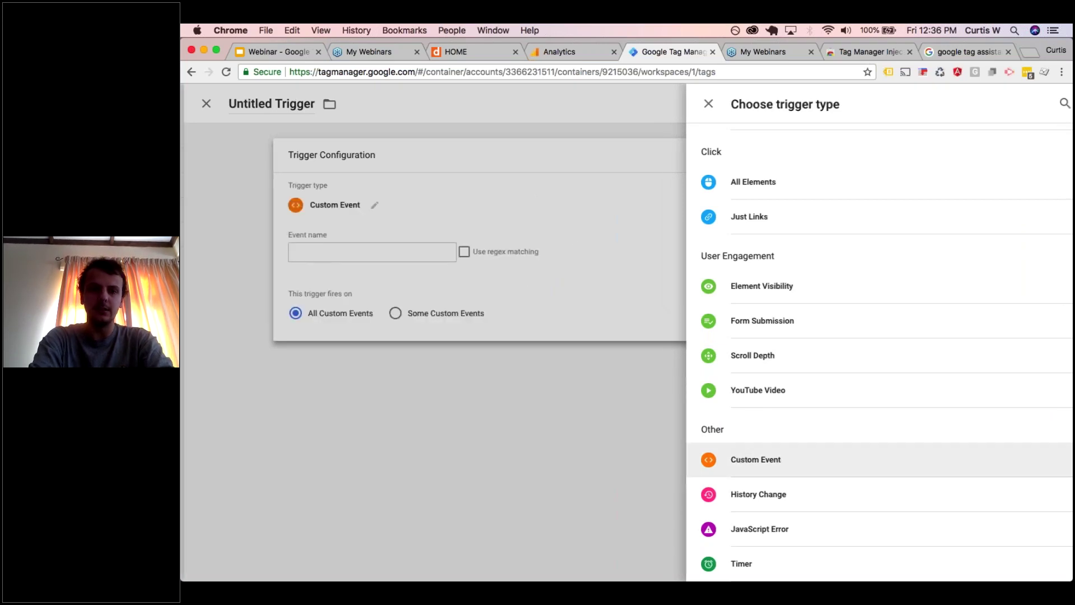
left_click(469, 247)
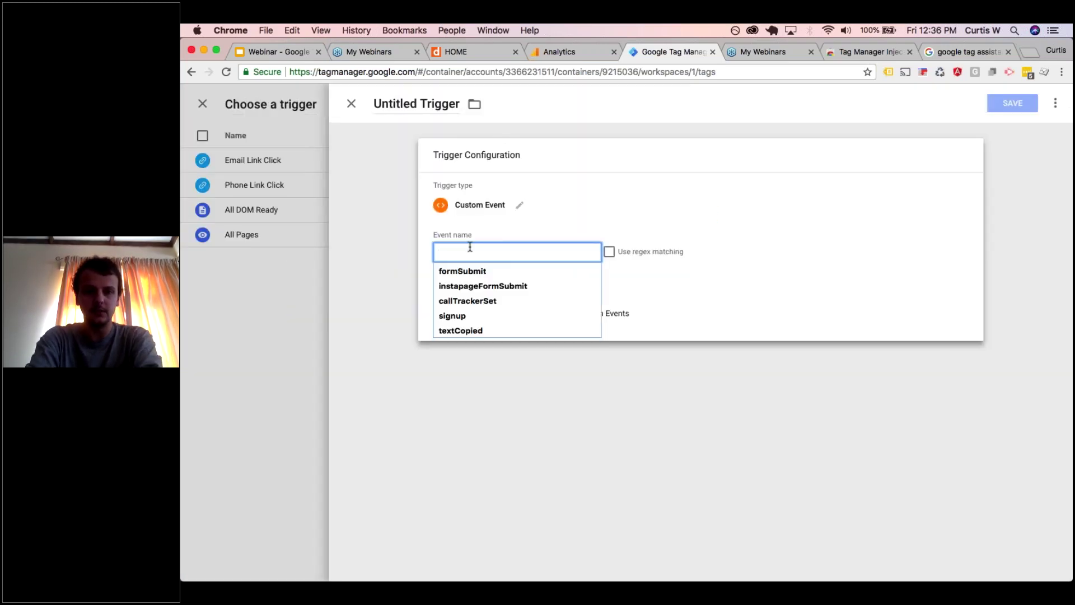
left_click(468, 330)
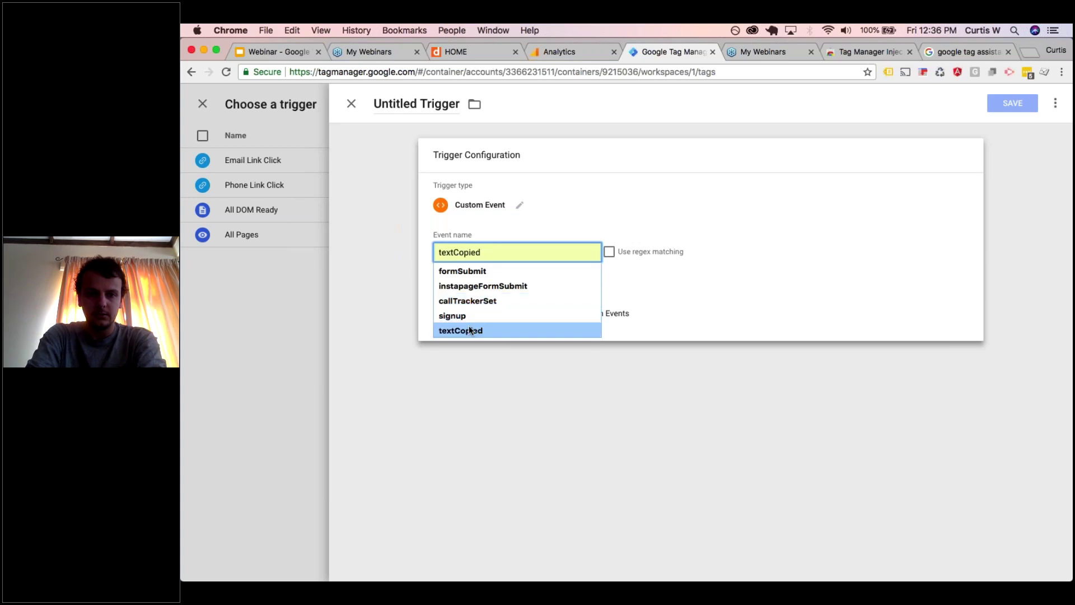
left_click(427, 98)
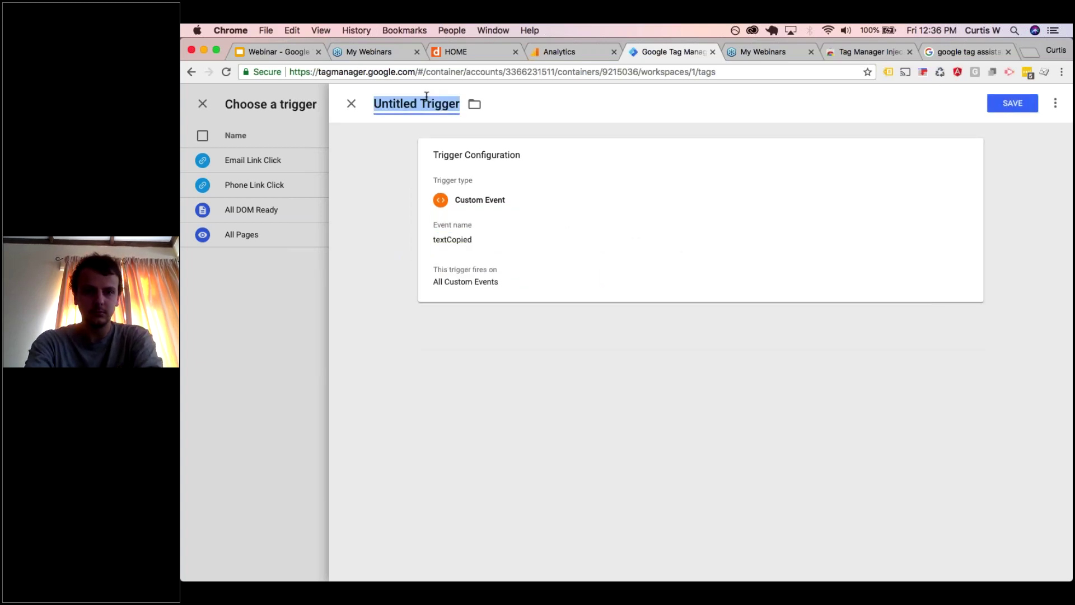
type("textCopied")
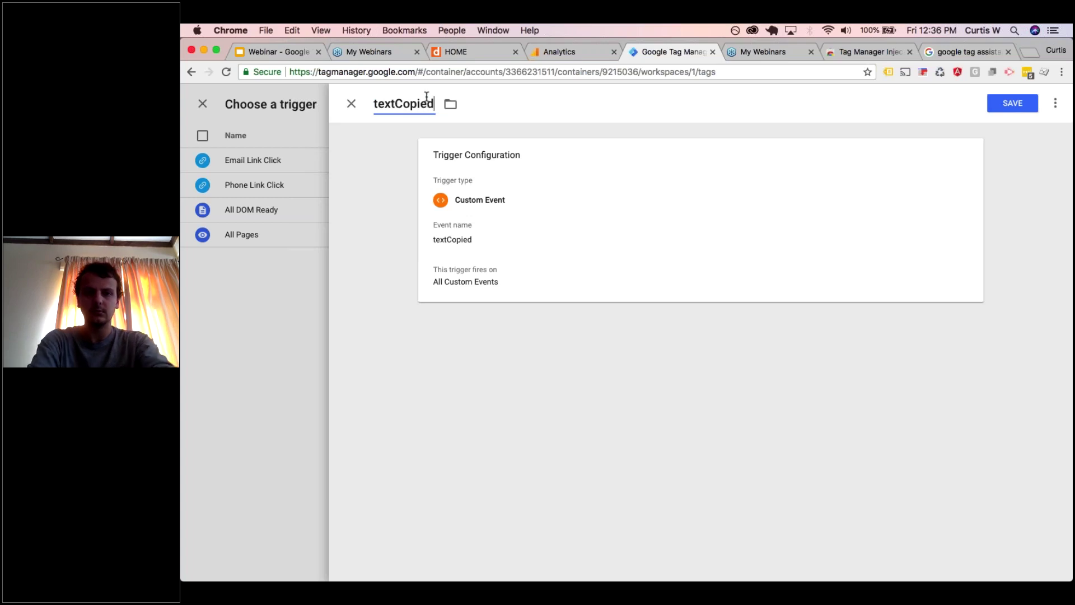
left_click(1013, 103)
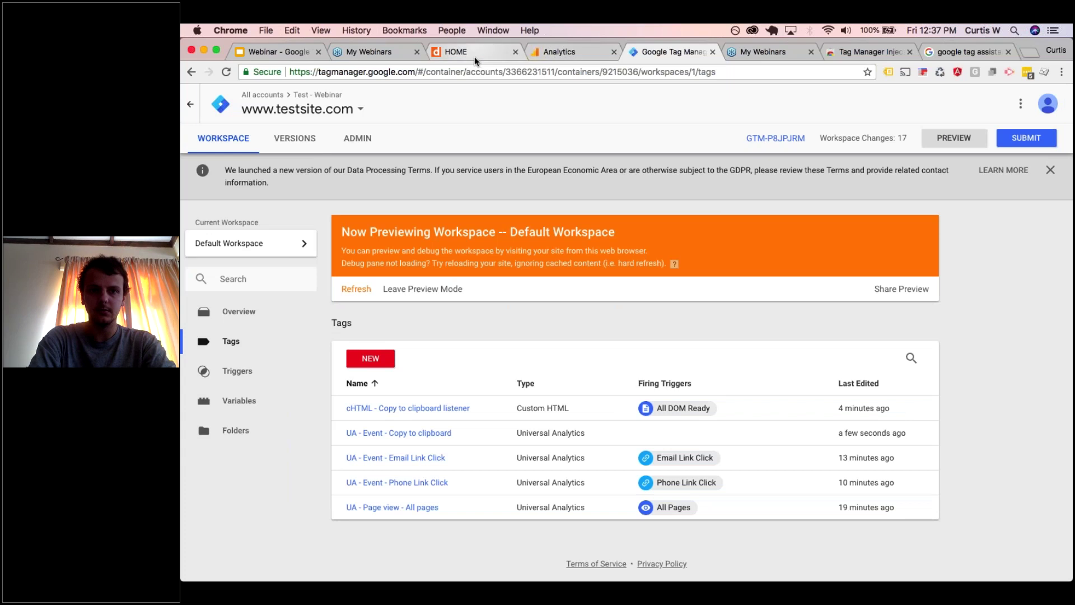
left_click(475, 56)
left_click(226, 72)
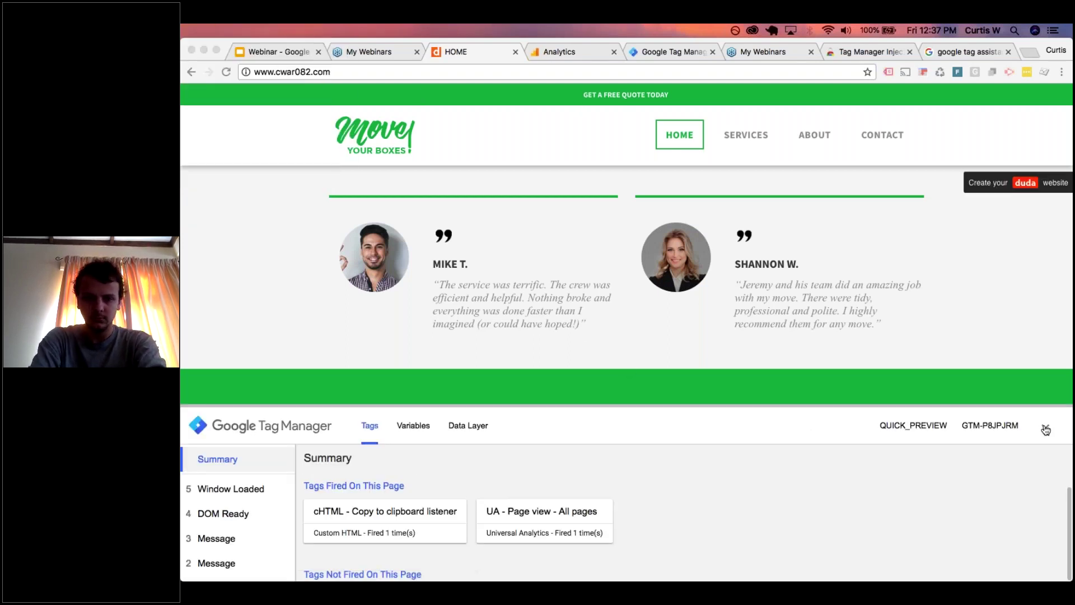
- Copy the footer contact email and verify textCopied fires the tag with clipboardText holding it
left_click(937, 411)
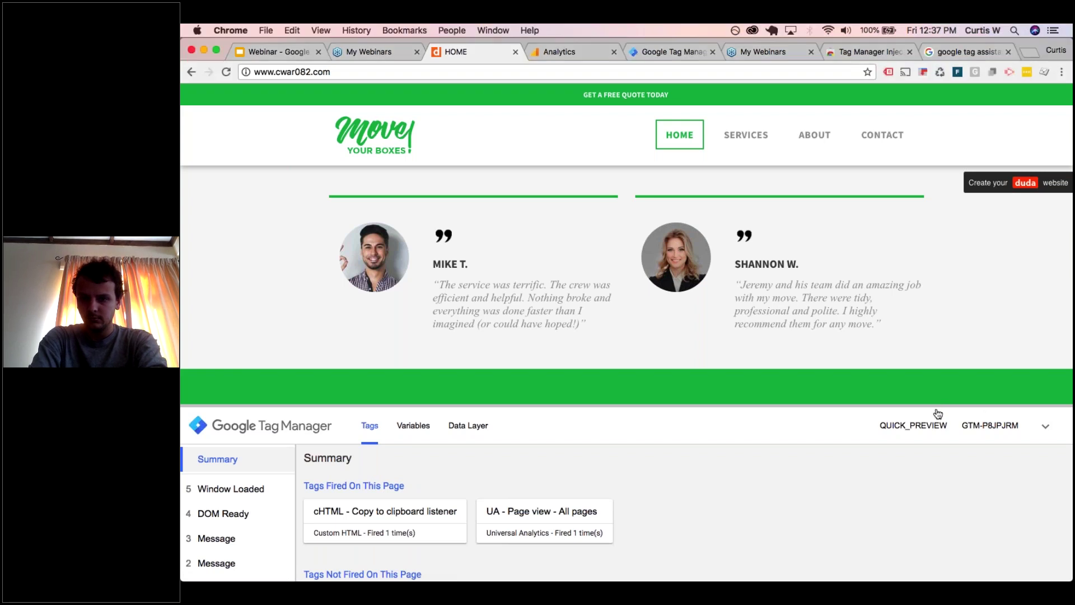
left_click_drag(916, 408, 915, 500)
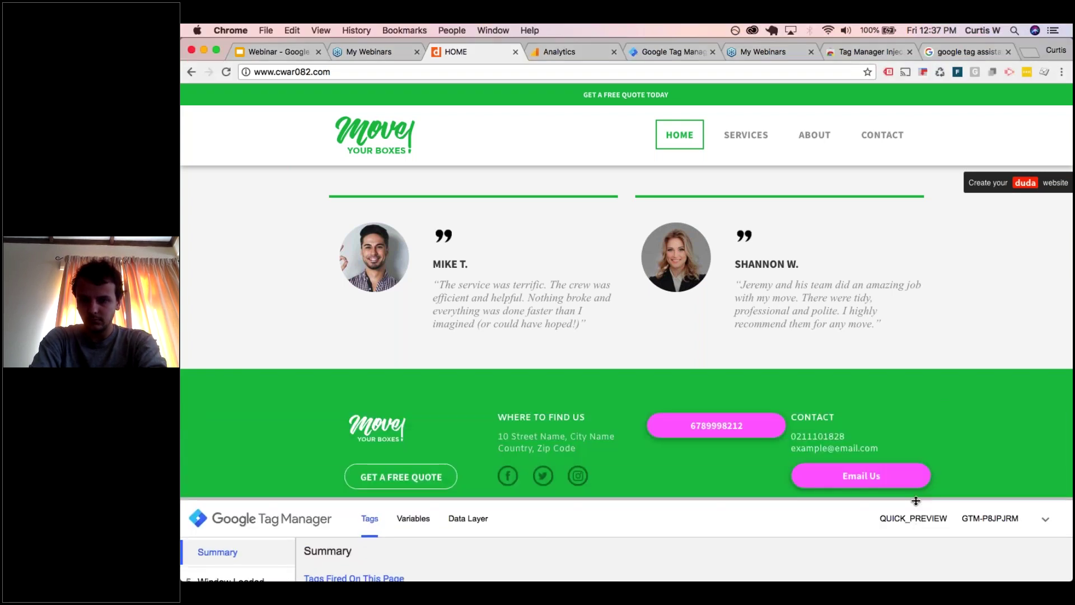
left_click_drag(879, 448, 794, 448)
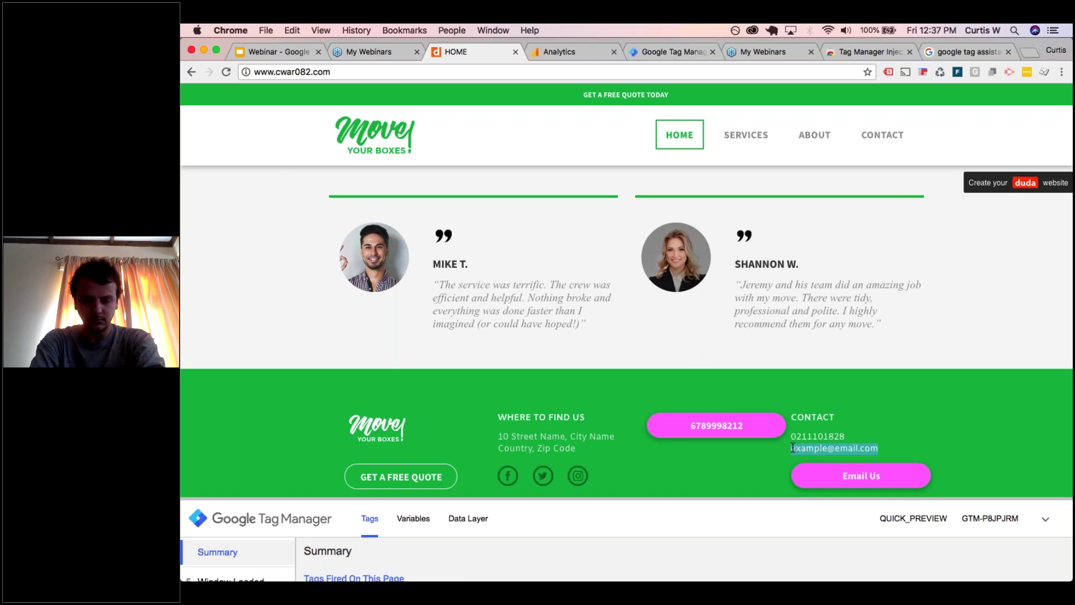
key("super+c")
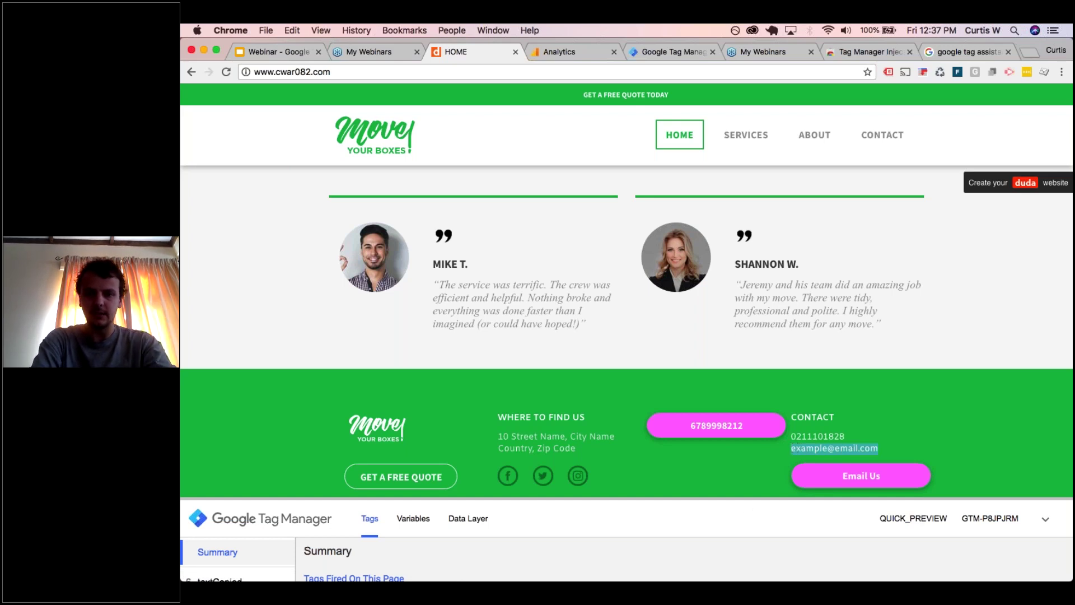
left_click_drag(737, 492, 736, 420)
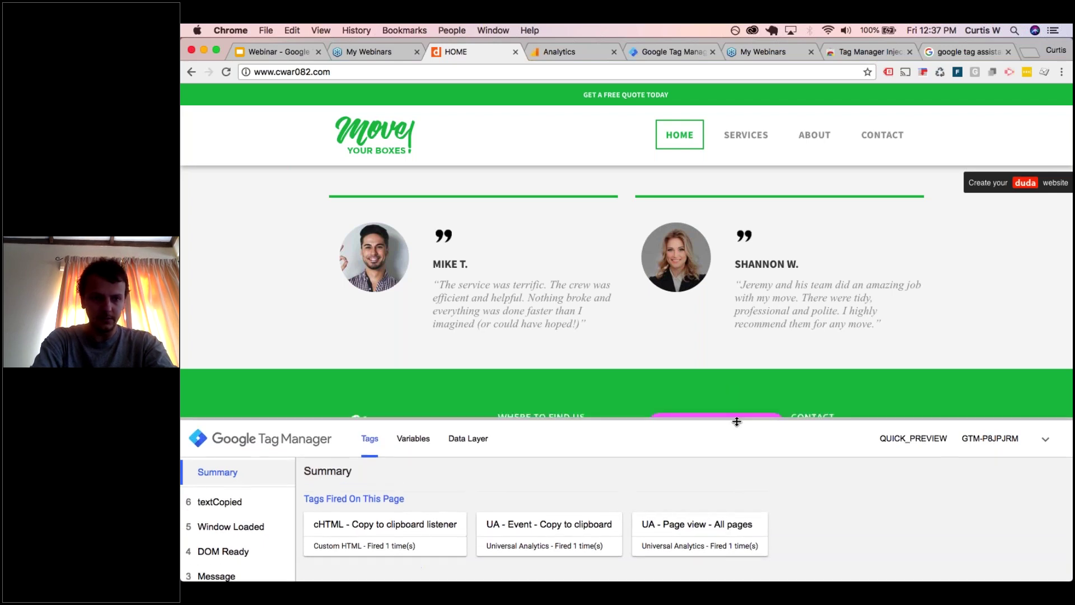
left_click(220, 502)
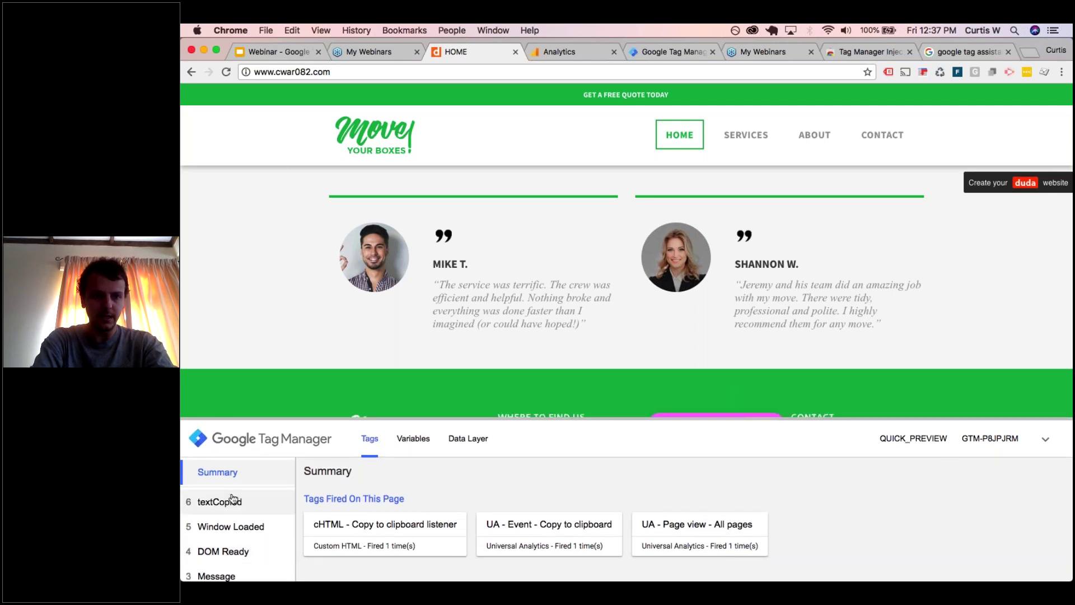
left_click(413, 439)
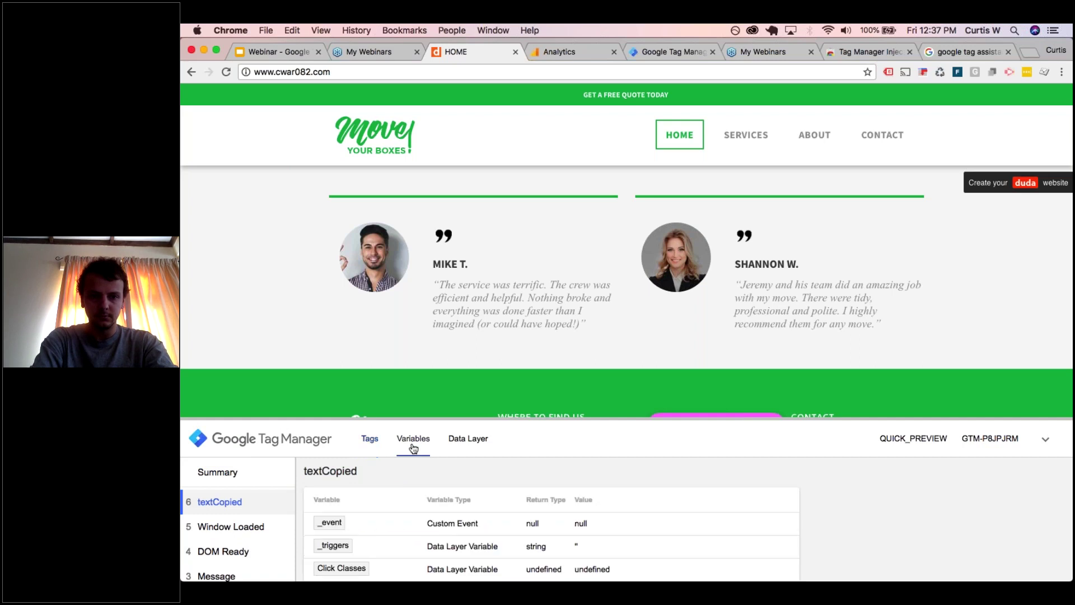
scroll(552, 521, "down", 2)
scroll(551, 519, "down", 5)
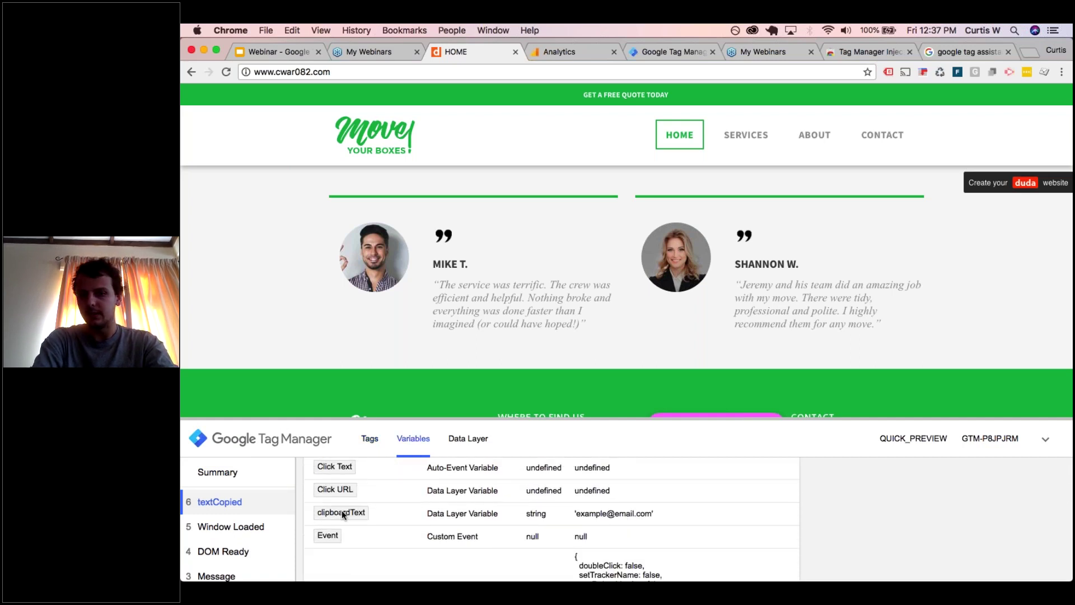
- Filter real-time Events to the Engagement category to confirm Text copied appears, then go to Admin
left_click(550, 52)
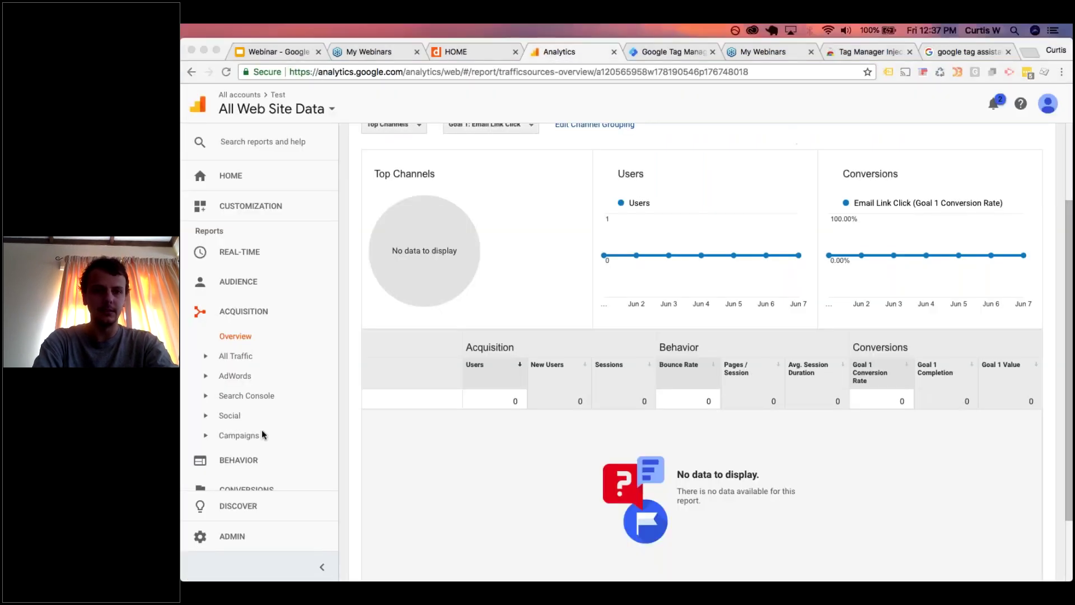
left_click(232, 252)
left_click(237, 359)
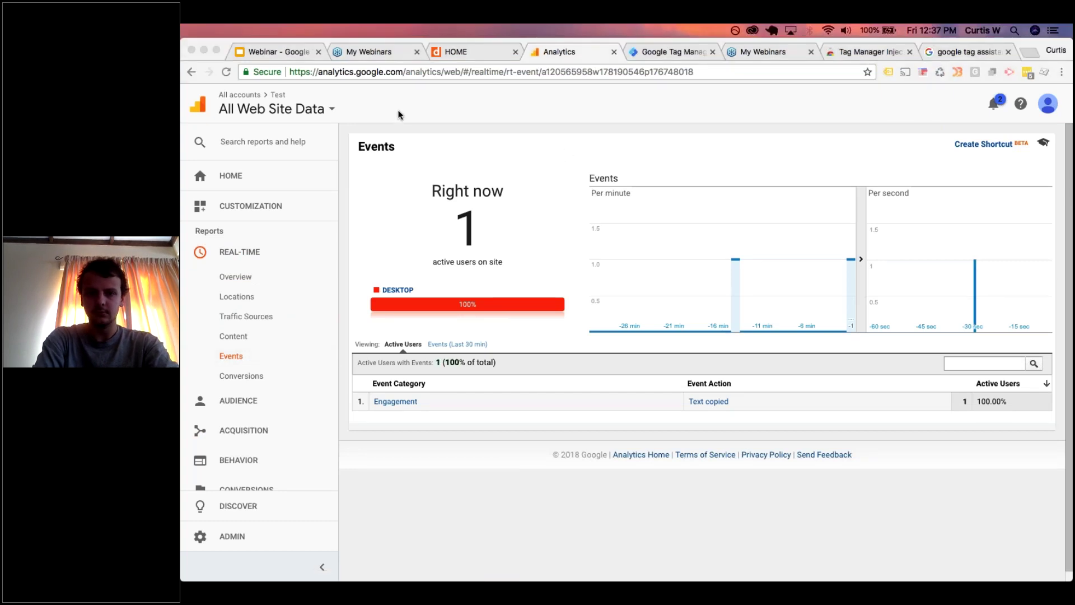
left_click(398, 406)
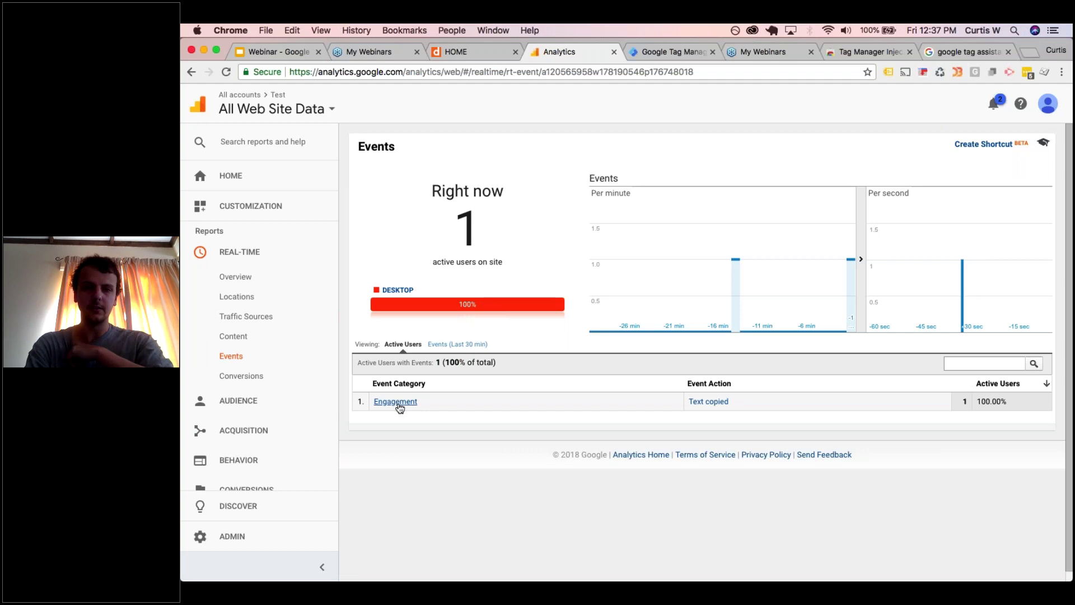
left_click(399, 407)
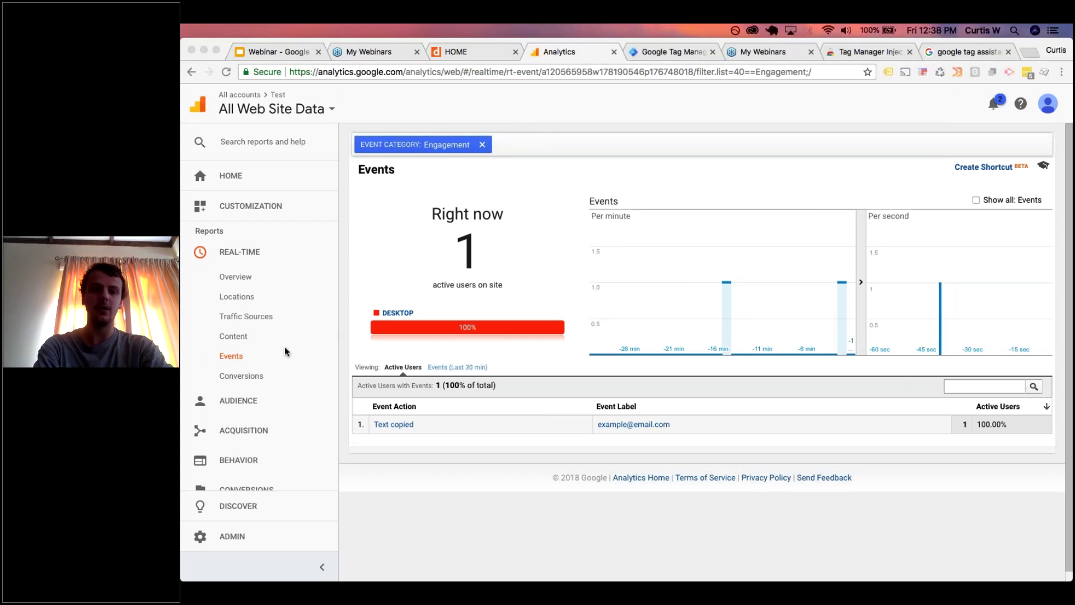
left_click(235, 539)
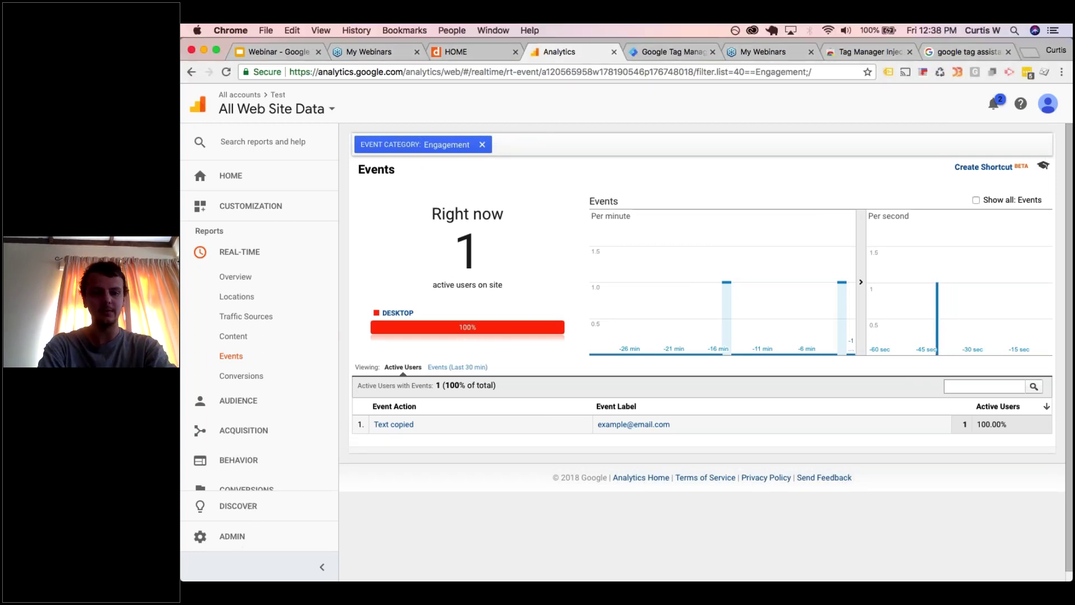
left_click(235, 537)
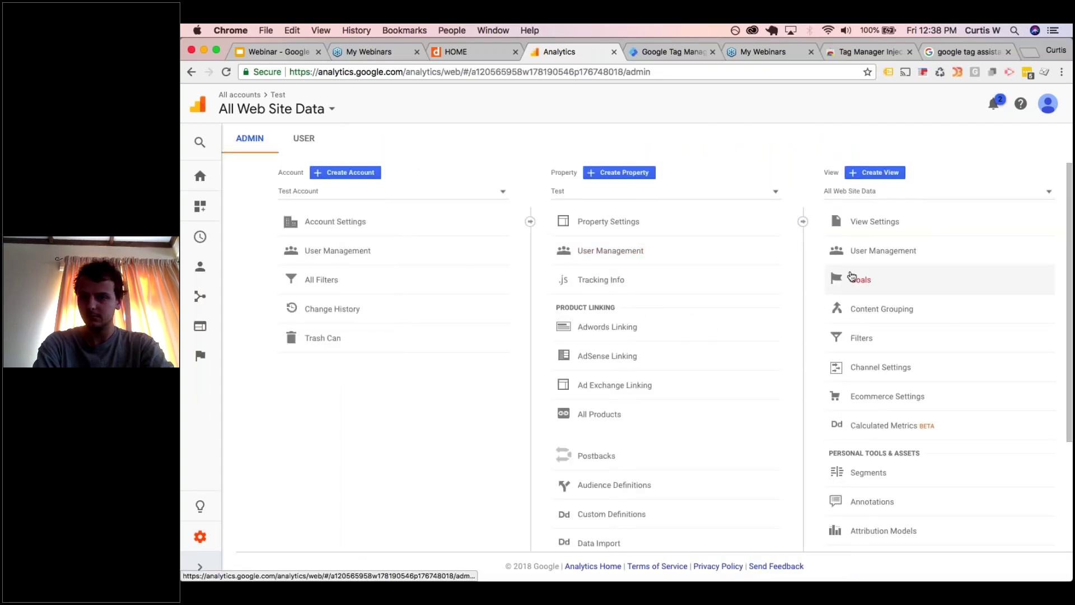
- Start a new custom Event goal named 'Email Copied'
left_click(852, 280)
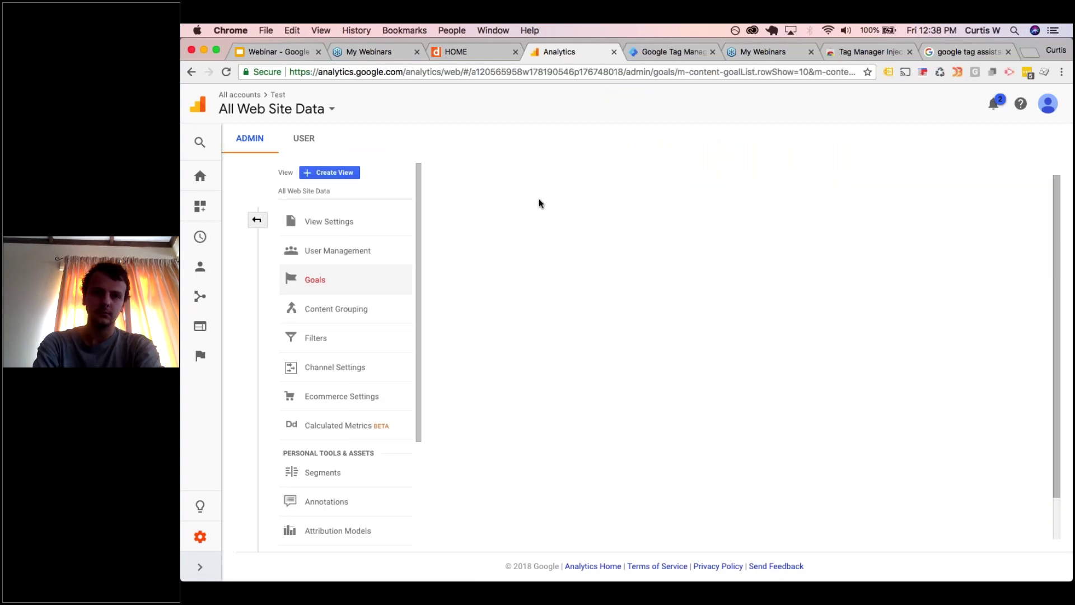
left_click(493, 288)
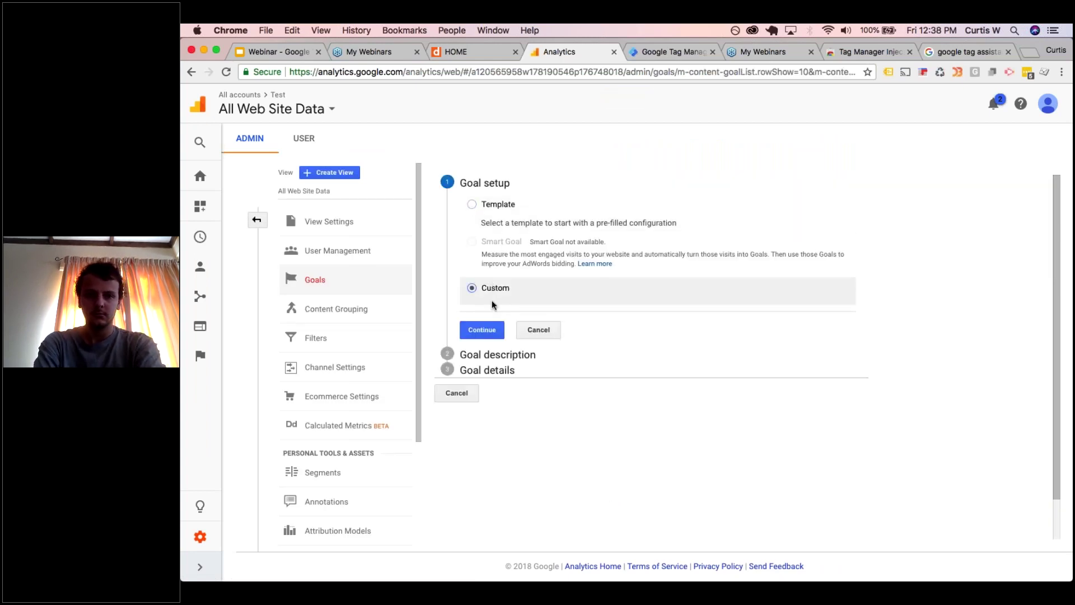
left_click(482, 329)
type("E")
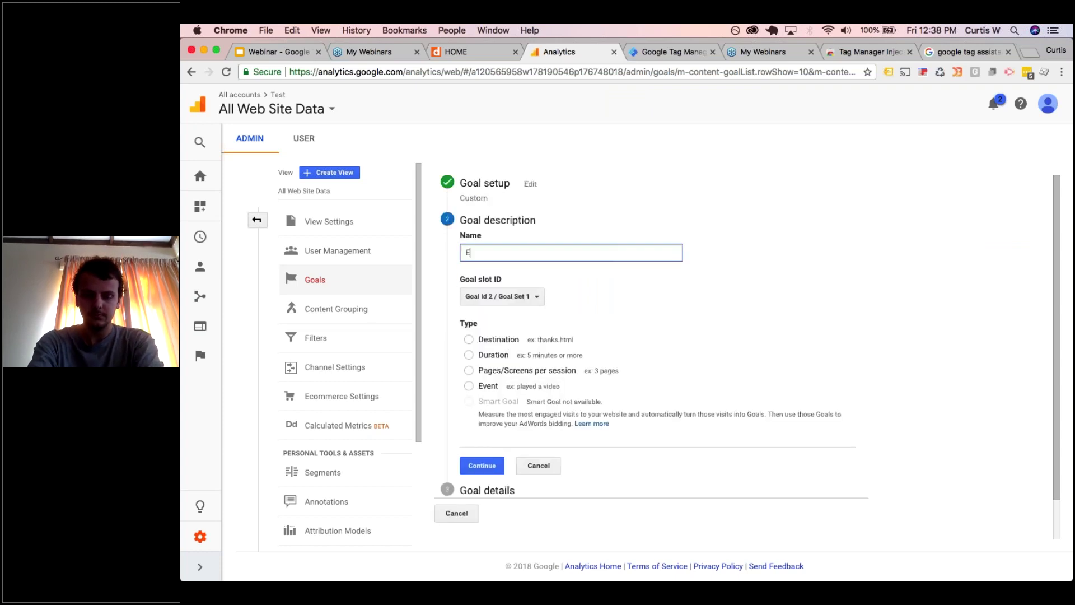
type("mail Copied")
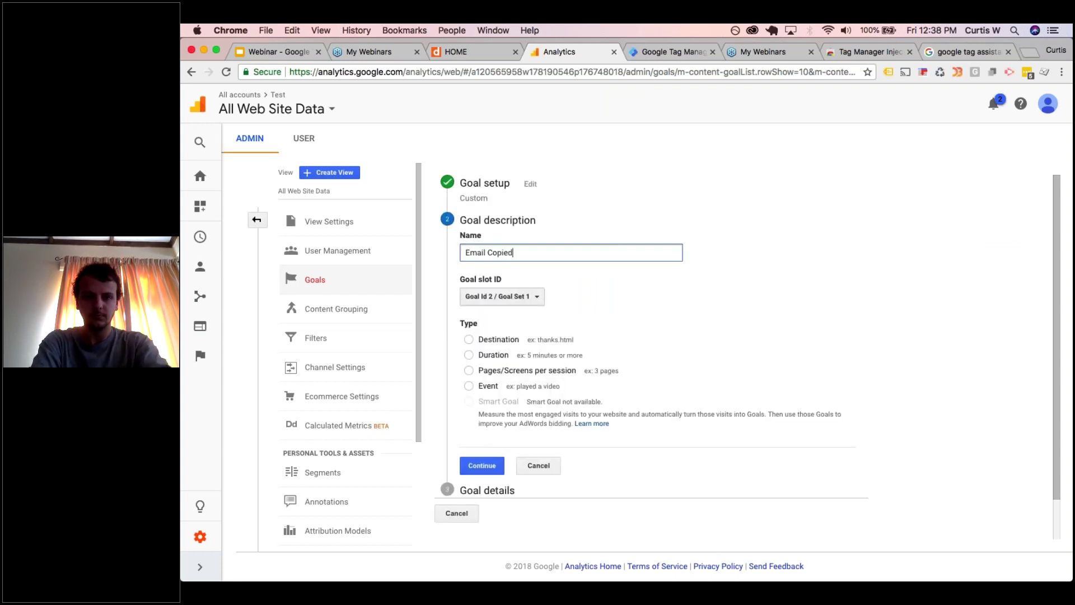
left_click(468, 386)
left_click(482, 466)
- Set the goal conditions to Category 'Engagement' and Action 'Email copied'
left_click(611, 329)
type("Engagement")
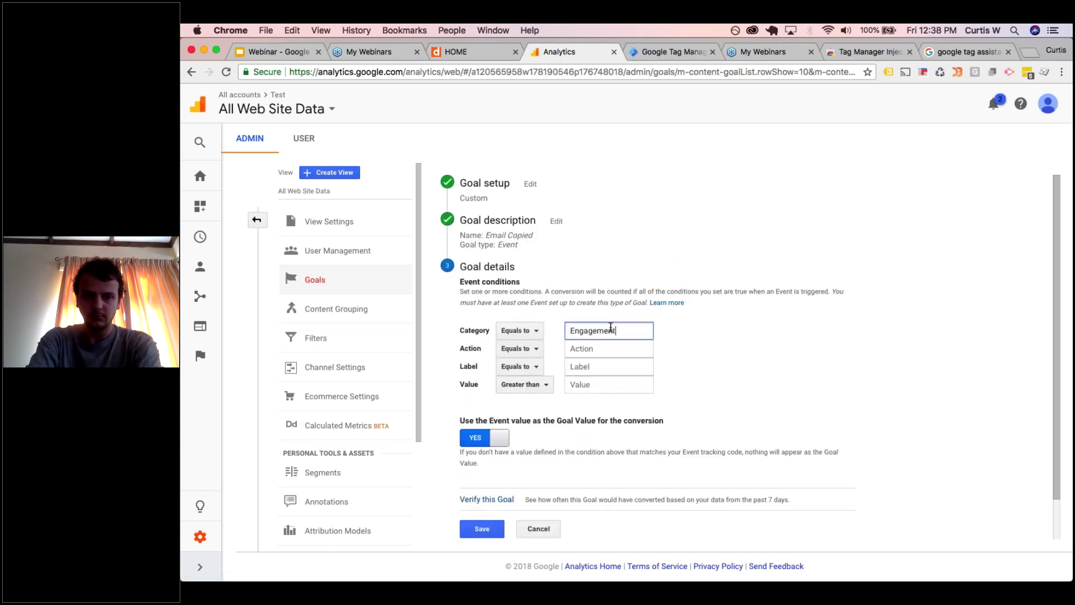
left_click(616, 348)
type("Email")
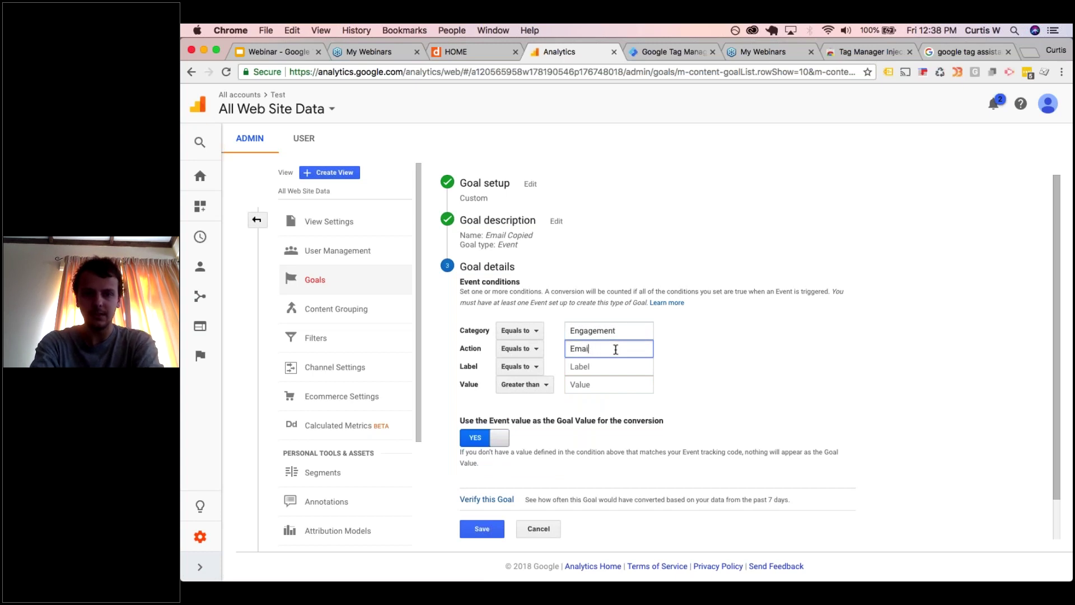
key("BackSpace")
key("BackSpace")
key("BackSpace")
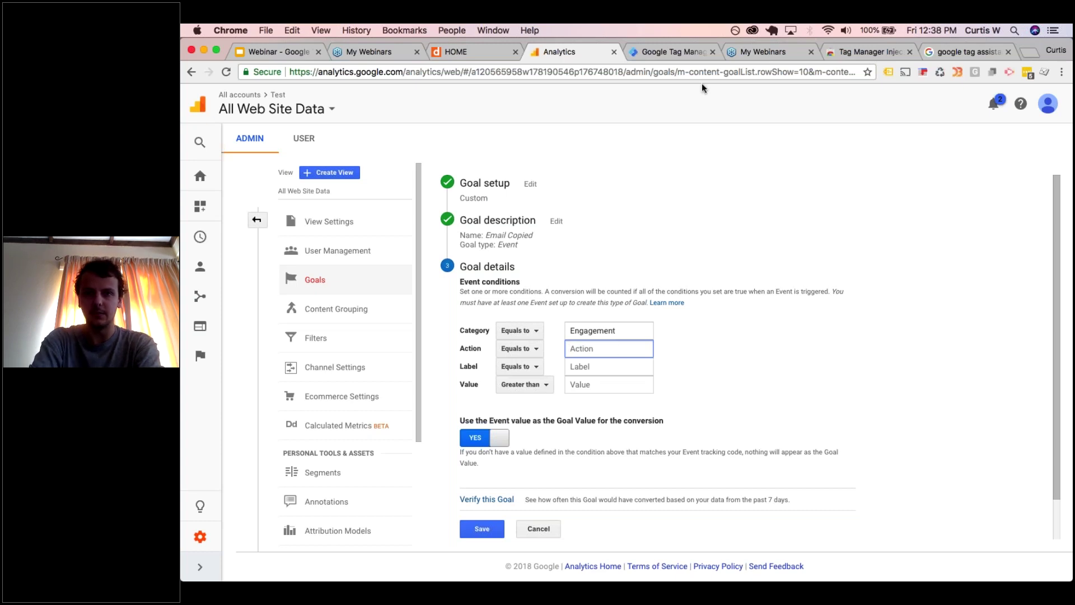
left_click(681, 52)
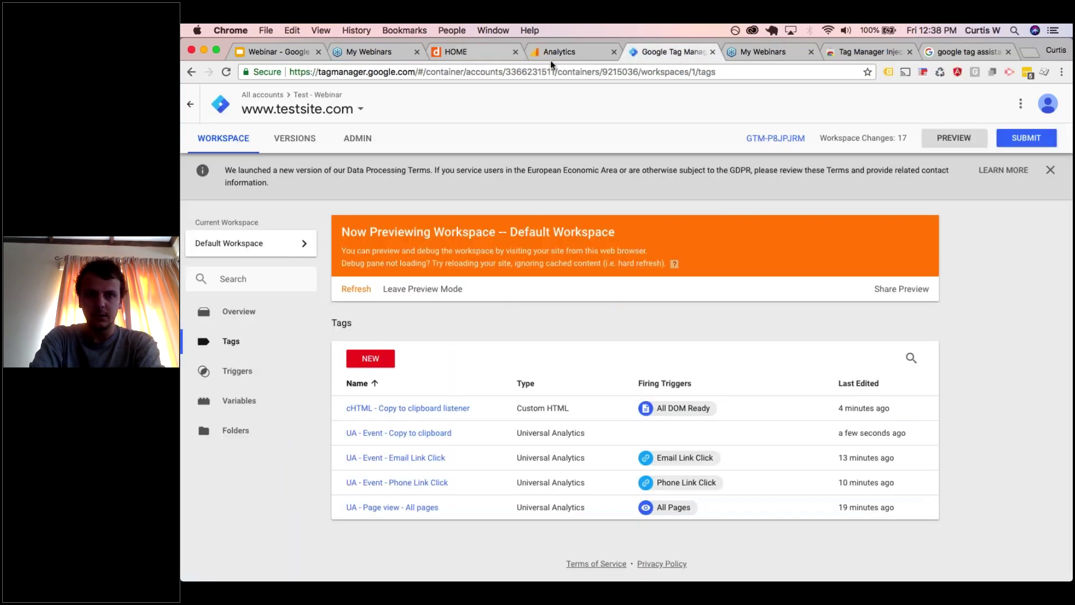
left_click(551, 54)
type("Email ")
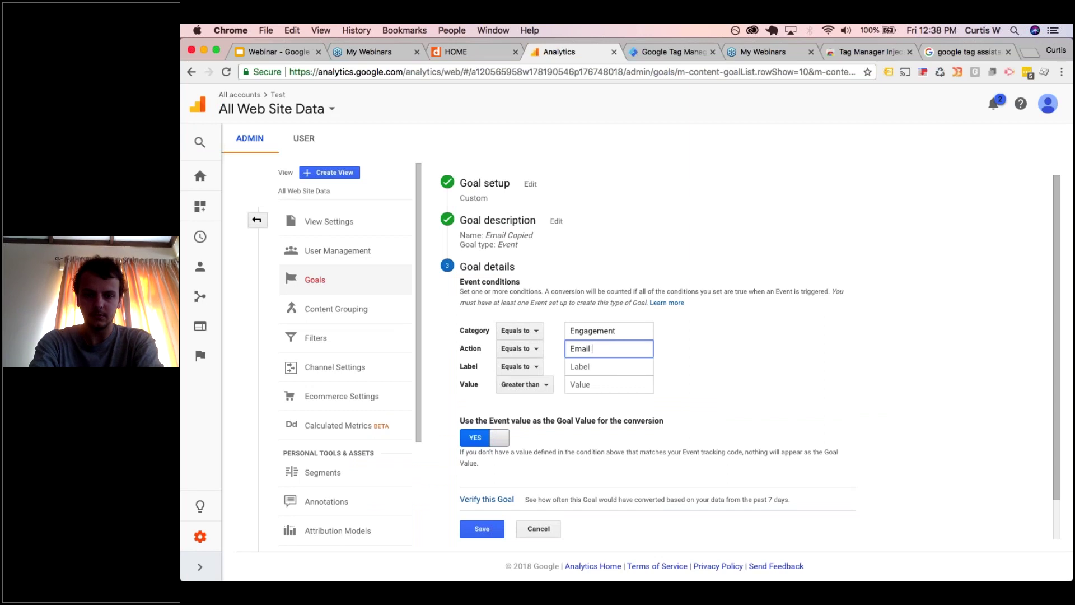
type("copied")
key("Tab")
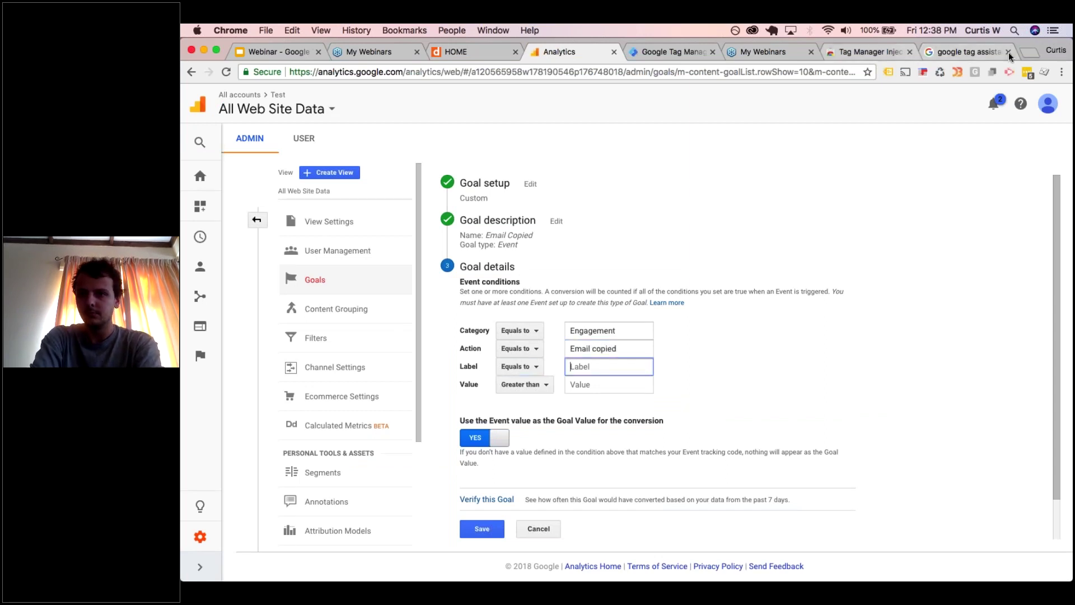
- Search Google for 'regex for email' in a new tab and open the emailregex.com result
left_click(1027, 53)
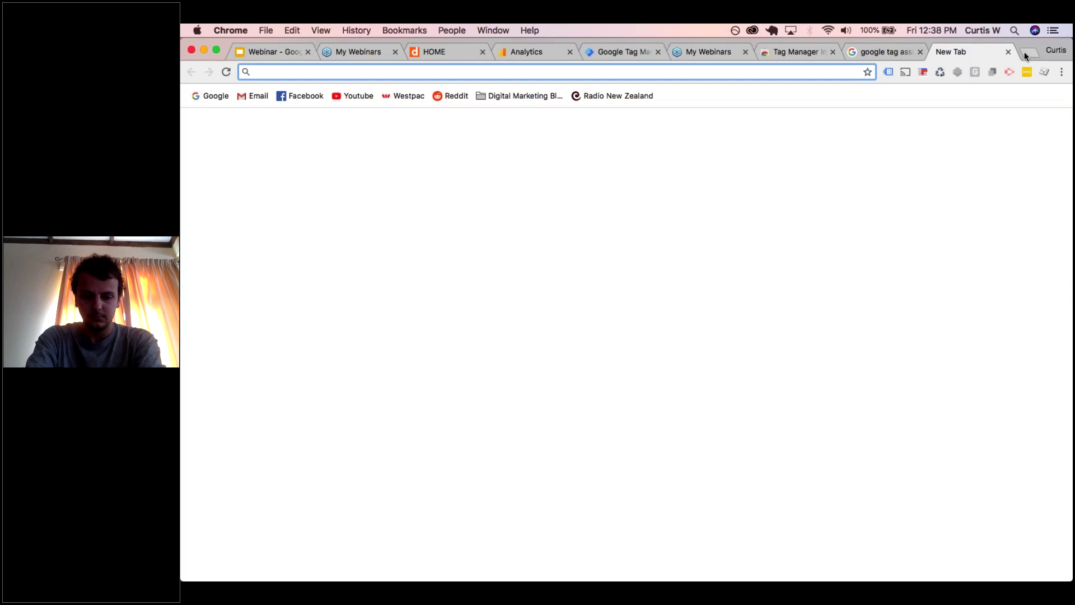
type("regex for e")
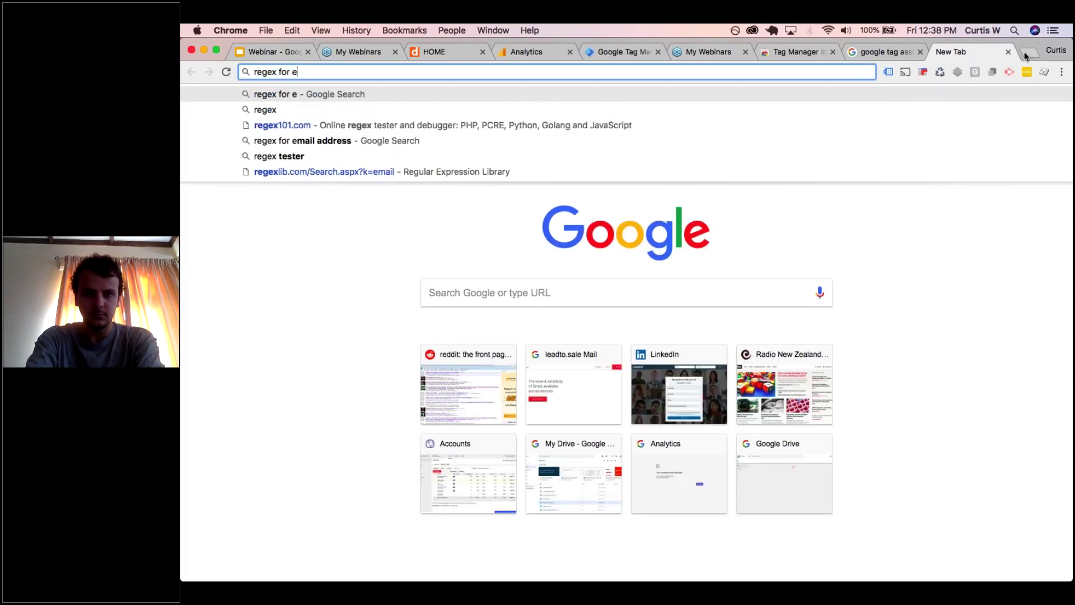
type("mail")
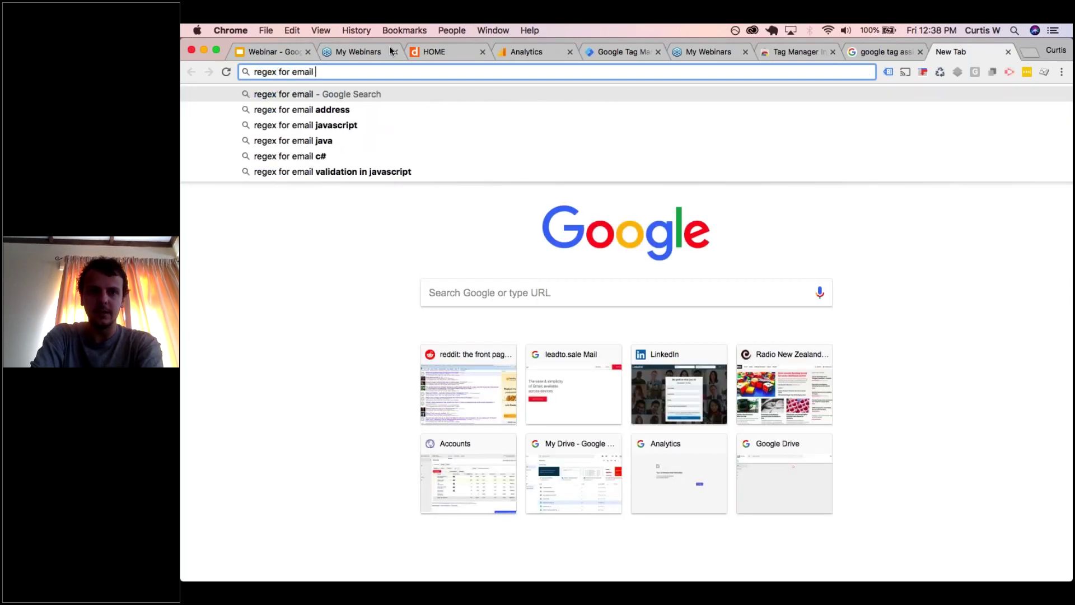
left_click(390, 49)
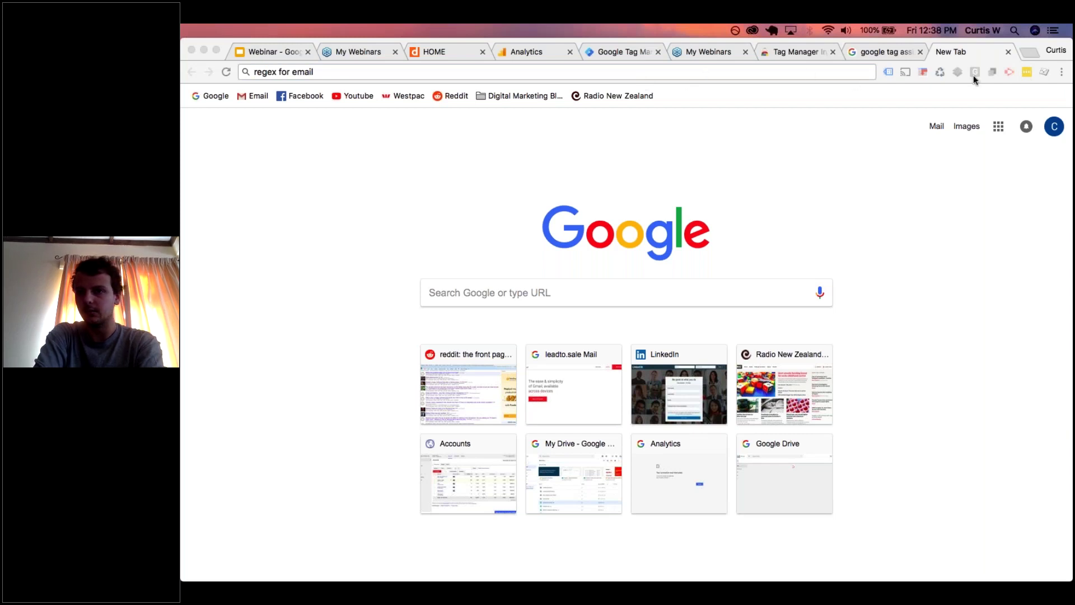
left_click(415, 74)
key("Return")
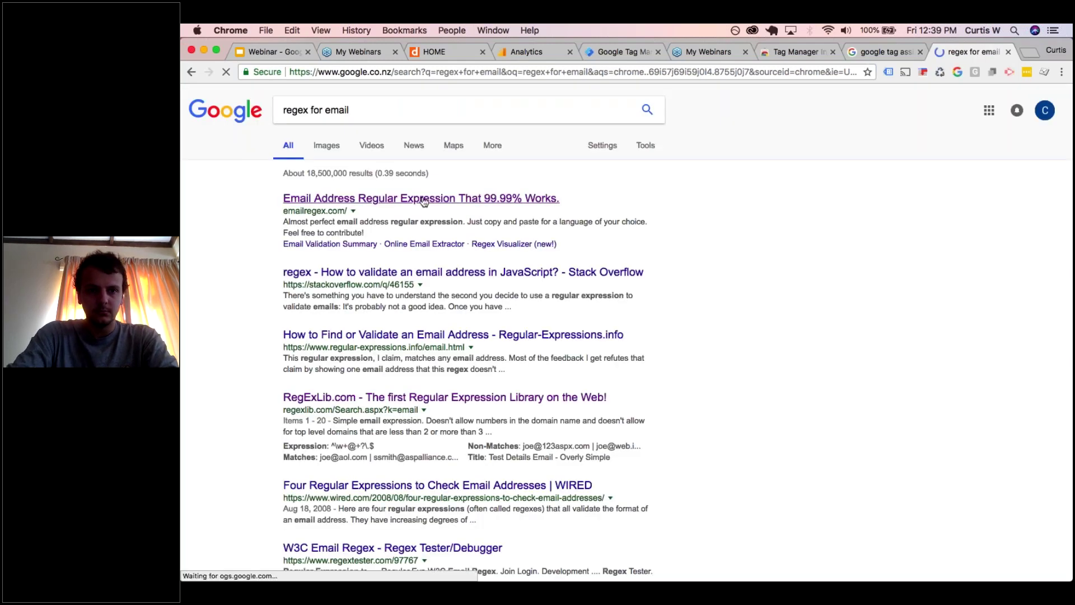
left_click(424, 200)
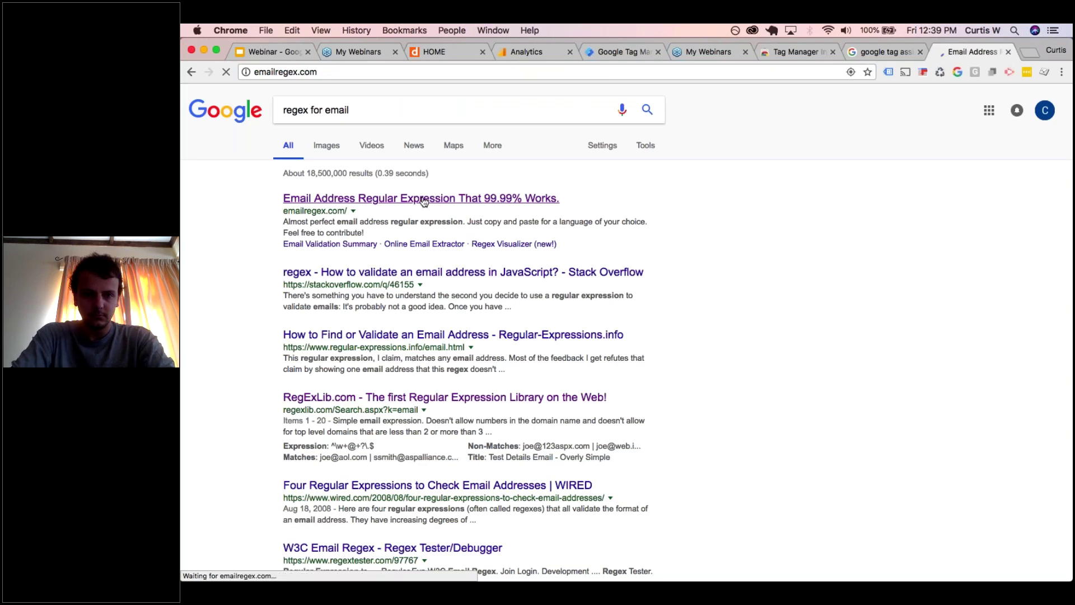
- Copy the W3C email regex from emailregex.com and return to the goal's Label match-type options
scroll(423, 375, "down", 5)
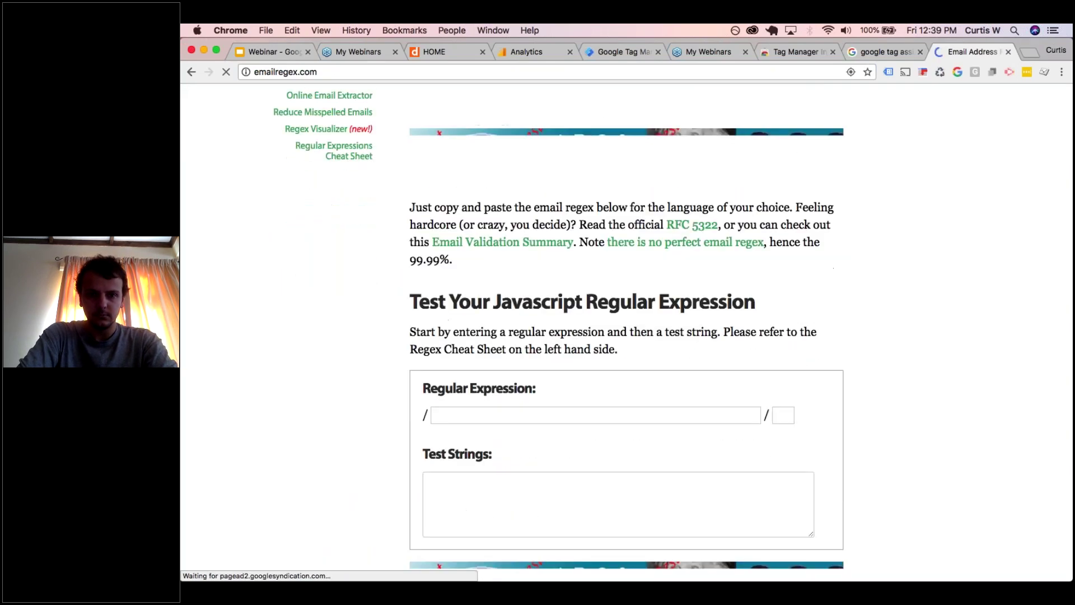
scroll(391, 380, "down", 10)
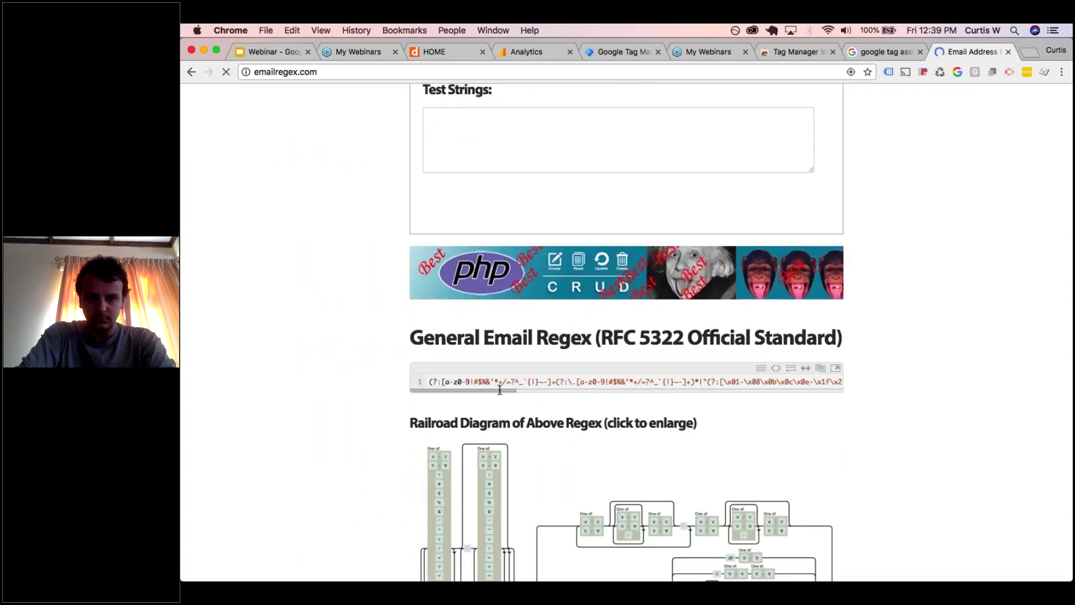
scroll(626, 337, "down", 15)
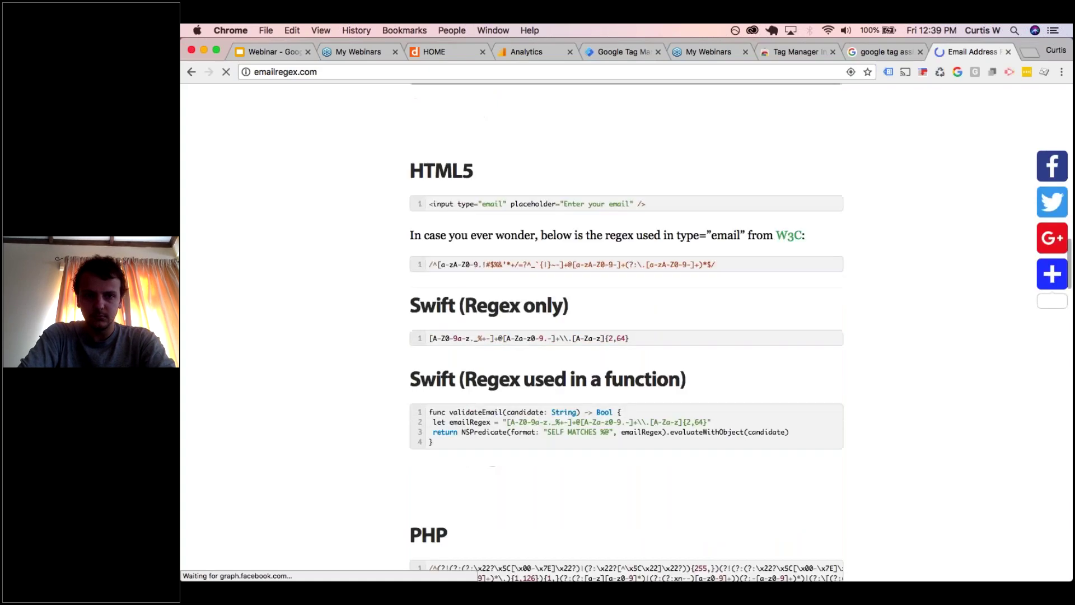
scroll(626, 336, "down", 3)
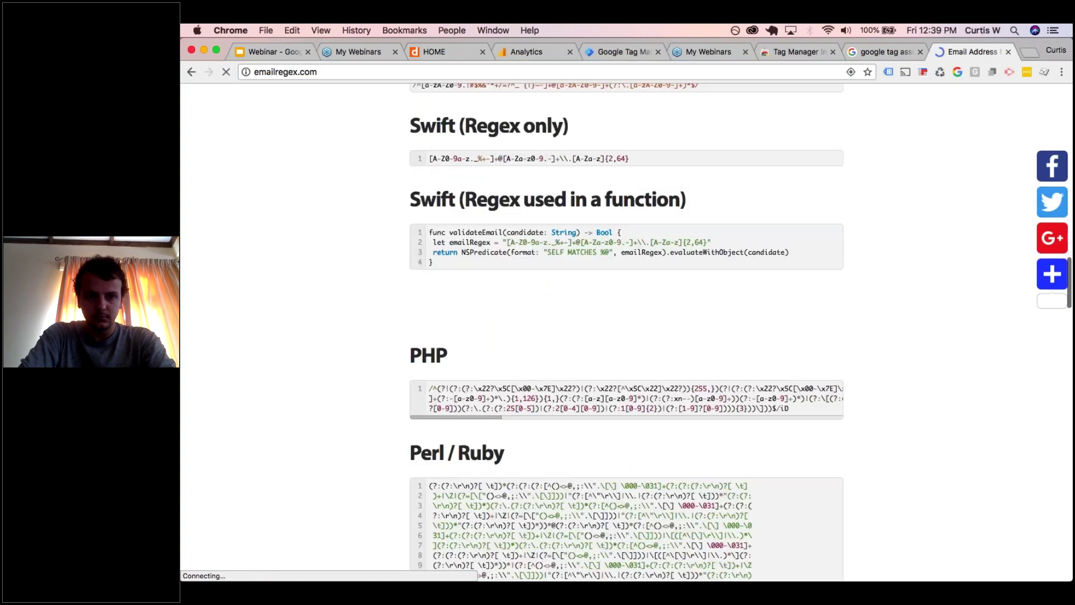
scroll(626, 336, "down", 15)
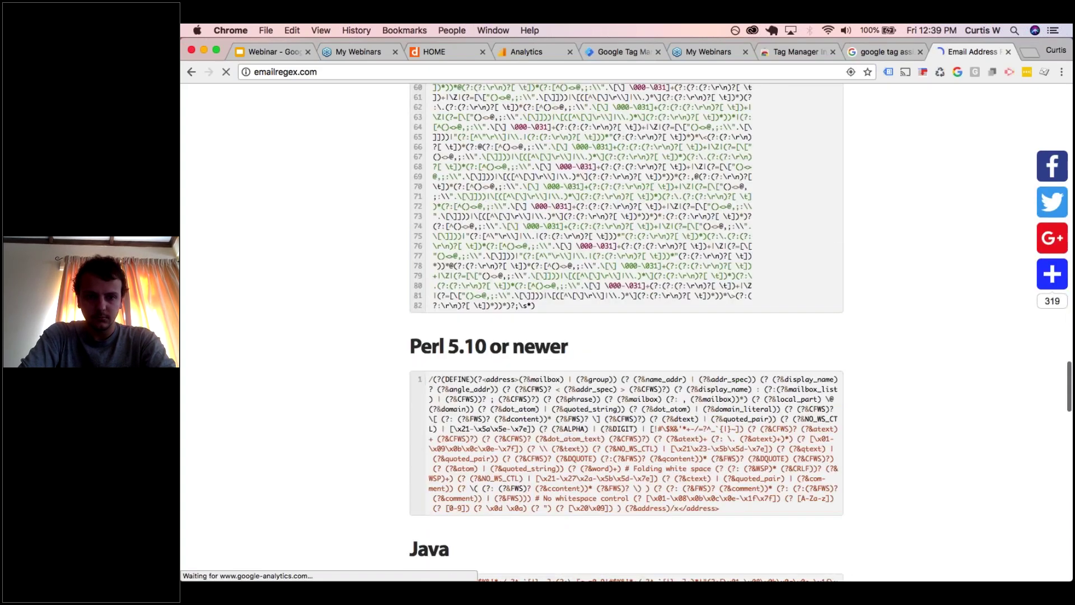
scroll(627, 336, "down", 15)
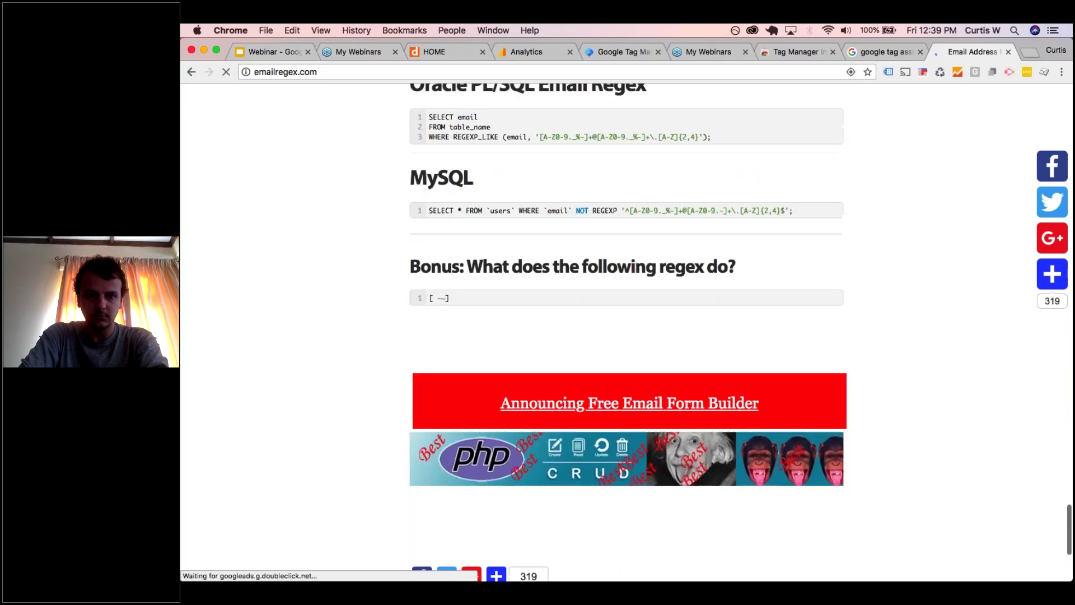
scroll(626, 336, "up", 15)
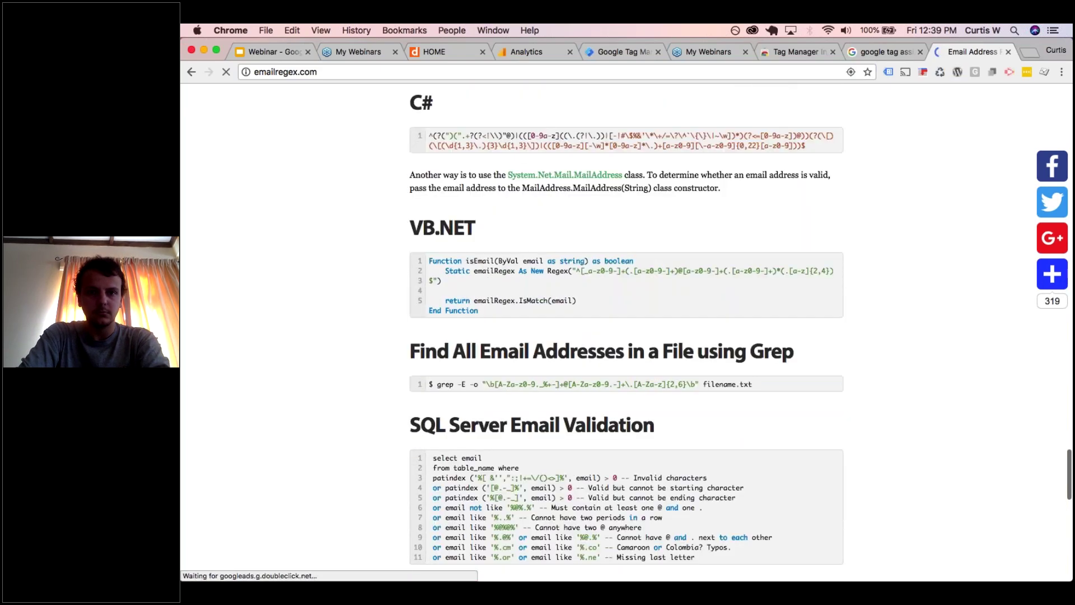
scroll(626, 336, "up", 6)
scroll(627, 336, "up", 1)
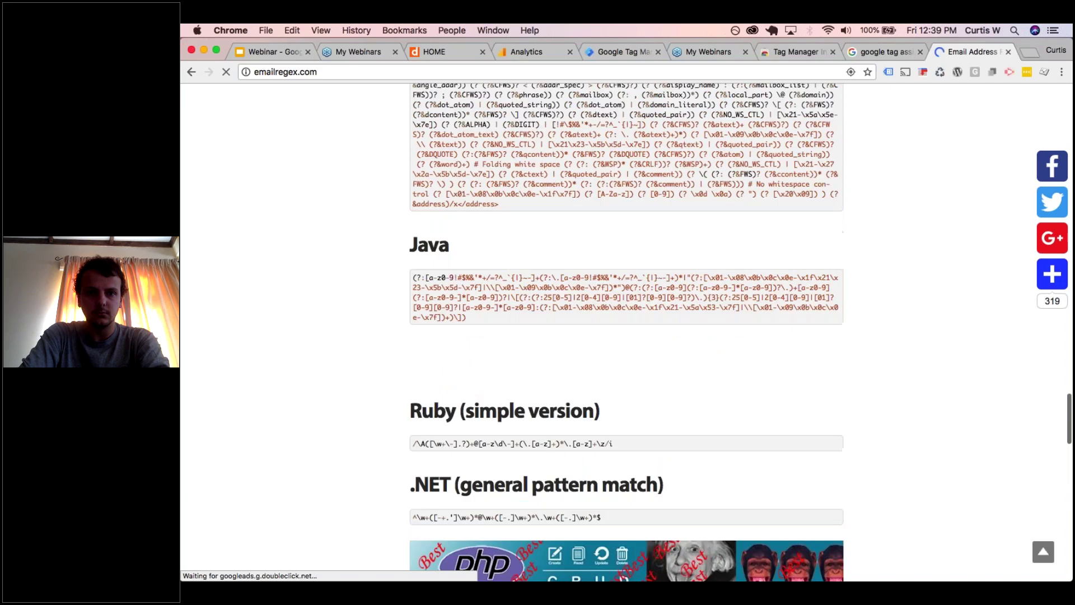
scroll(626, 336, "up", 2)
scroll(626, 336, "up", 4)
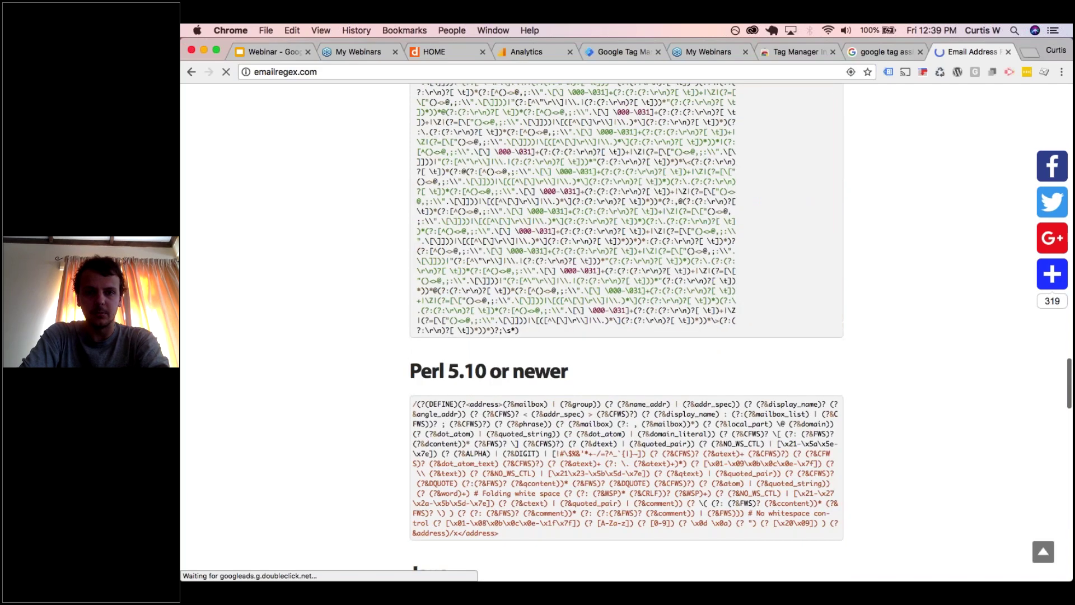
scroll(626, 336, "up", 10)
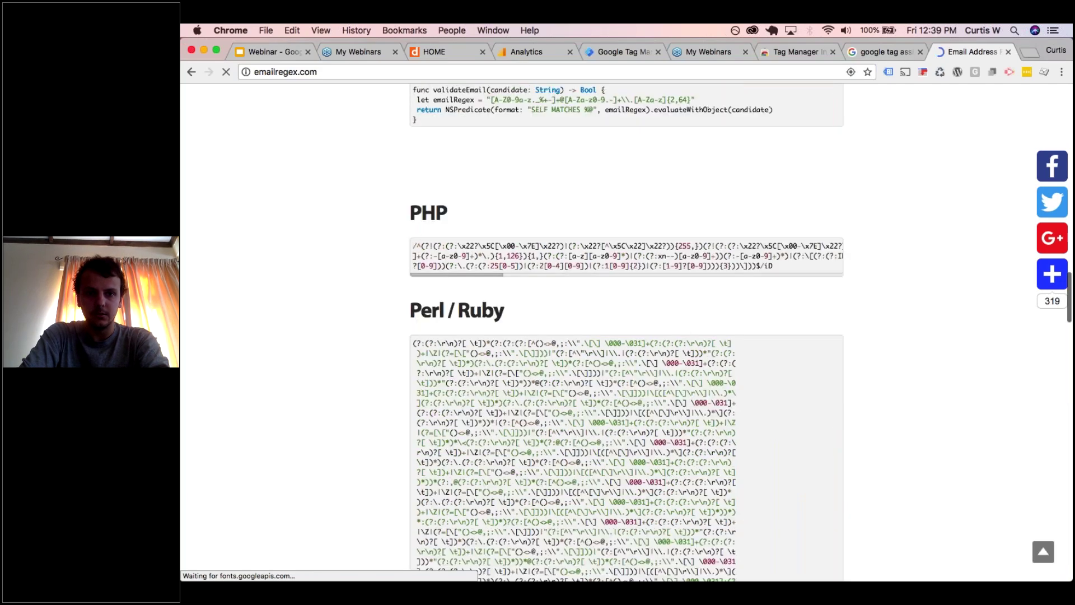
scroll(708, 285, "up", 8)
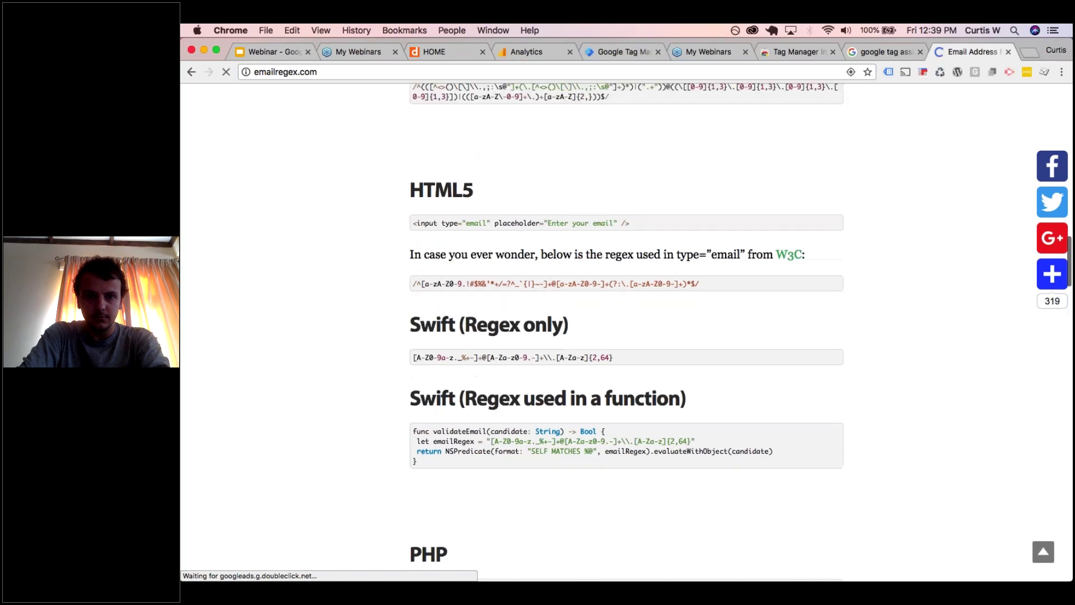
mouse_move(694, 281)
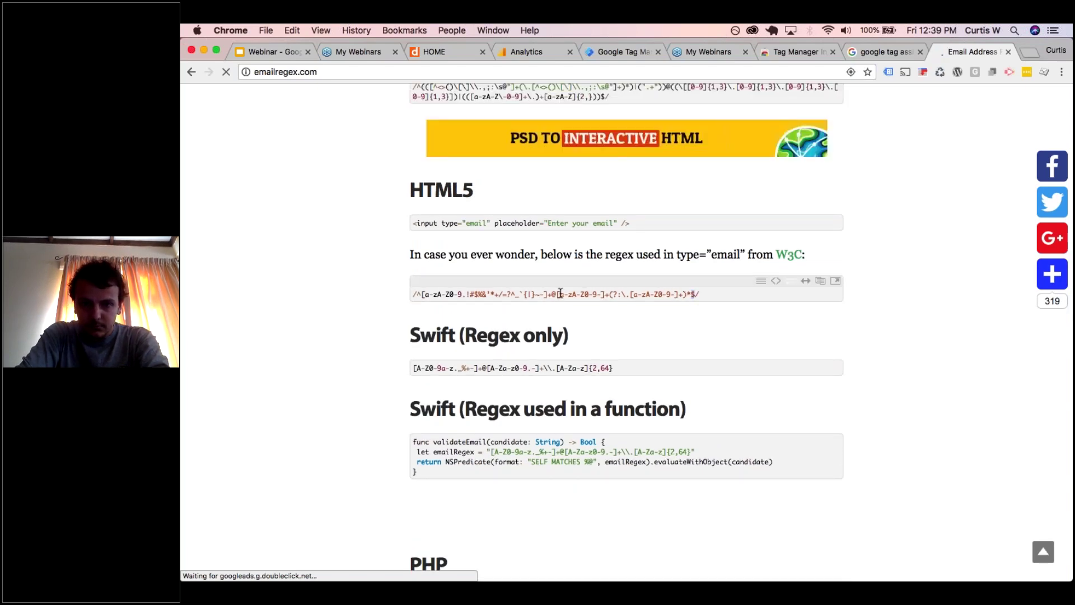
left_click_drag(555, 289, 416, 294)
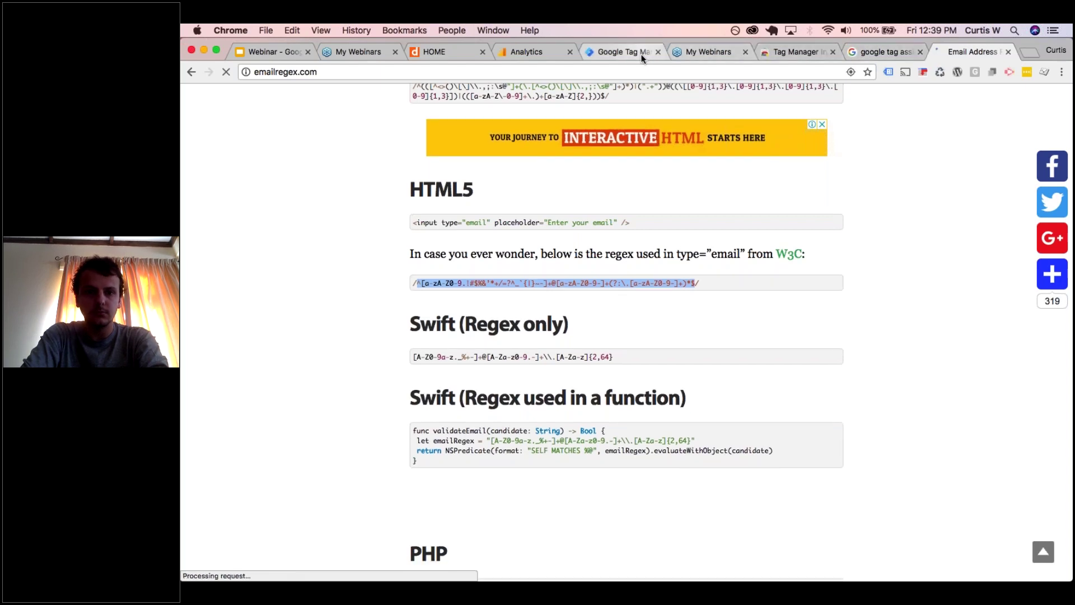
left_click(546, 53)
left_click(532, 368)
- Set the Label condition to Regular expression with the pasted email regex and save the goal
left_click(546, 427)
left_click(619, 368)
key("super+v")
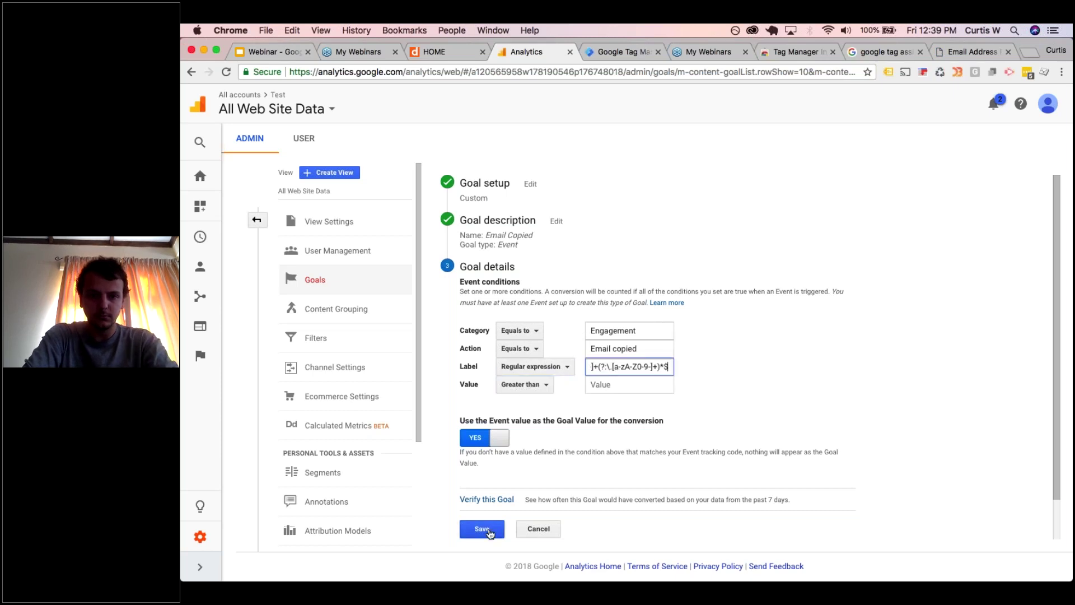
left_click(481, 528)
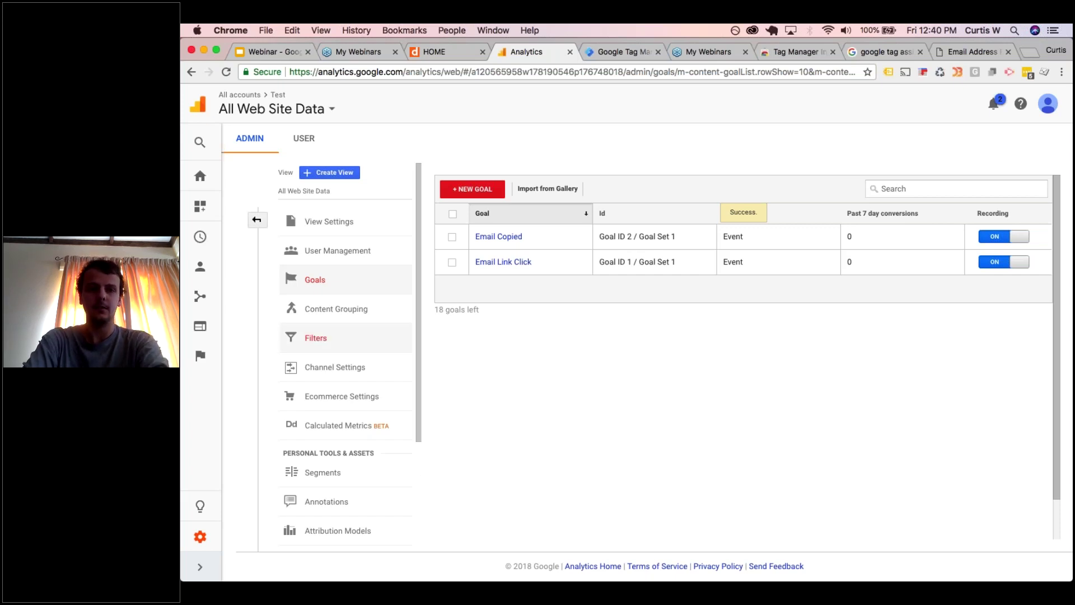
left_click(443, 52)
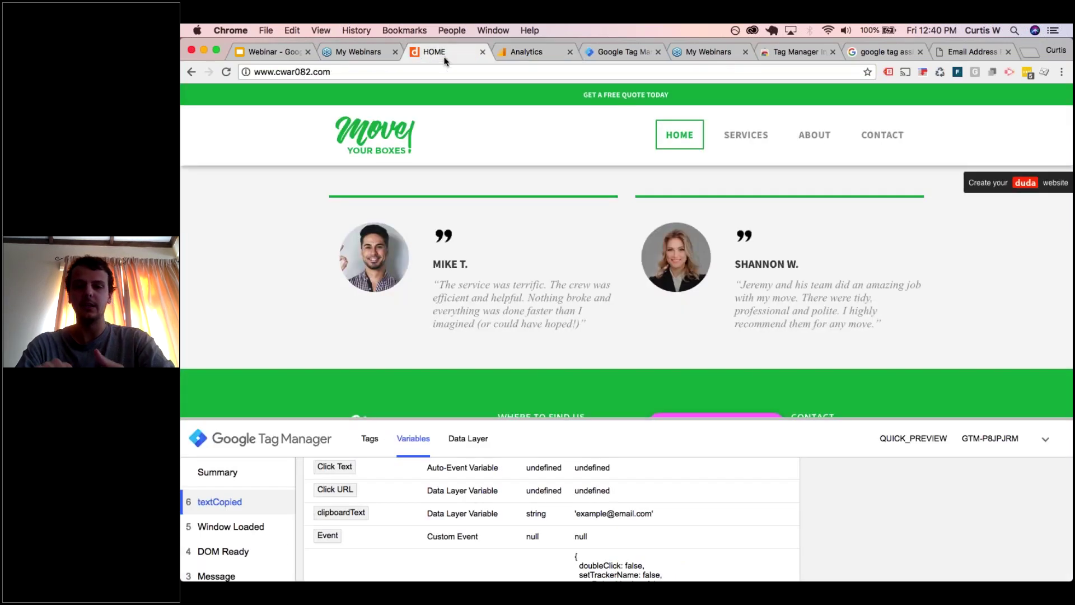
- Collapse the debug pane, try the footer e-mail link, dismiss Mail's import dialog, and highlight the footer address
left_click(1013, 436)
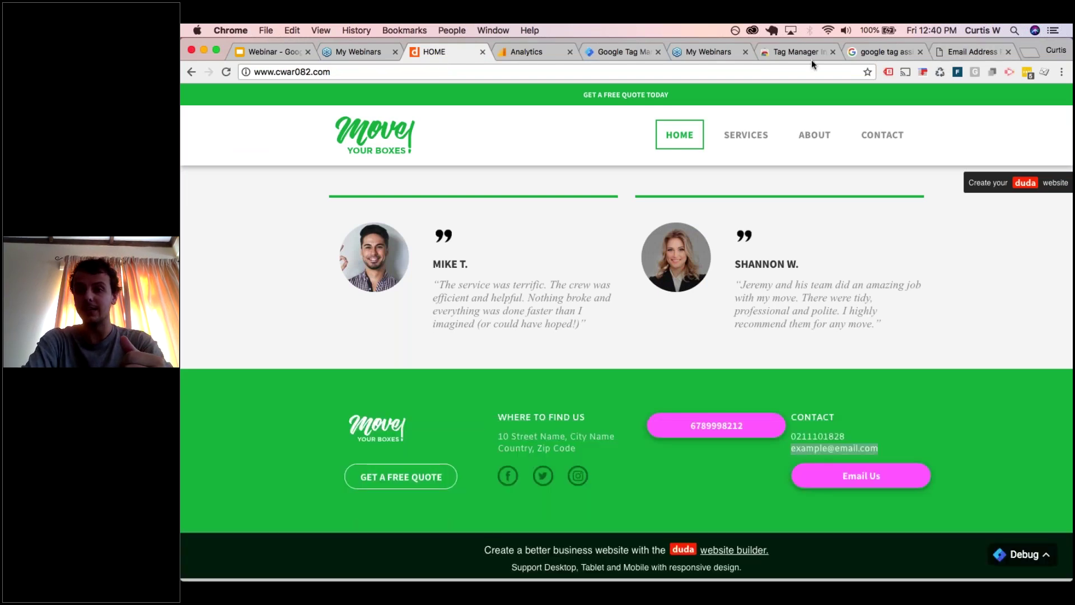
left_click(729, 68)
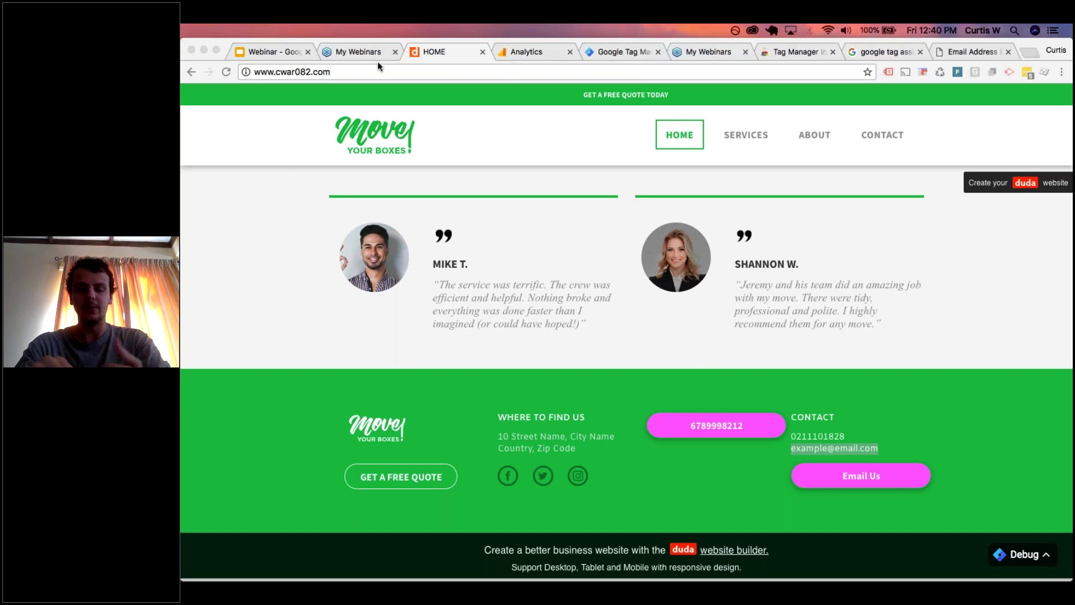
left_click(831, 446)
left_click(882, 428)
left_click(862, 475)
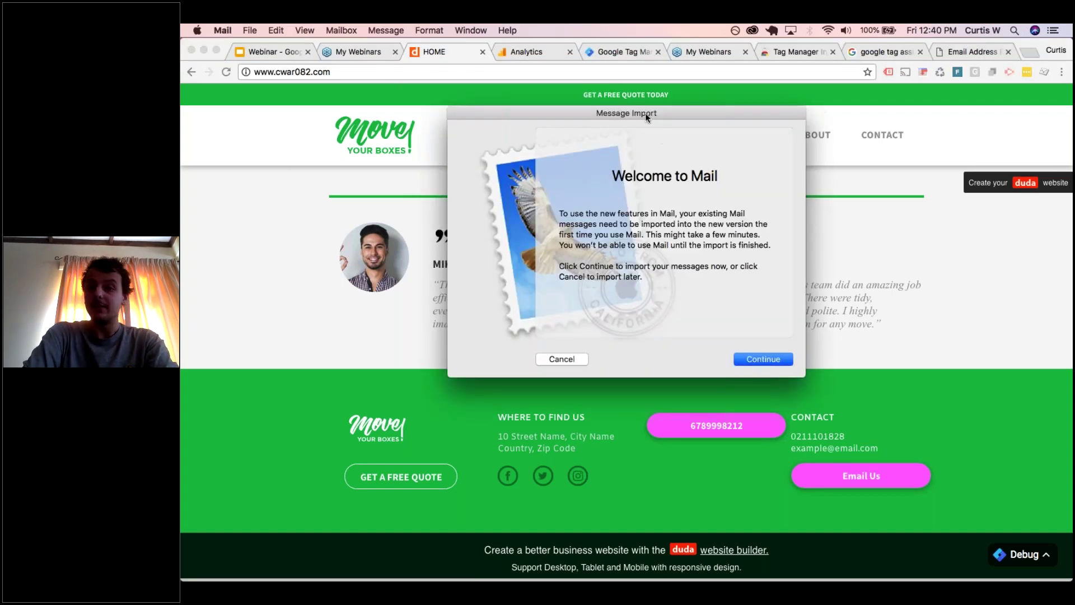
left_click_drag(655, 112, 716, 112)
left_click(620, 358)
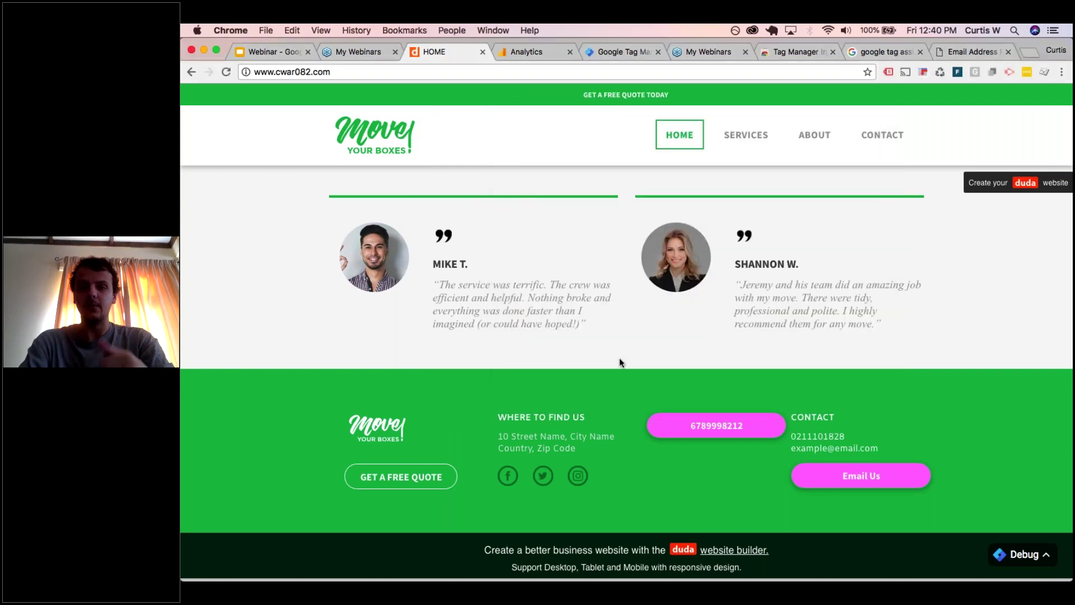
left_click_drag(899, 452, 790, 450)
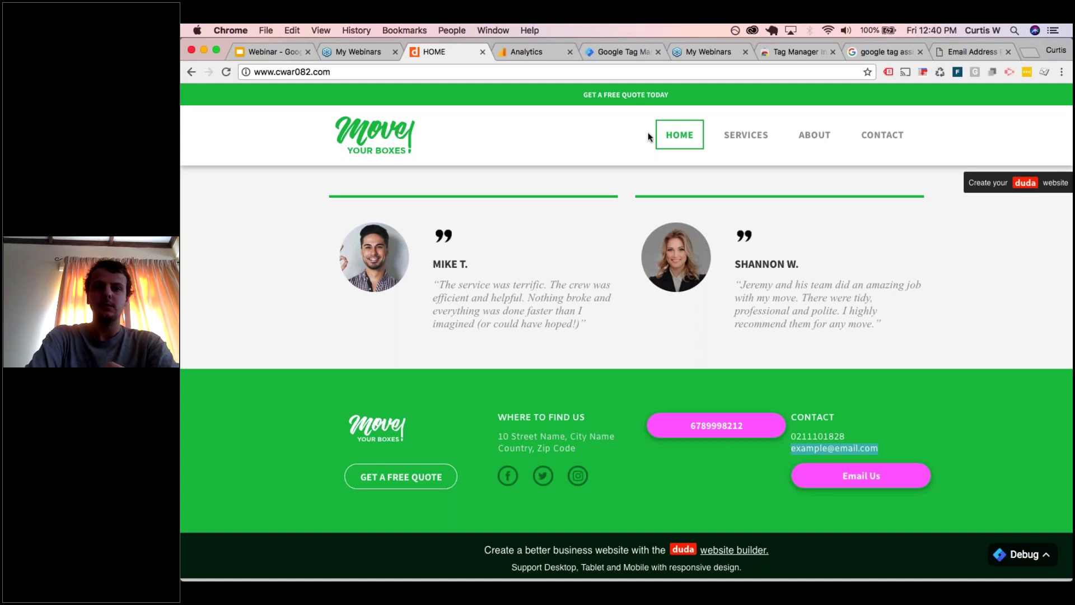
left_click(619, 51)
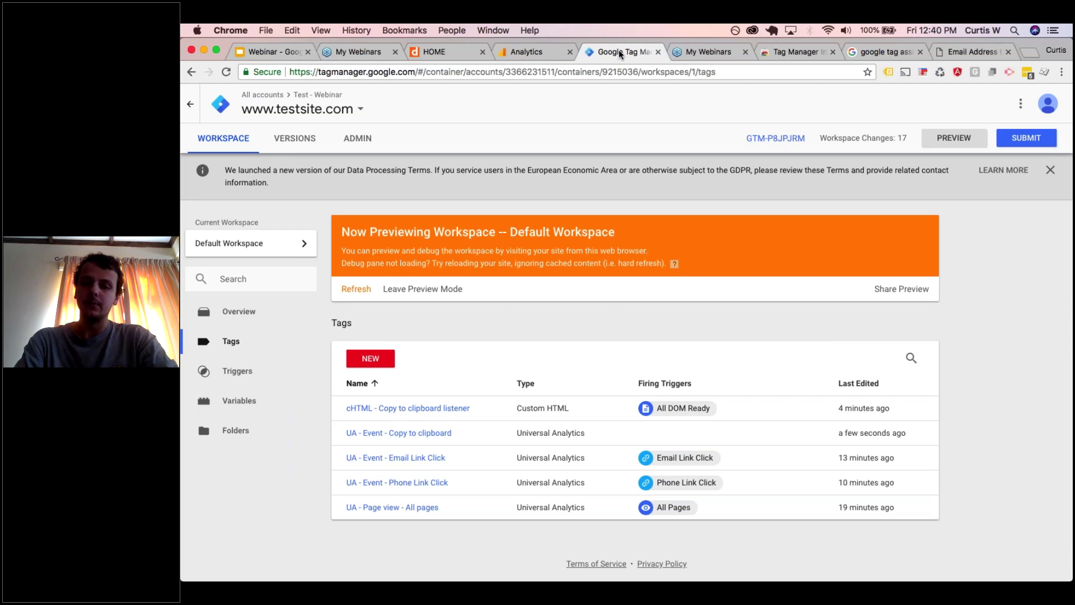
- Tick Form Classes and Form ID in the Configure Built-In Variables panel
left_click(573, 85)
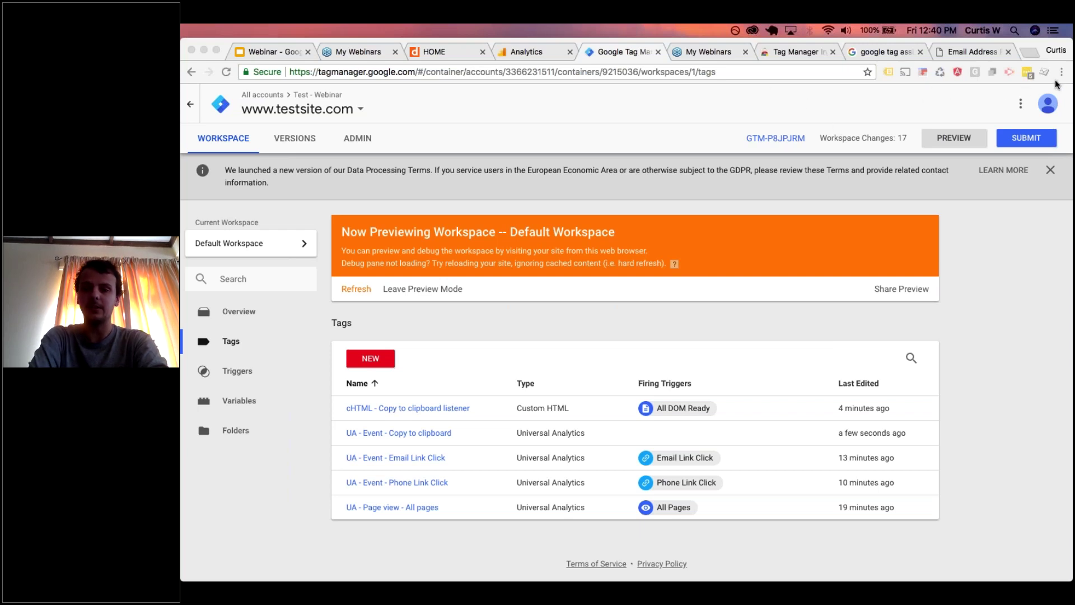
left_click(272, 342)
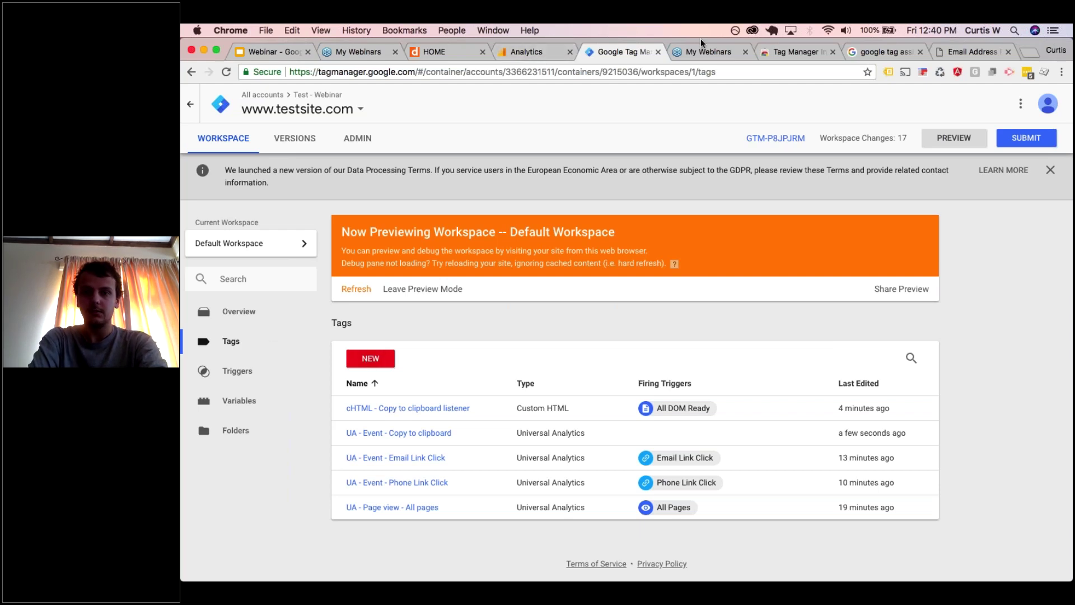
left_click(257, 411)
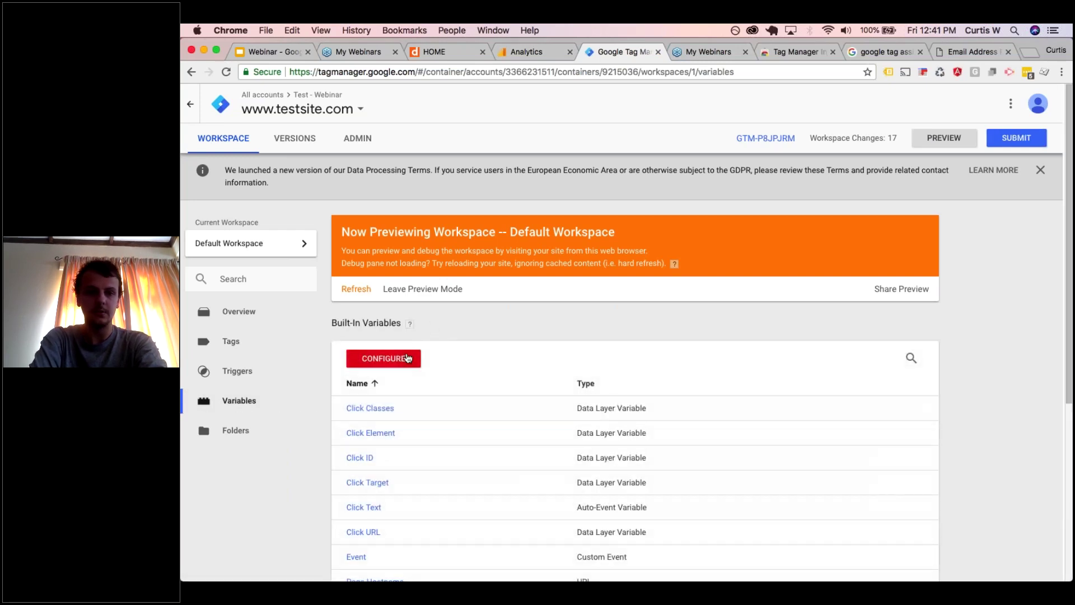
scroll(408, 359, "down", 5)
left_click(384, 222)
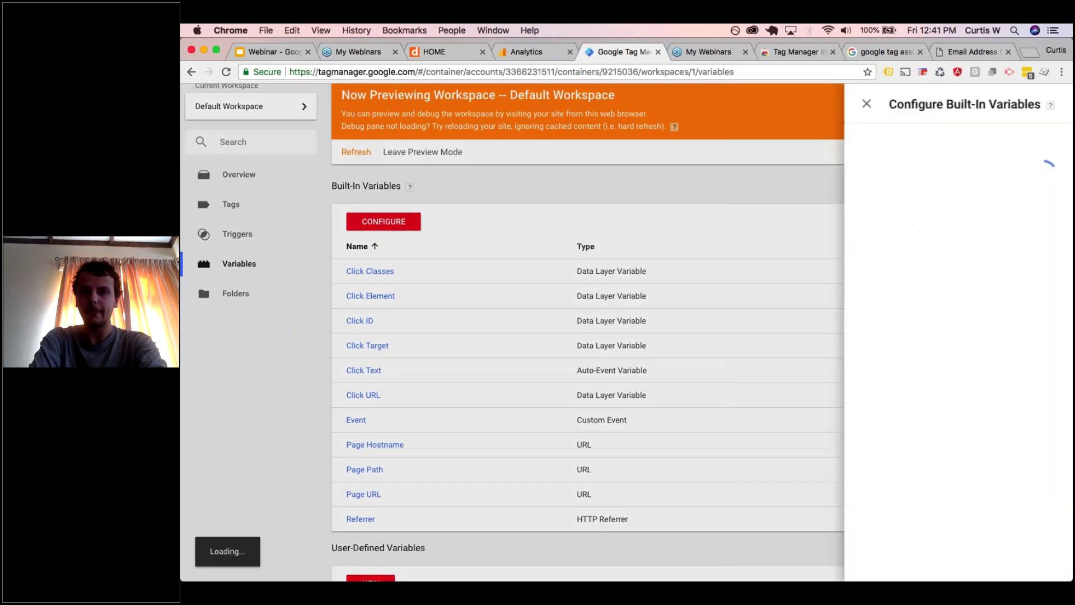
scroll(763, 364, "down", 10)
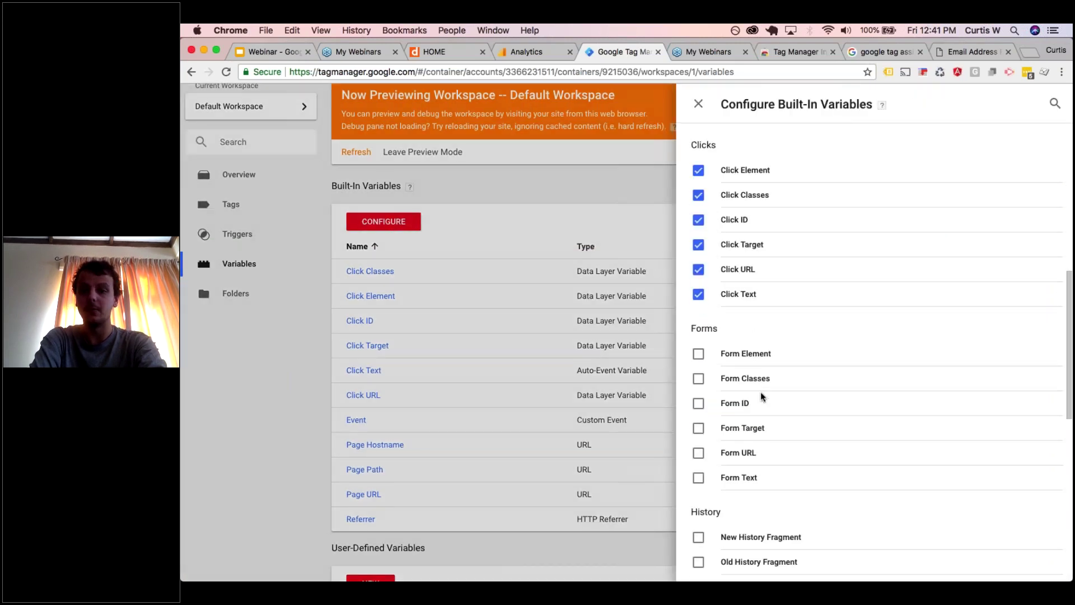
scroll(763, 398, "down", 2)
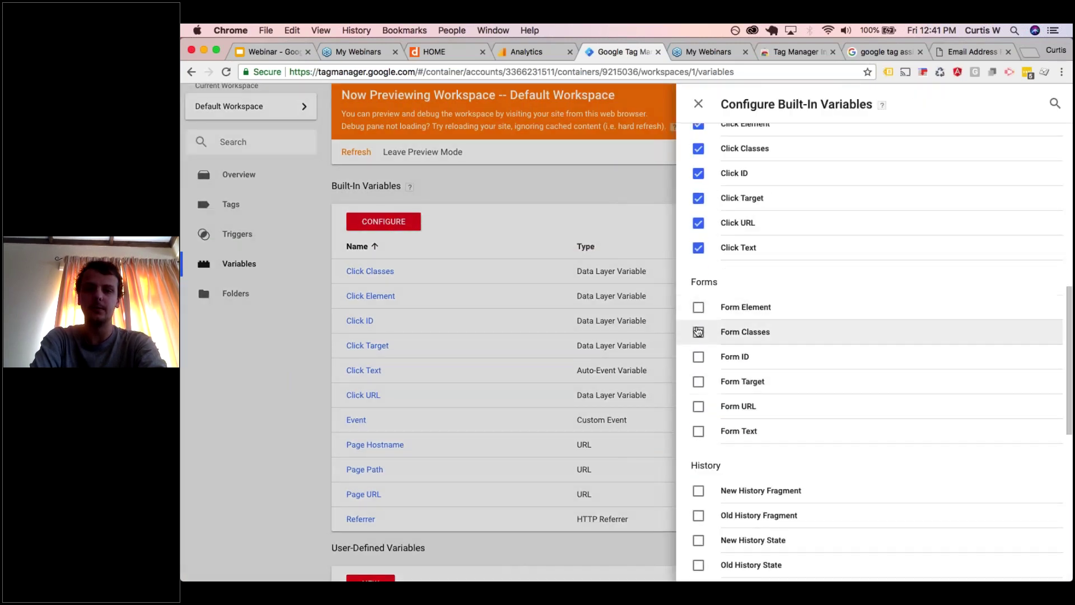
left_click(699, 331)
left_click(698, 357)
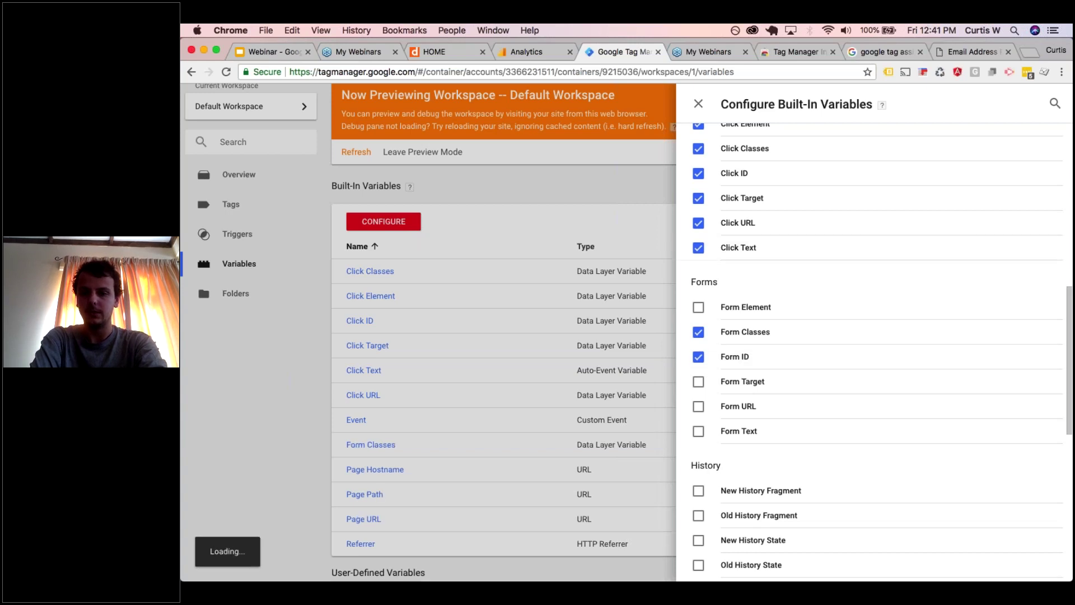
scroll(727, 340, "up", 1)
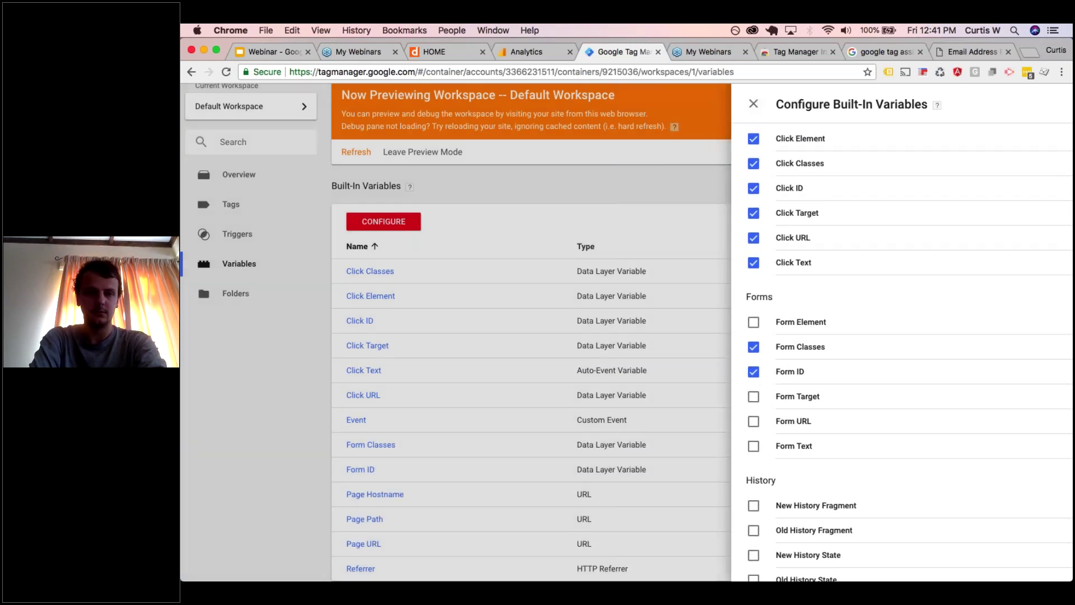
left_click(485, 252)
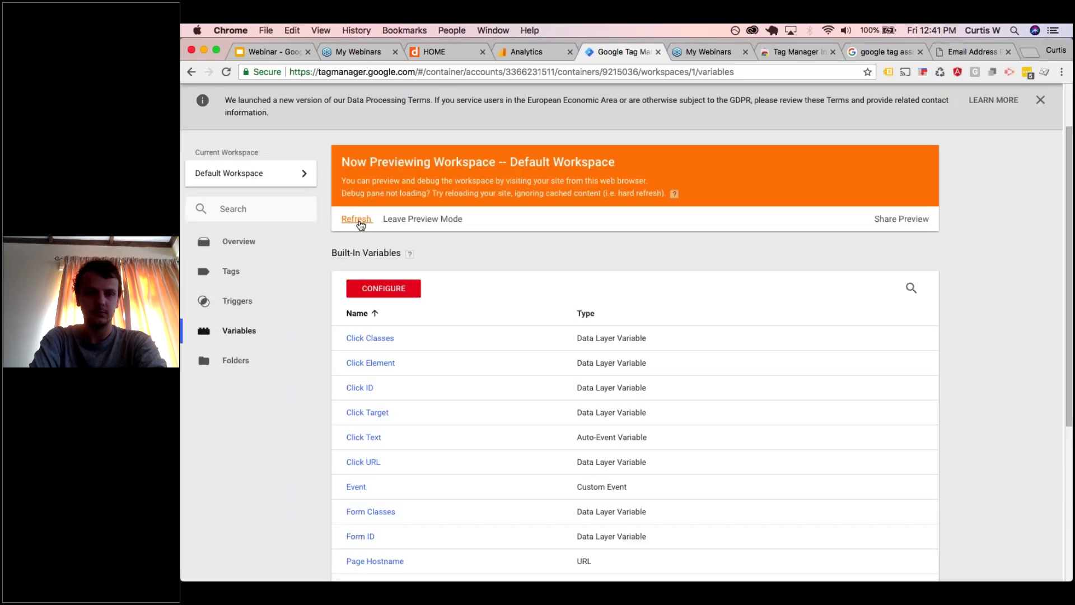
- Create a new Form Submission trigger on Some Forms with a Form ID condition
left_click(264, 249)
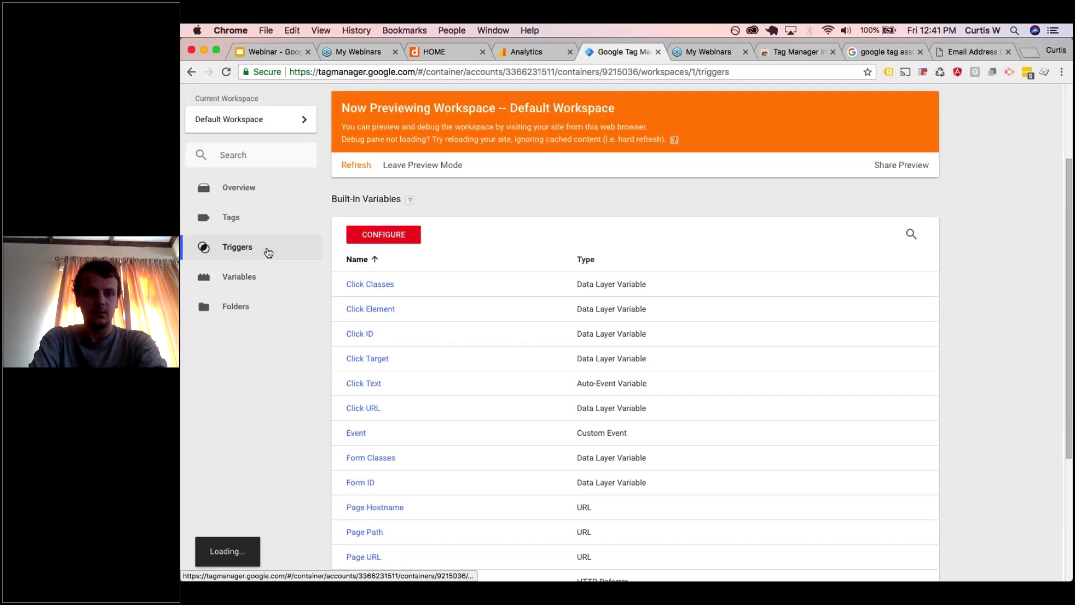
left_click(371, 359)
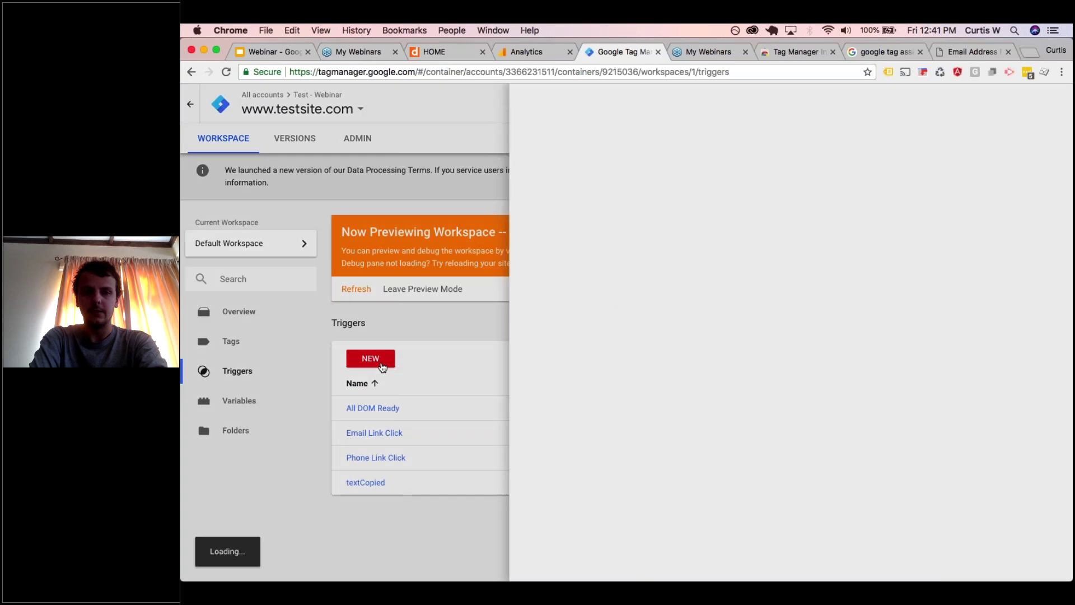
left_click(744, 240)
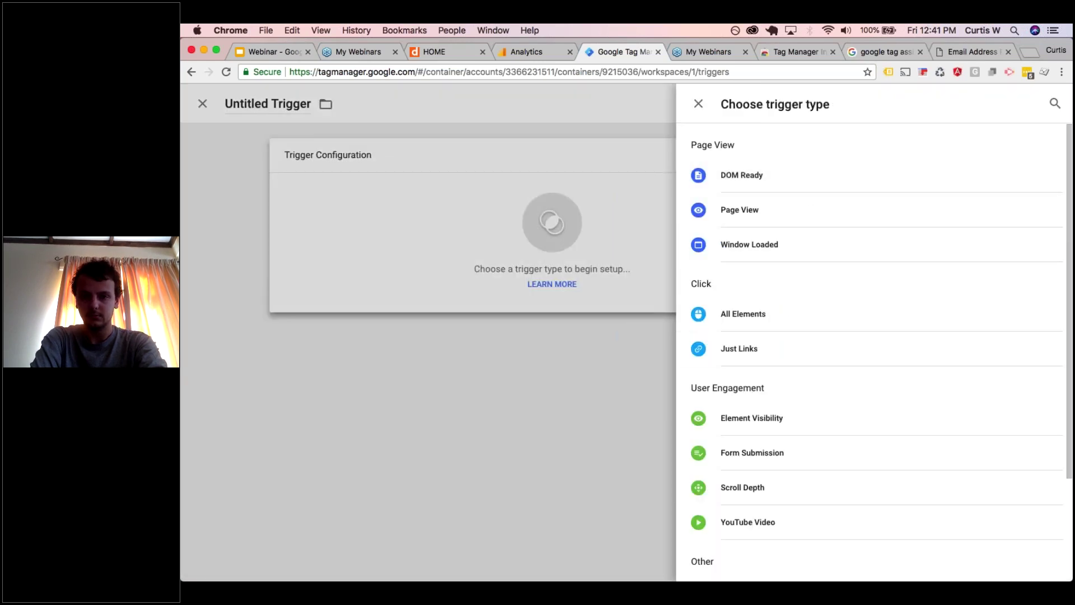
left_click(740, 463)
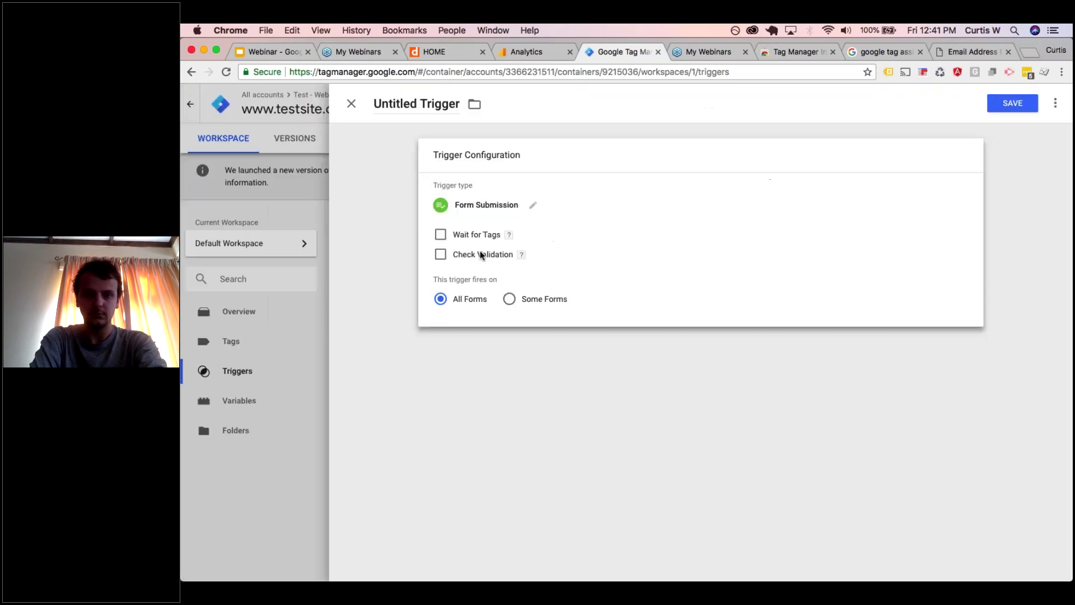
left_click(509, 299)
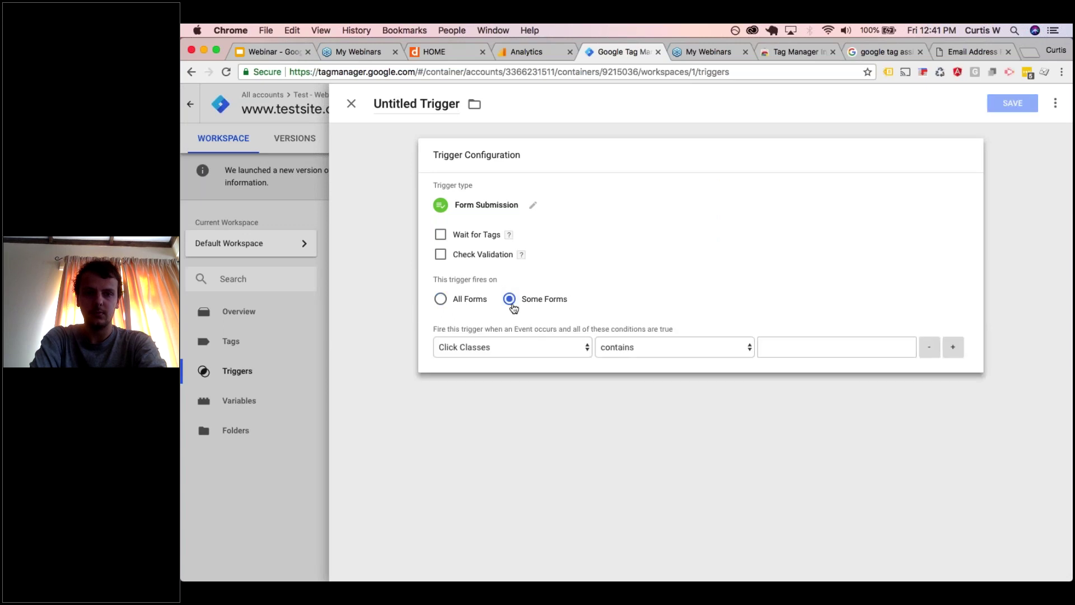
left_click(511, 352)
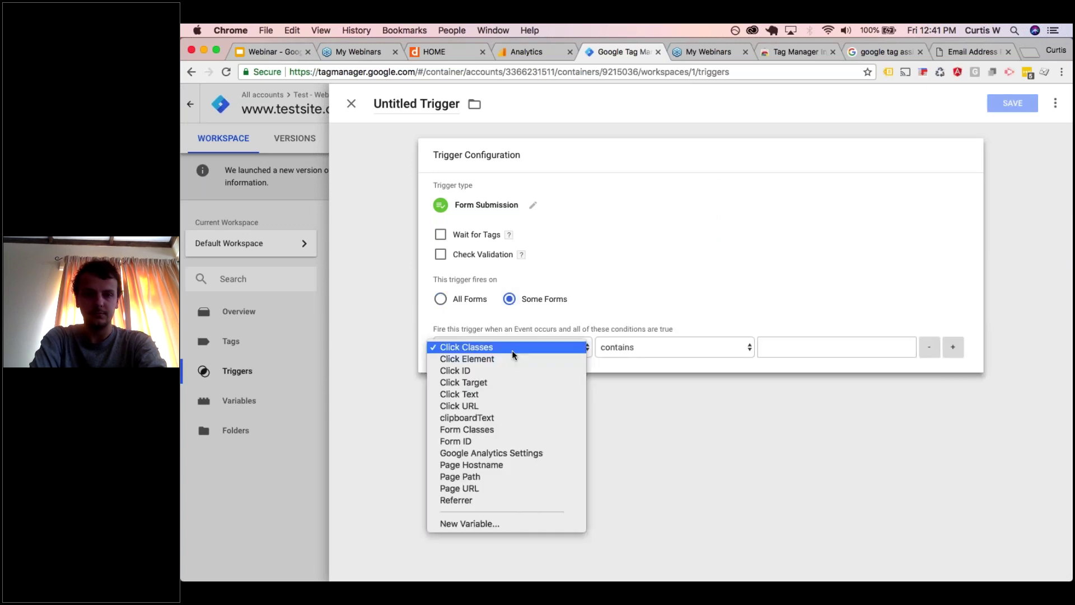
left_click(496, 442)
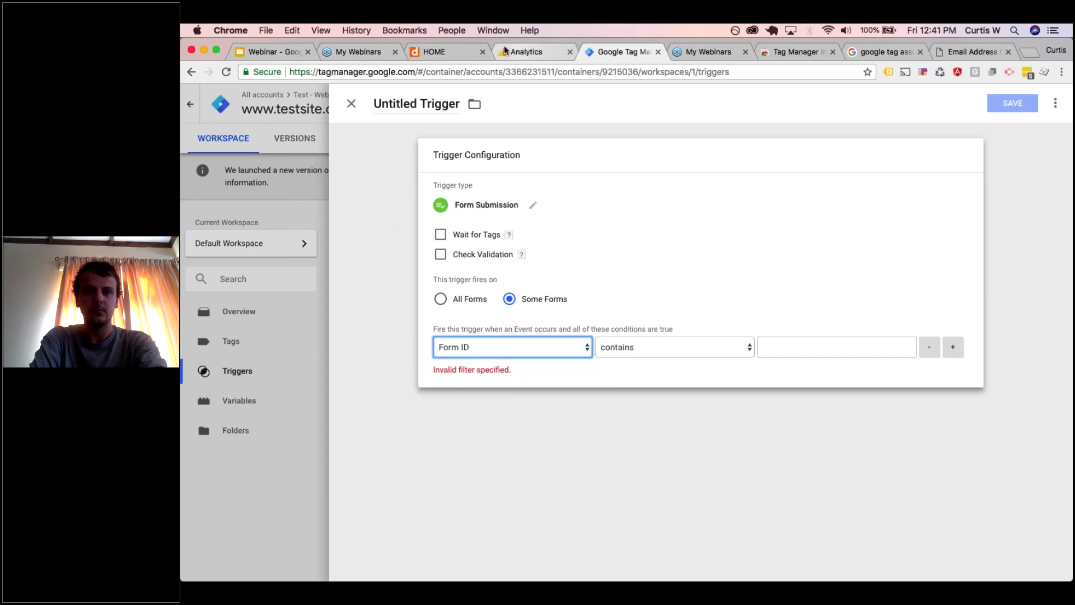
left_click(463, 47)
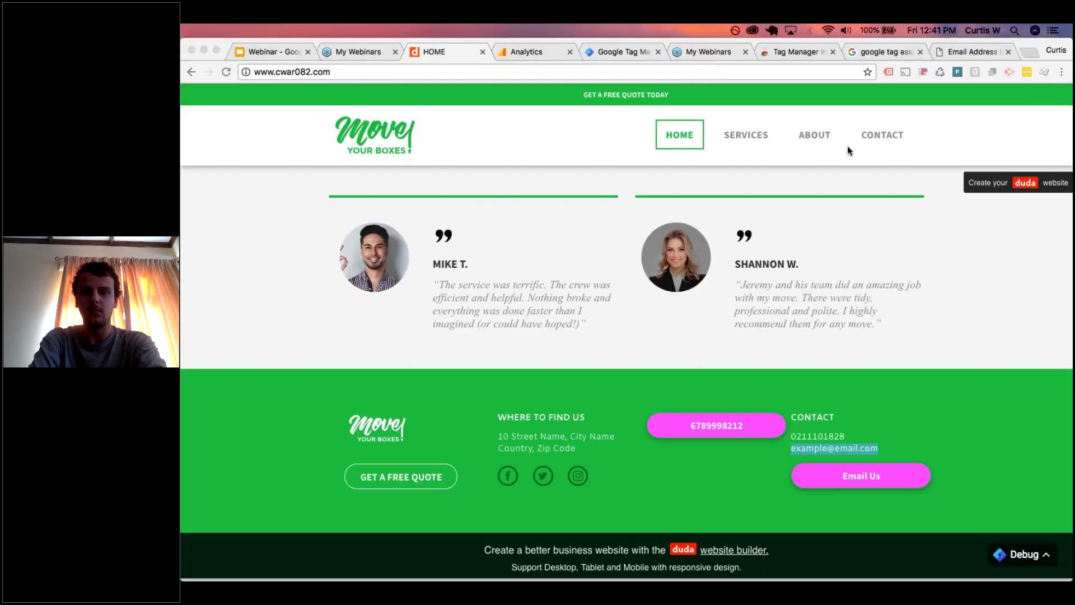
- Go to the Contact page and open developer tools on the contact form
left_click(877, 136)
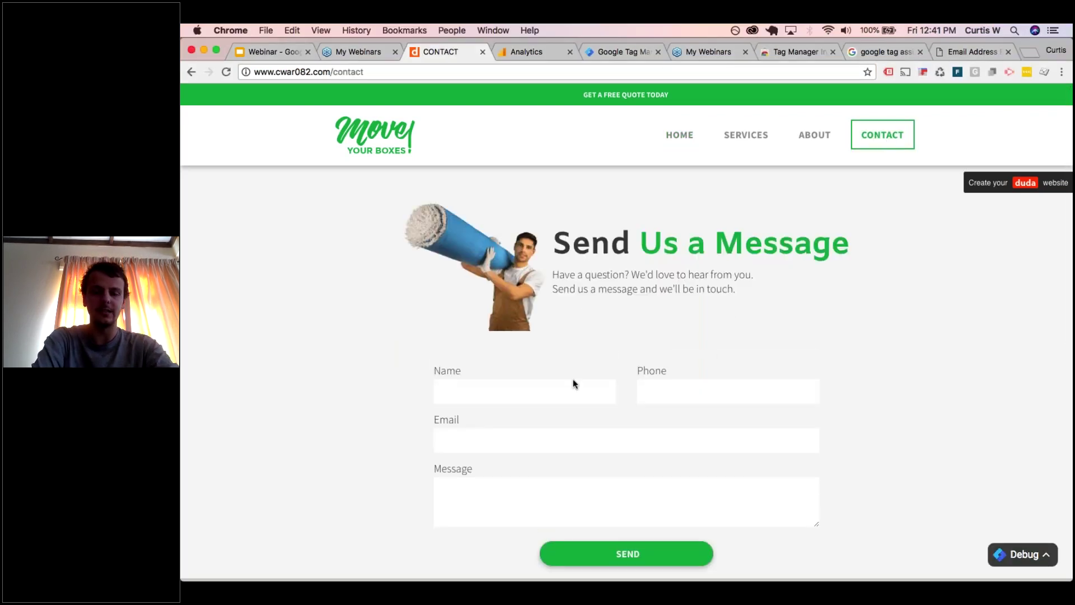
left_click(573, 385)
right_click(518, 396)
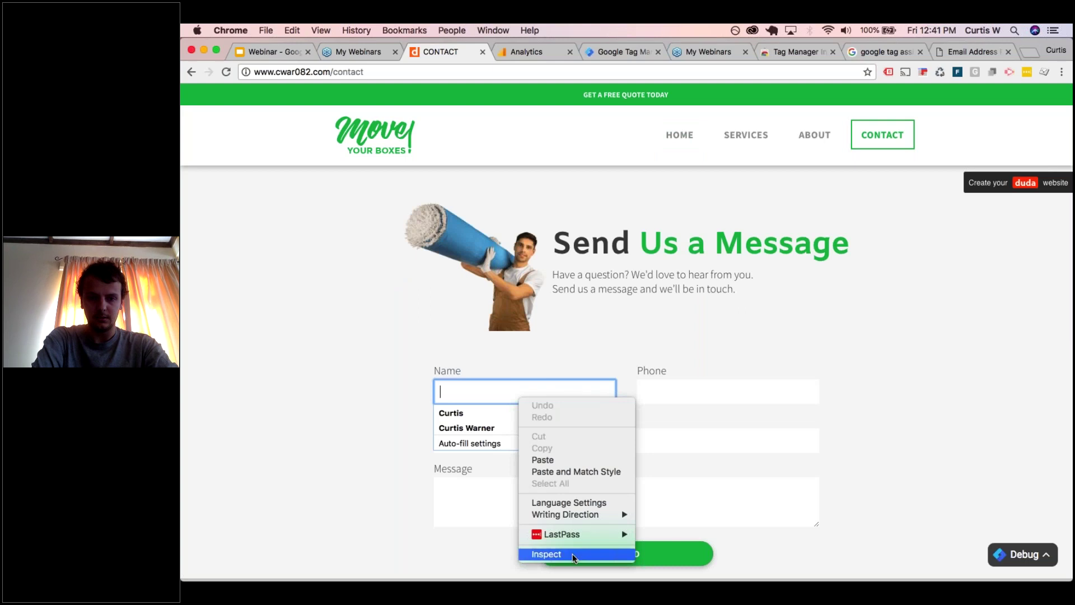
key("Escape")
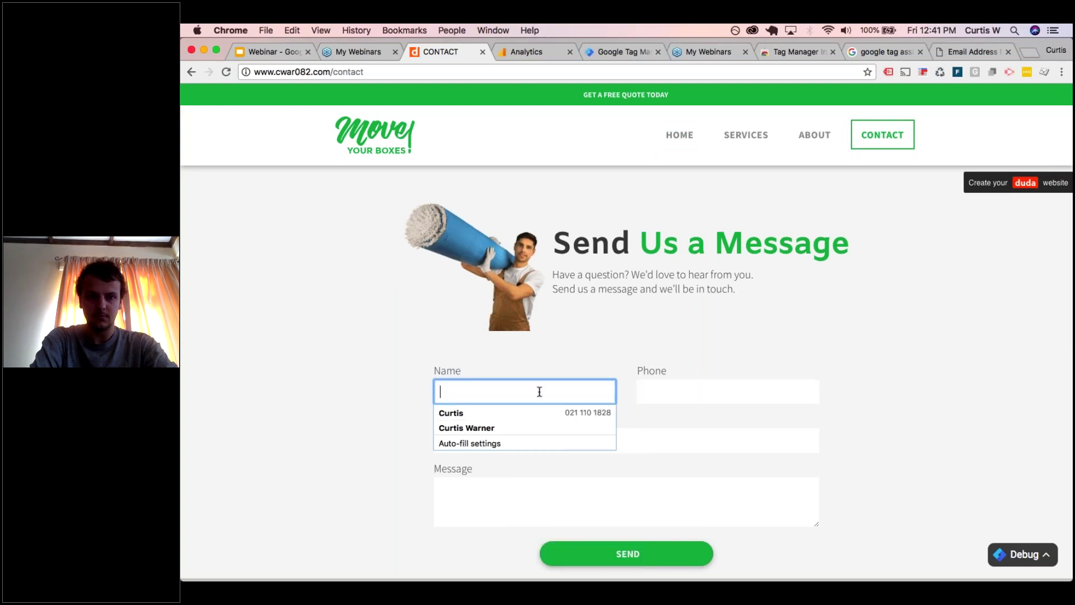
key("super+alt+i")
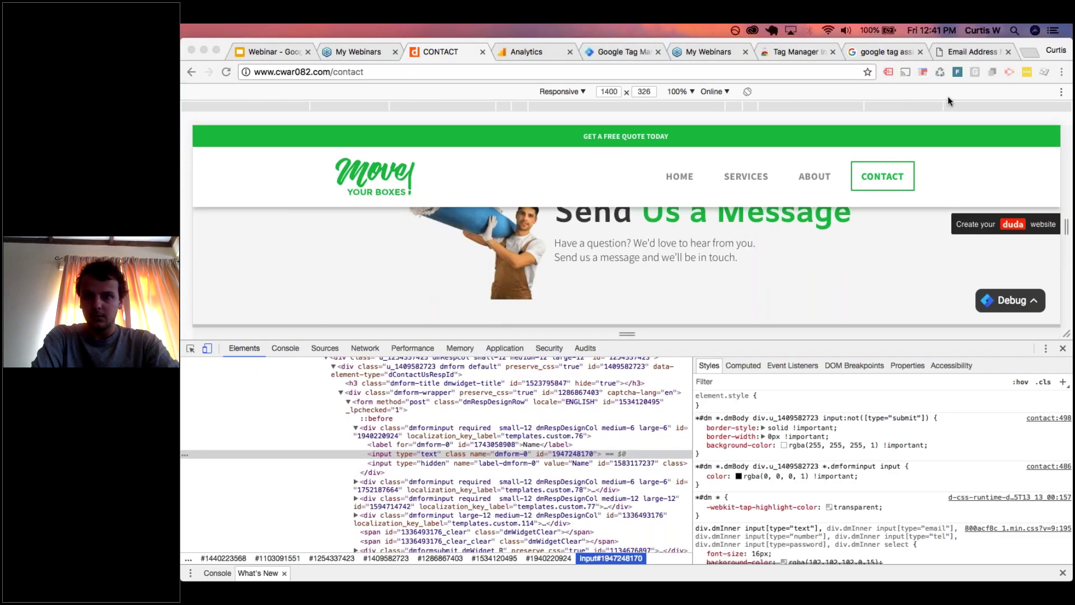
scroll(422, 469, "up", 2)
scroll(421, 468, "up", 1)
scroll(422, 468, "up", 5)
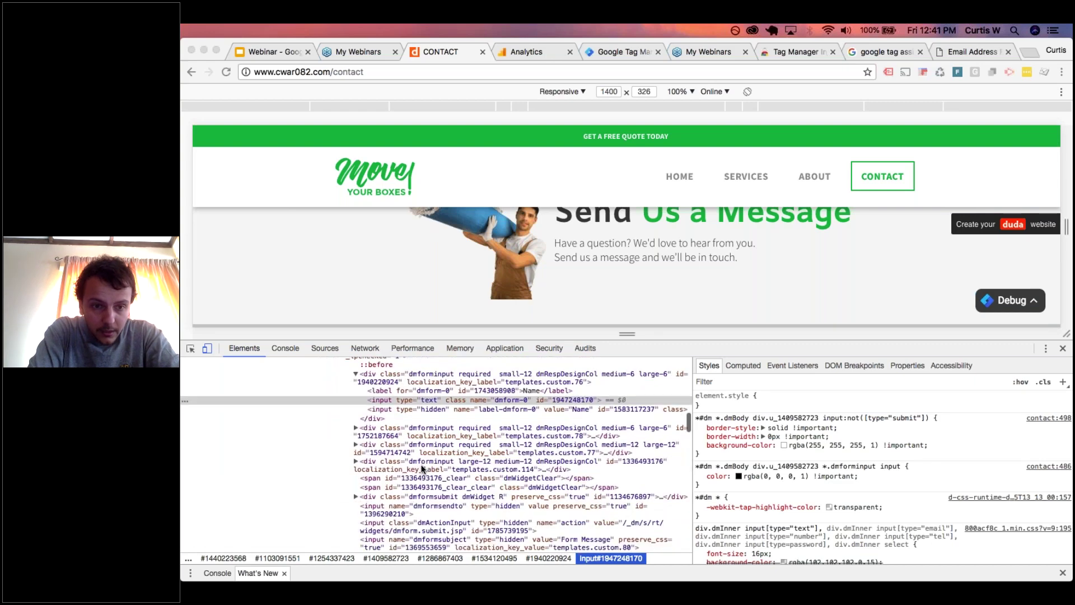
scroll(422, 468, "up", 3)
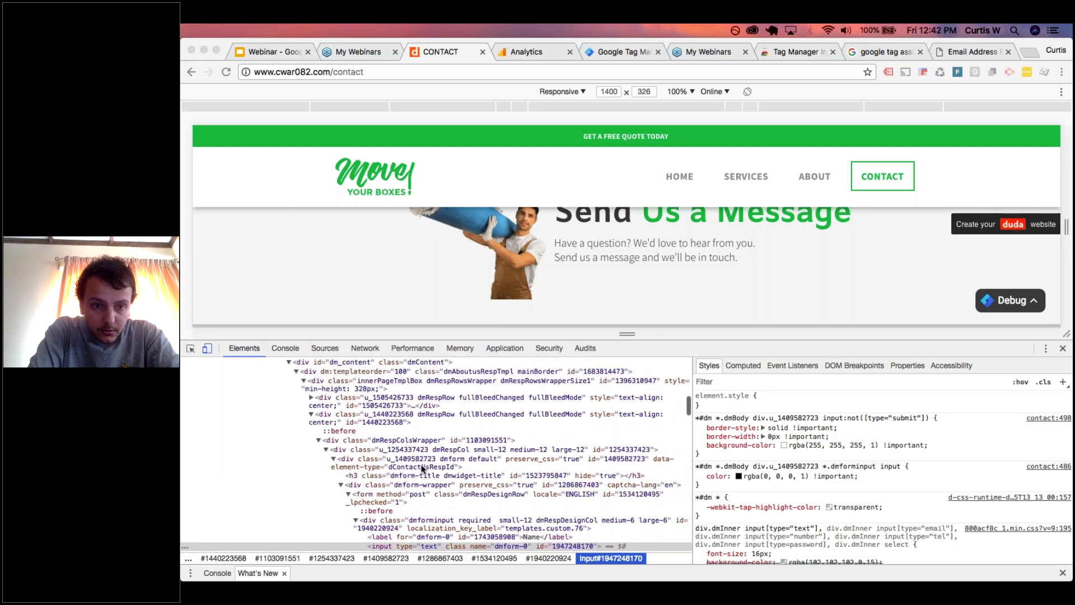
scroll(422, 468, "down", 4)
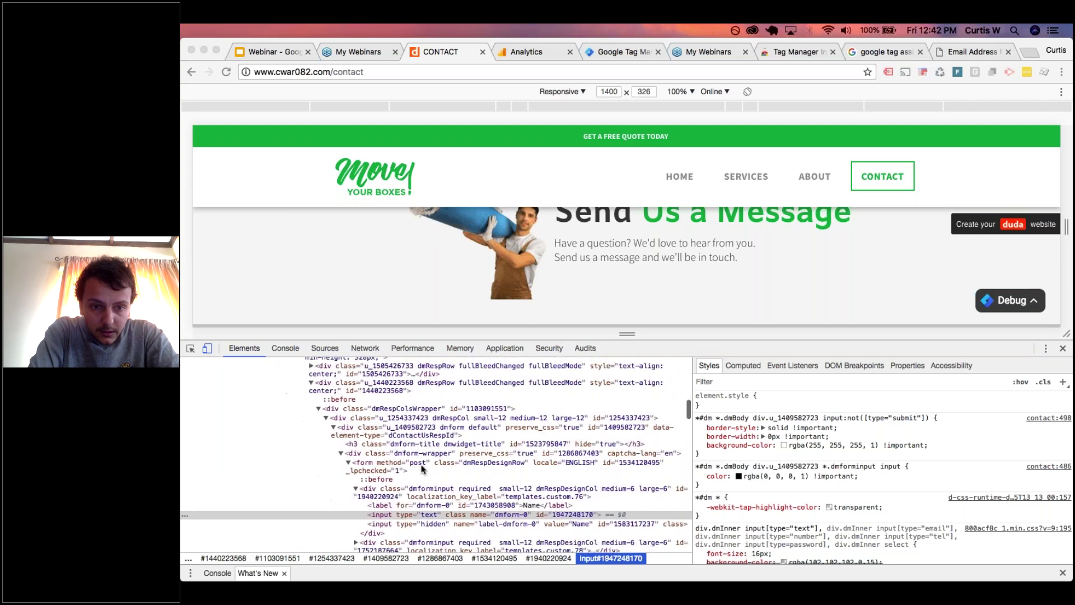
left_click(395, 465)
left_click(385, 462)
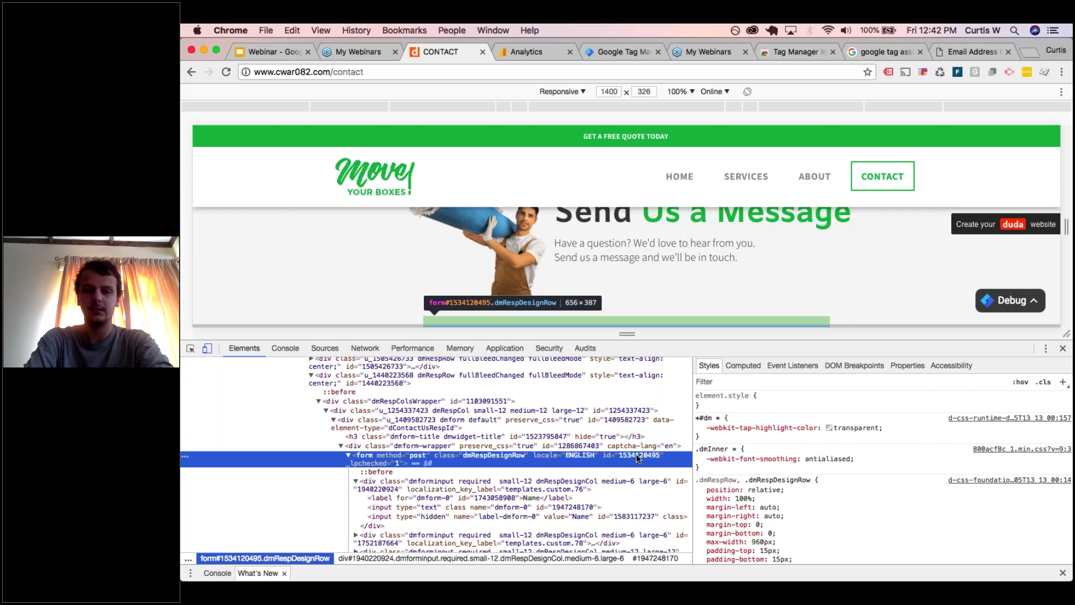
double_click(637, 455)
key("super+c")
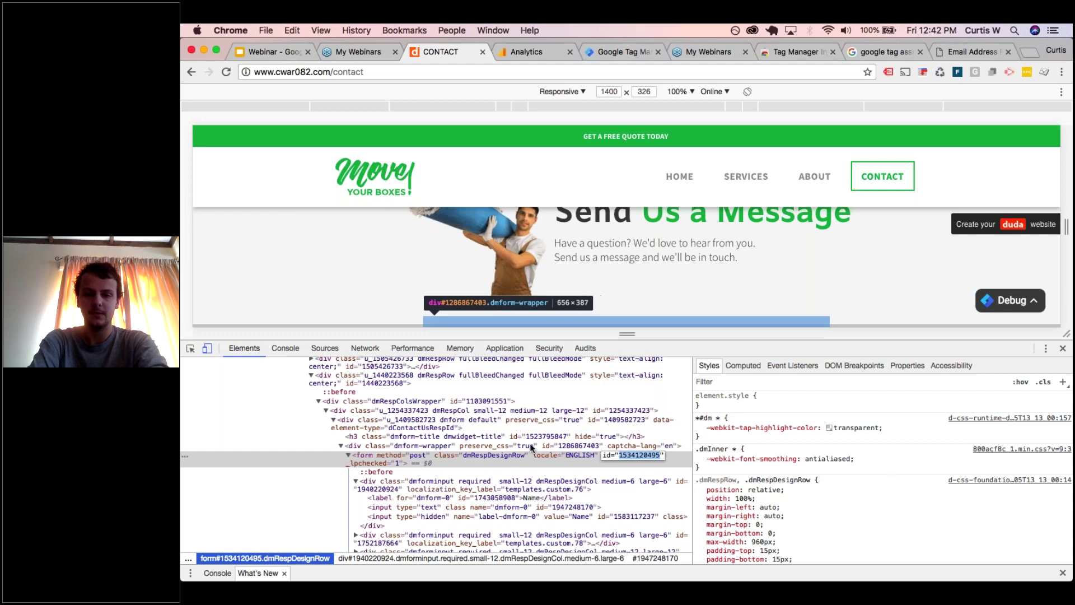
left_click(617, 52)
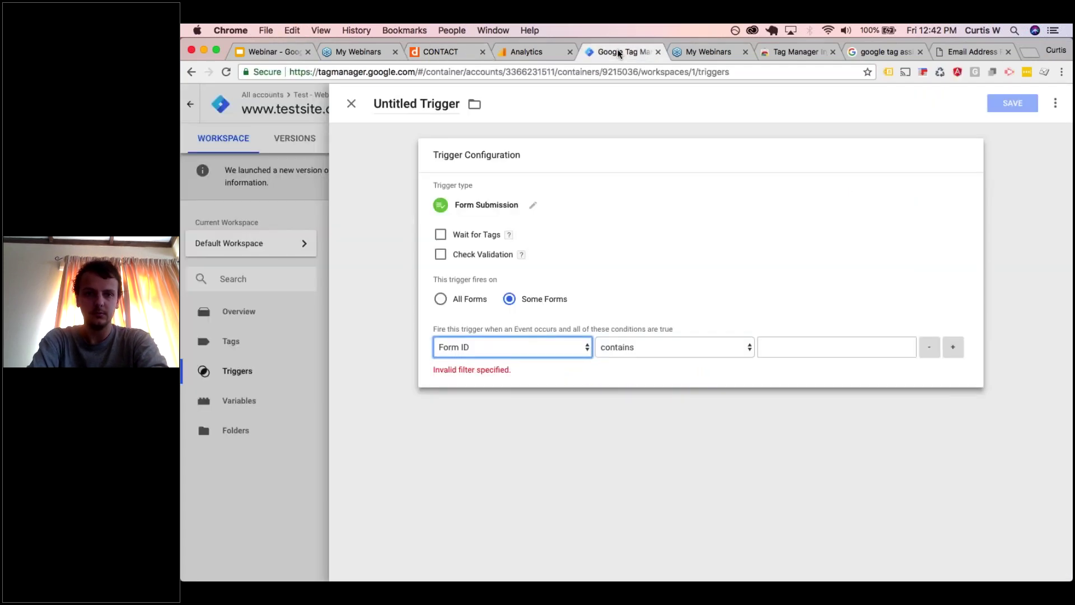
left_click(720, 347)
left_click(717, 337)
left_click(791, 347)
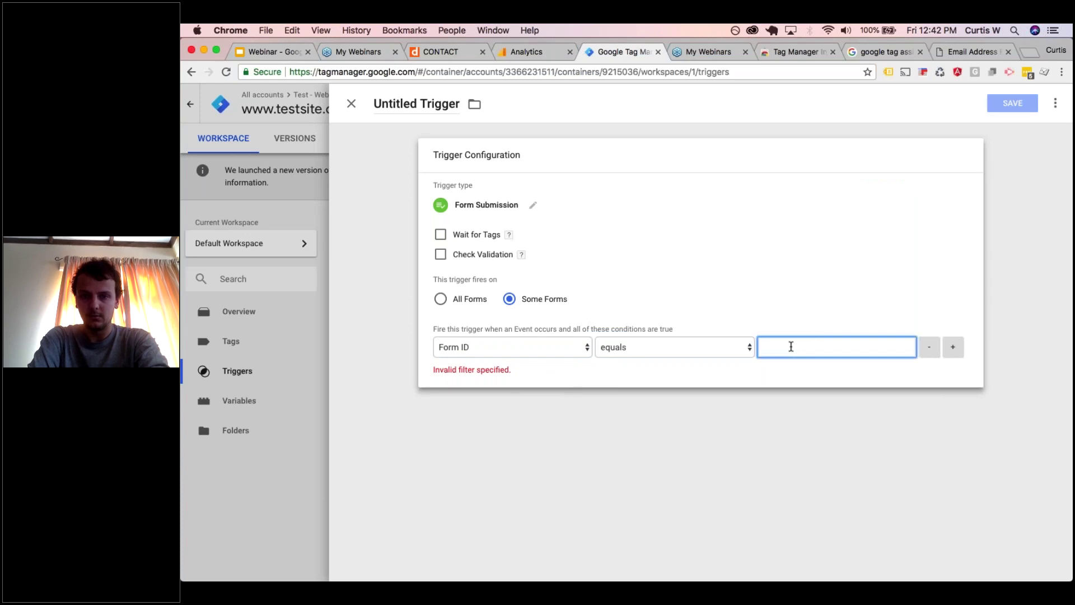
key("super+v")
left_click(697, 290)
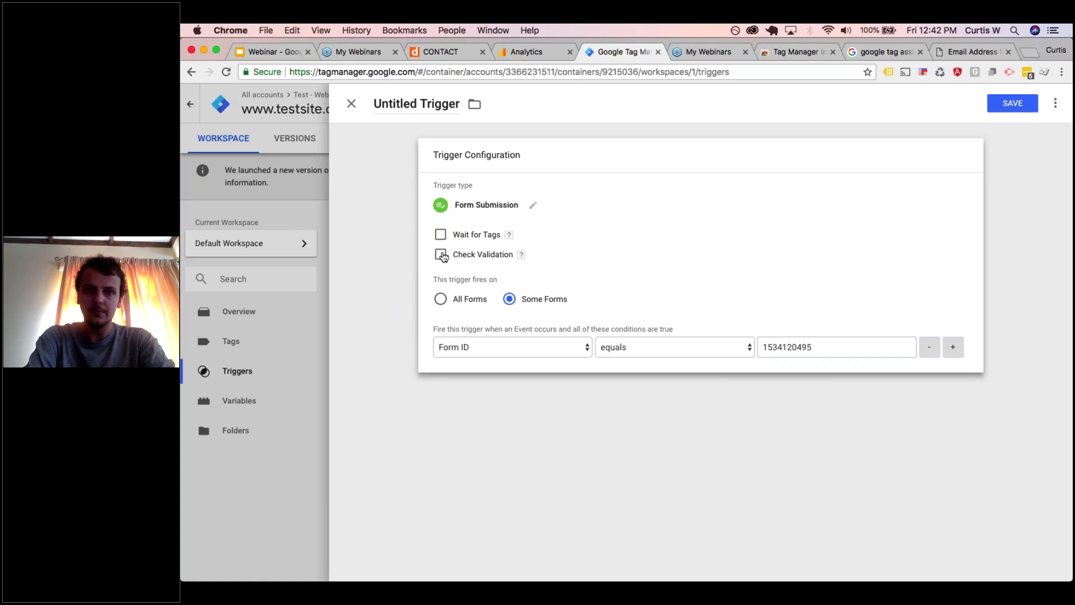
- Turn on Check Validation, enabling when Page URL matches RegEx '.*'
mouse_move(508, 235)
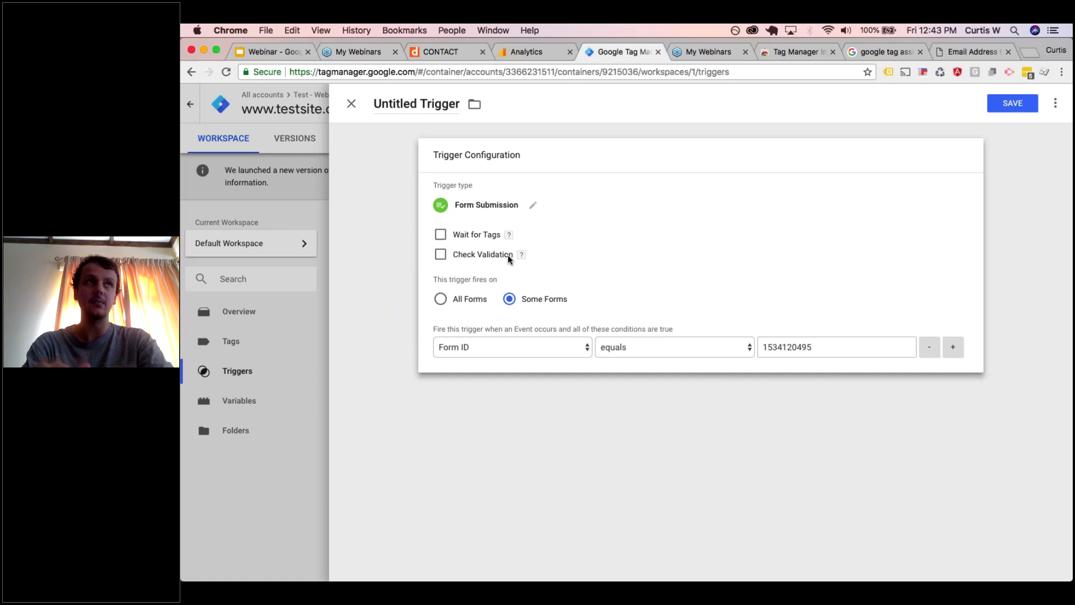
left_click(441, 255)
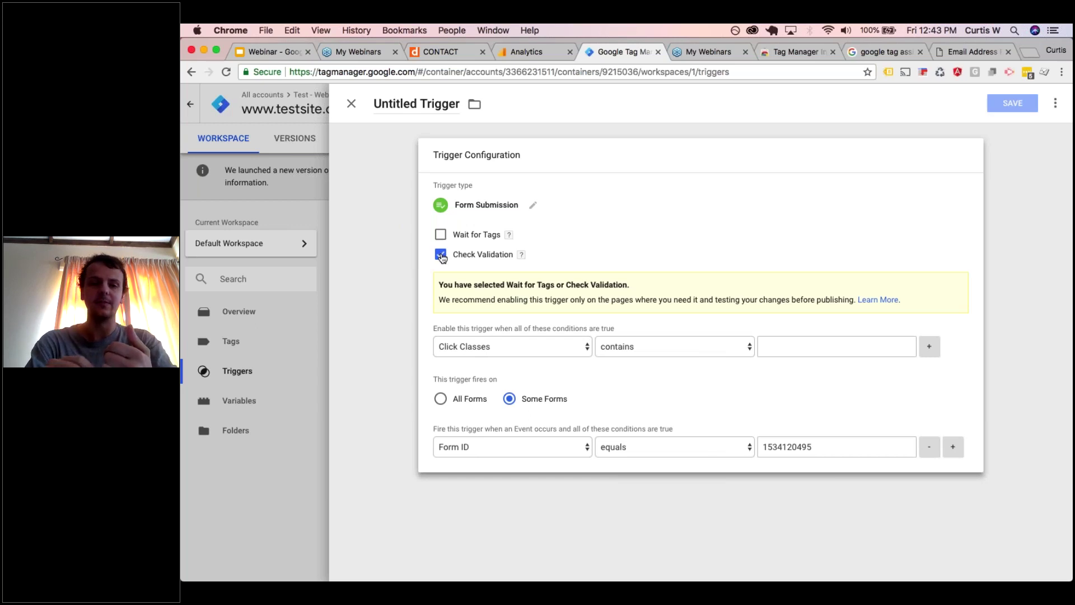
left_click(513, 345)
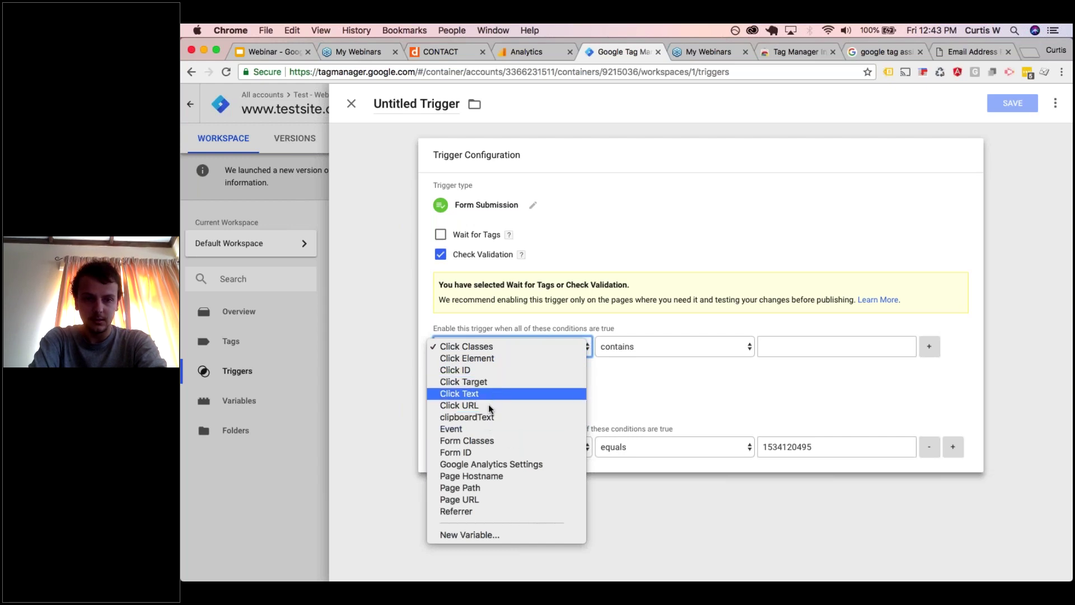
left_click(479, 500)
left_click(628, 346)
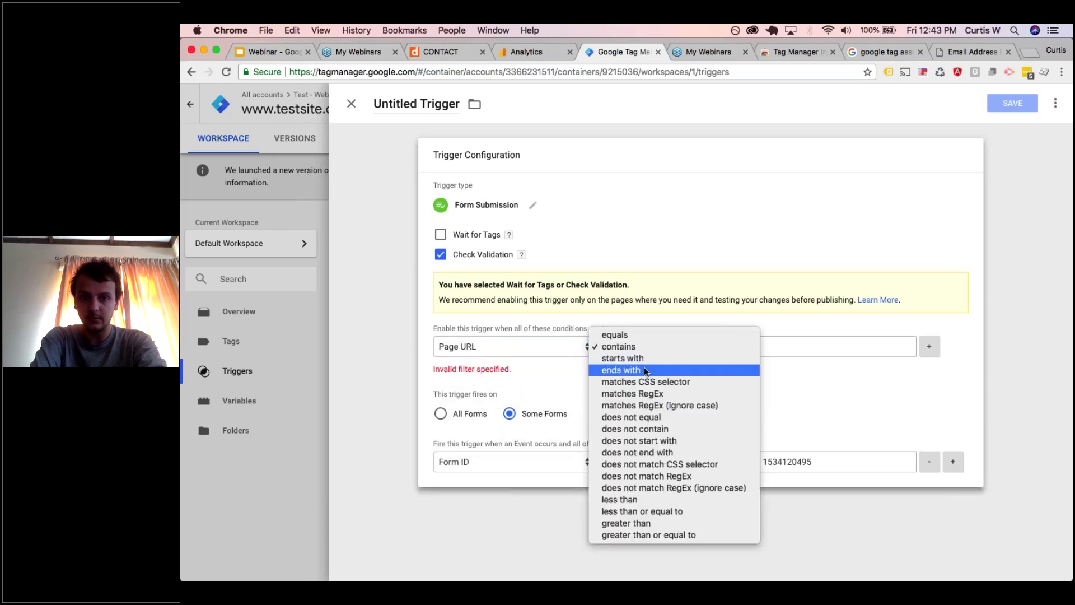
left_click(646, 393)
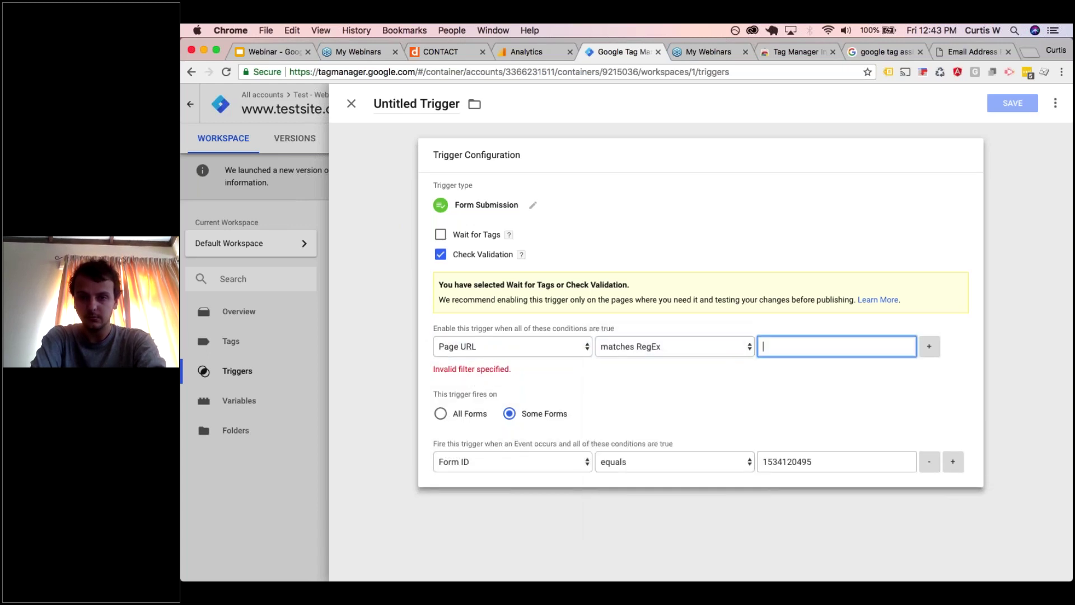
type(".*")
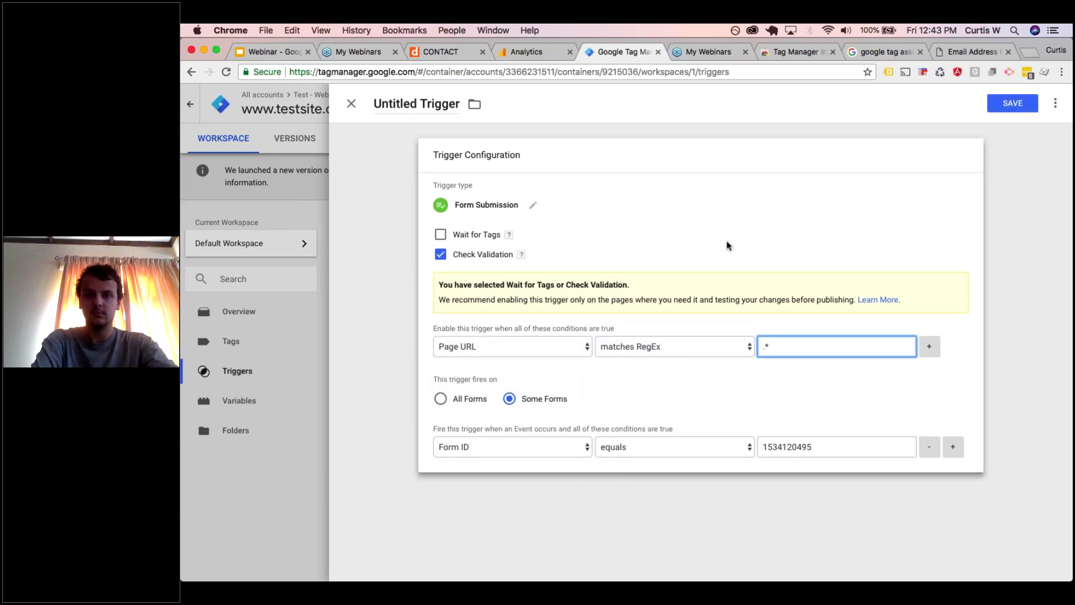
left_click(992, 68)
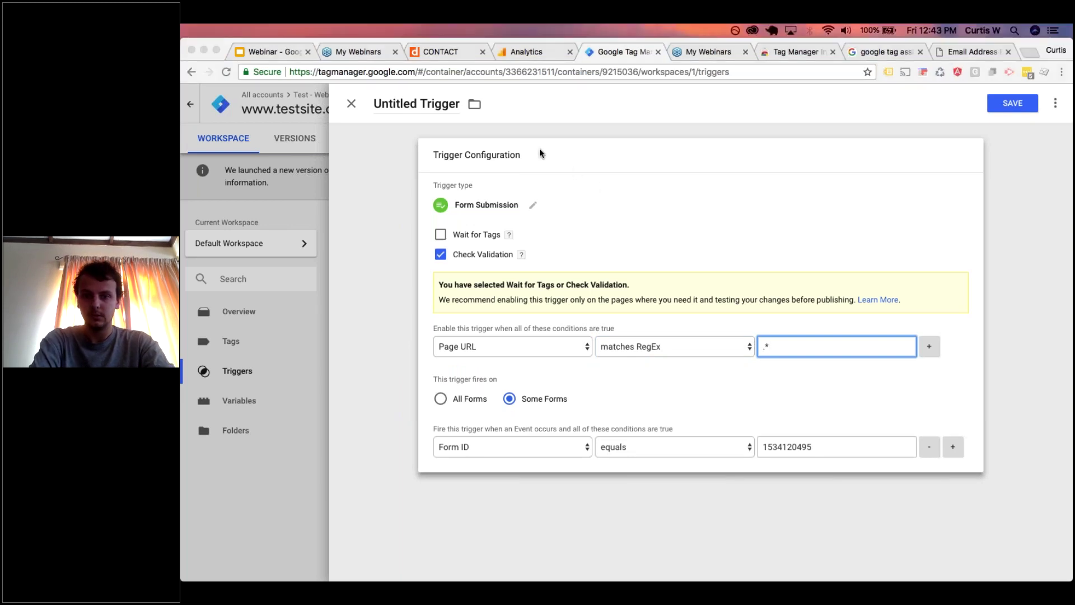
- Rename the trigger to 'Contact Form Submission' and save it
left_click(413, 111)
triple_click(412, 109)
type("Cont")
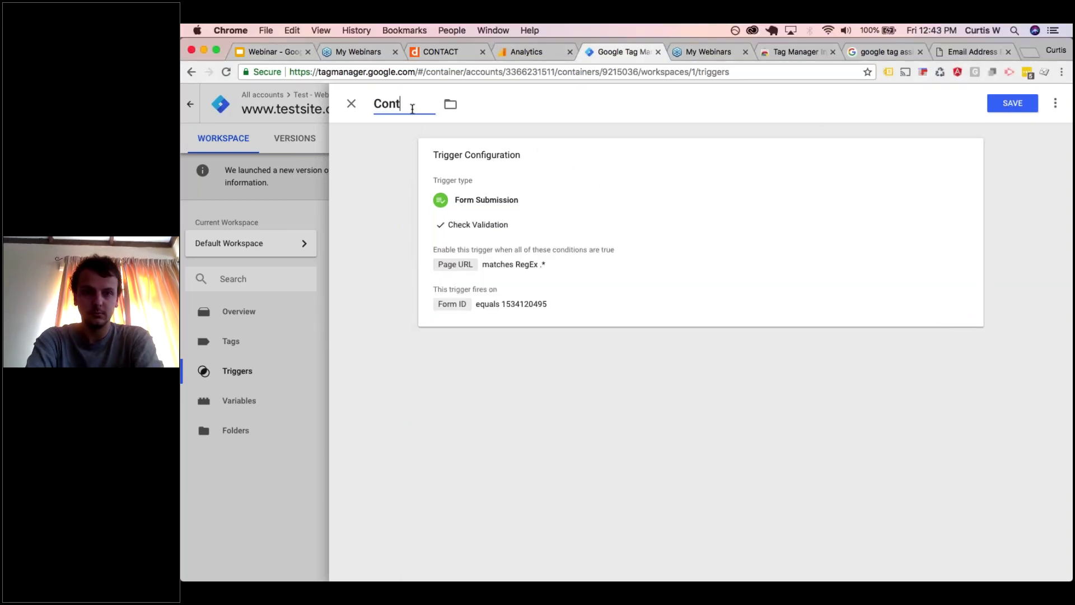
type("act Form Subm")
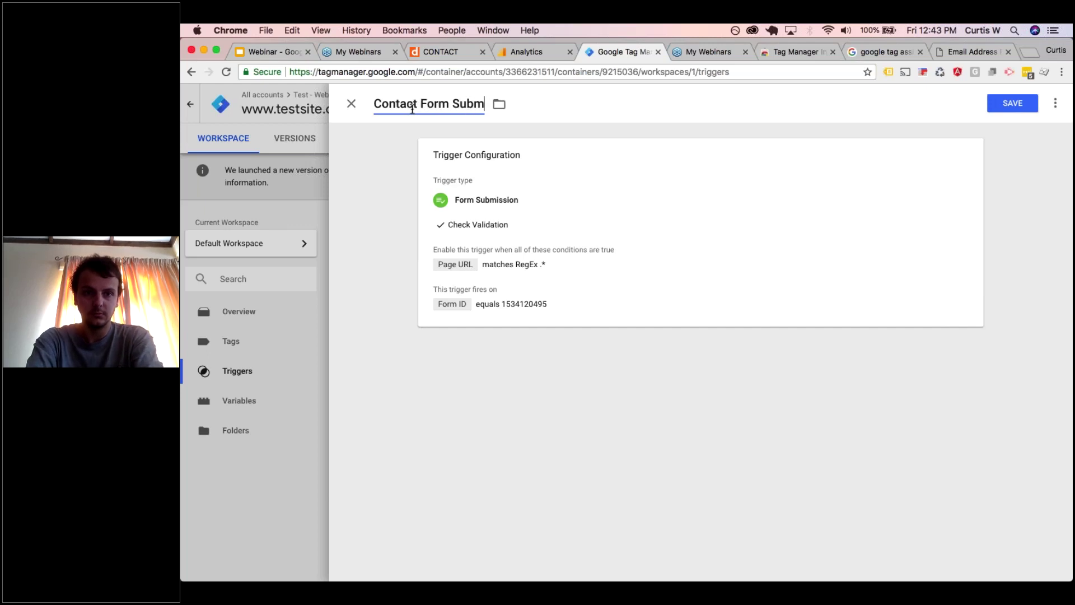
type("ission")
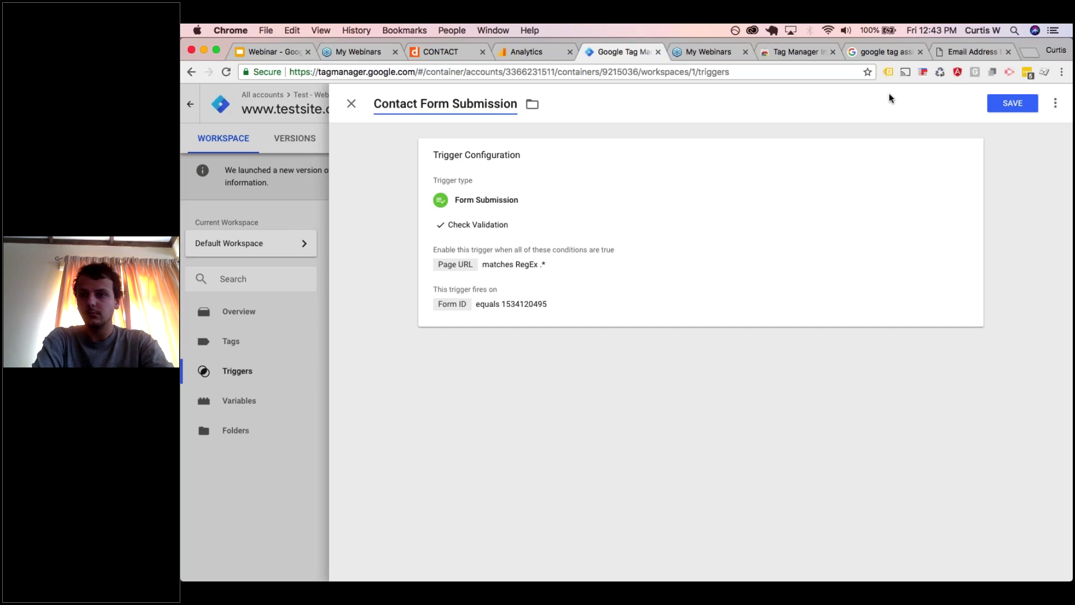
left_click(1012, 103)
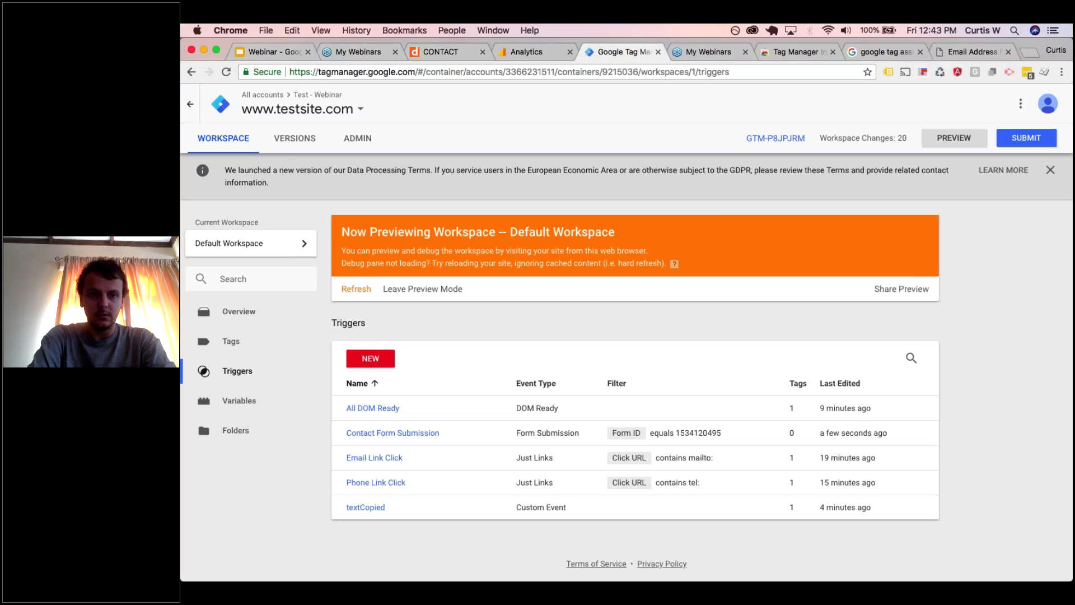
- Refresh the preview, reload the CONTACT page with the updated container, and close DevTools
left_click(356, 289)
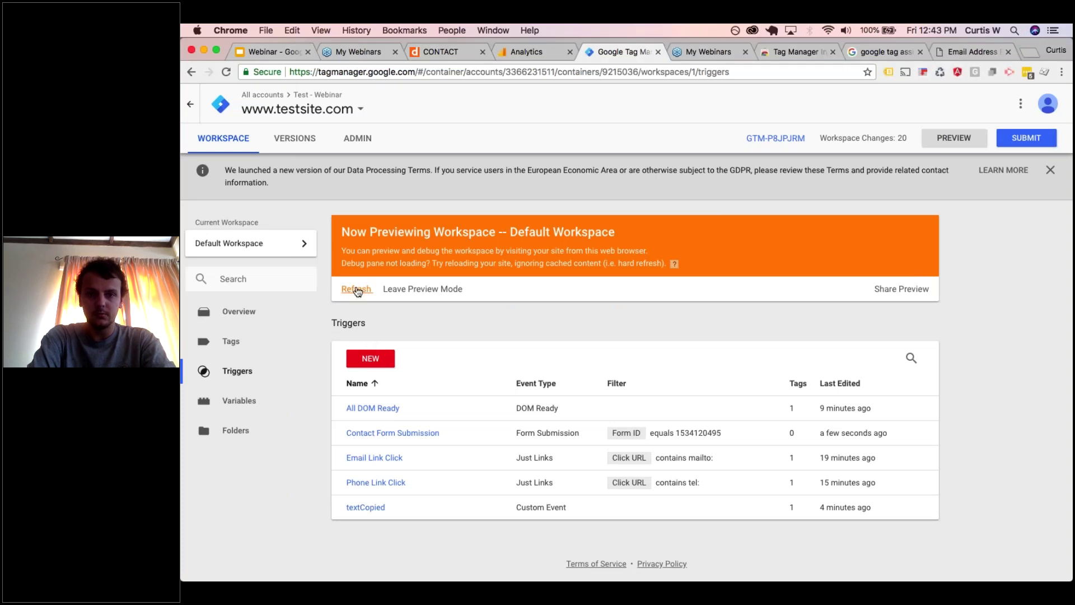
left_click(439, 51)
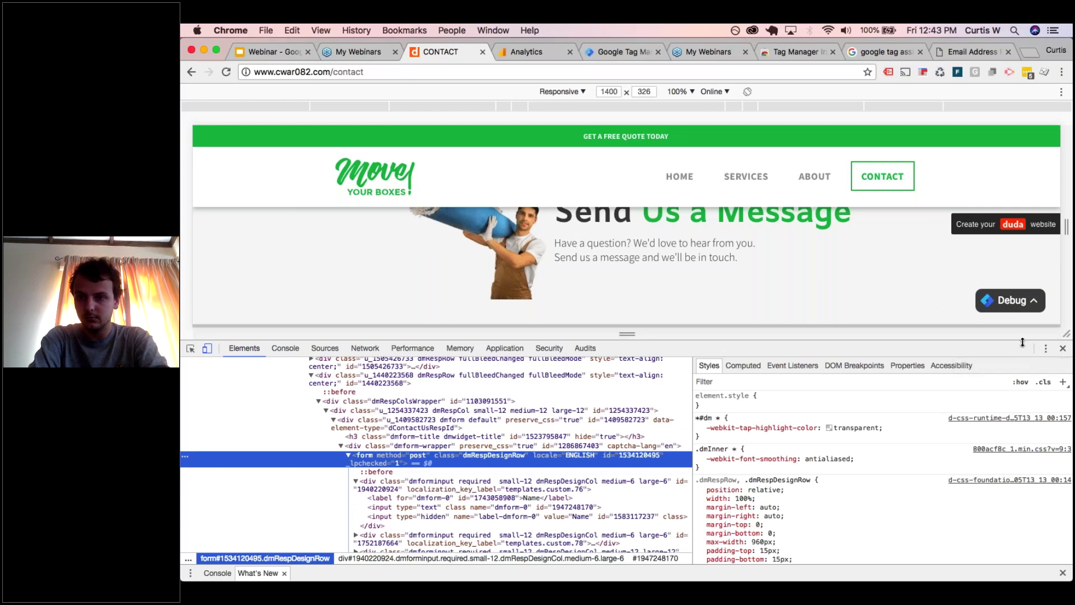
left_click_drag(1023, 393, 1023, 431)
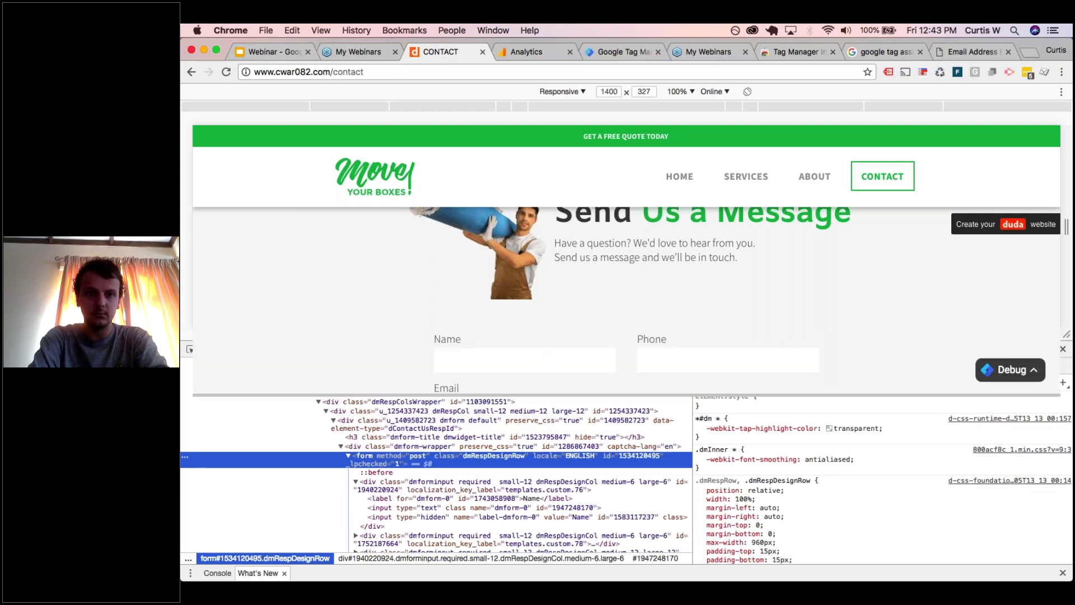
left_click(227, 71)
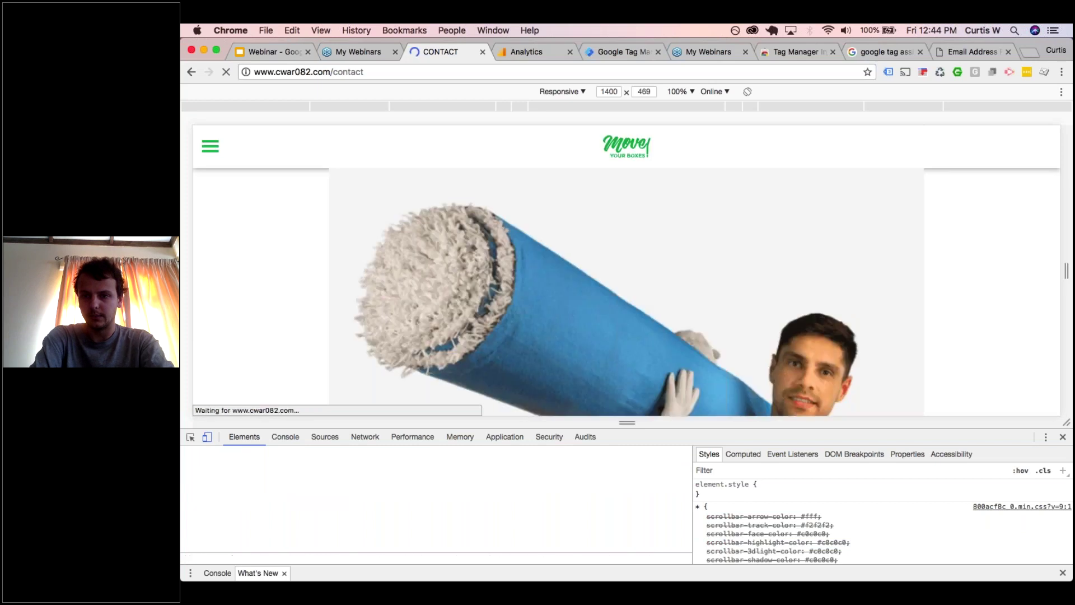
key("super+alt+i")
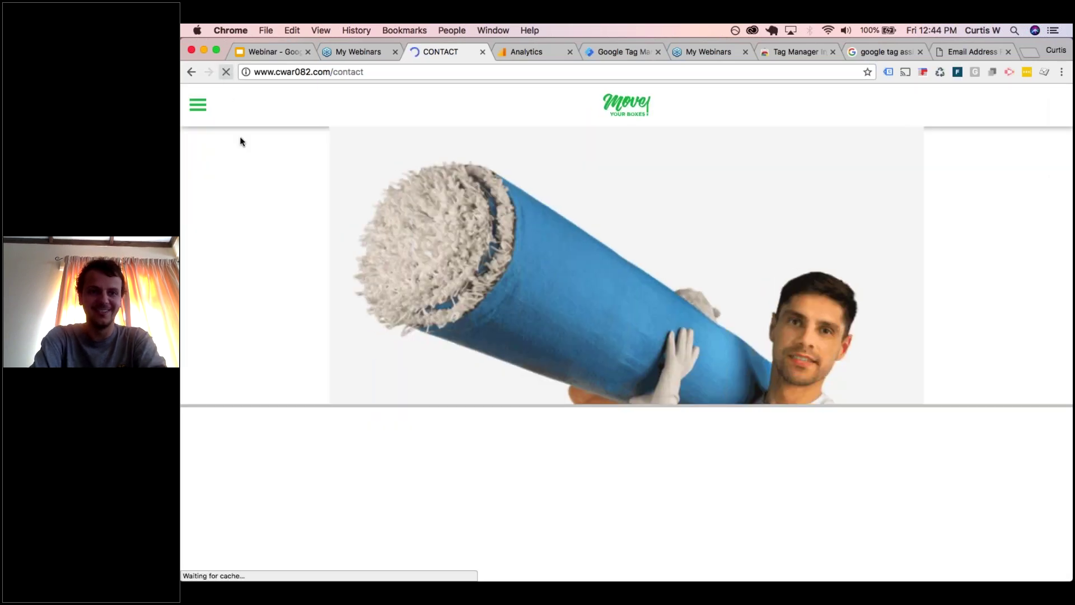
- Submit the contact form with a test name, phone, suggested email and message 'Test'
scroll(365, 294, "down", 10)
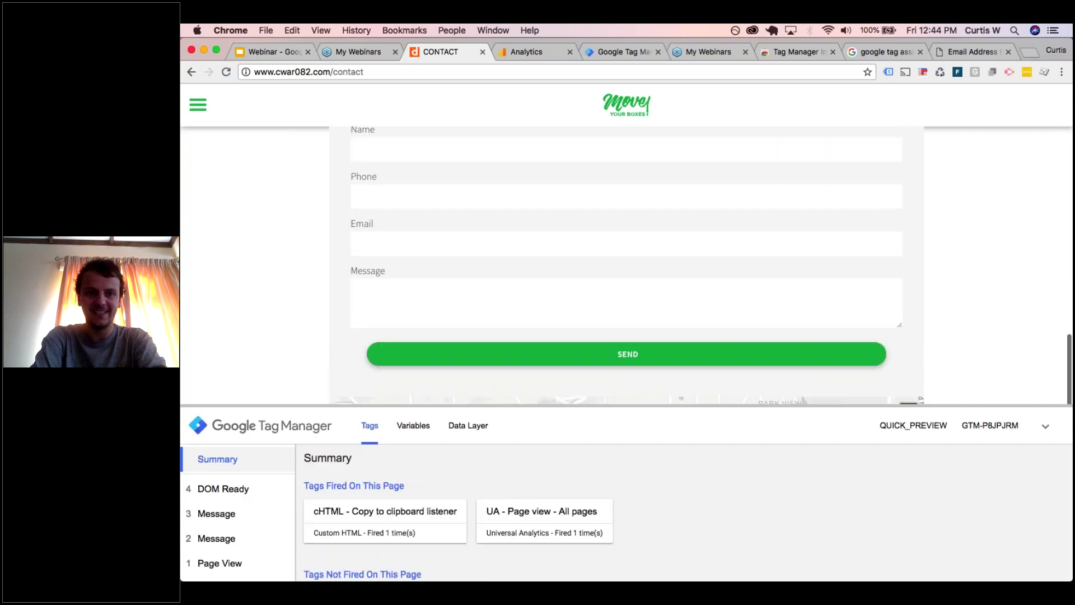
type("Curtis")
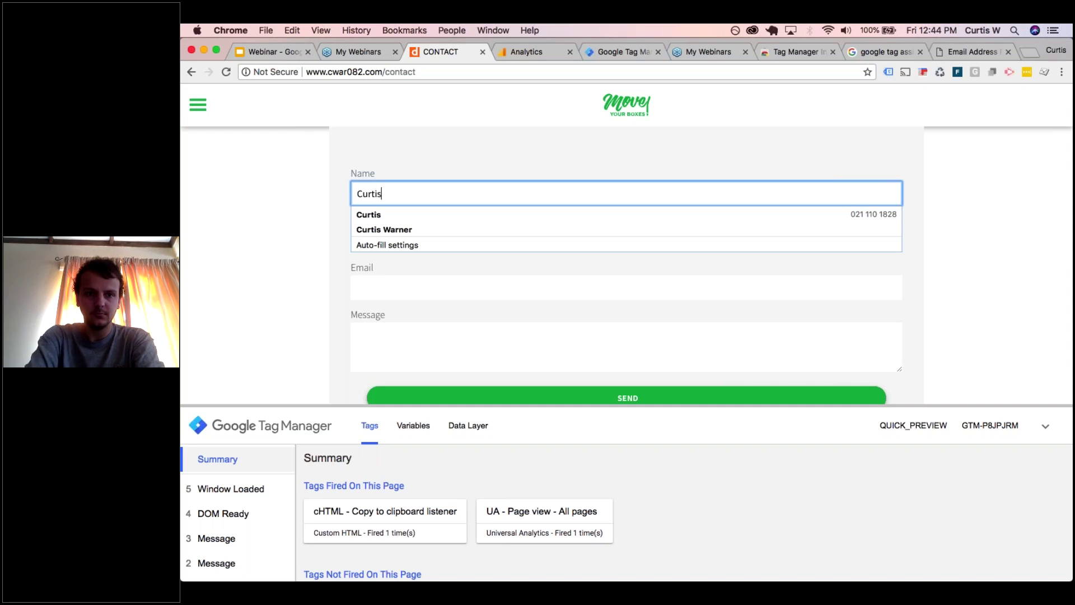
left_click(274, 259)
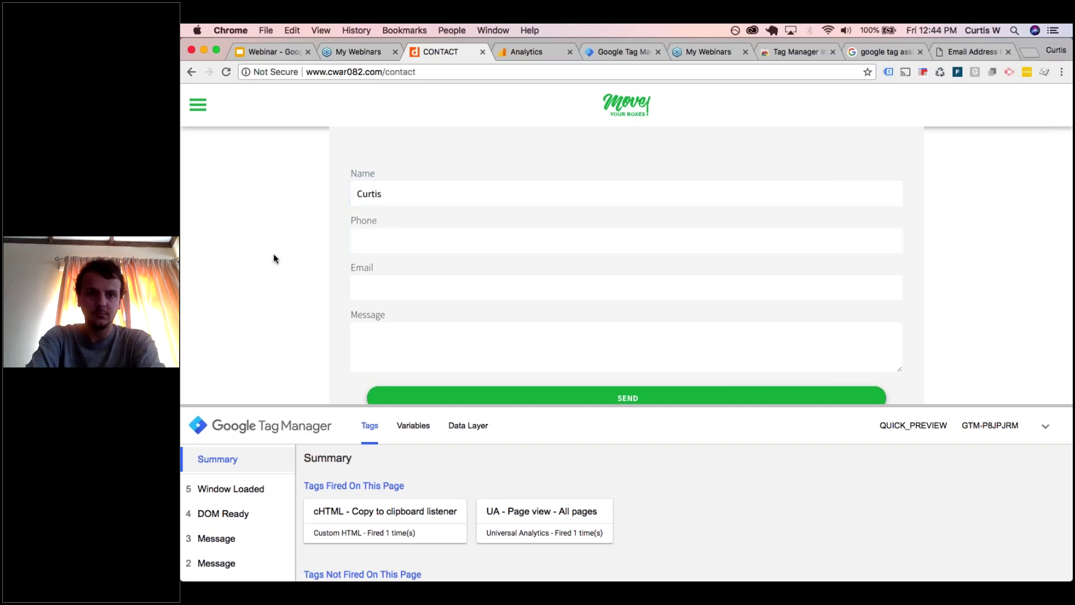
key("Tab")
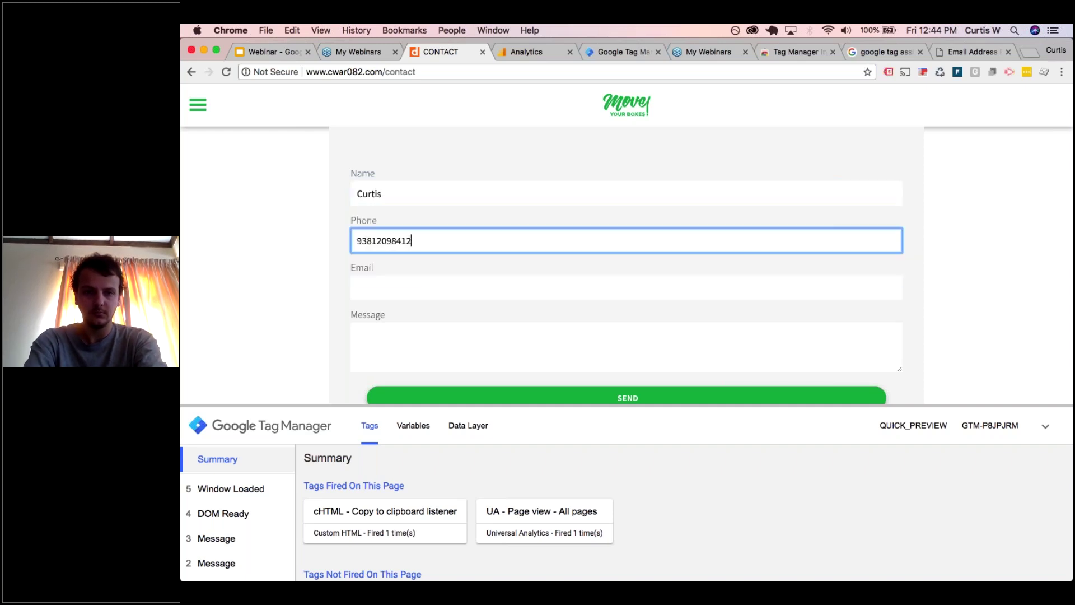
key("BackSpace")
key("BackSpace")
key("Tab")
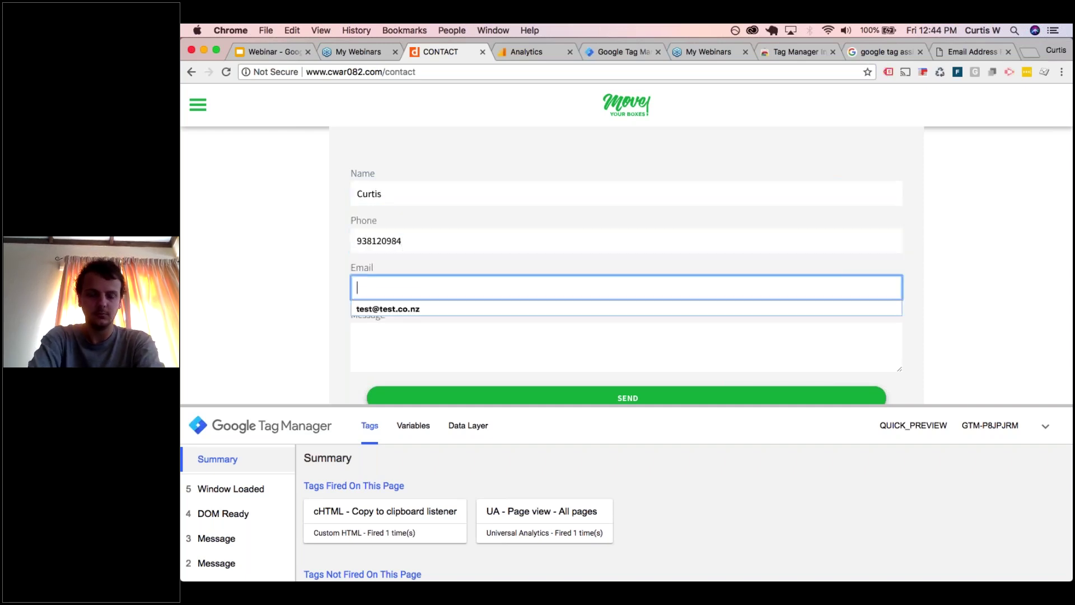
key("Down")
key("Return")
key("Tab")
scroll(318, 342, "down", 1)
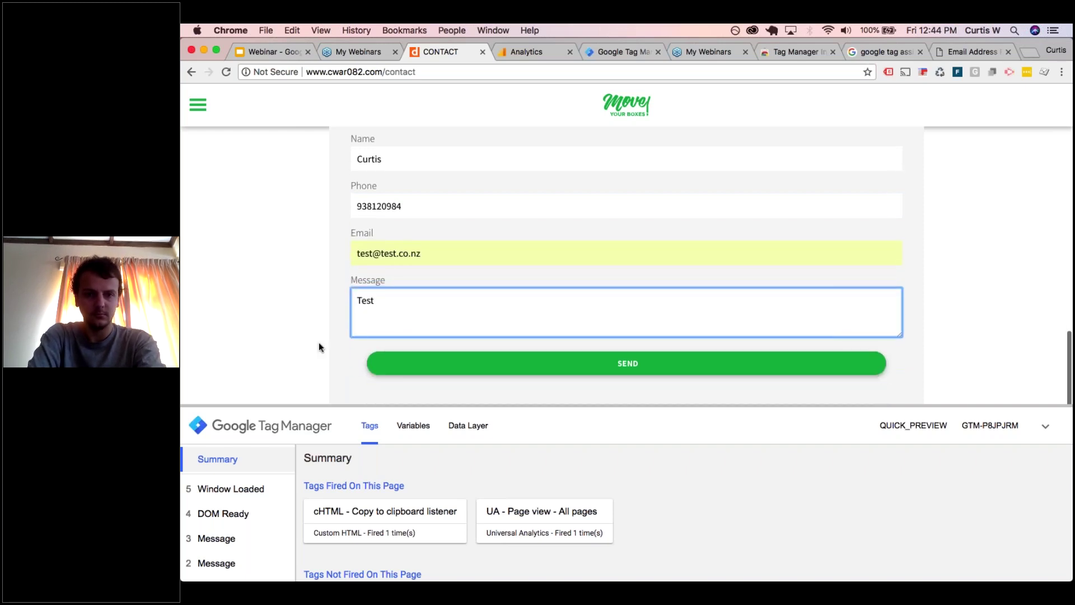
left_click(525, 361)
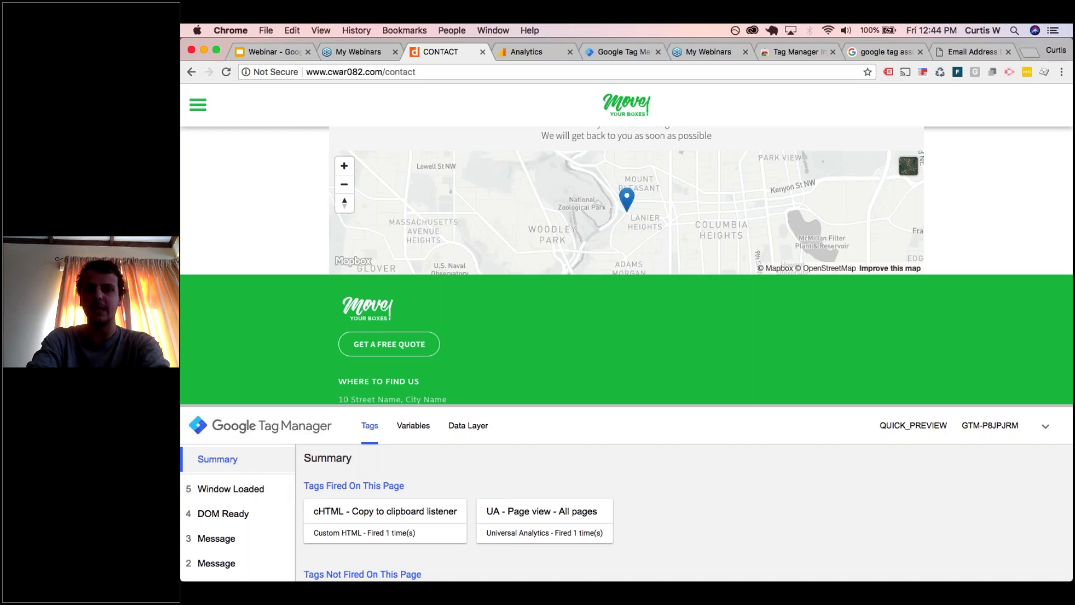
left_click(1030, 51)
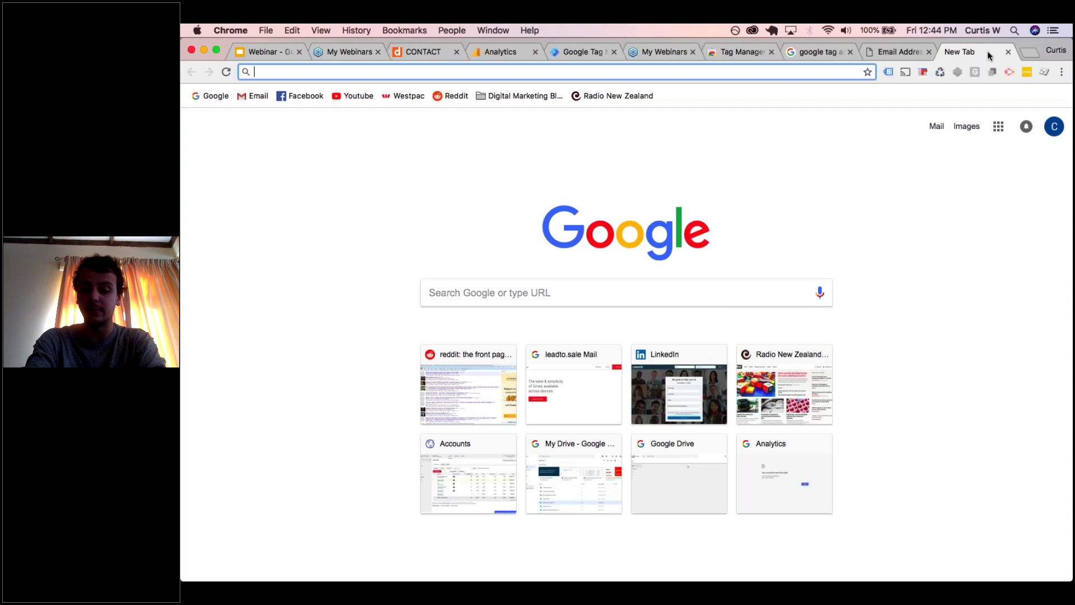
- Google 'duda javascript api form tracking' from the new tab's address bar
type("j")
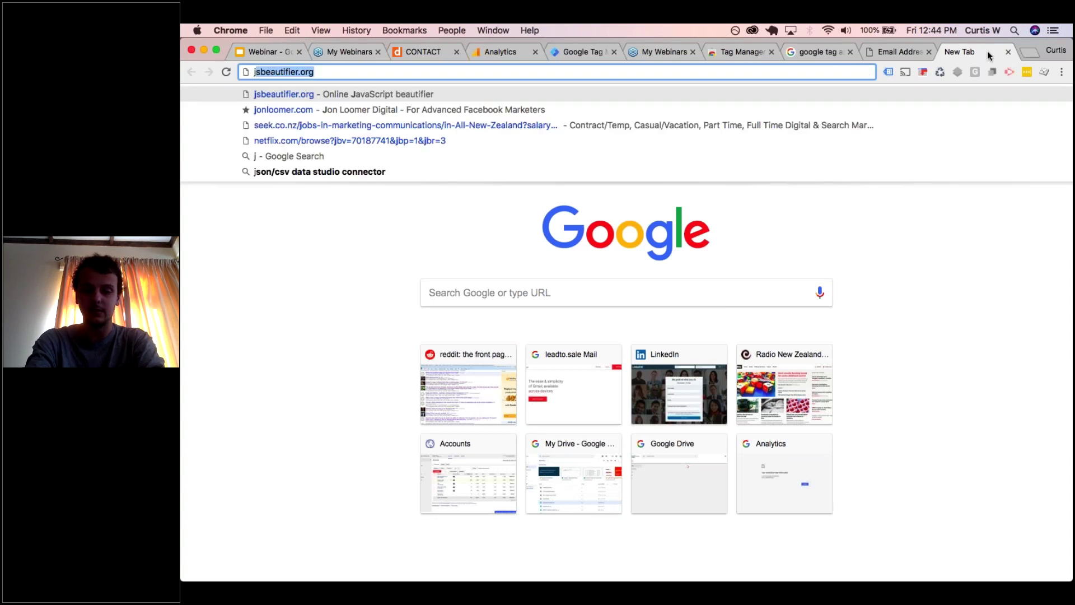
key("BackSpace")
key("BackSpace")
type("duda javascript api")
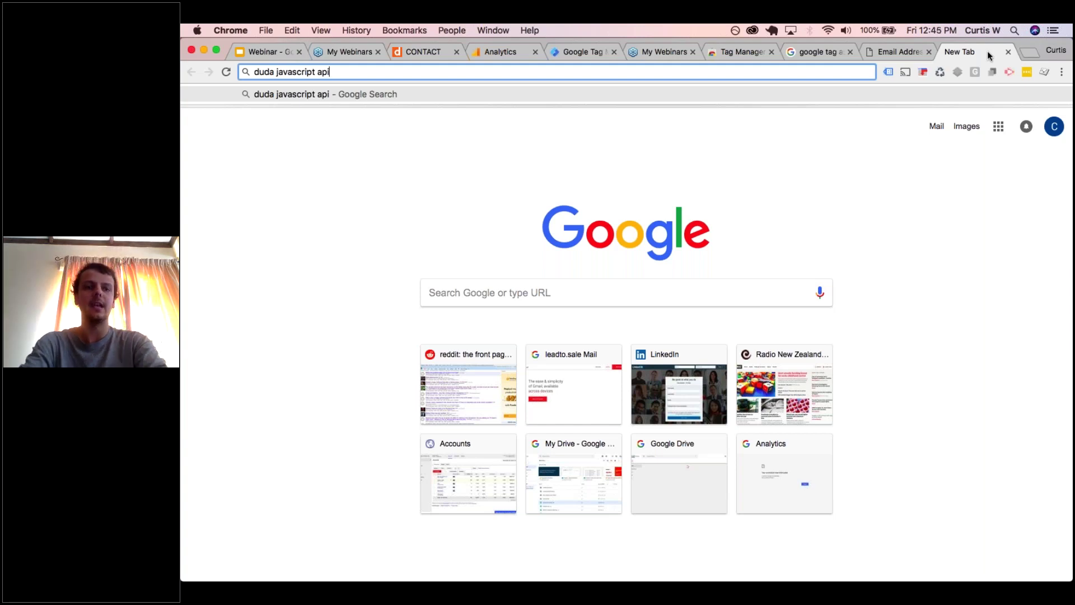
mouse_move(272, 71)
left_mouse_down()
mouse_move(255, 71)
mouse_move(273, 71)
left_mouse_up()
left_click(344, 71)
type("form tracking")
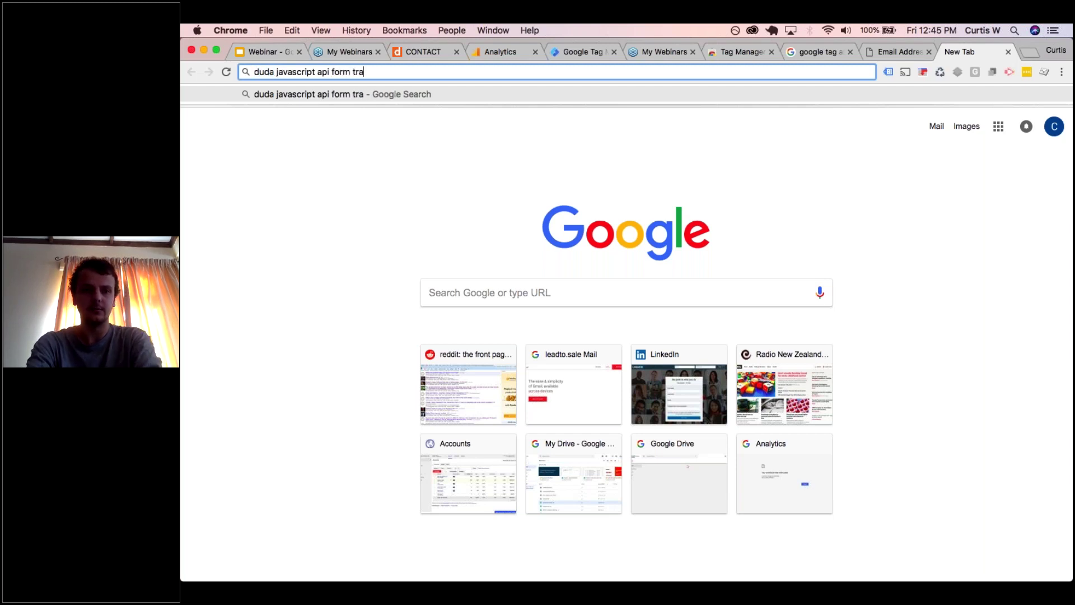
key("Return")
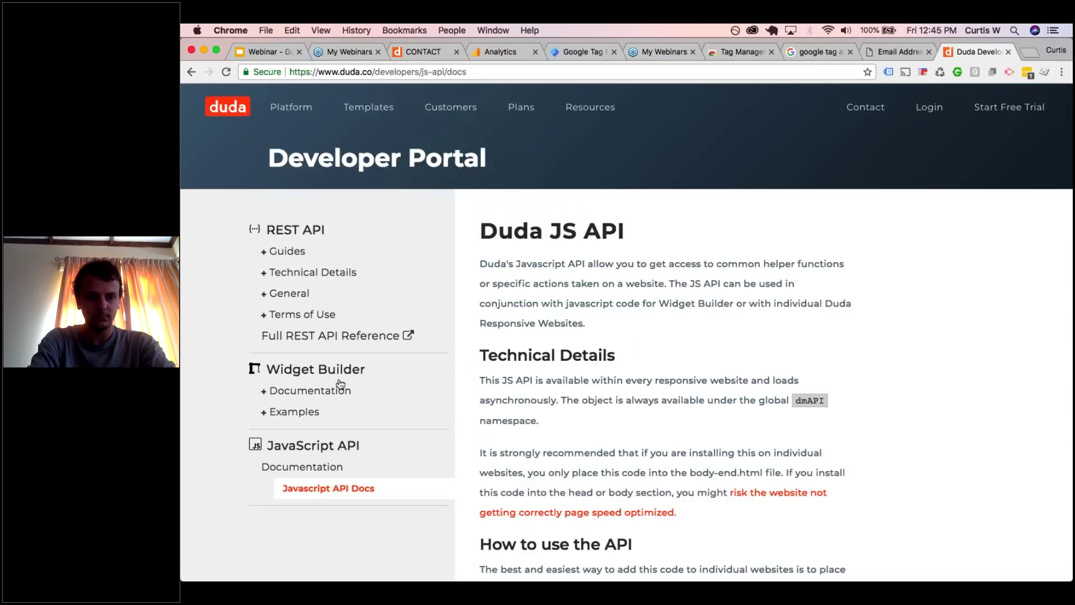
- Scroll the Duda JS API docs and search the page for 'form'
scroll(341, 384, "down", 3)
scroll(451, 431, "down", 20)
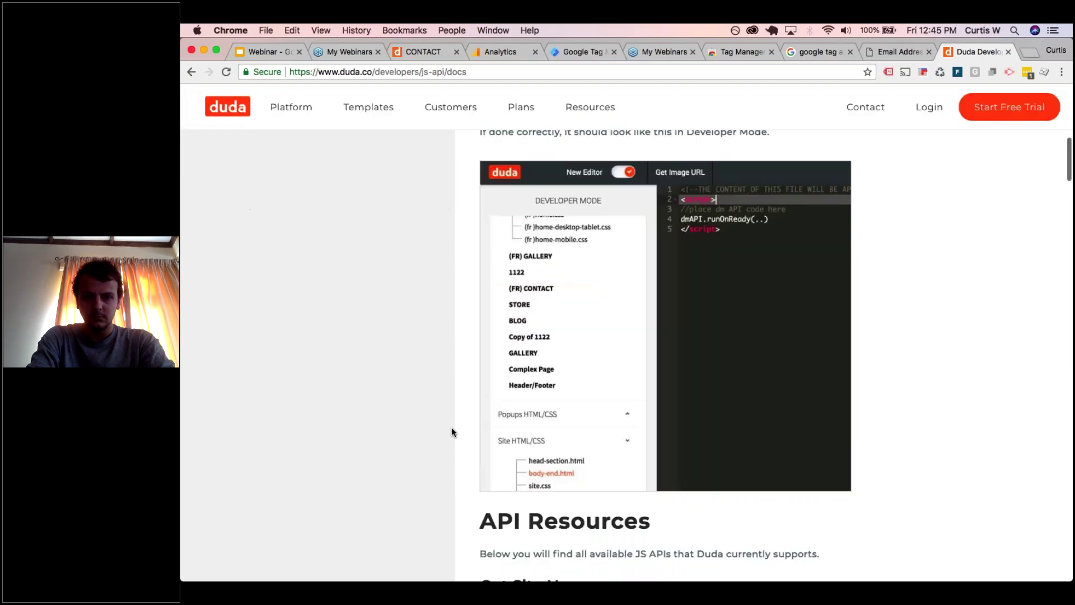
scroll(451, 431, "down", 8)
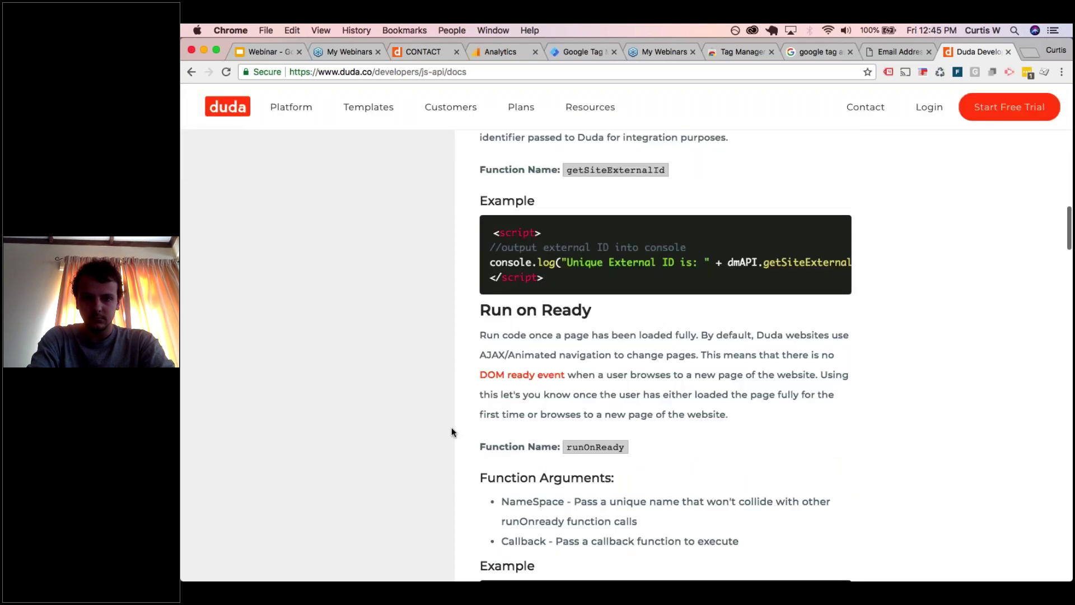
scroll(452, 429, "down", 10)
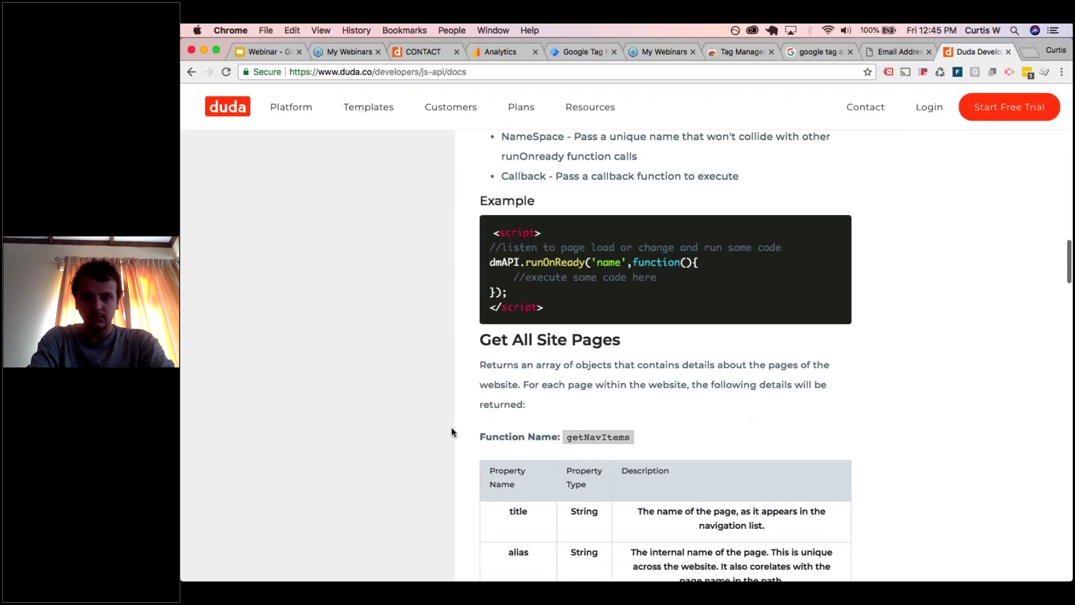
scroll(452, 431, "down", 8)
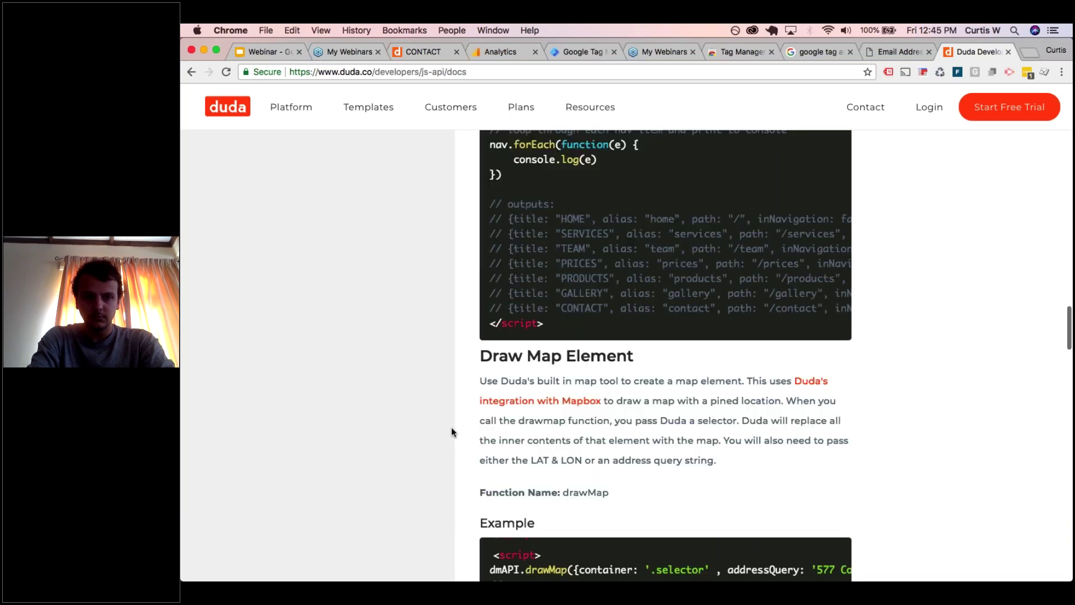
key("super+f")
type("form")
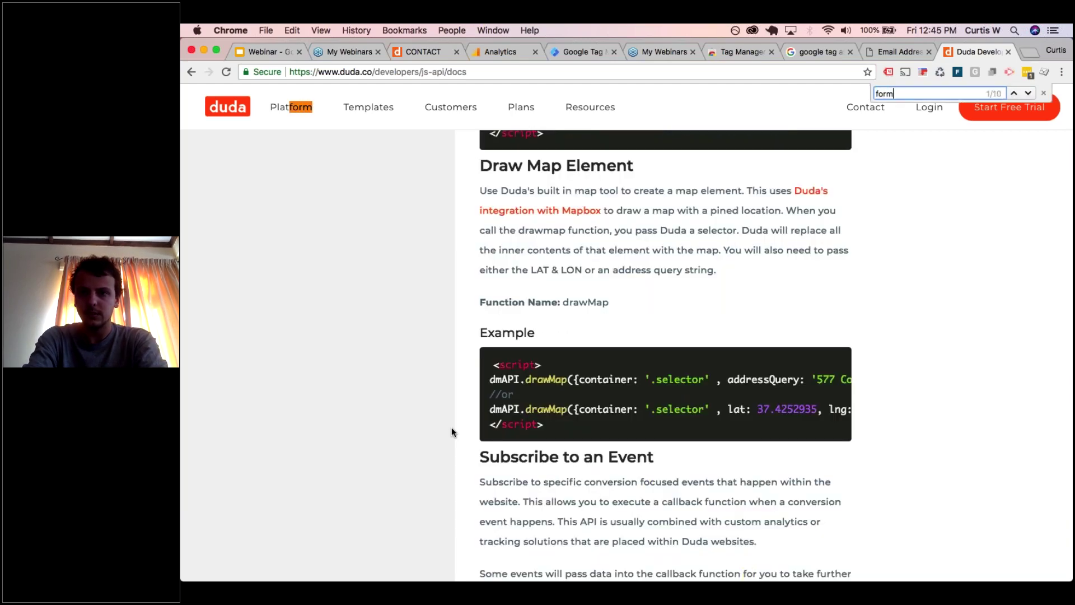
key("Return")
key("Return")
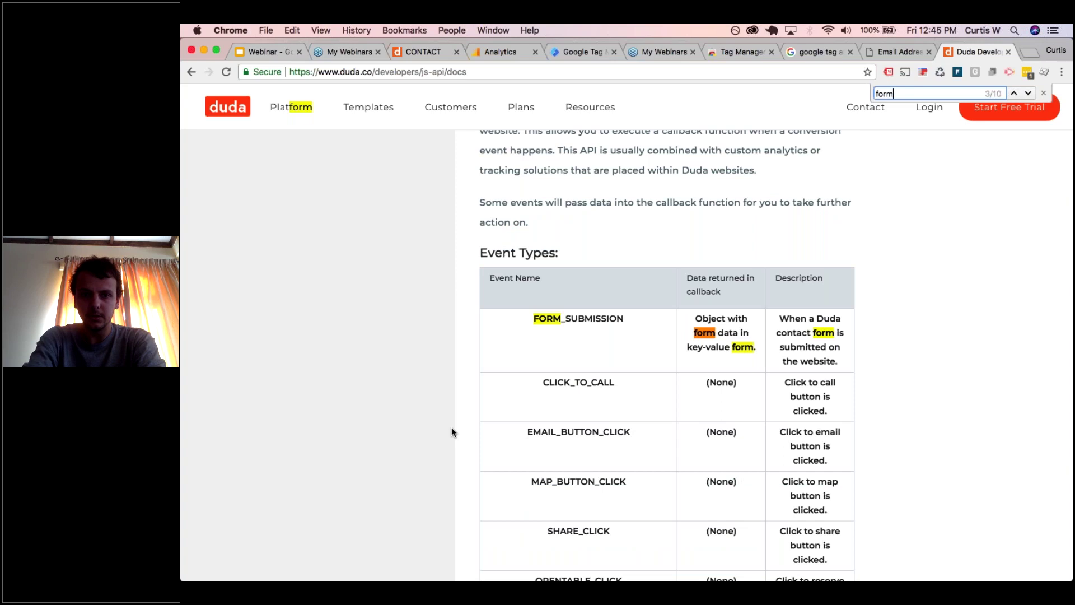
- Select the full FORM_SUBMISSION subscribeEvent example script, from <script> to </script>
scroll(686, 371, "down", 15)
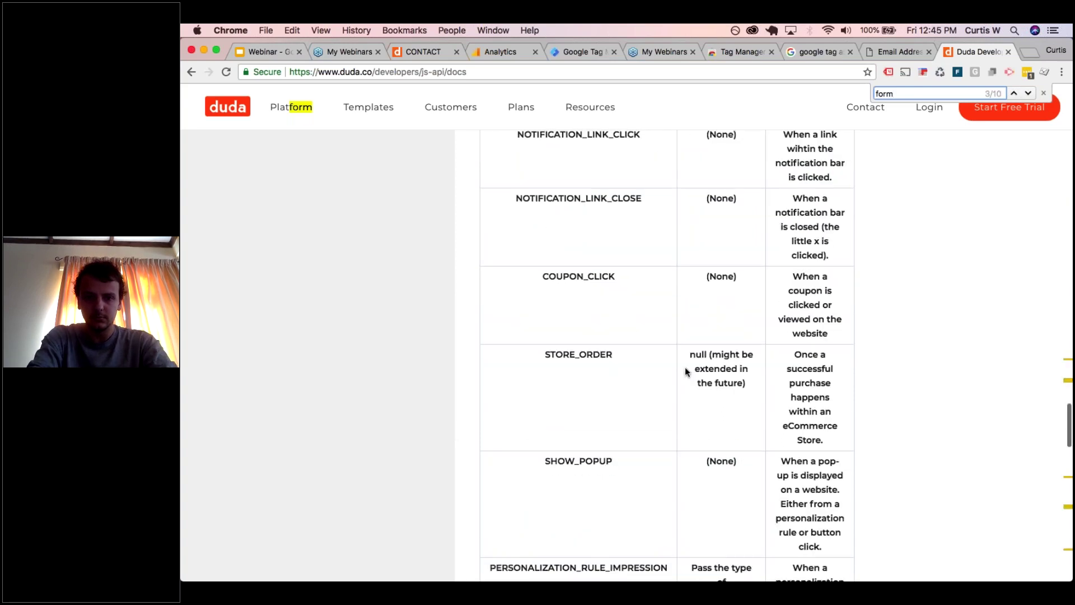
scroll(684, 357, "down", 3)
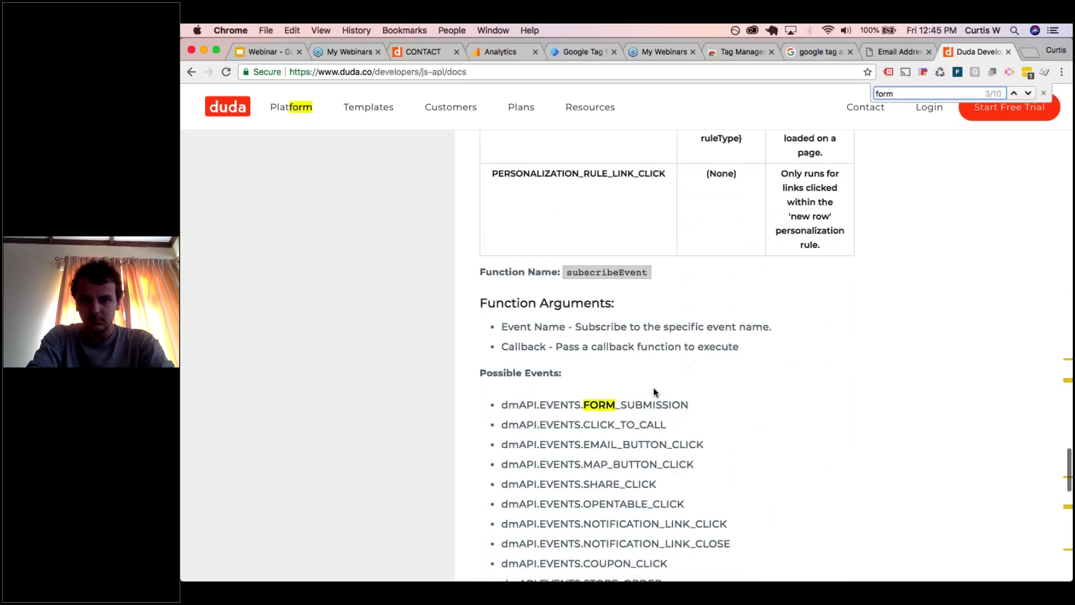
scroll(638, 364, "up", 20)
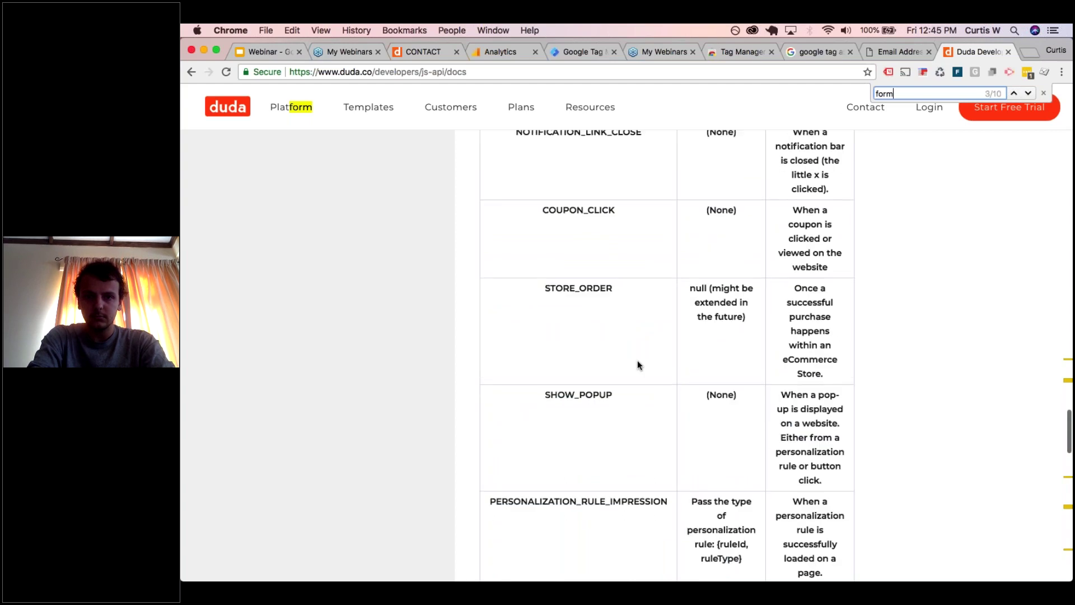
scroll(638, 365, "up", 7)
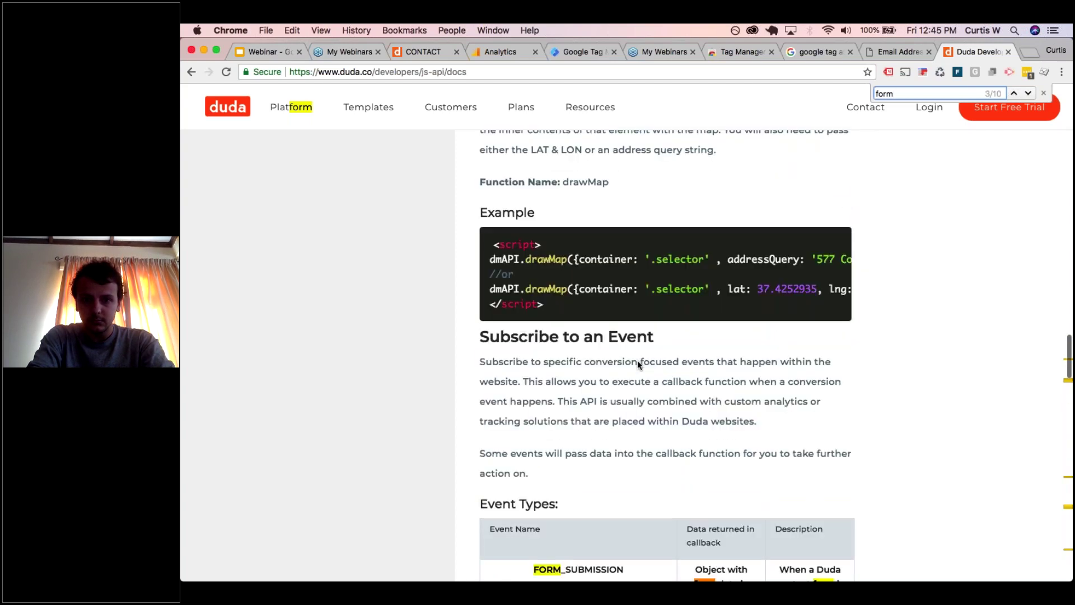
scroll(637, 365, "down", 20)
scroll(666, 356, "down", 10)
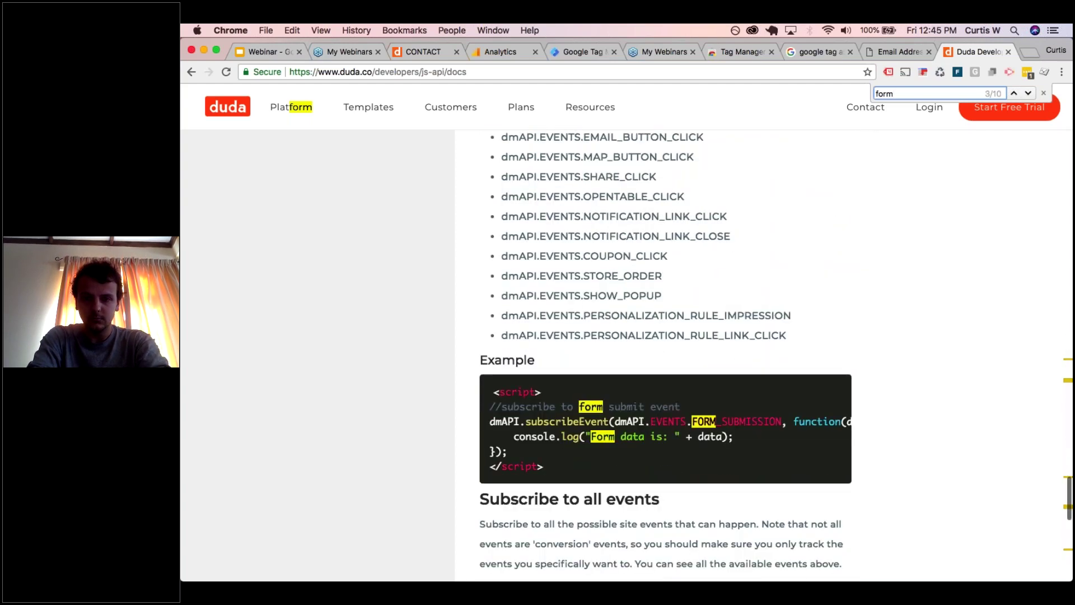
left_click_drag(490, 363, 594, 391)
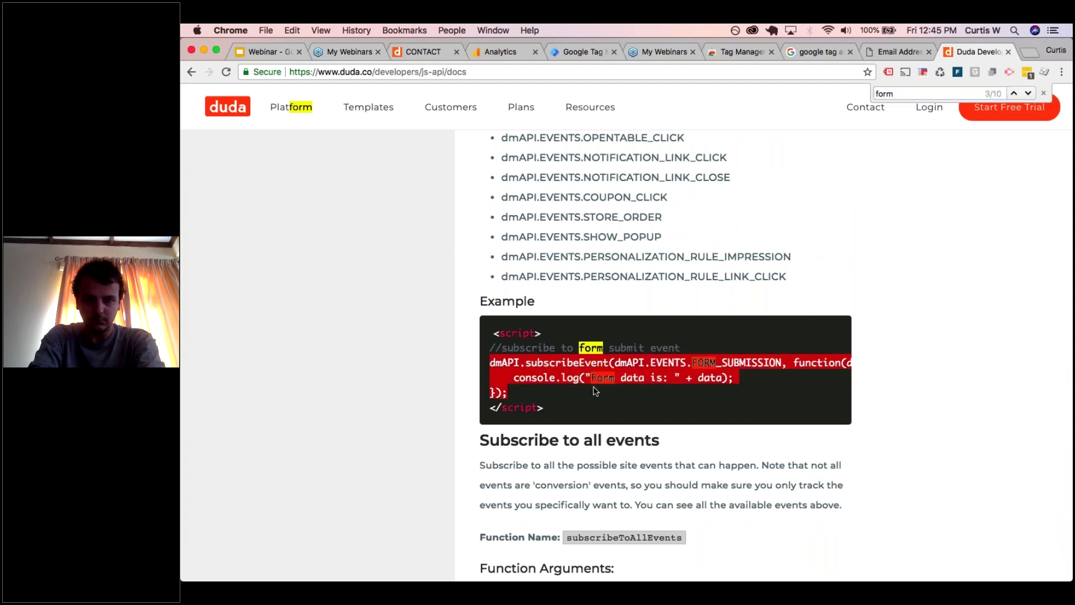
left_click_drag(592, 408, 493, 332)
key("super+c")
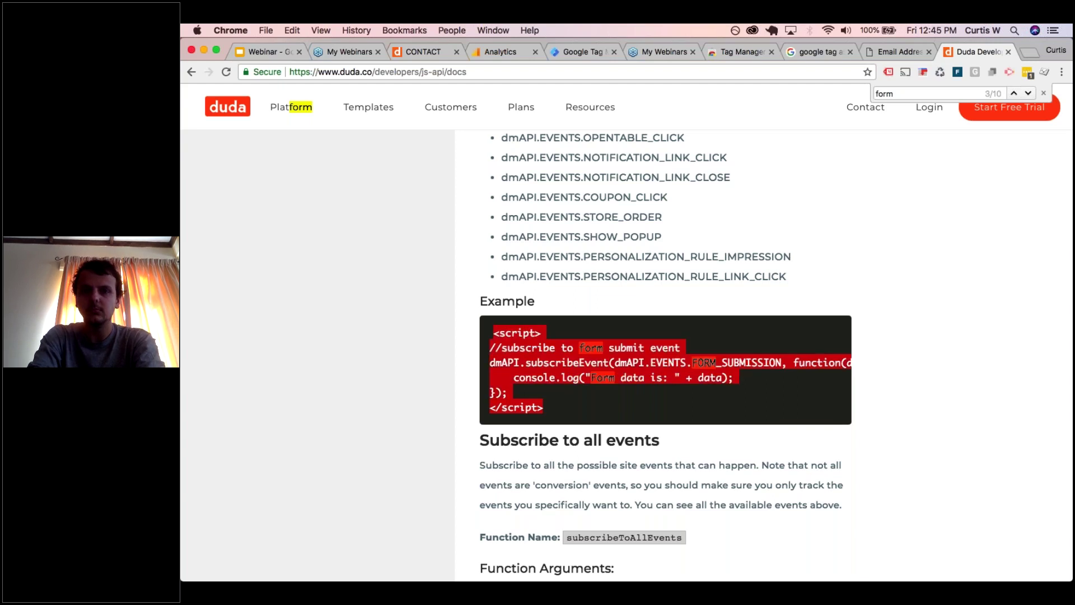
left_click(594, 53)
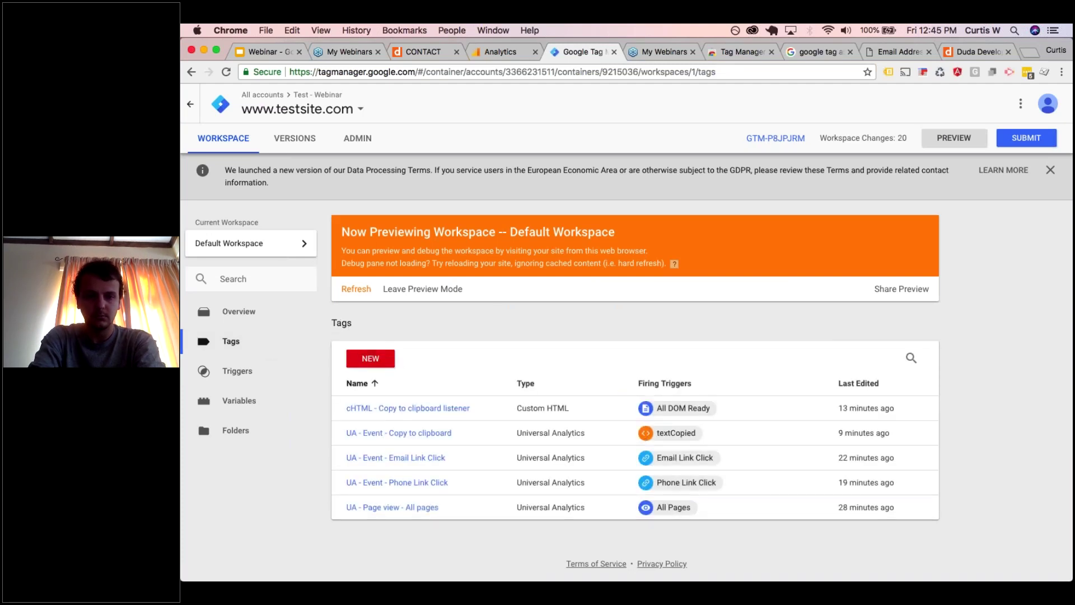
- Create a Custom HTML tag 'cHTML - Form submit listener' containing the pasted Duda script
left_click(386, 361)
left_click(432, 106)
type("cHTML")
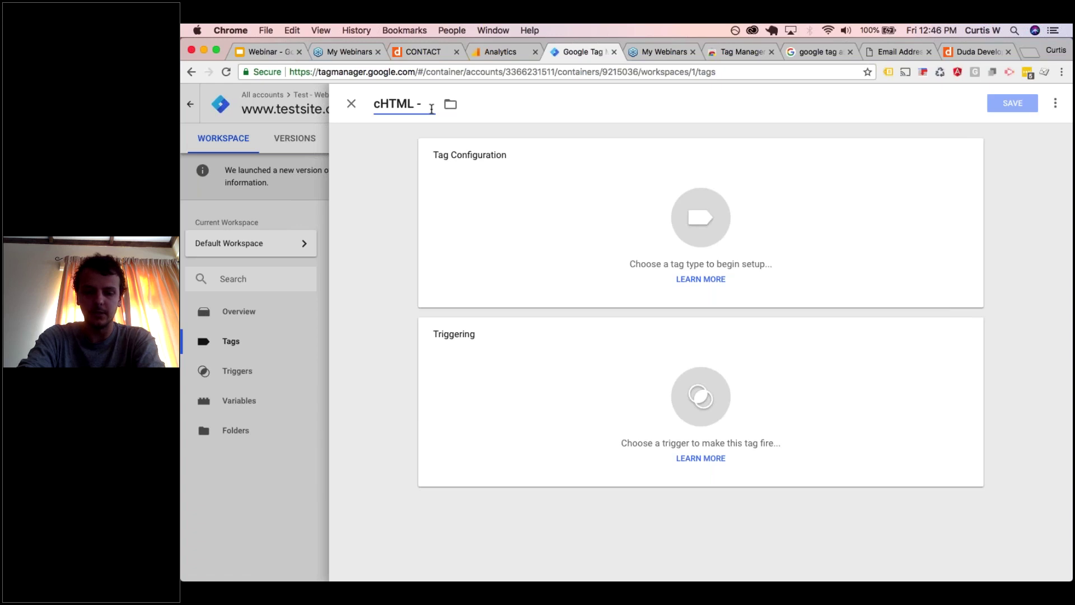
type("- Form submit listener")
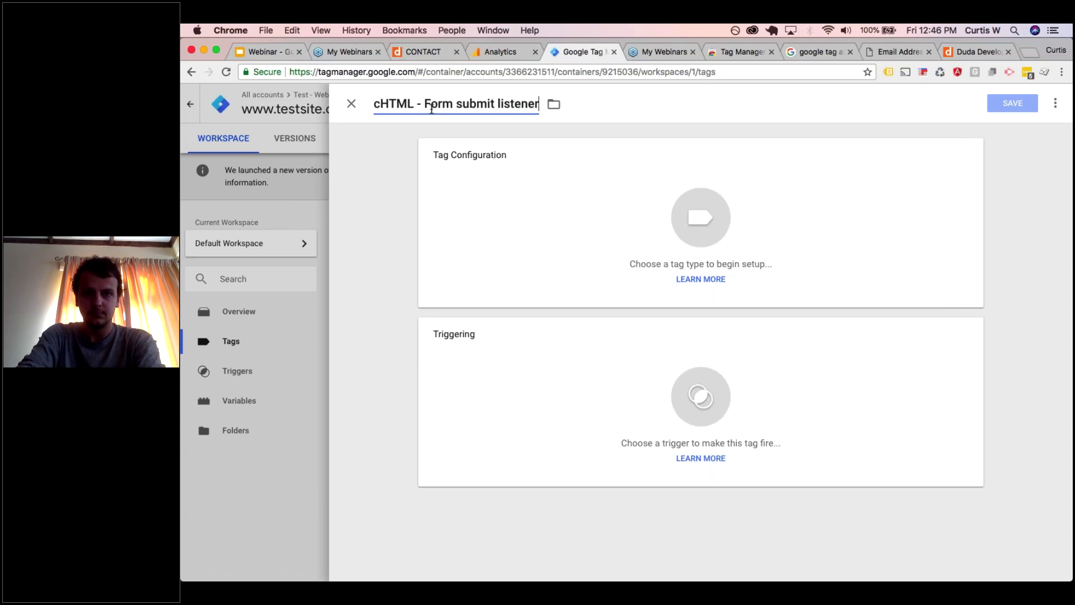
left_click(509, 226)
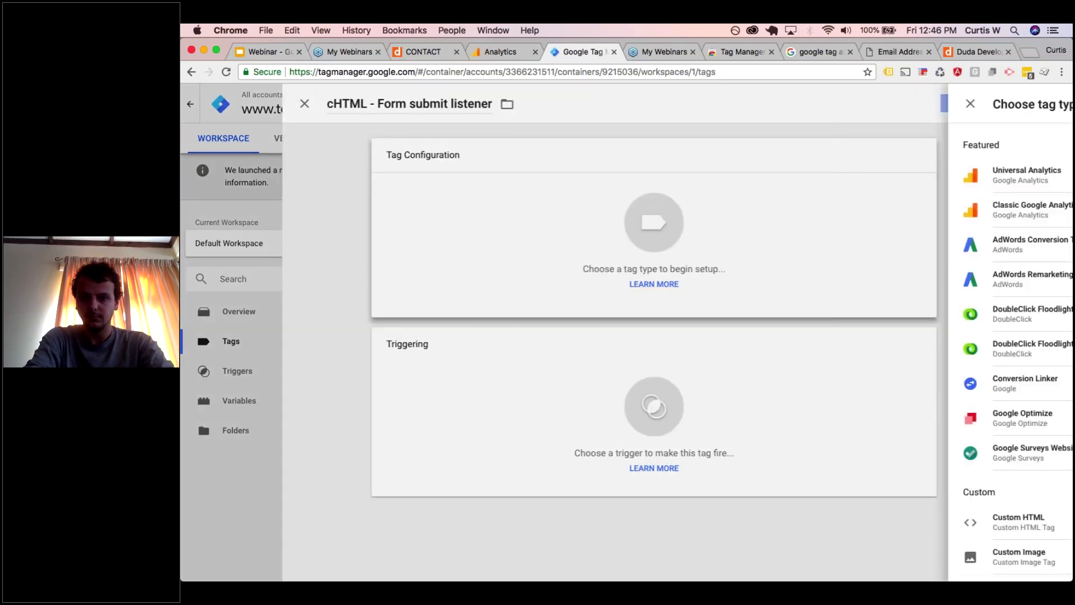
scroll(874, 392, "down", 3)
left_click(751, 431)
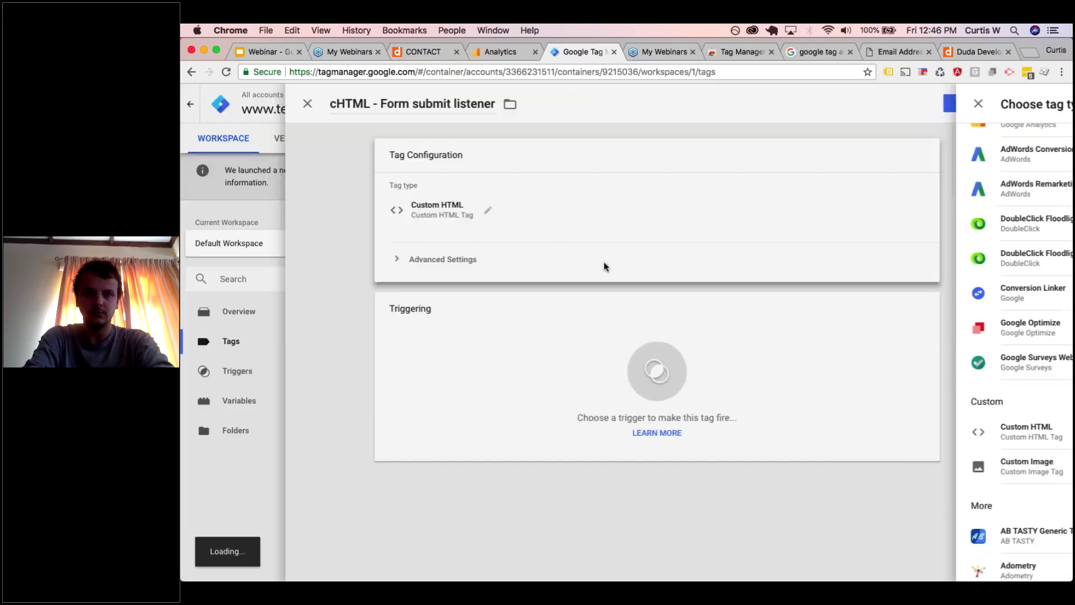
key("super+v")
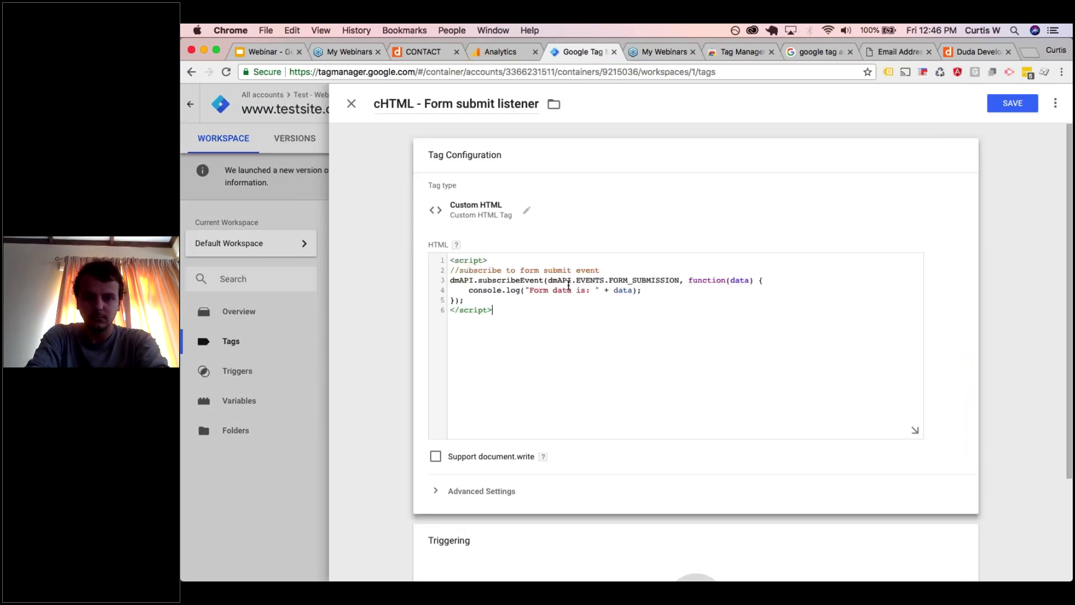
- Replace the console.log line with dataLayer.push({'event':'formSubmit'});
left_click(674, 289)
left_click_drag(673, 289, 469, 290)
type("data")
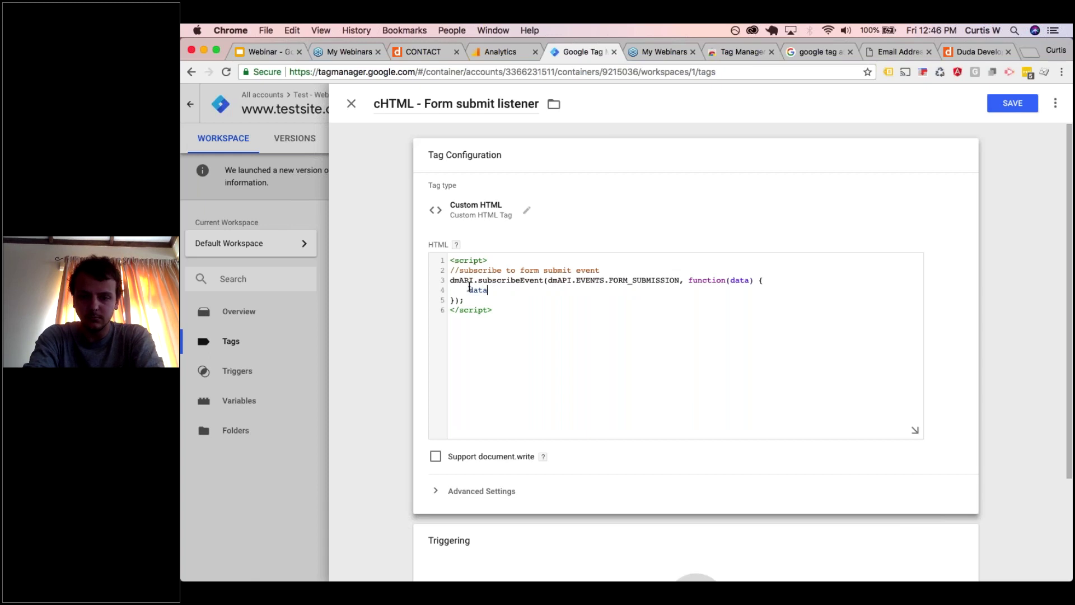
type("Layer.push")
type("({")
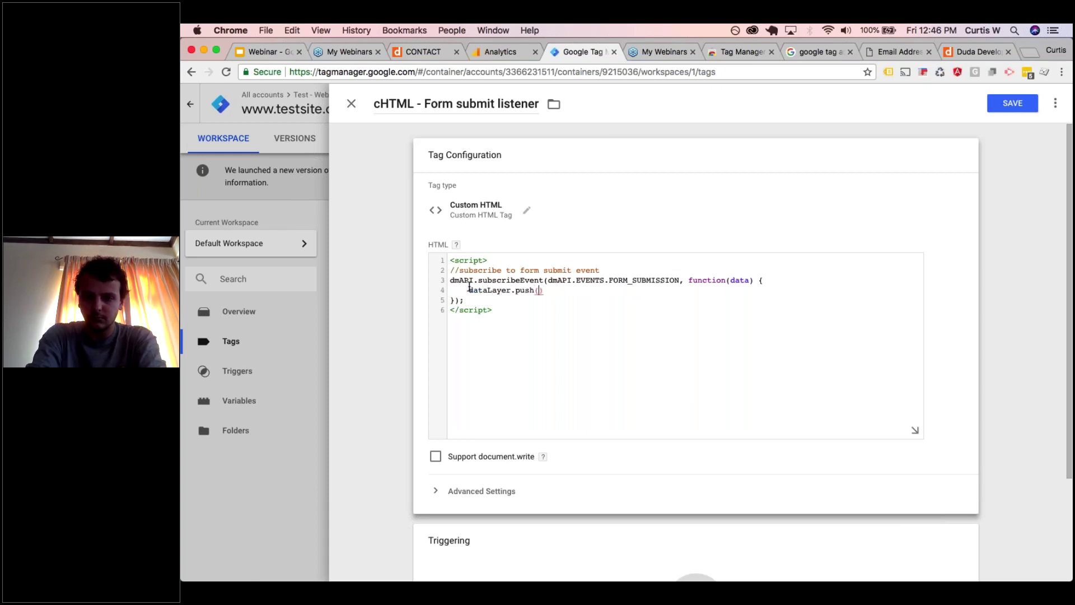
type("'eve")
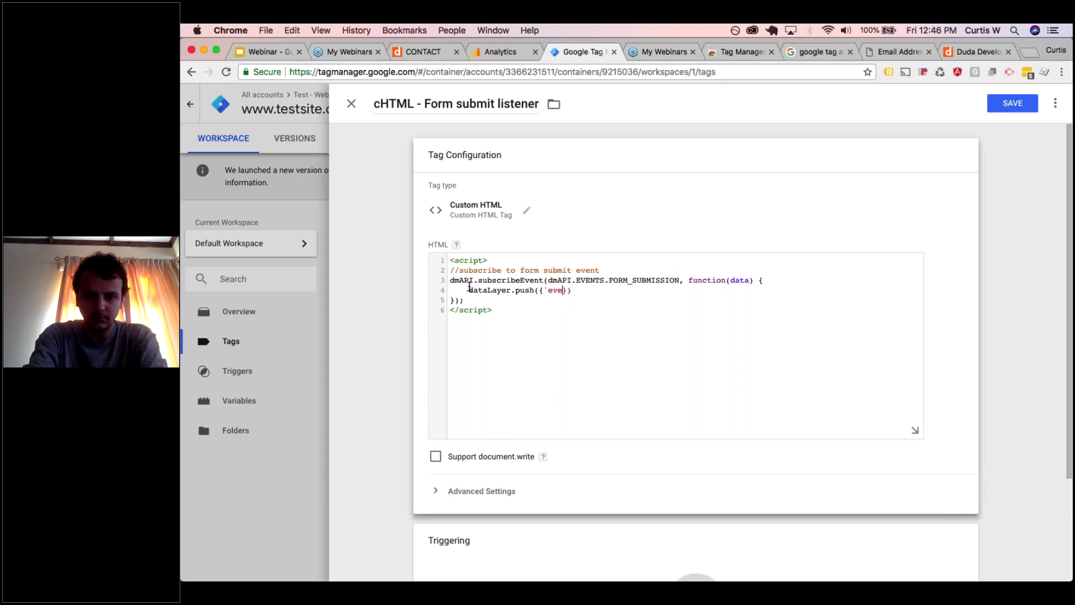
type("nt':'formSubmit")
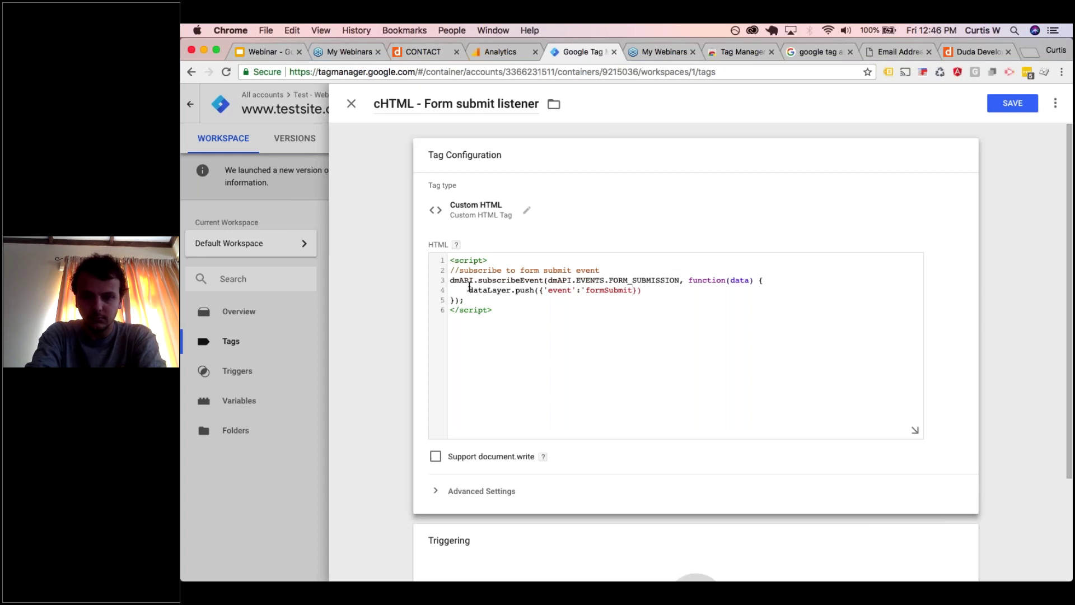
type("'")
key("Down")
key("Home")
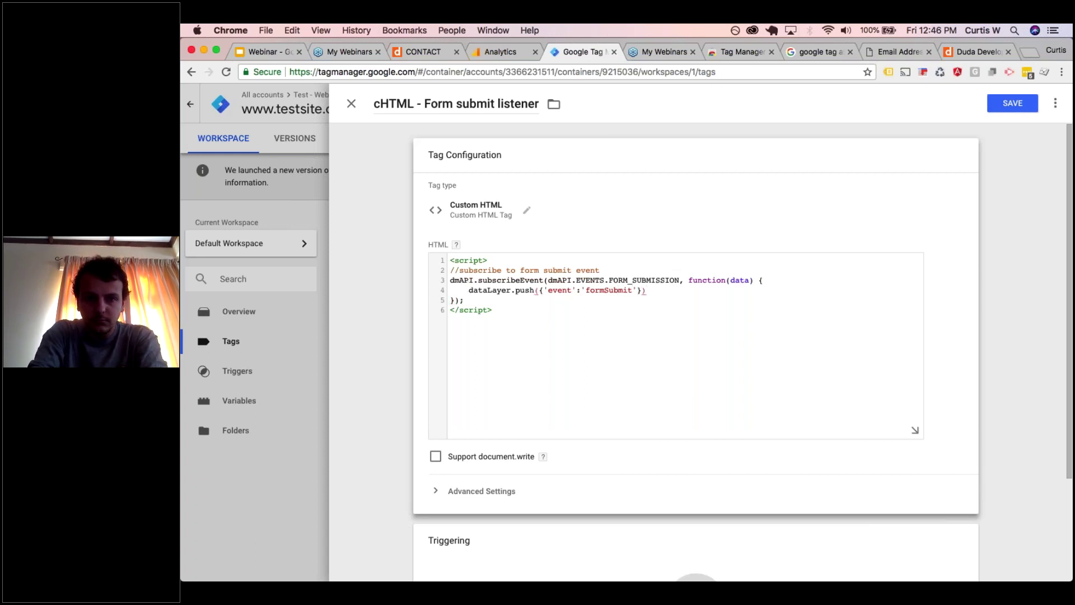
scroll(469, 287, "down", 1)
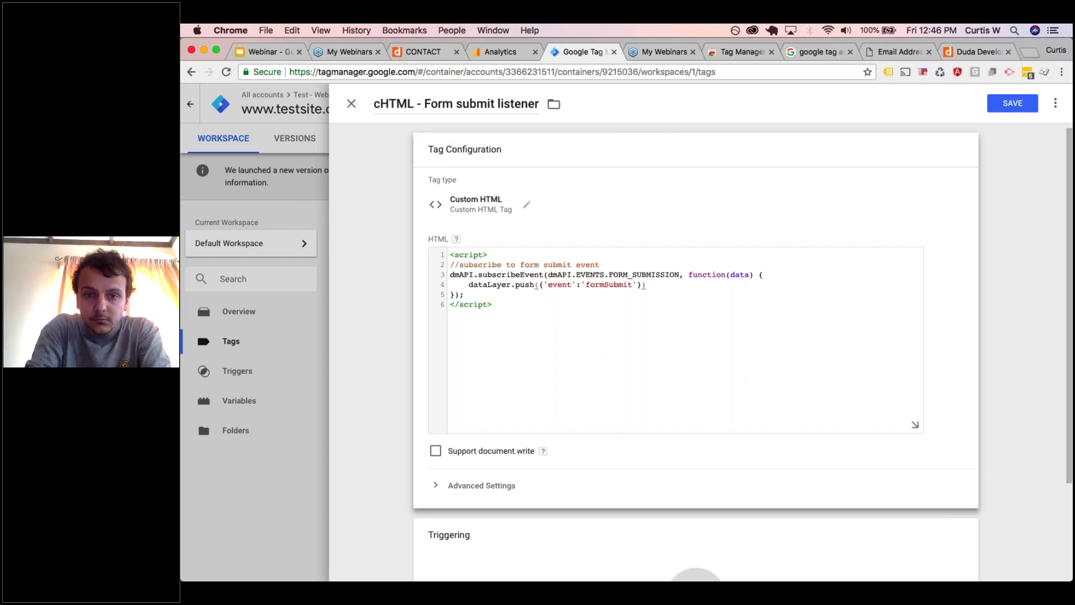
left_click(656, 284)
type(";")
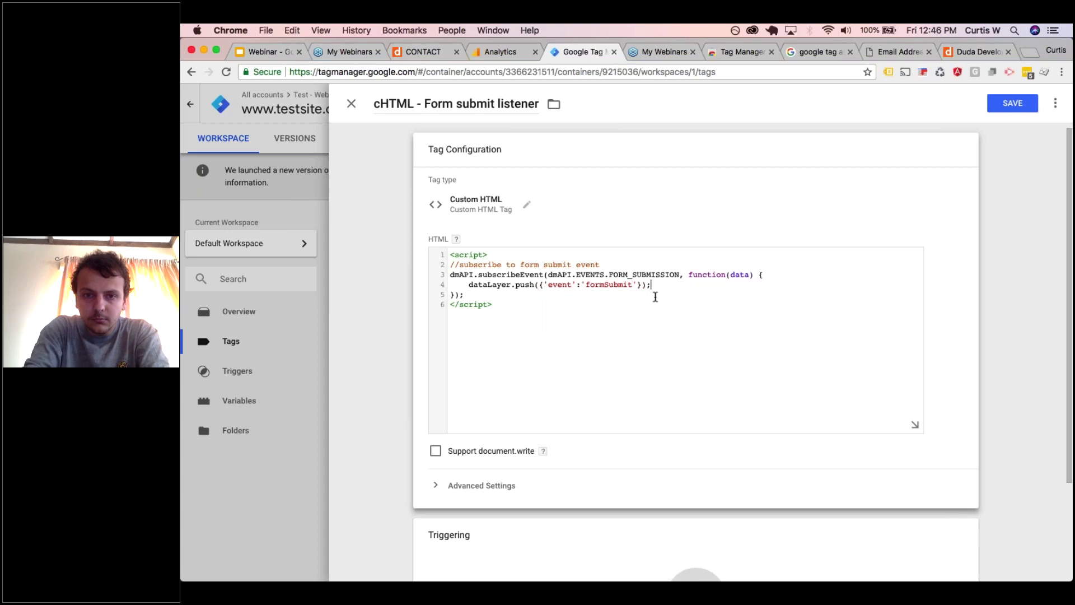
scroll(658, 359, "down", 5)
left_click(661, 427)
- Set the listener tag to fire on All DOM Ready and save it
left_click(695, 472)
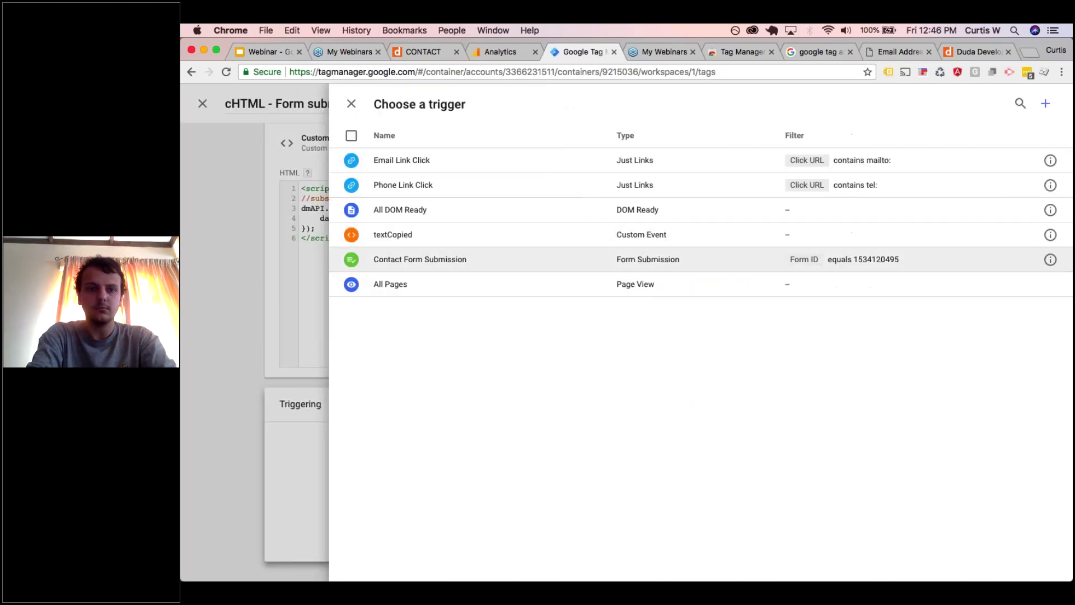
left_click(504, 216)
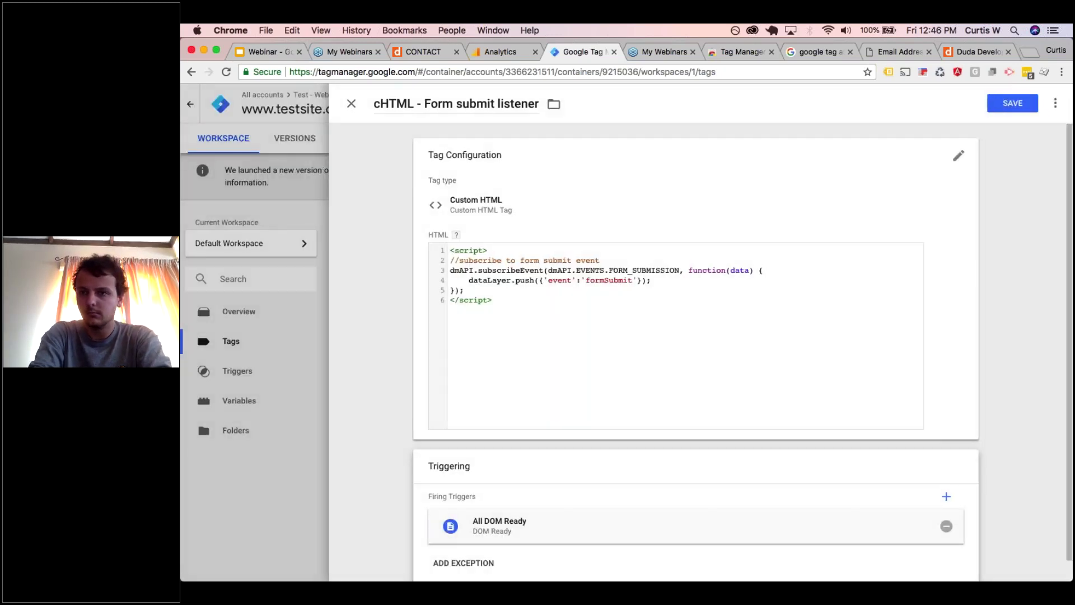
left_click(1013, 103)
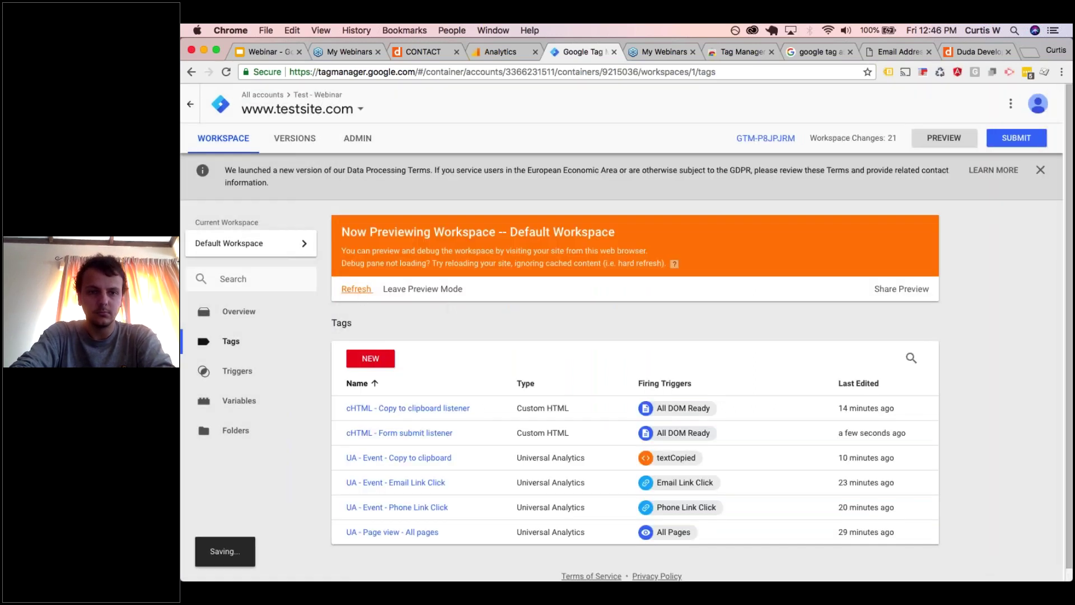
left_click(439, 54)
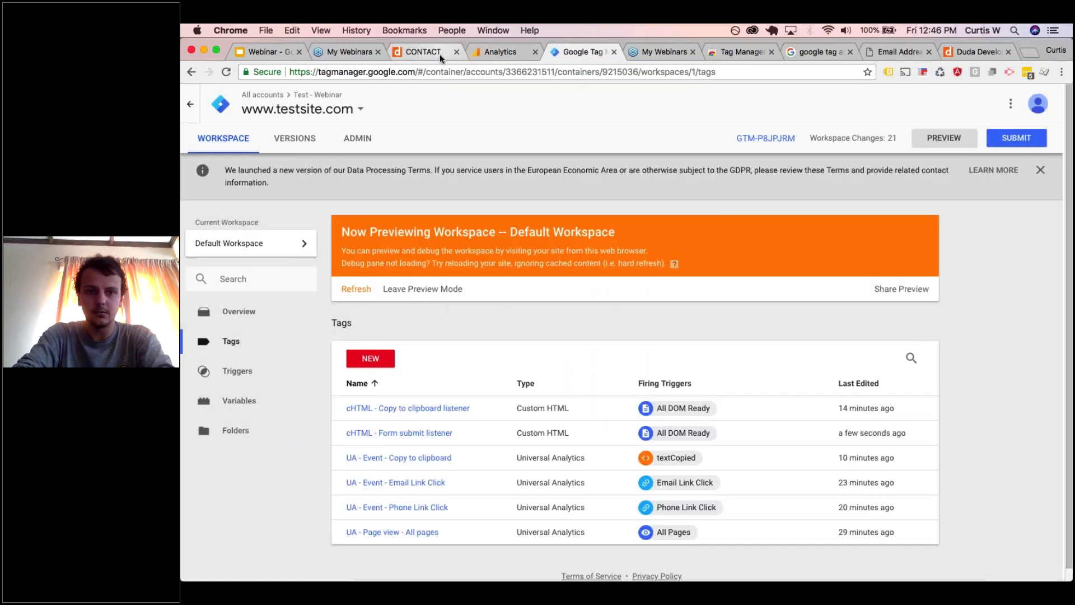
- Reload the contact page and submit a test enquiry with a name, phone, email and message 'Test'
left_click(226, 73)
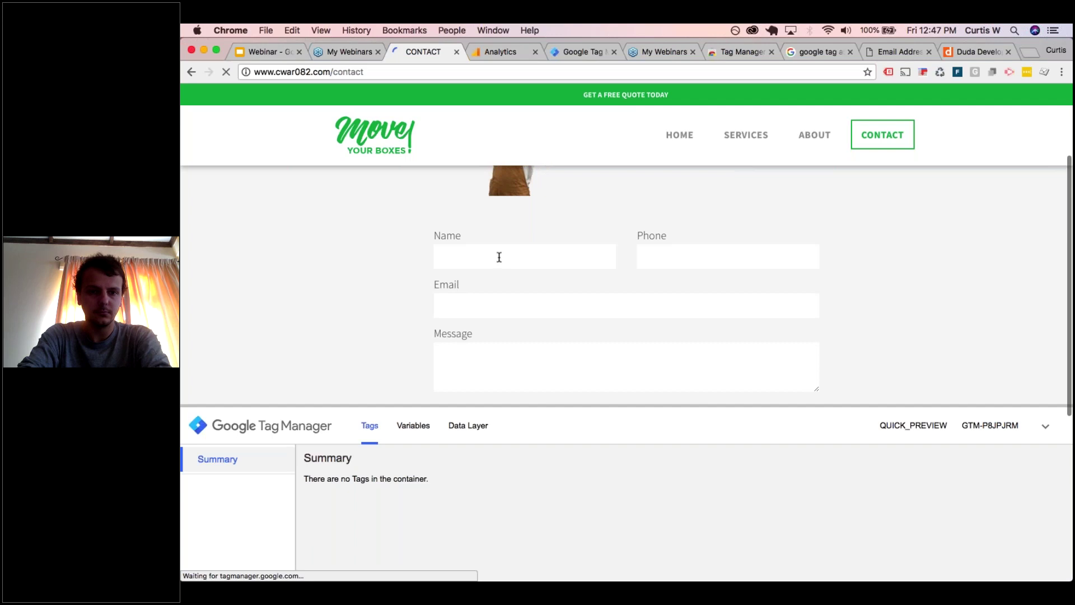
left_click(499, 257)
type("C")
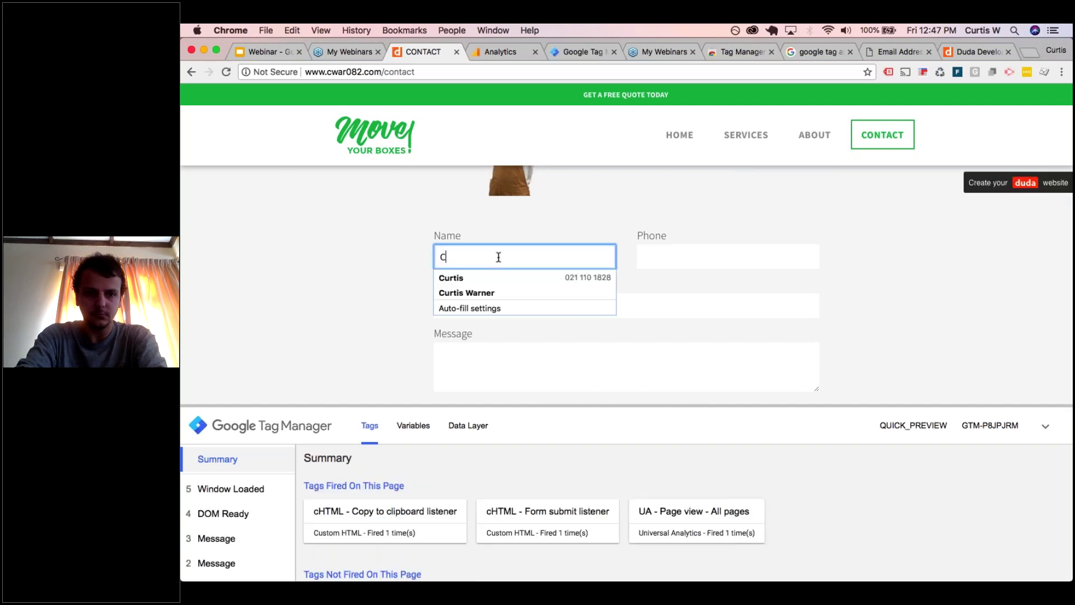
type("urtis")
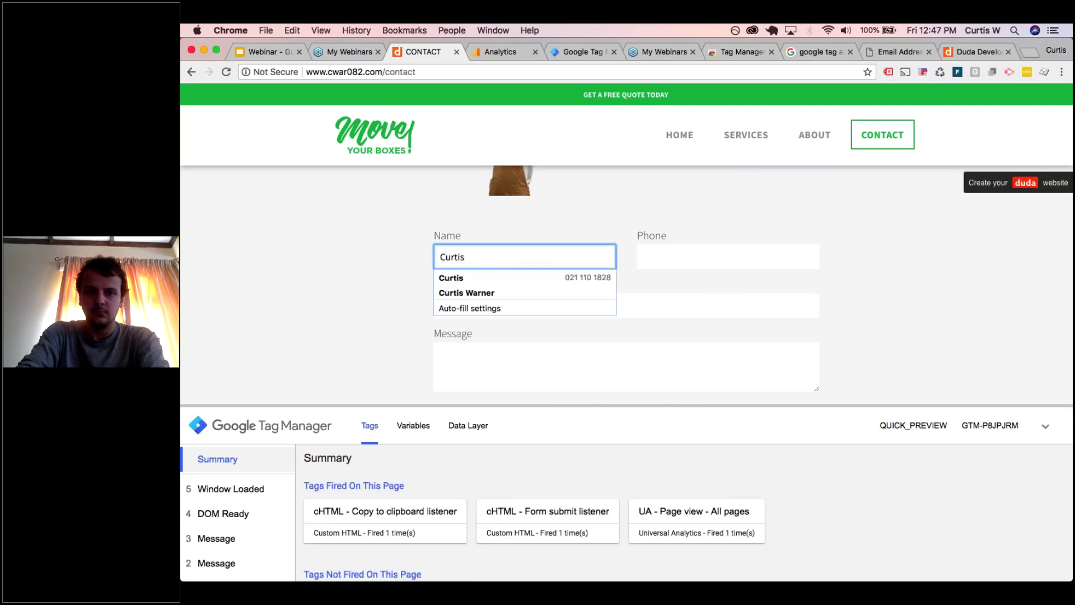
left_click(638, 256)
type("124144124")
left_click(638, 311)
key("Down")
key("Return")
key("Tab")
type("Test")
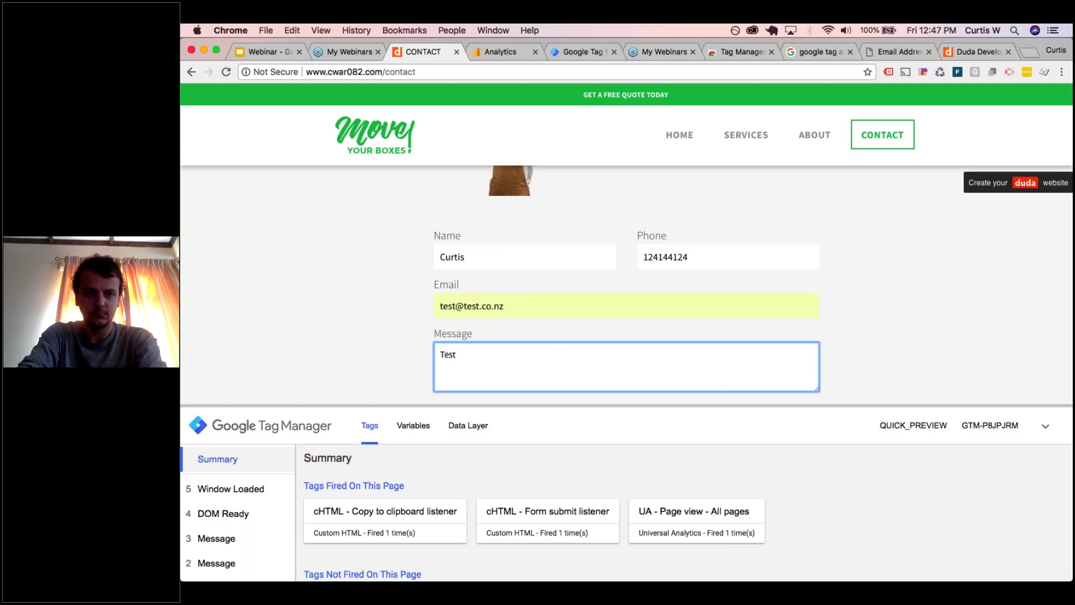
scroll(604, 339, "down", 3)
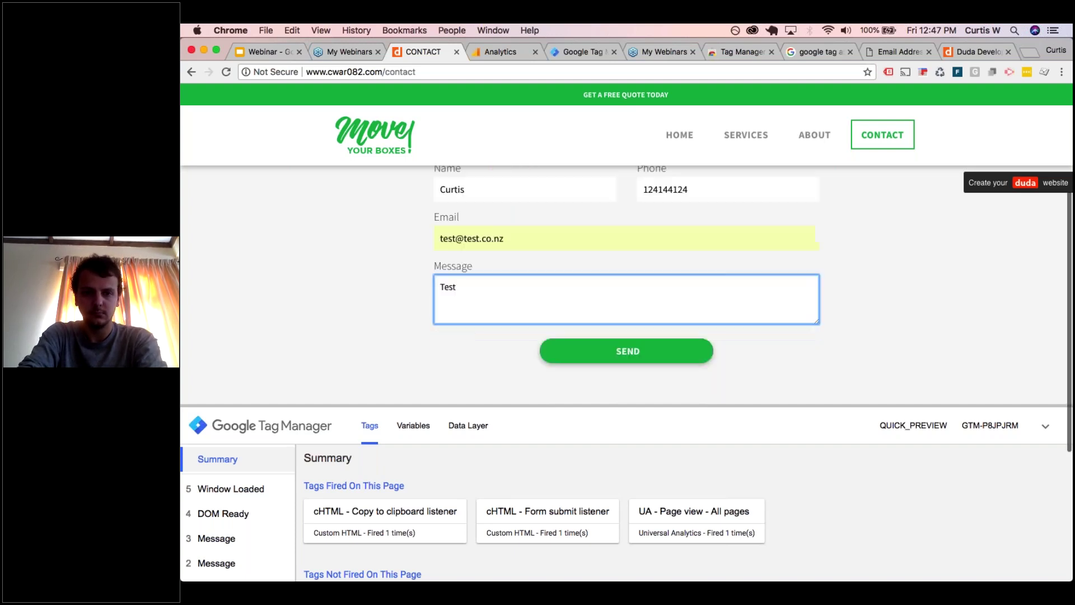
left_click(604, 340)
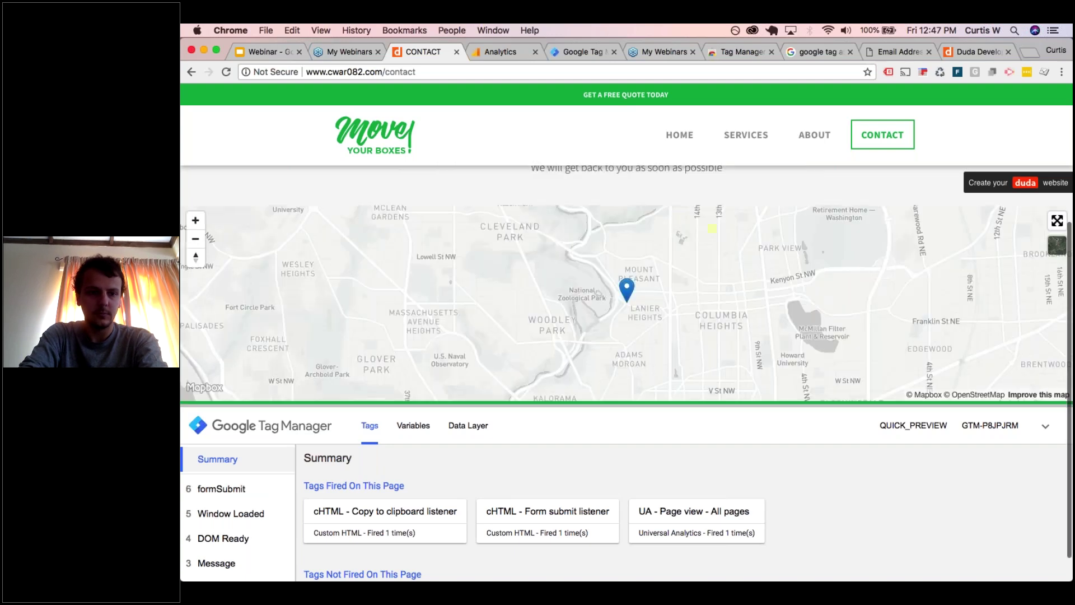
- Inspect the formSubmit event in the debug pane, then return to the Tag Manager tags list
left_click(237, 490)
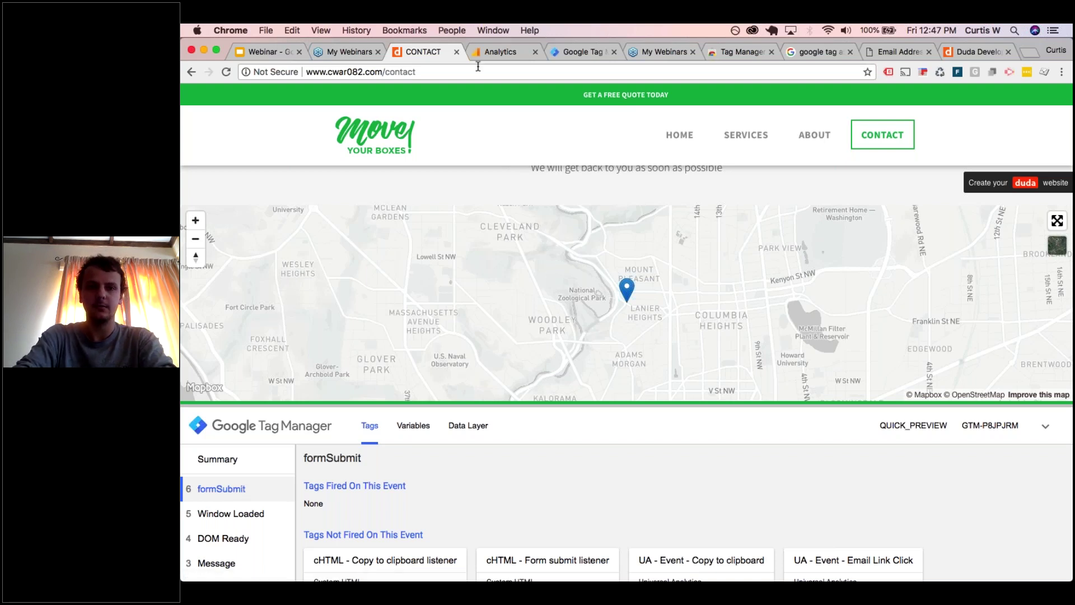
left_click(502, 53)
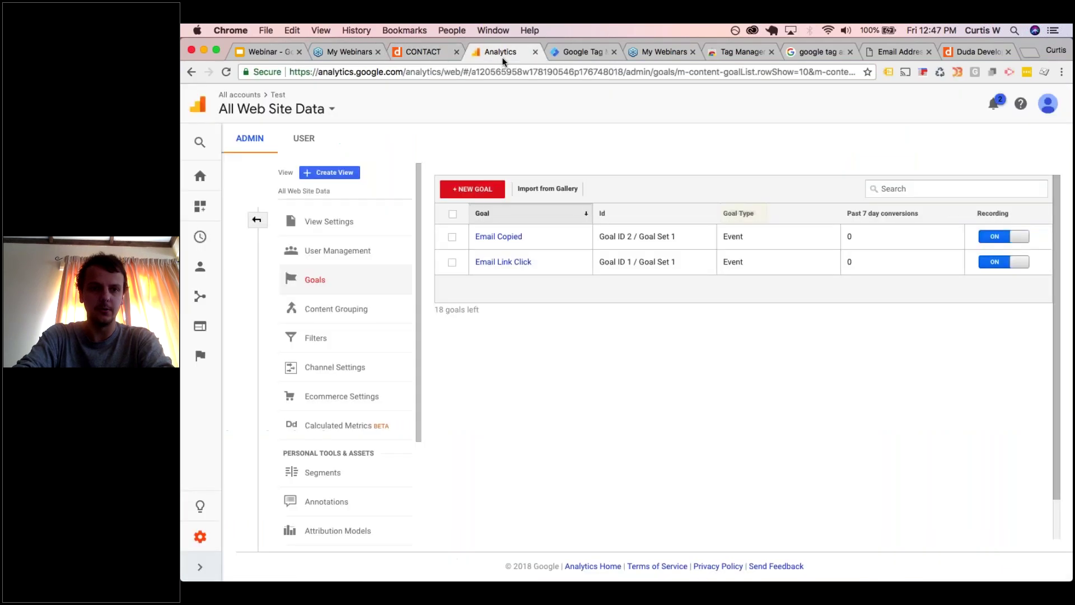
left_click(401, 54)
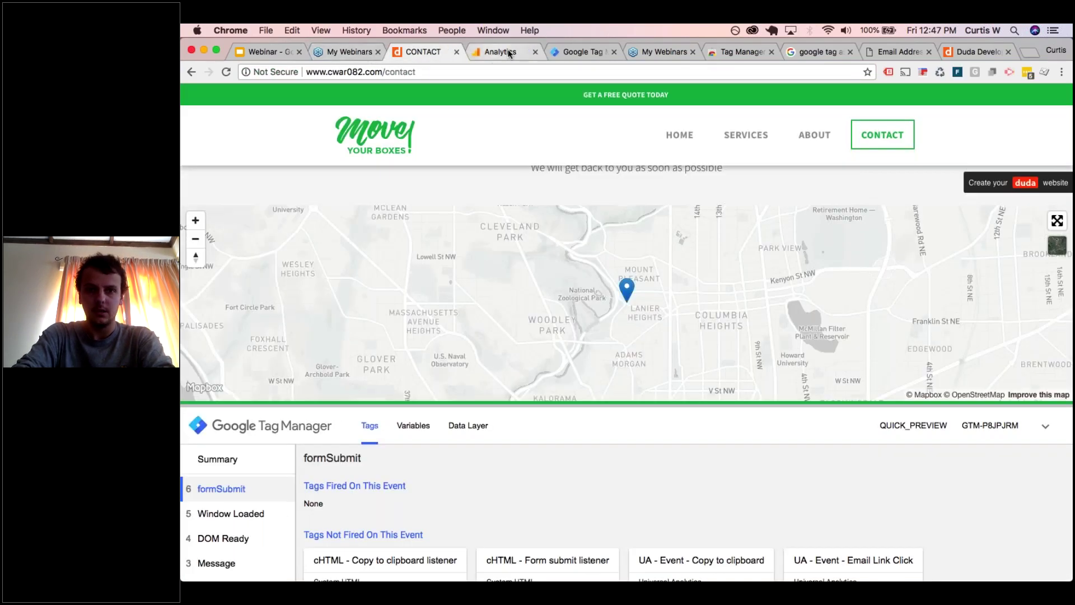
left_click(576, 49)
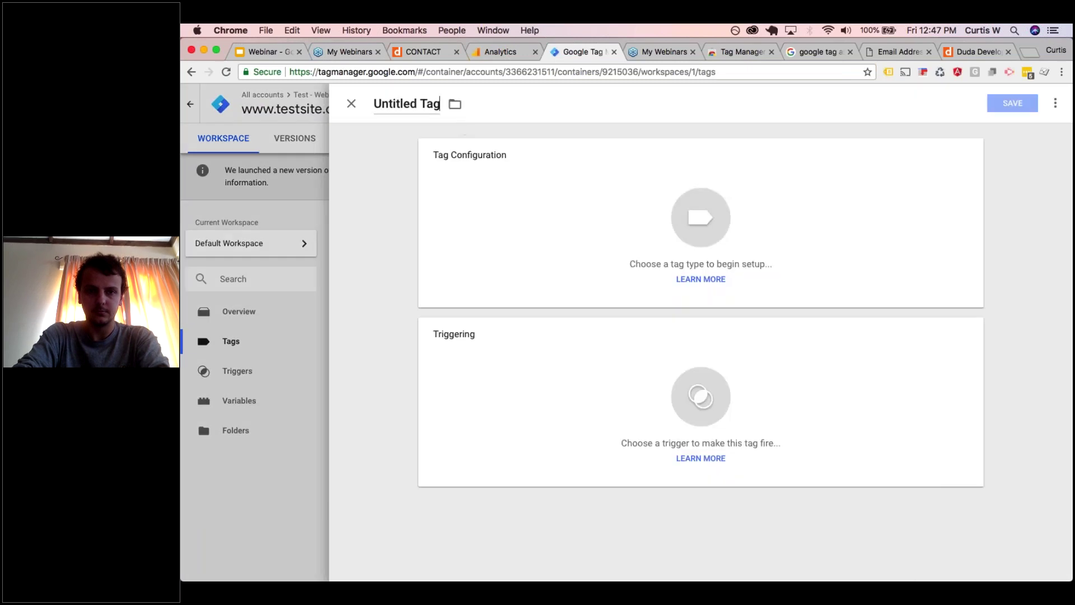
- Make 'UA - Event - Form submission' a Universal Analytics event with category Lead, action Form submit
left_click(404, 103)
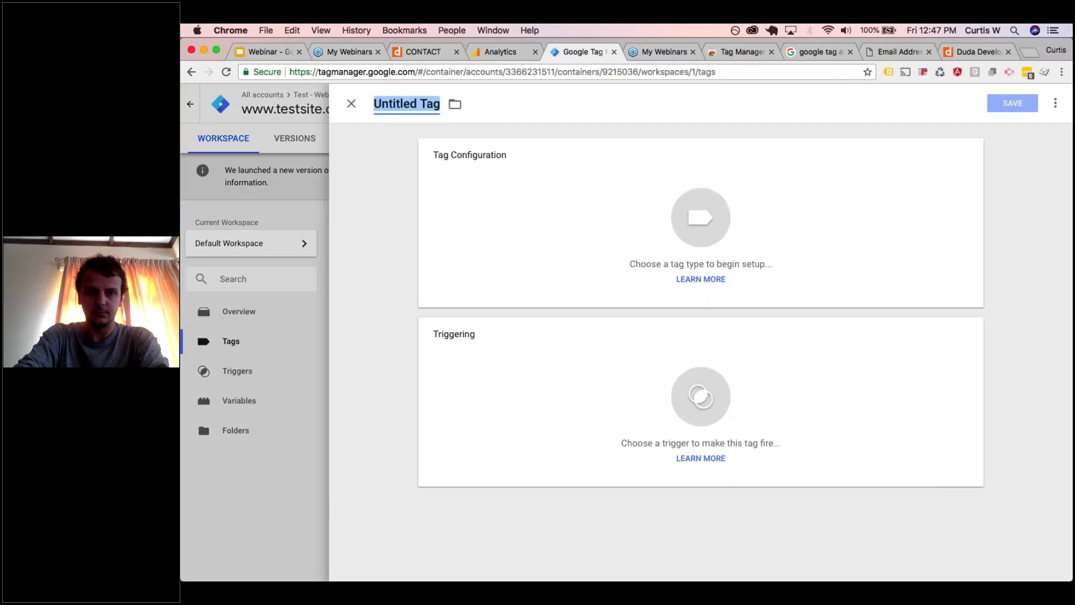
type("UA - Ev")
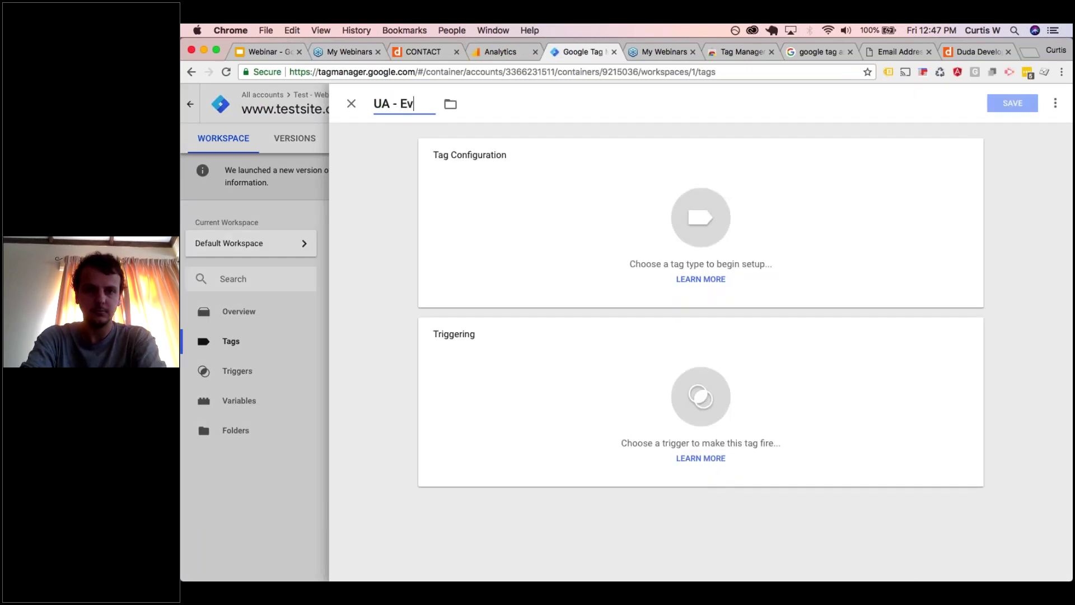
type("ent - Form submission")
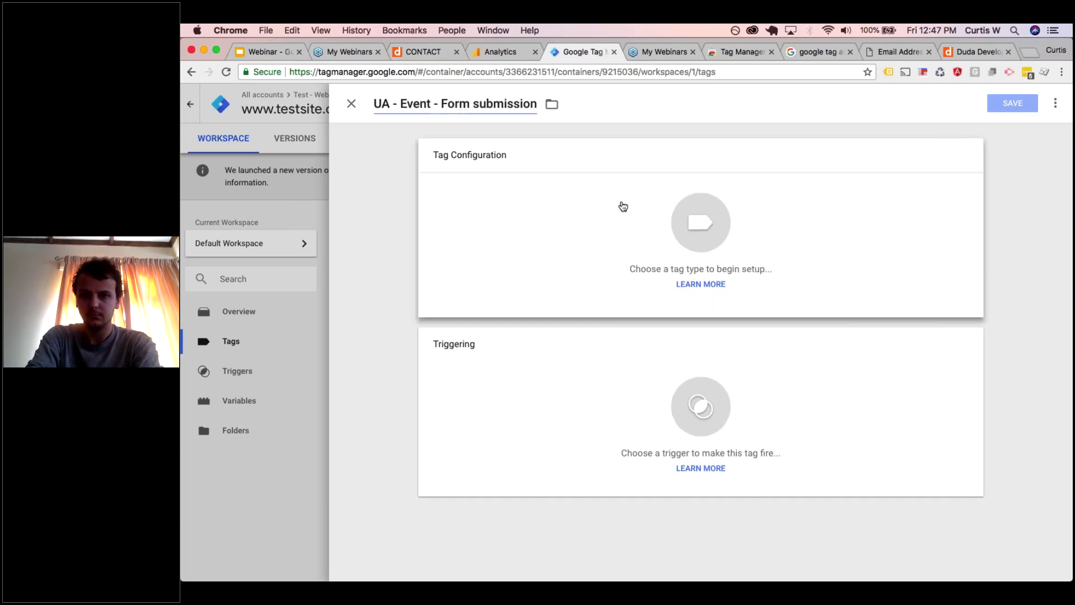
left_click(623, 207)
left_click(815, 184)
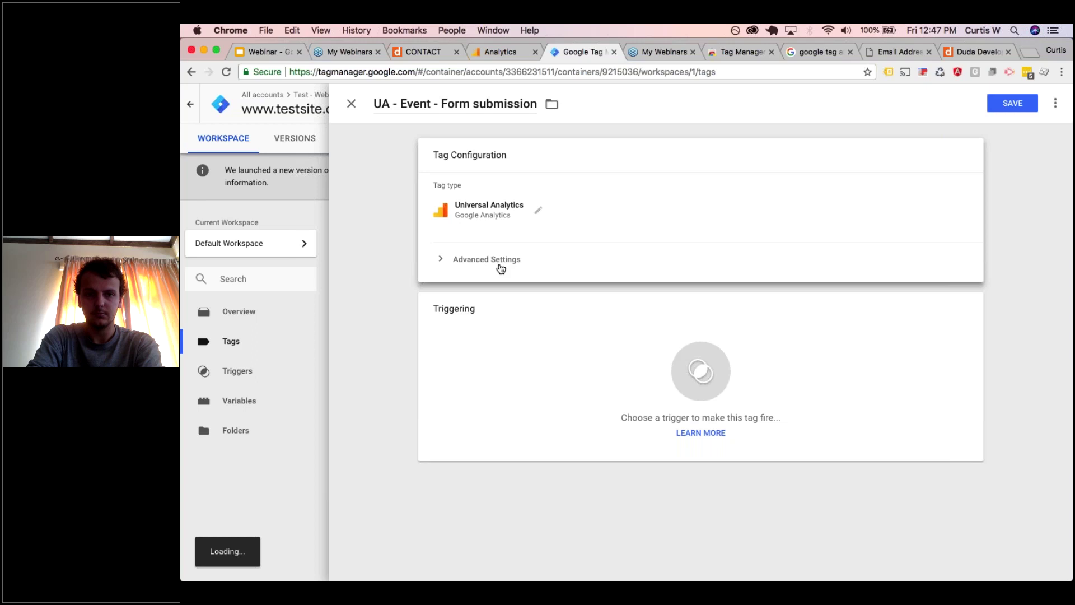
left_click(508, 266)
left_click(508, 274)
key("Tab")
type("Lead")
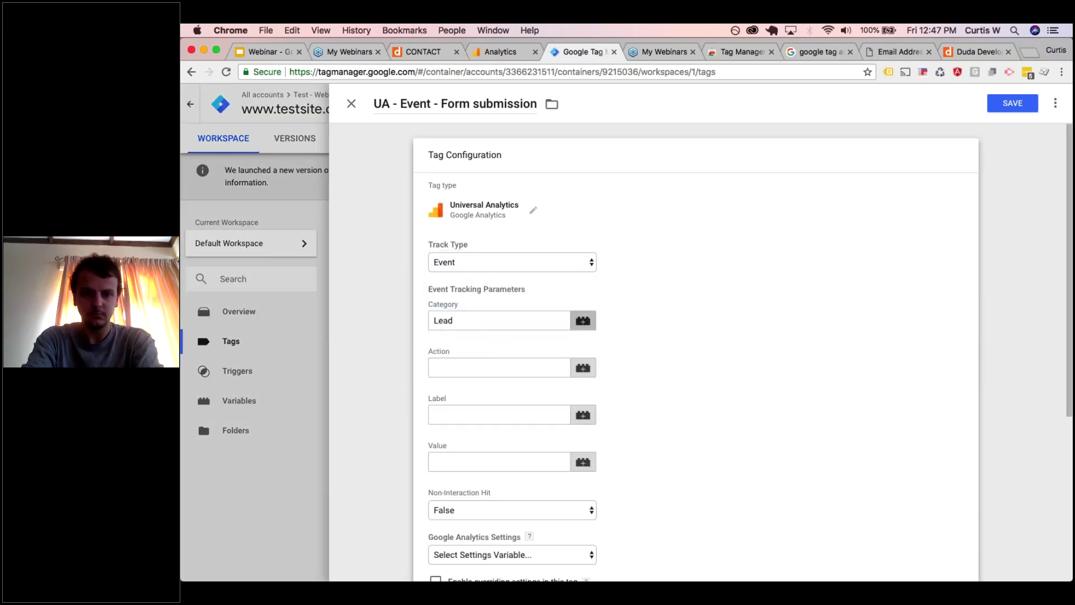
key("Tab")
type("Form submit")
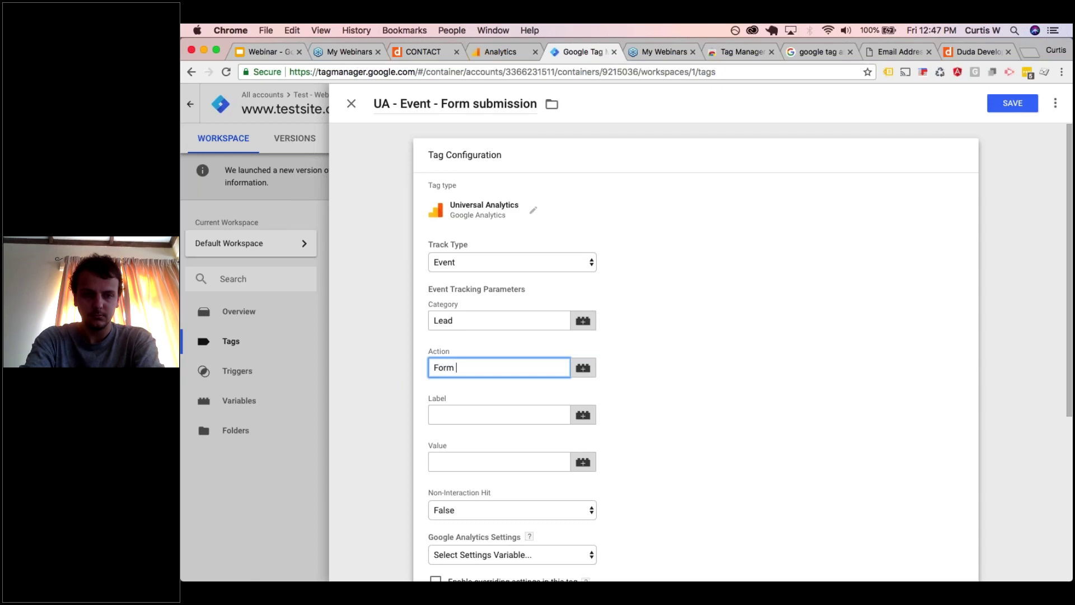
key("Tab")
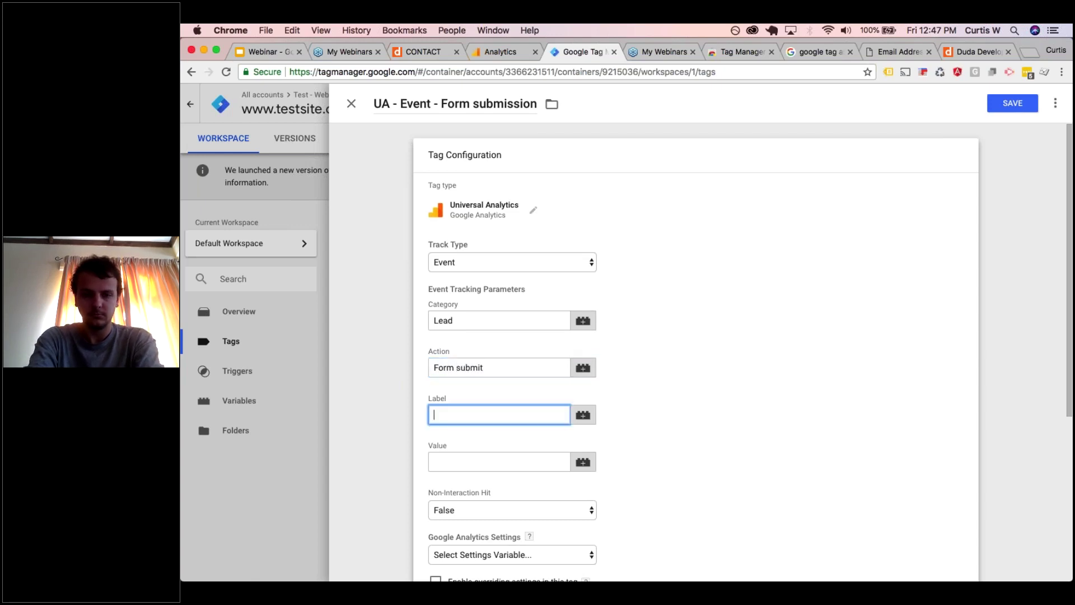
- Assign the {{Google Analytics Settings}} variable to the tag
scroll(694, 347, "down", 5)
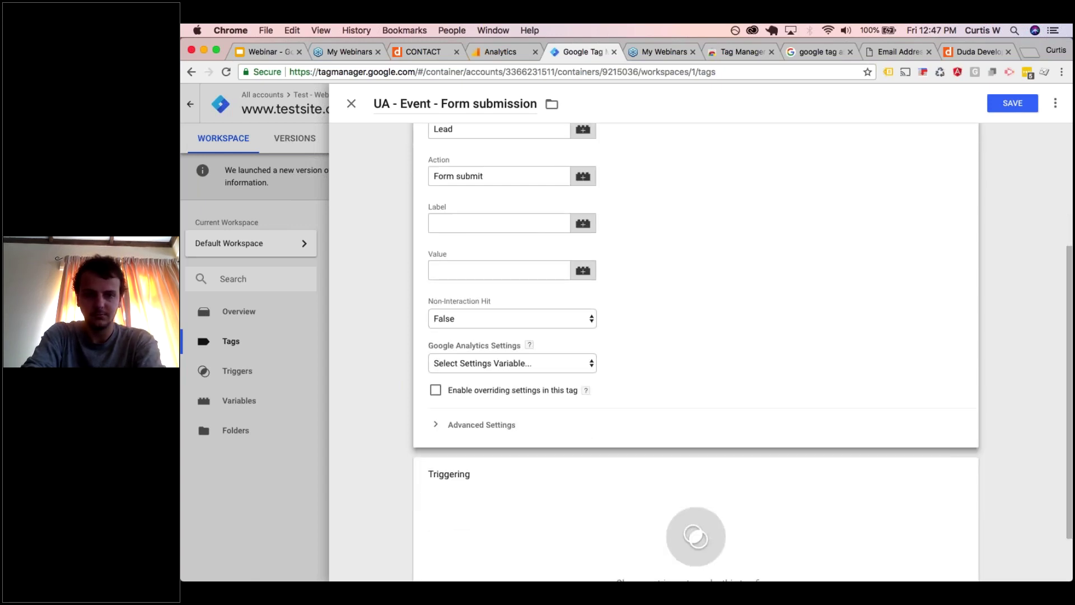
left_click(527, 371)
left_click(516, 377)
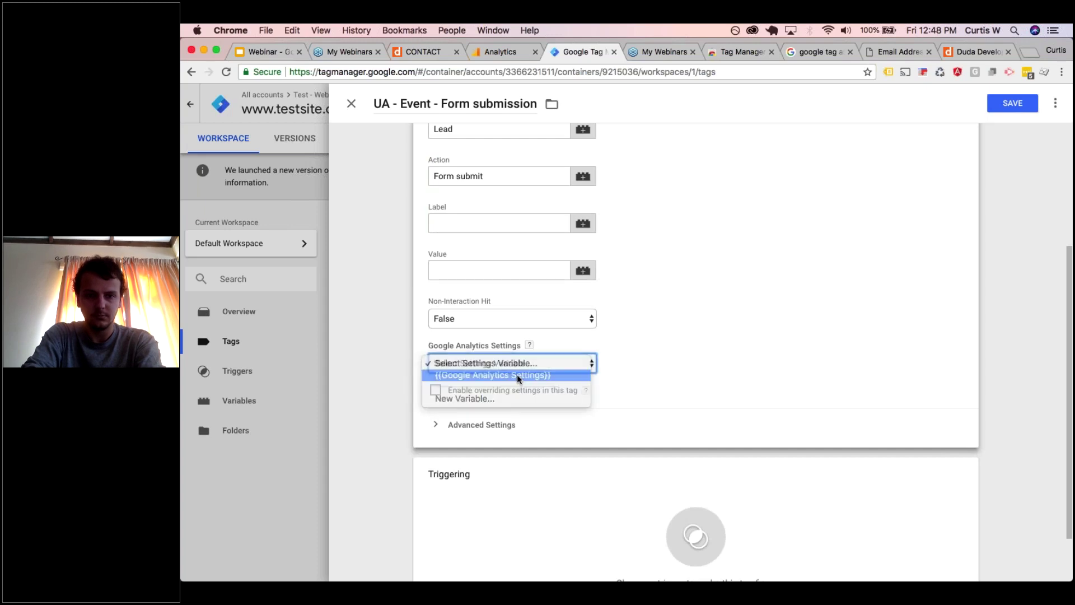
scroll(695, 347, "down", 2)
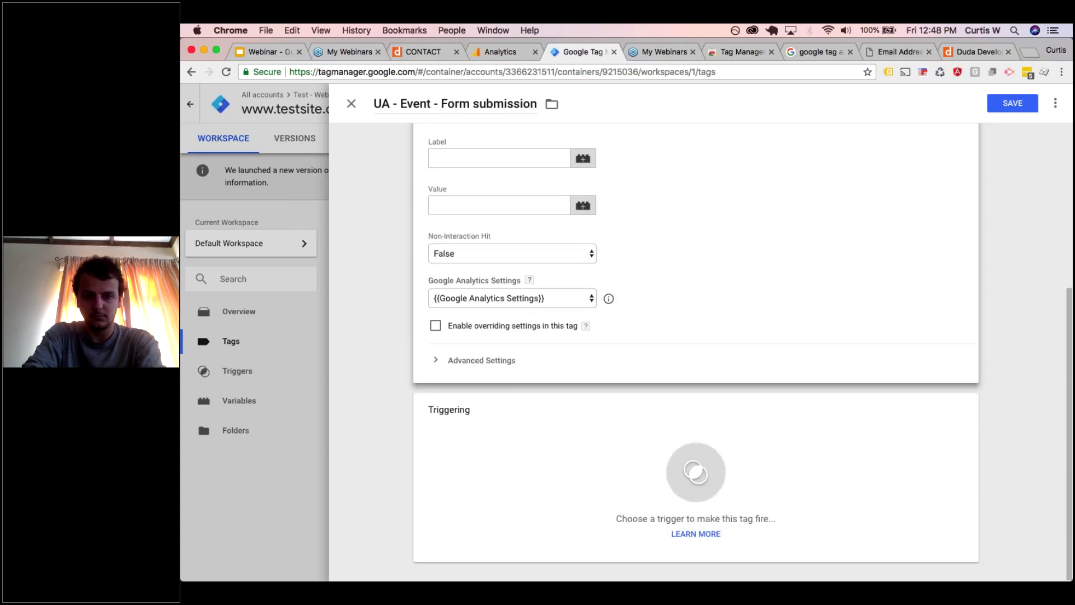
left_click(597, 427)
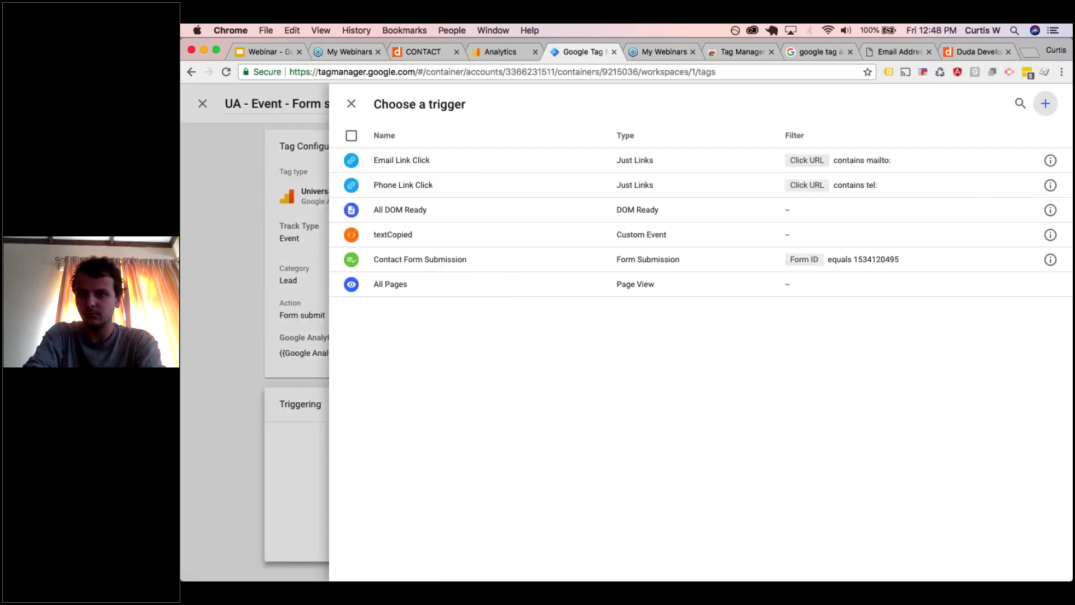
- Create and save a Custom Event trigger named formSubmit for the formSubmit event
left_click(1045, 103)
left_click(433, 106)
type("formSubmit")
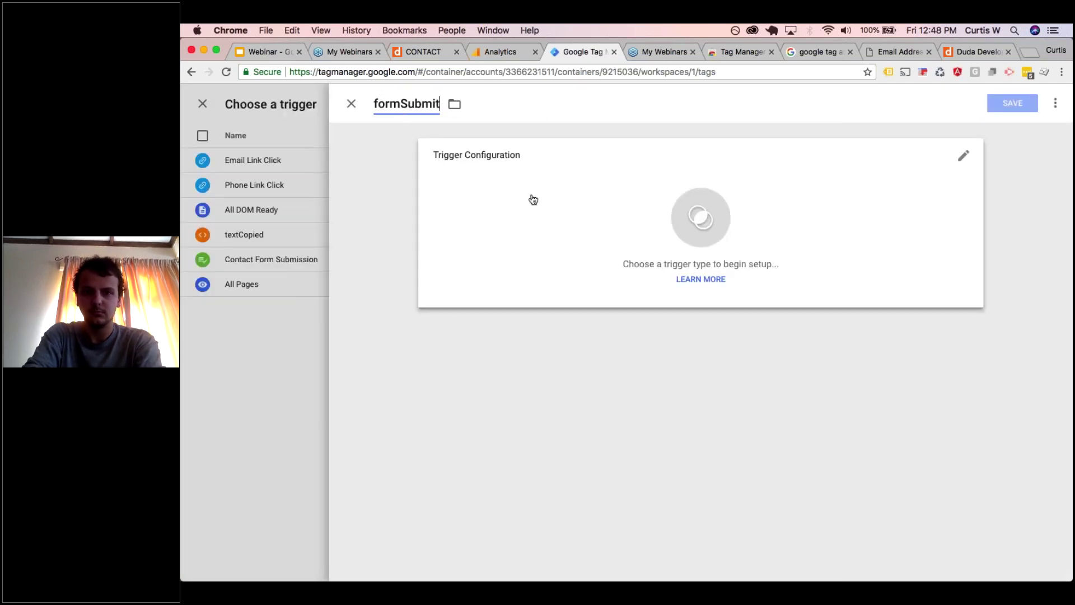
left_click(533, 200)
scroll(766, 389, "down", 1)
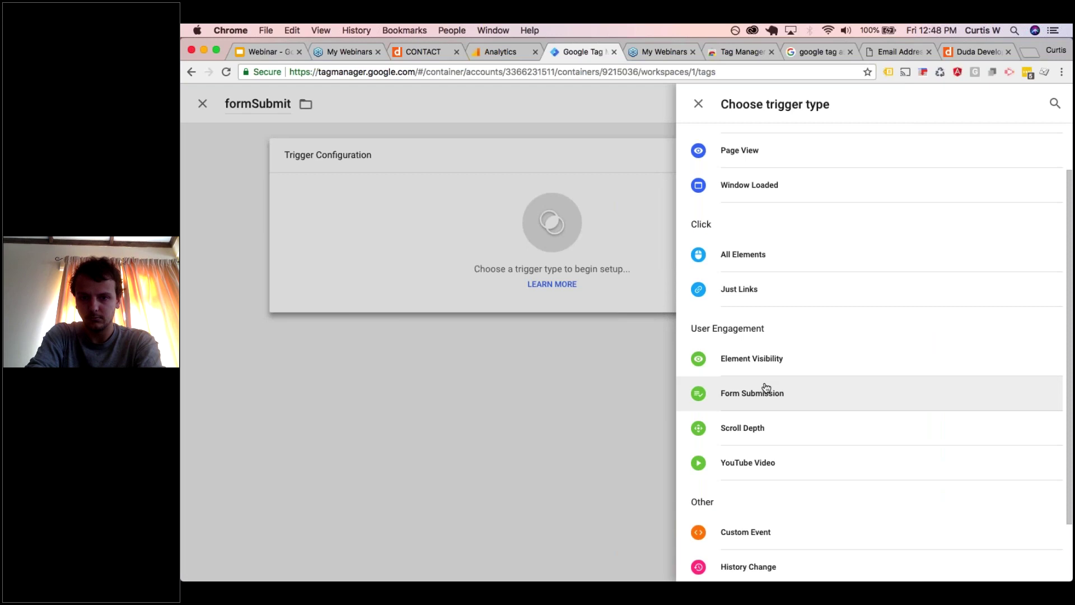
left_click(766, 391)
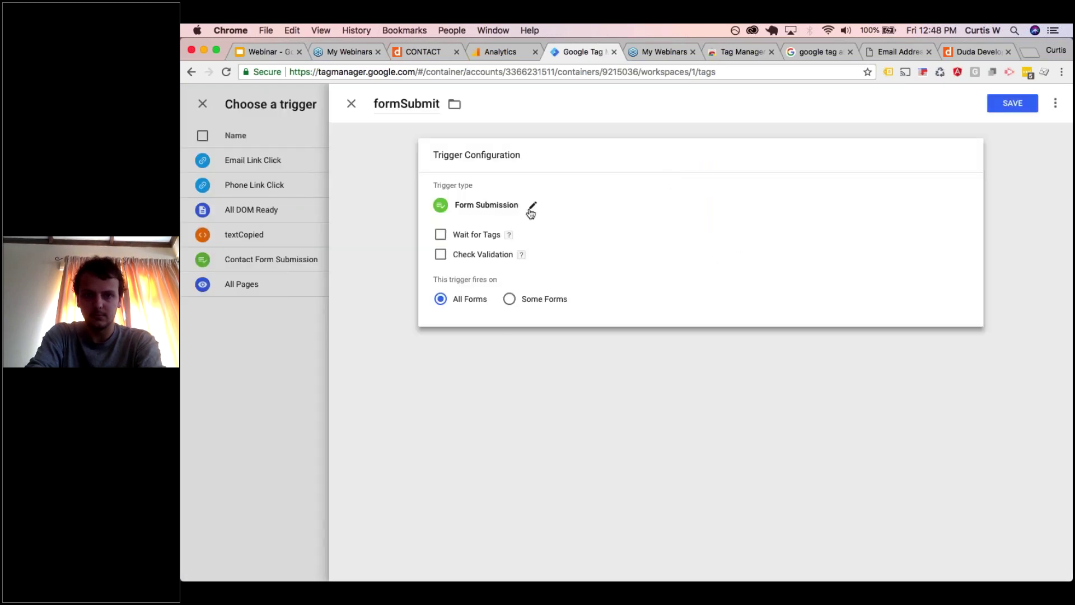
left_click(532, 207)
scroll(828, 375, "down", 3)
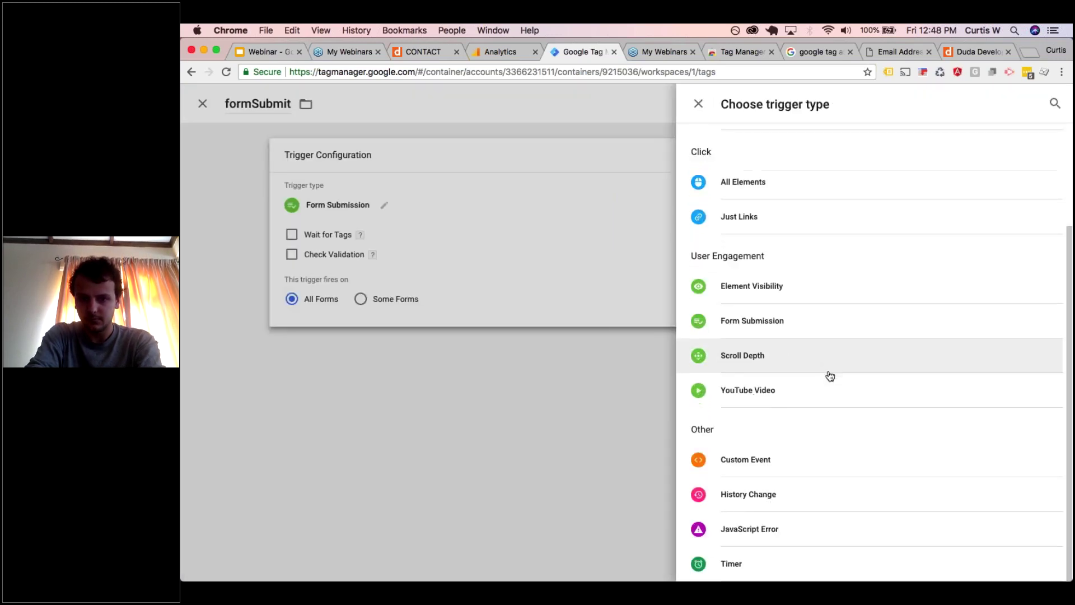
left_click(771, 456)
left_click(516, 252)
type("fo")
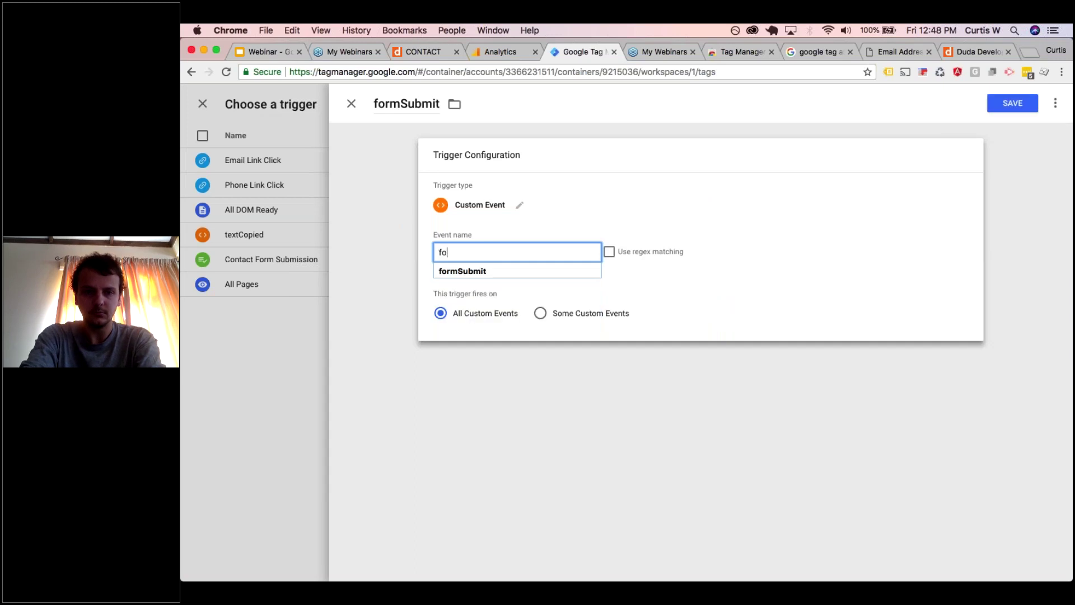
type("rmSubmit")
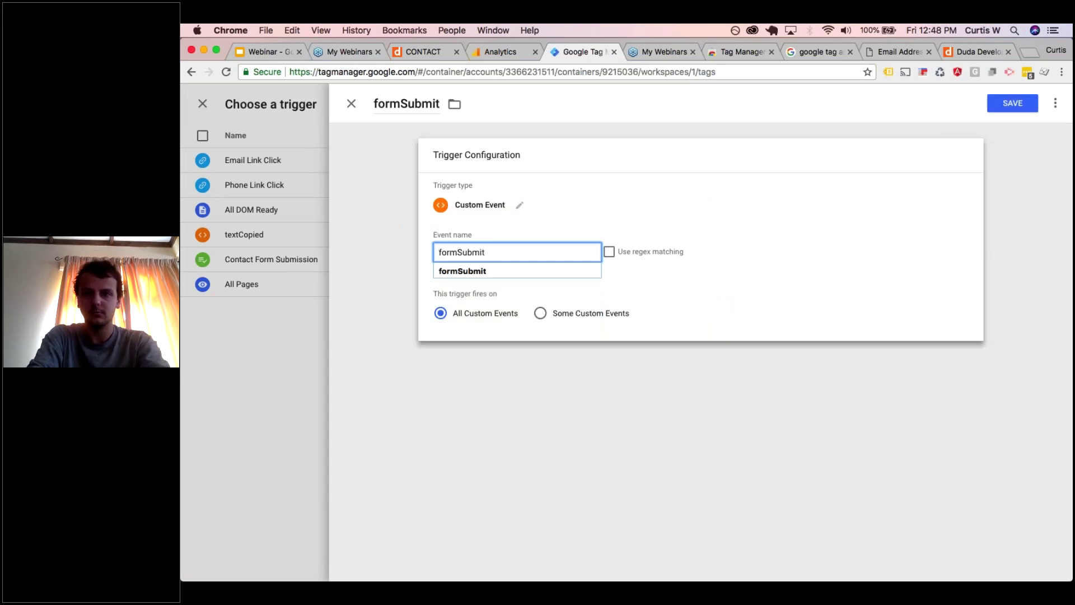
left_click(1013, 103)
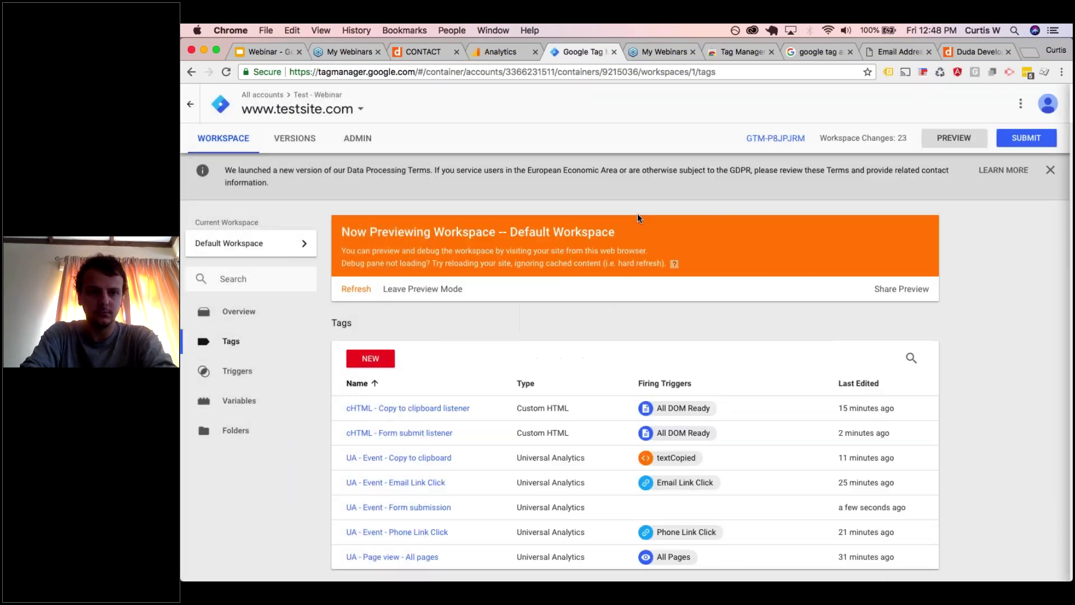
scroll(372, 262, "down", 1)
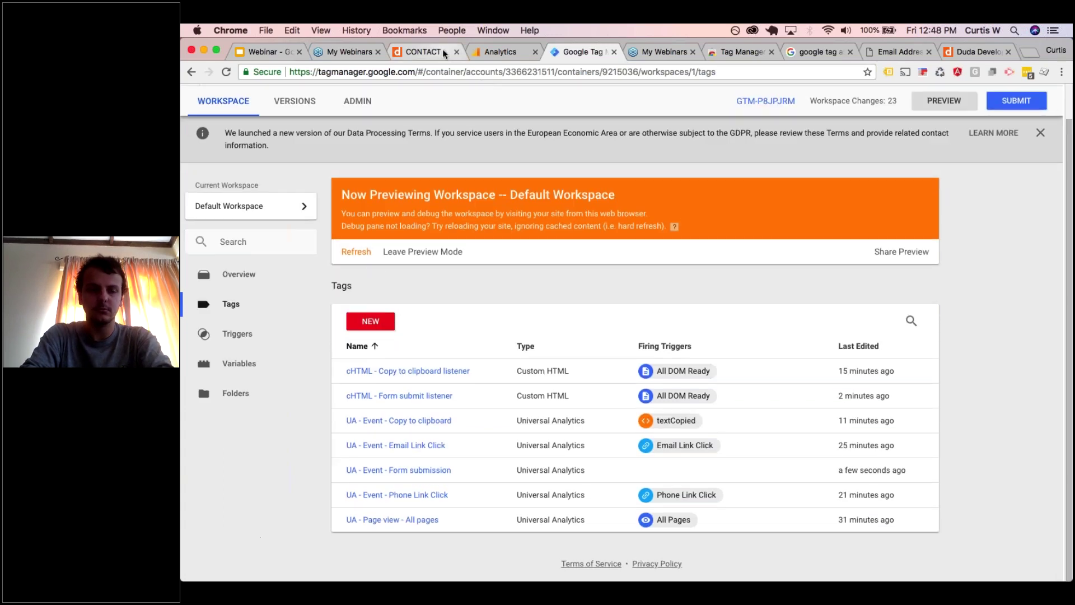
- Reload the contact page and submit the form with a test name, phone, email and message 'Test'
left_click(427, 52)
key("super+r")
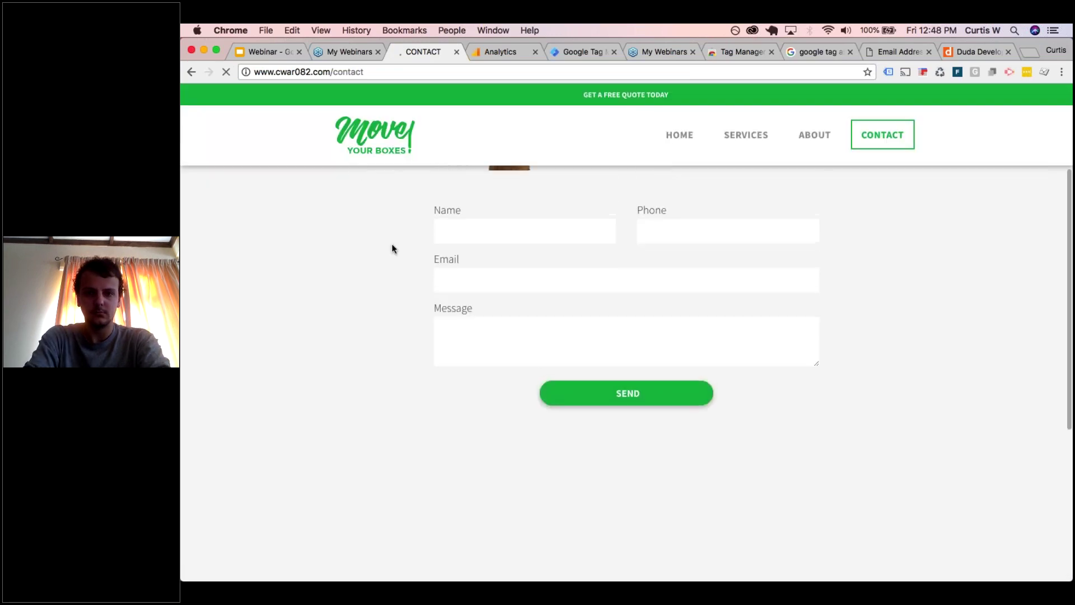
left_click(475, 235)
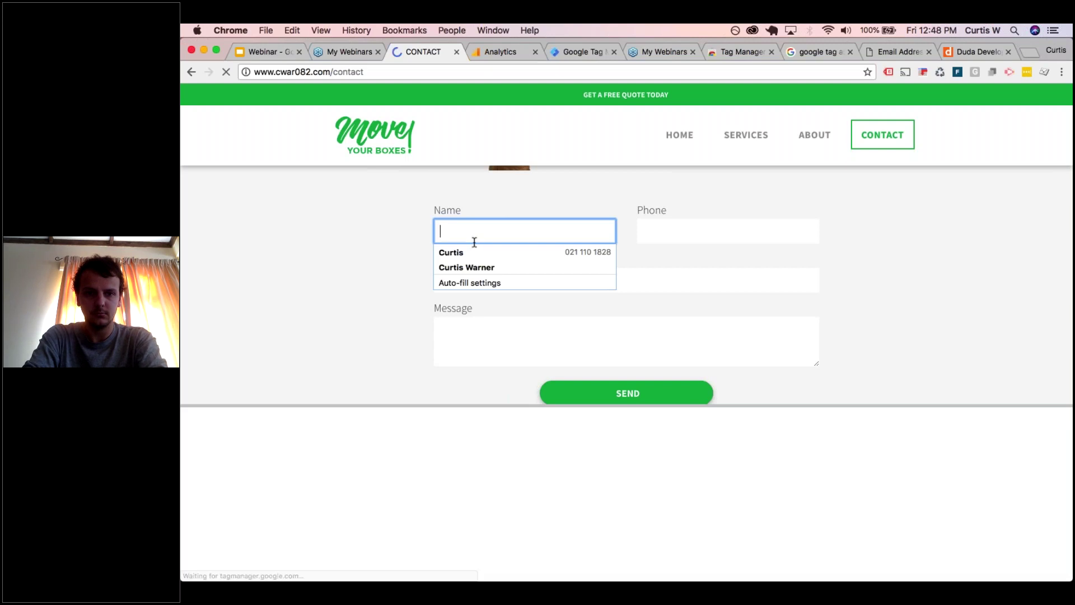
left_click(472, 252)
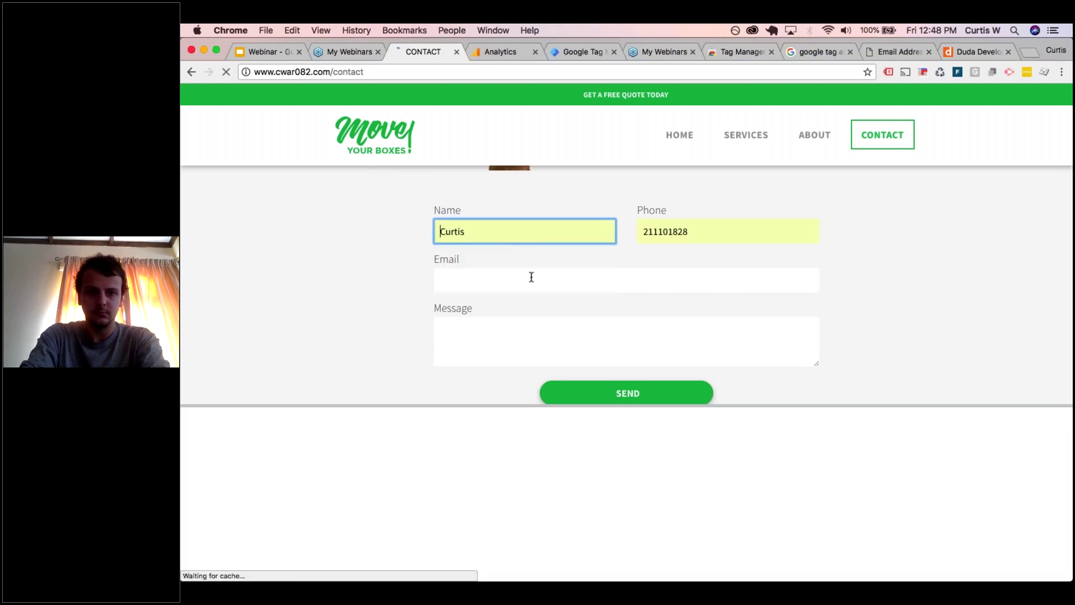
left_click(531, 277)
type("te")
left_click(515, 301)
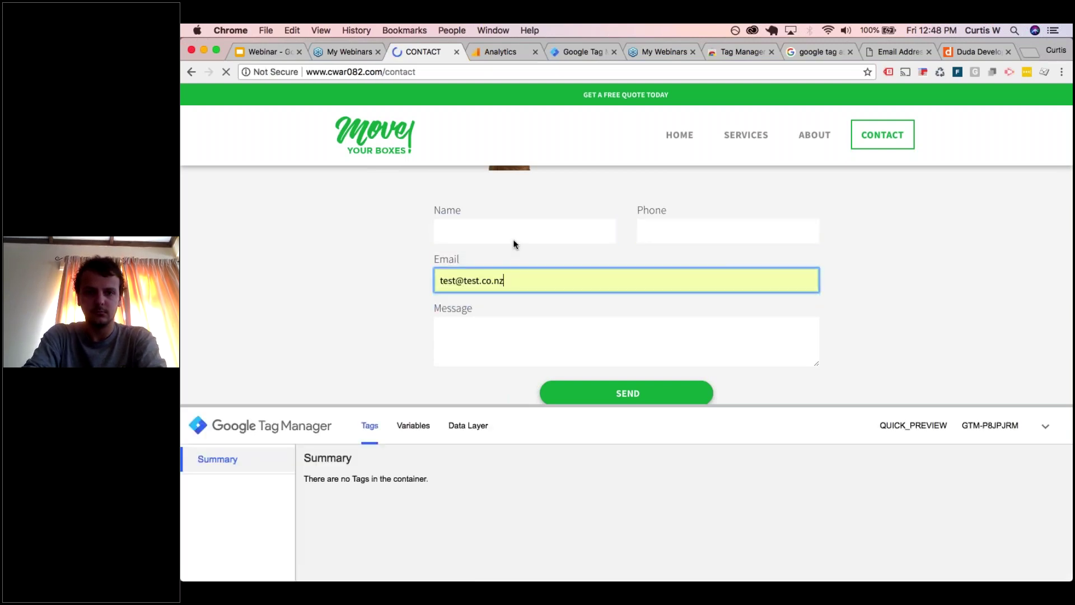
left_click(513, 240)
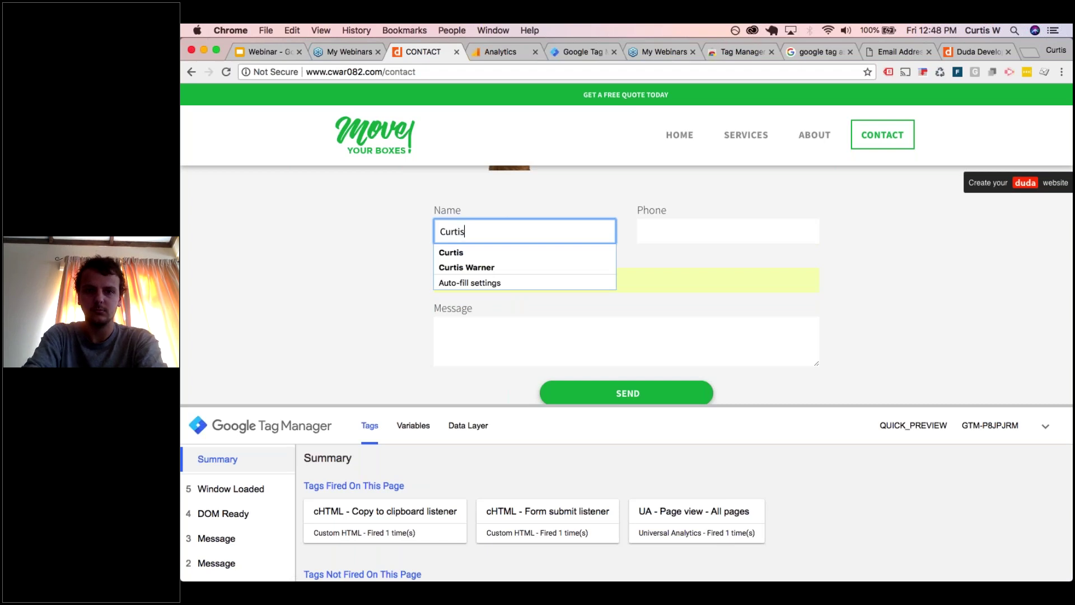
key("Tab")
key("BackSpace")
key("BackSpace")
key("BackSpace")
key("BackSpace")
key("BackSpace")
key("BackSpace")
key("BackSpace")
key("BackSpace")
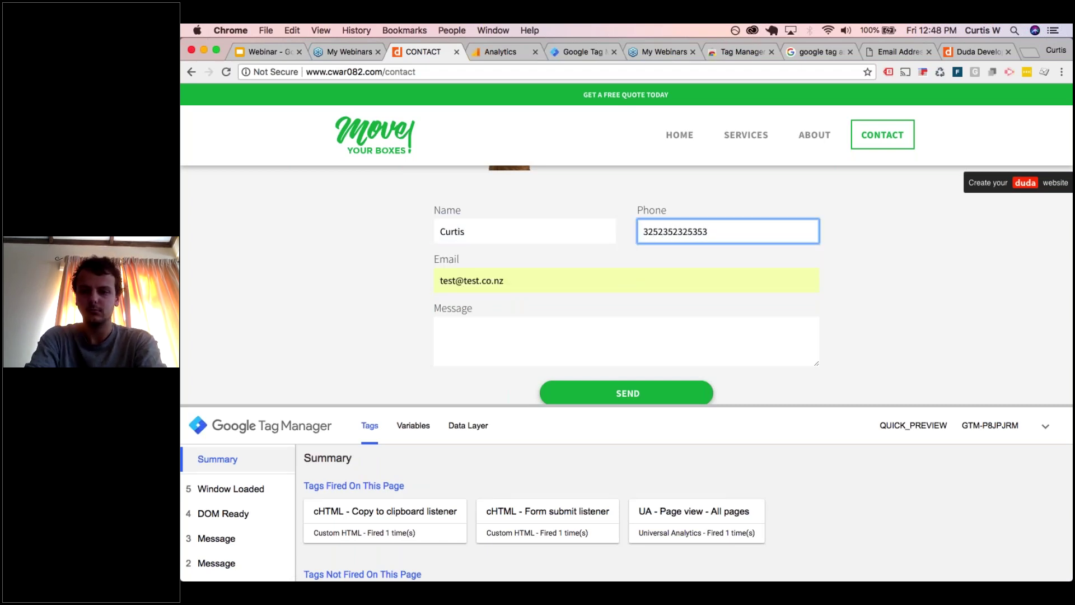
left_click(590, 330)
type("Test")
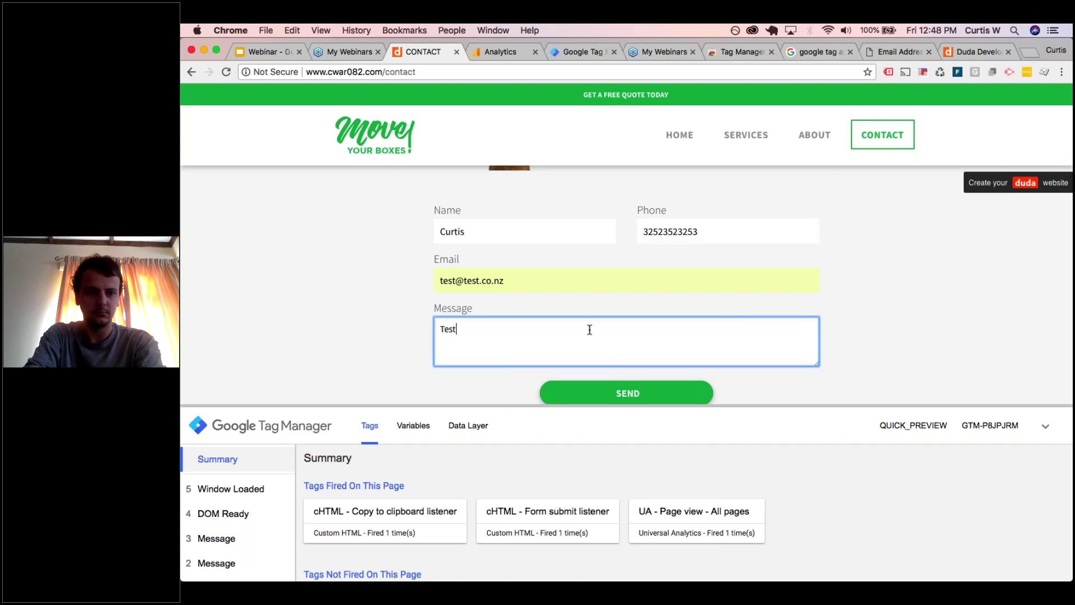
scroll(590, 331, "down", 1)
left_click(591, 358)
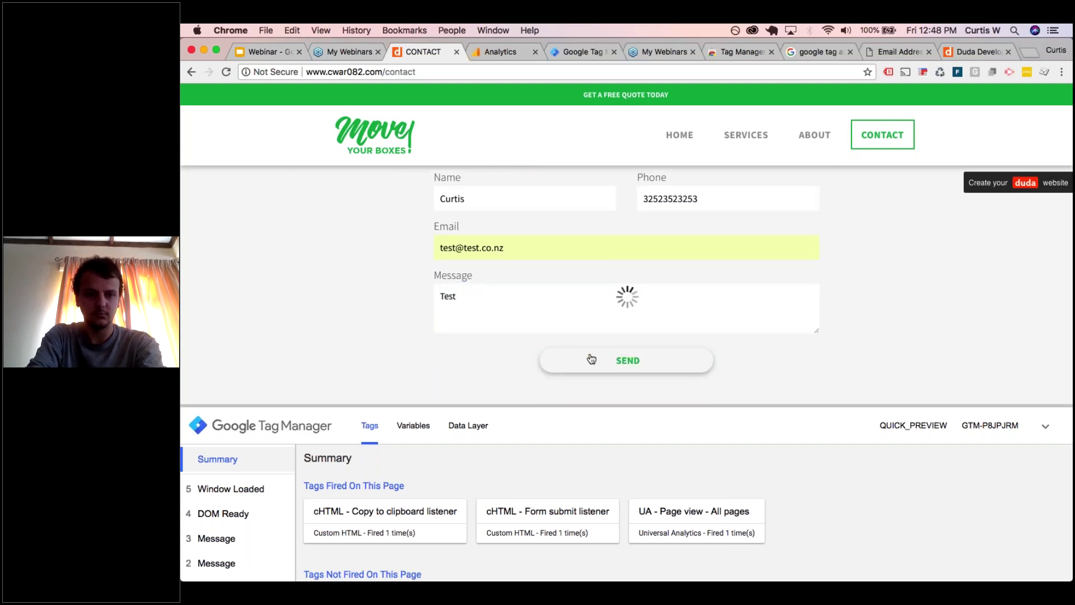
- Confirm in the preview pane that formSubmit fired the UA - Event - Form submission tag
left_click(235, 497)
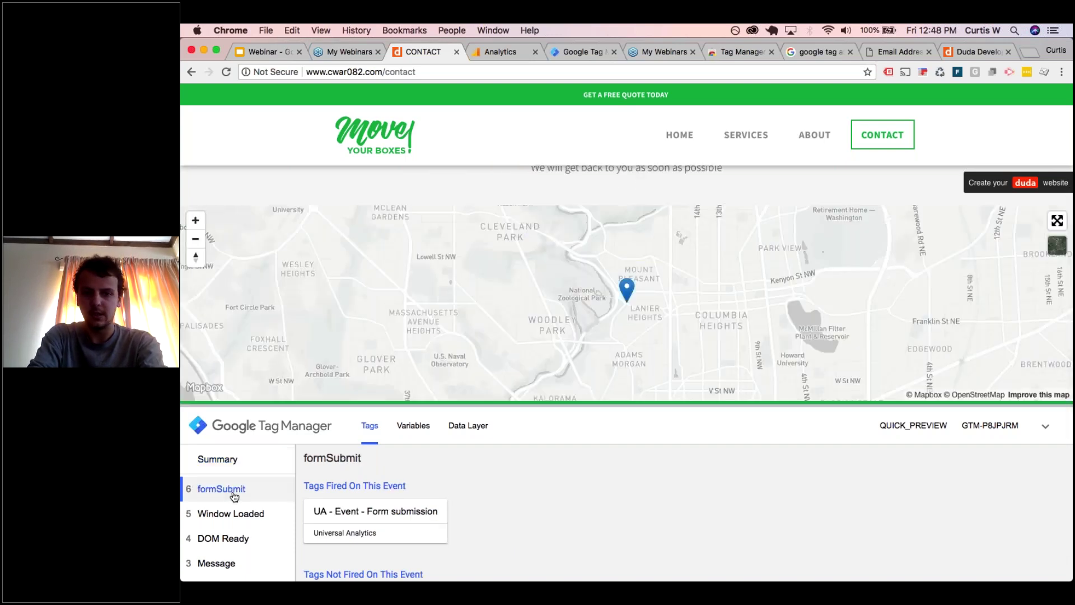
left_click(376, 518)
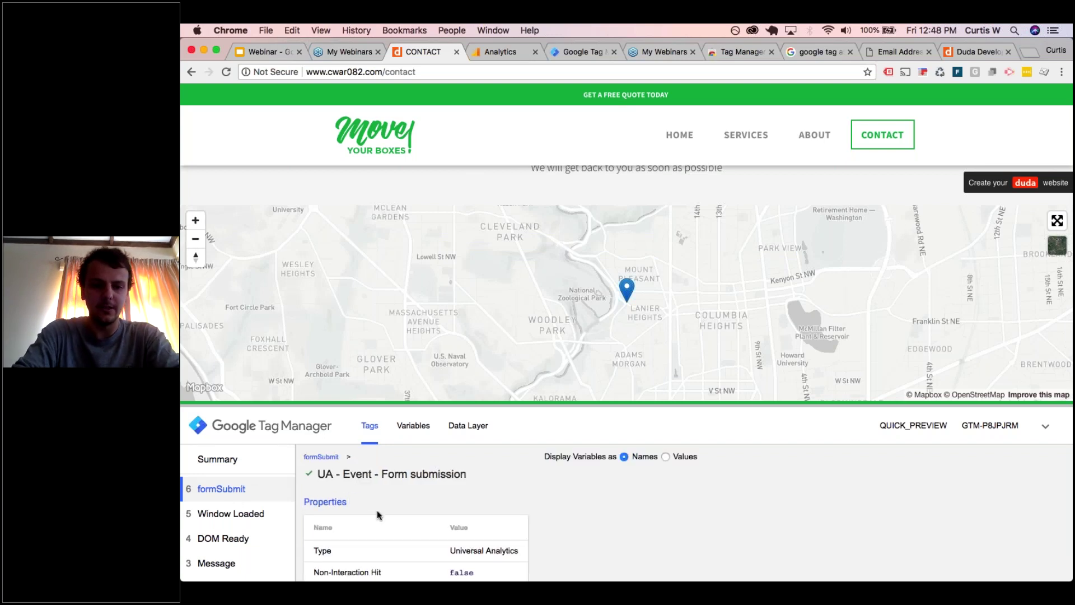
scroll(378, 508, "down", 4)
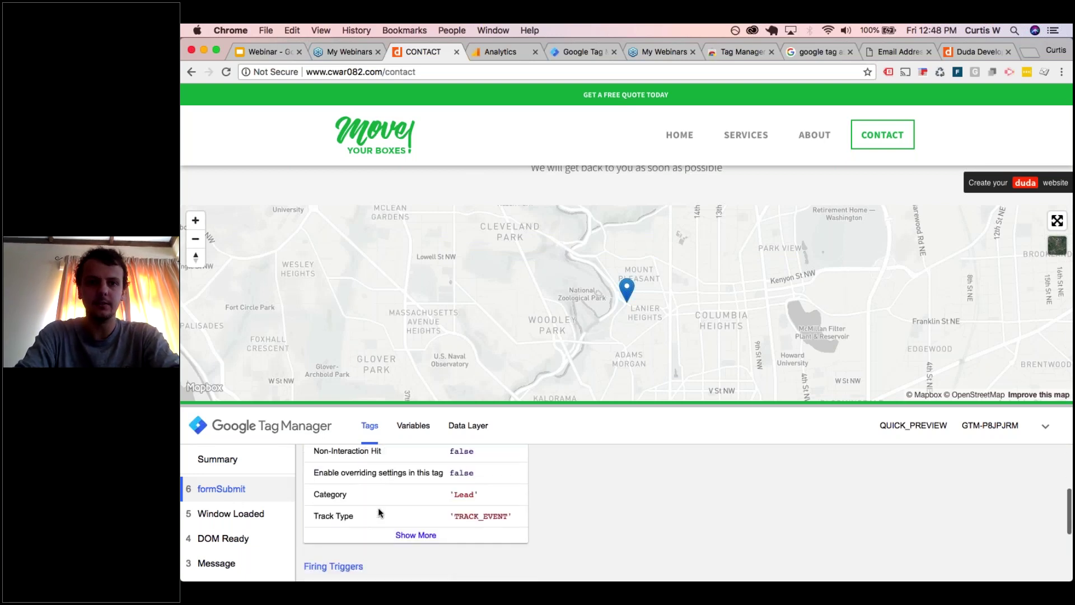
left_click(500, 52)
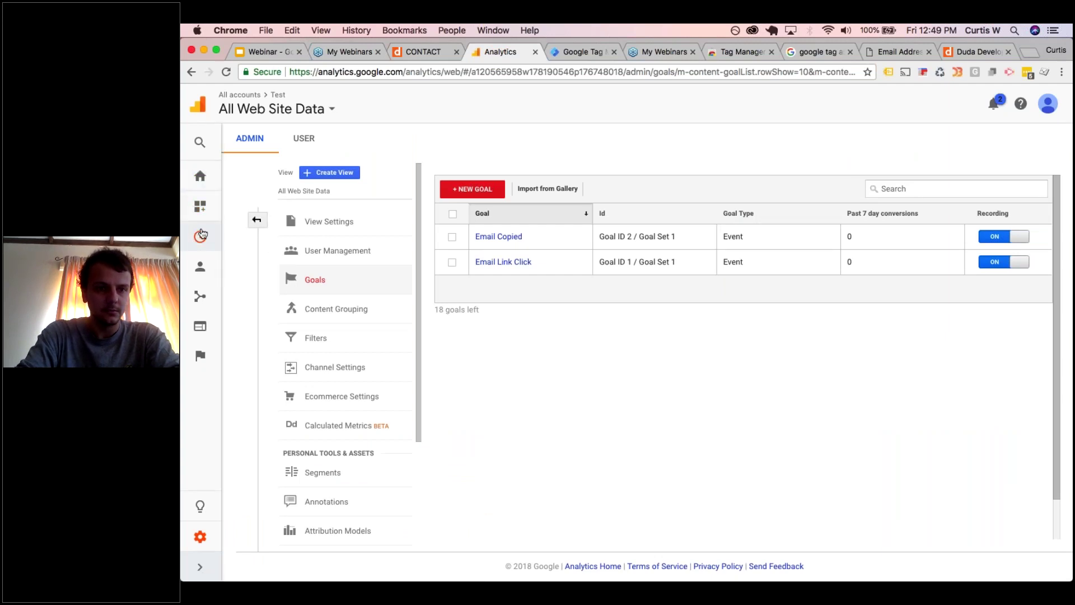
- Find Lead / Form submit in Real-Time Events without the Engagement filter, then open the view's Goals
mouse_move(203, 234)
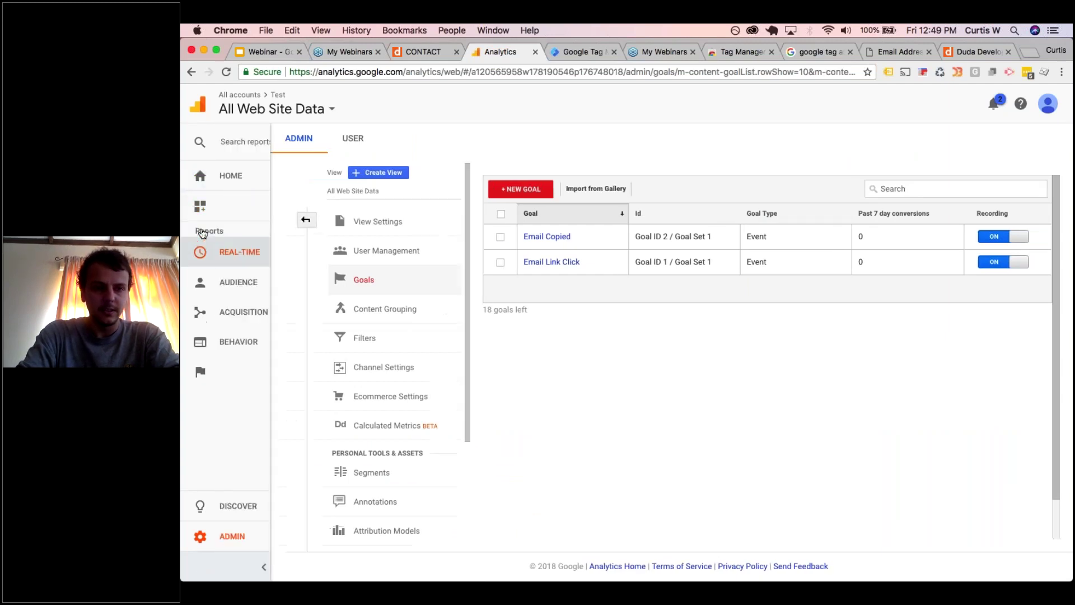
left_click(226, 250)
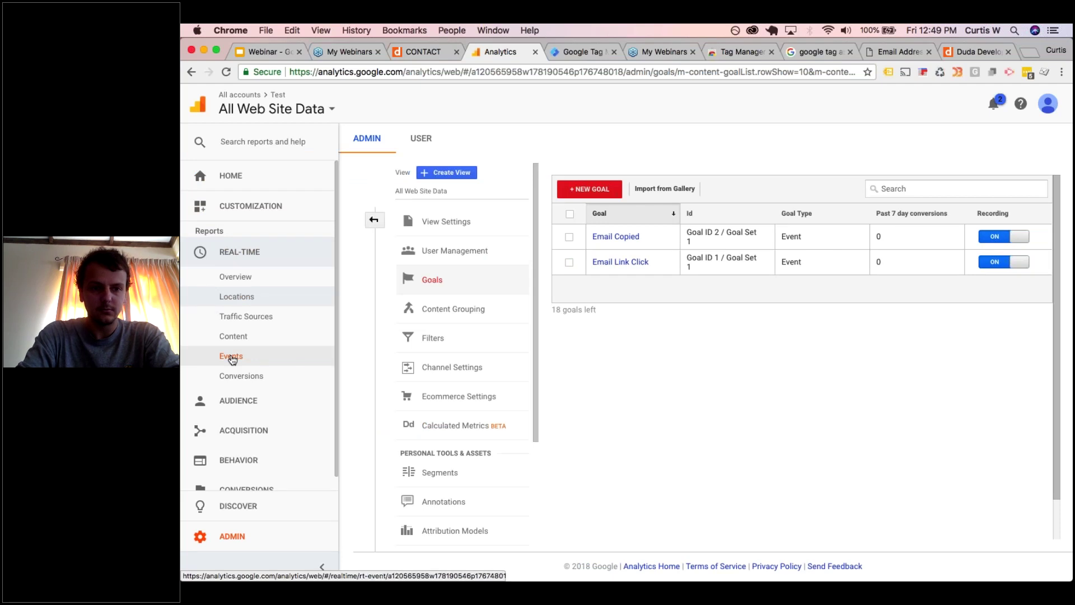
left_click(231, 357)
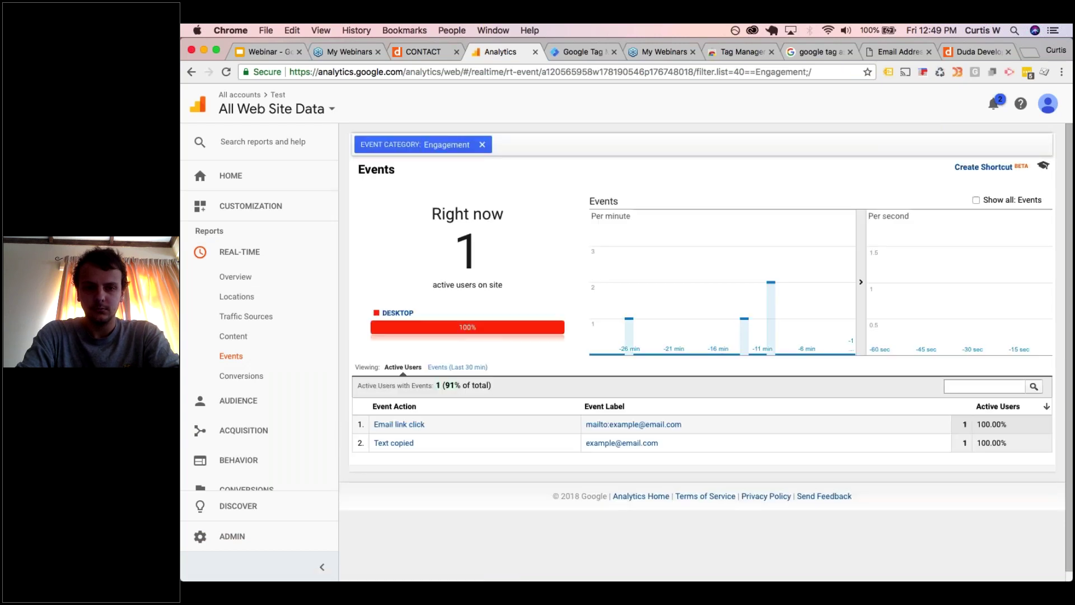
left_click(482, 145)
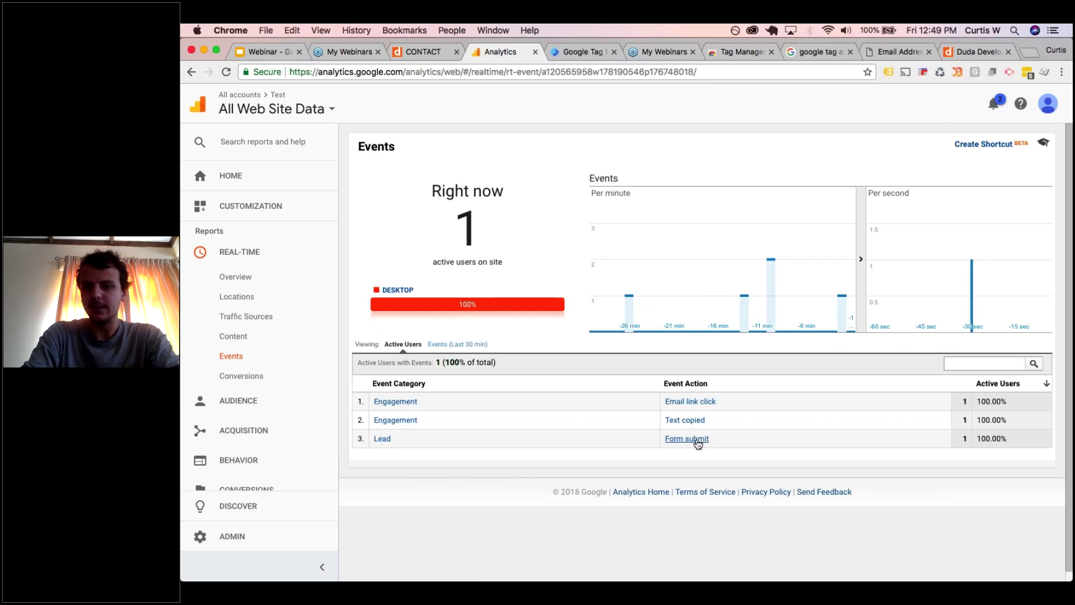
scroll(202, 485, "down", 1)
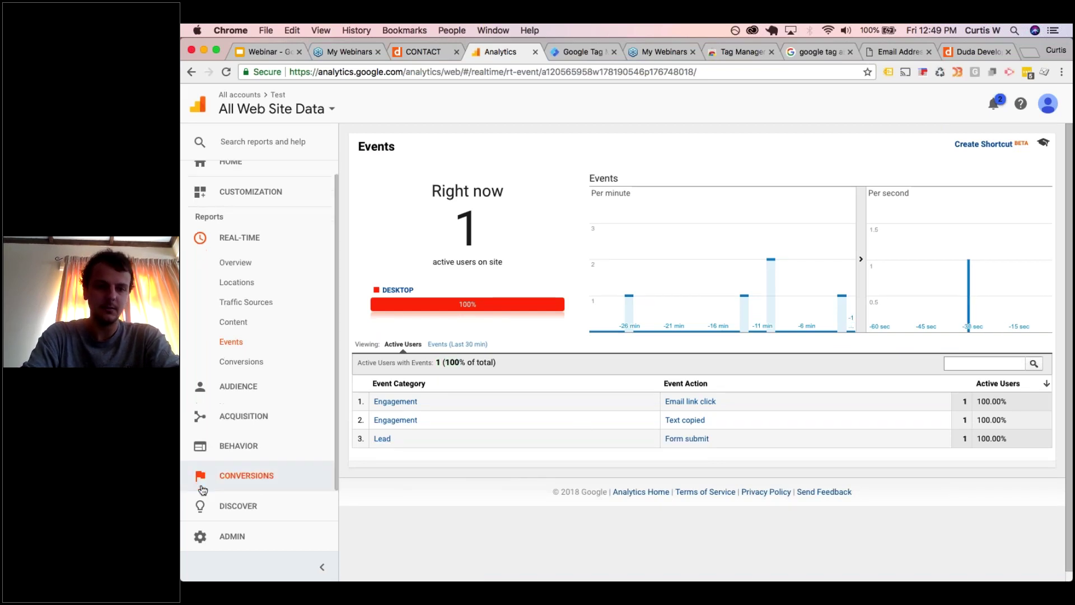
left_click(223, 537)
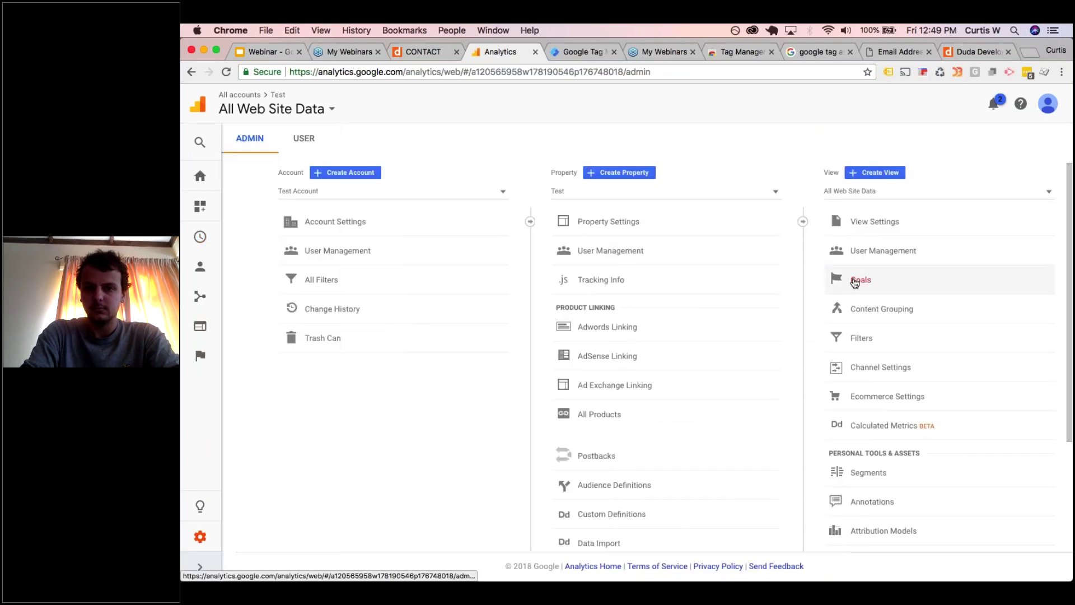
left_click(858, 279)
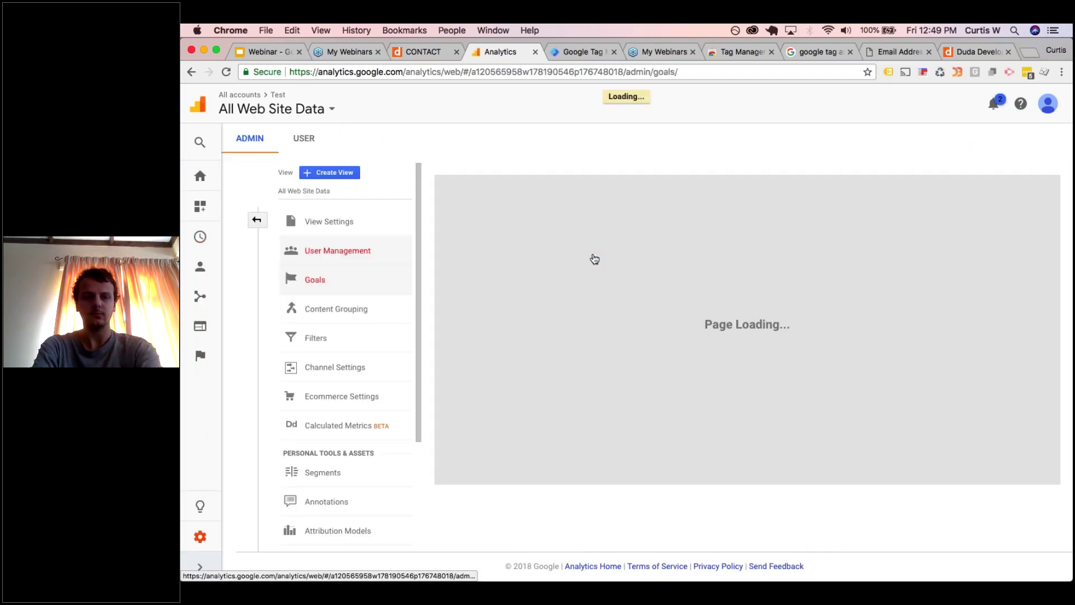
- Create the custom Event goal 'Form submission' with category 'Lead' and action 'Form submit', and save it
left_click(481, 189)
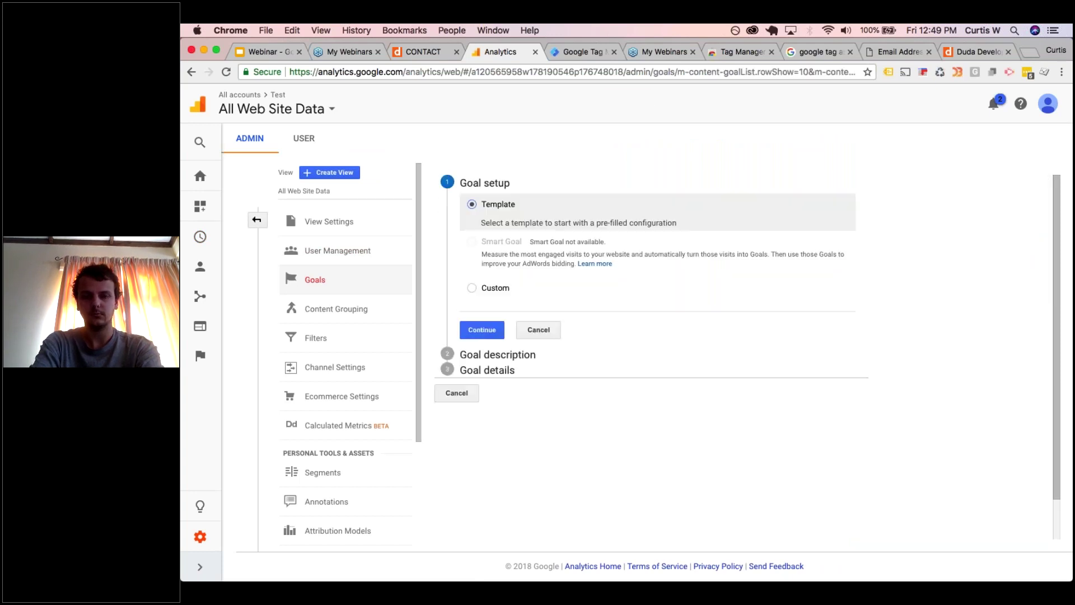
left_click(486, 288)
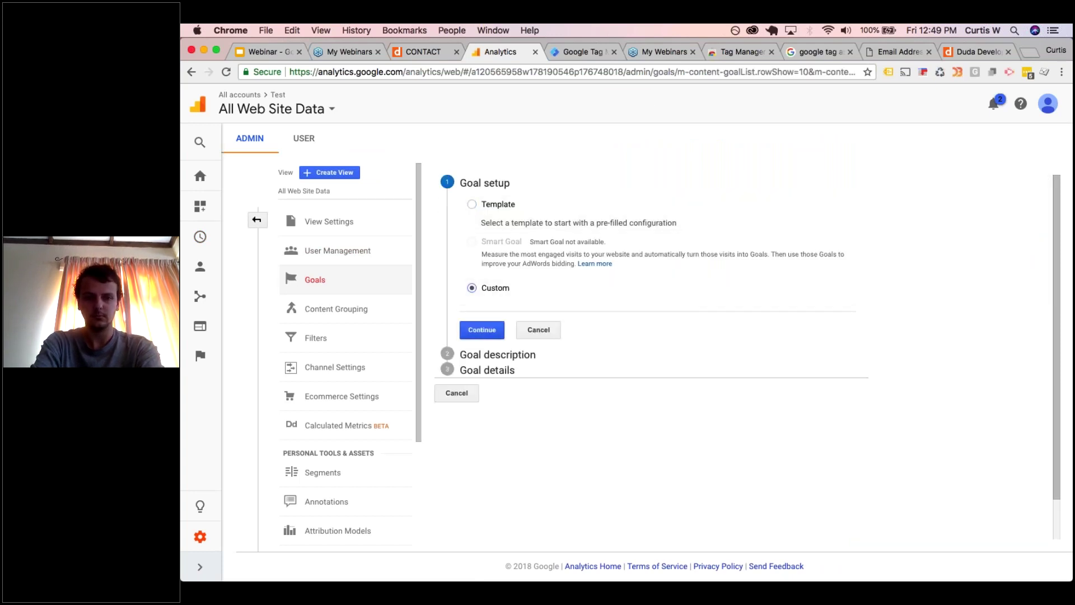
left_click(482, 329)
type("Form submission")
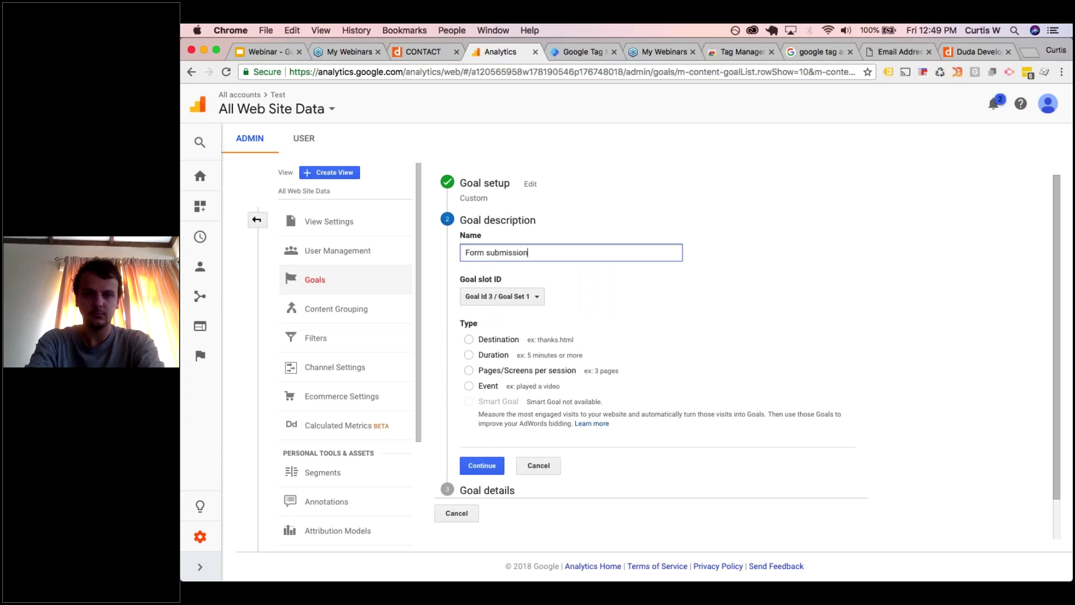
left_click(469, 386)
left_click(481, 463)
left_click(592, 331)
type("Lead")
key("Tab")
key("Tab")
type("Form submit")
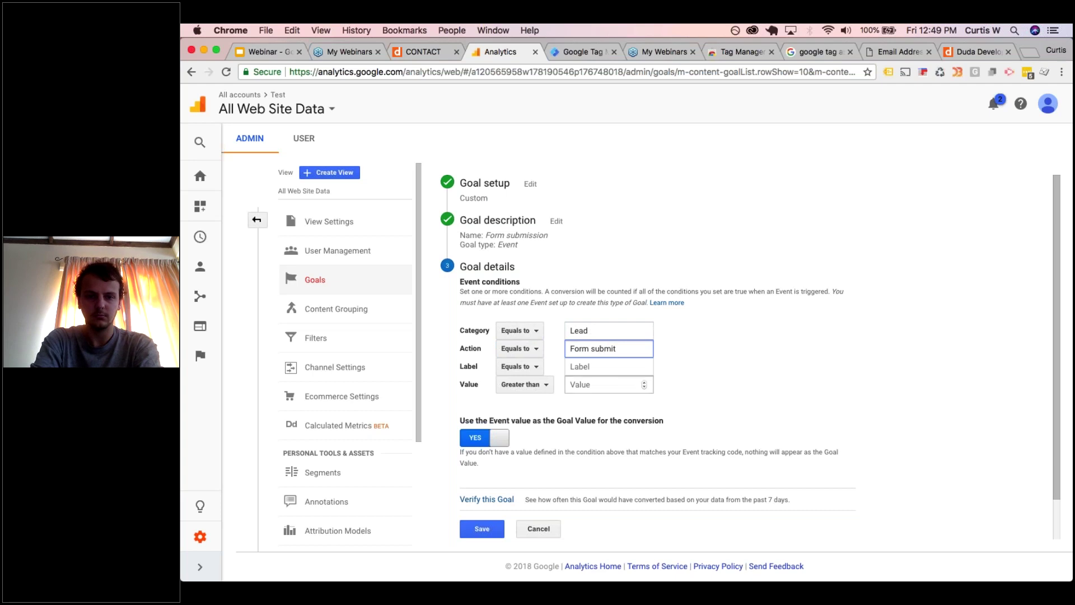
left_click(482, 529)
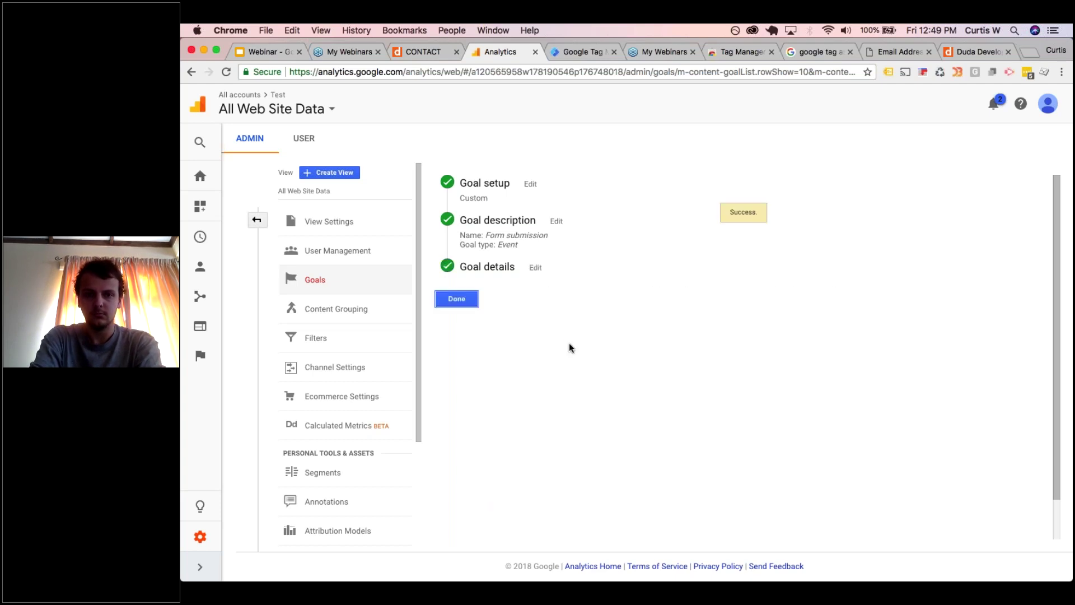
- Return to the full Analytics Admin overview, then go back to the Tag Manager Tags list
left_click(262, 221)
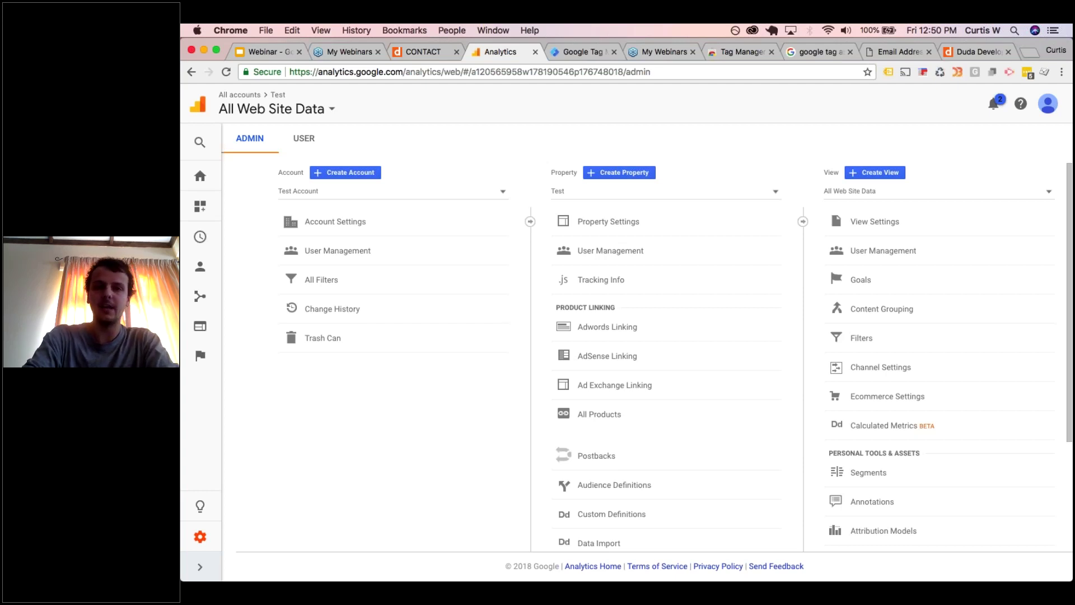
left_click(572, 52)
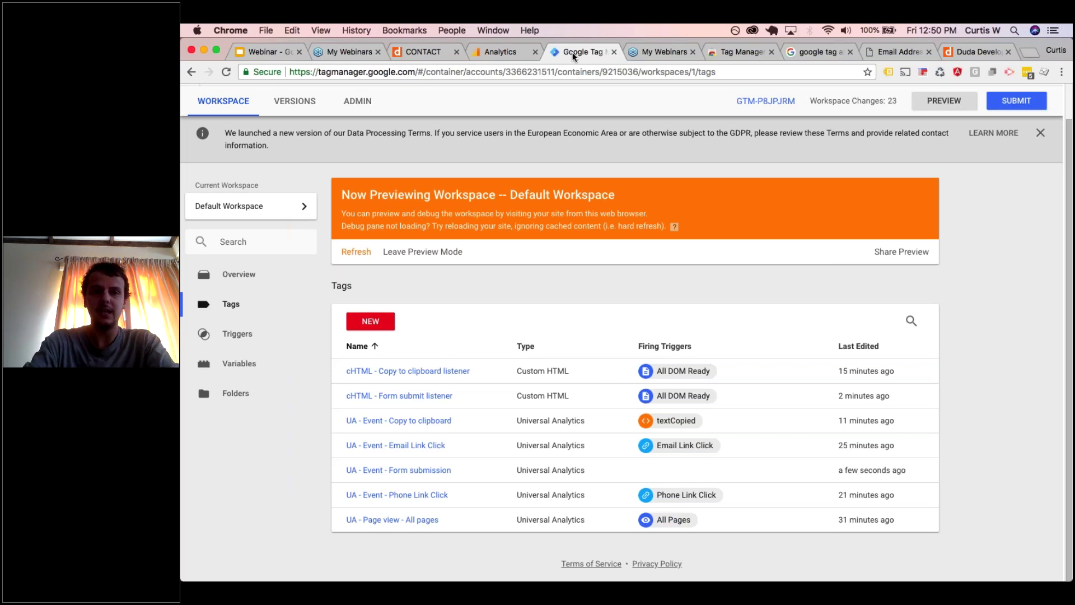
- Show the GoToWebinar My Webinars page with the upcoming Google Tag Manager Basic Training
left_click(338, 52)
key("ctrl+Up")
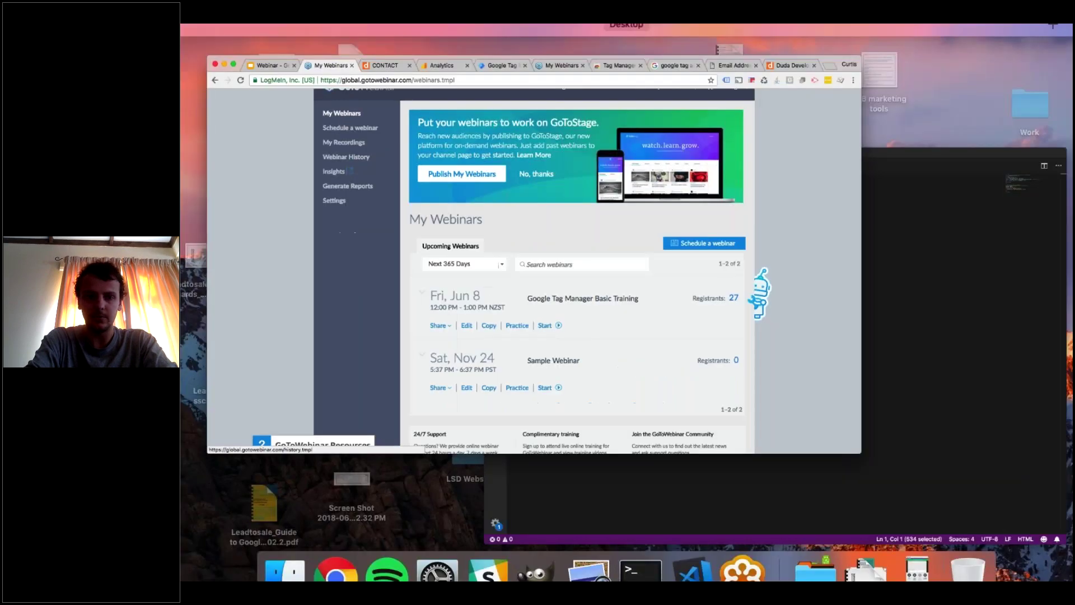
key("ctrl+Up")
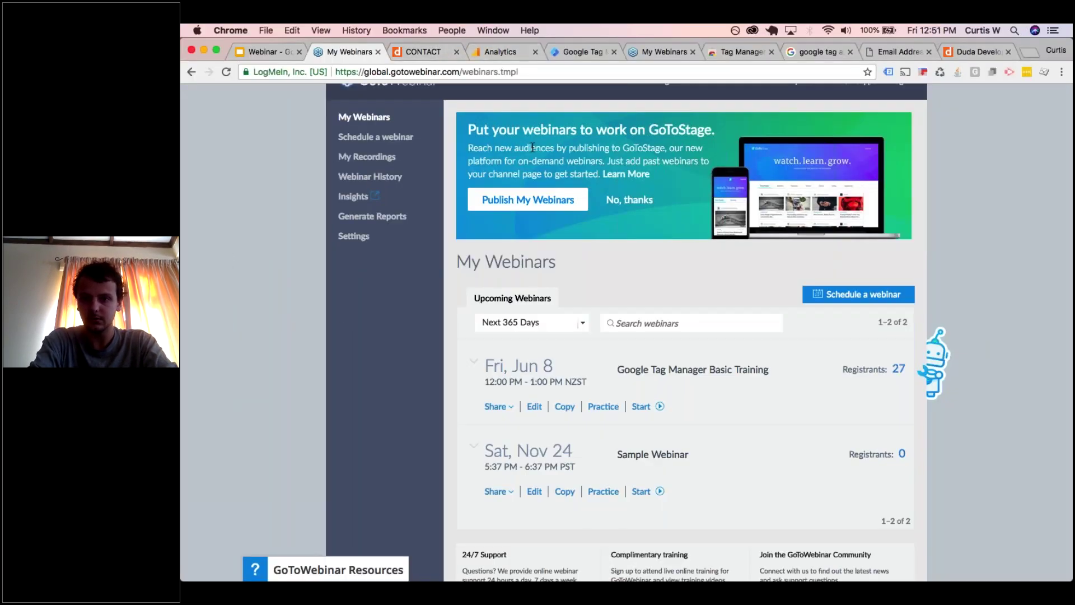
mouse_move(818, 537)
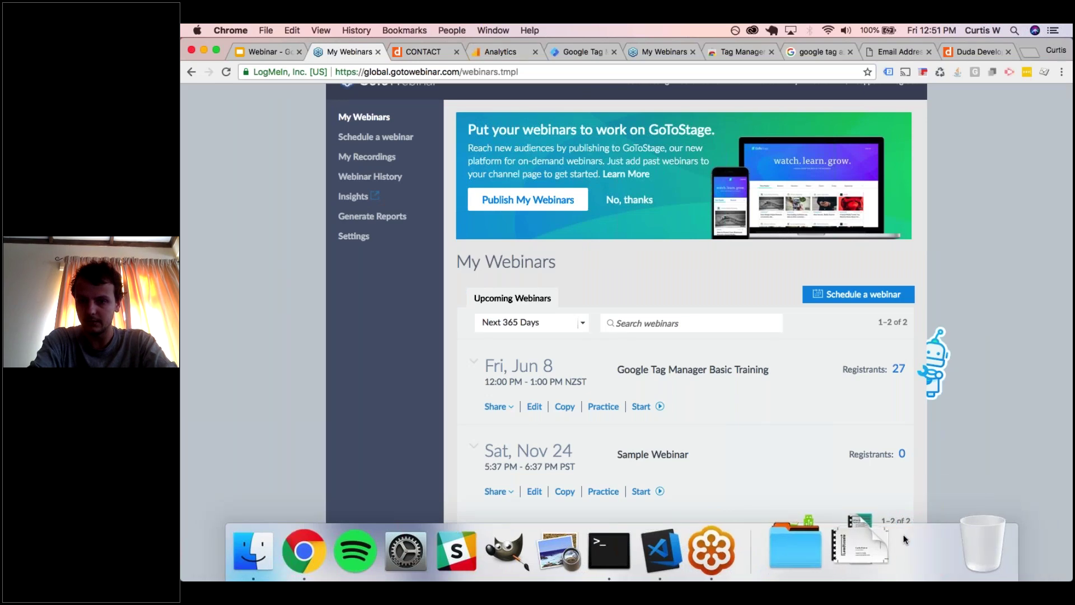